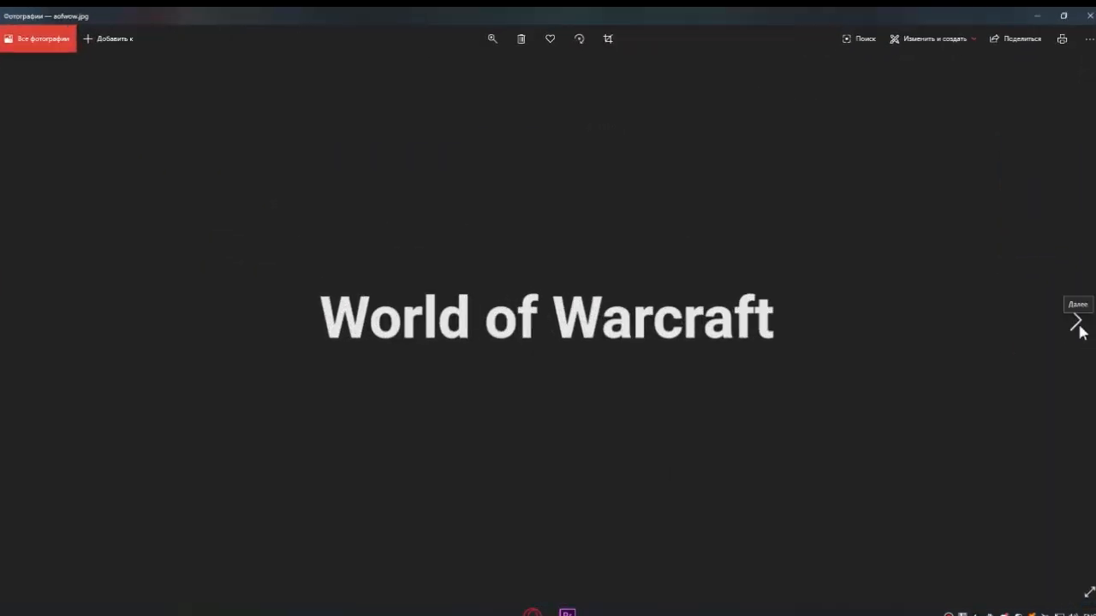
- Page through the game title images and view the Mace.mov and Sickle.mov weapon painting videos
{"action": "left_click", "coordinate": [1080, 328]}
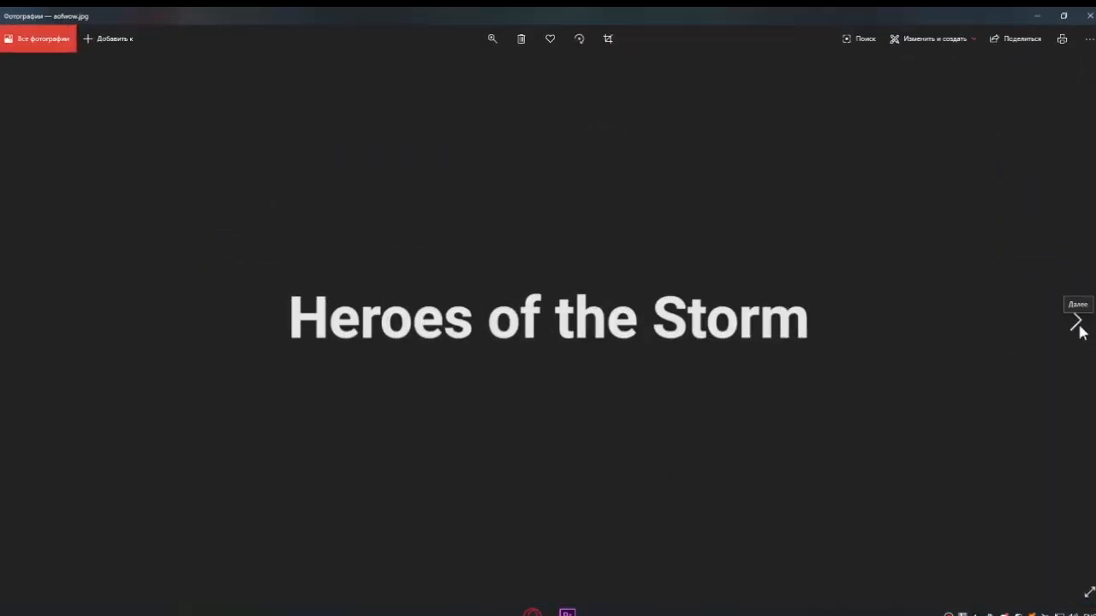
{"action": "left_click", "coordinate": [1079, 328]}
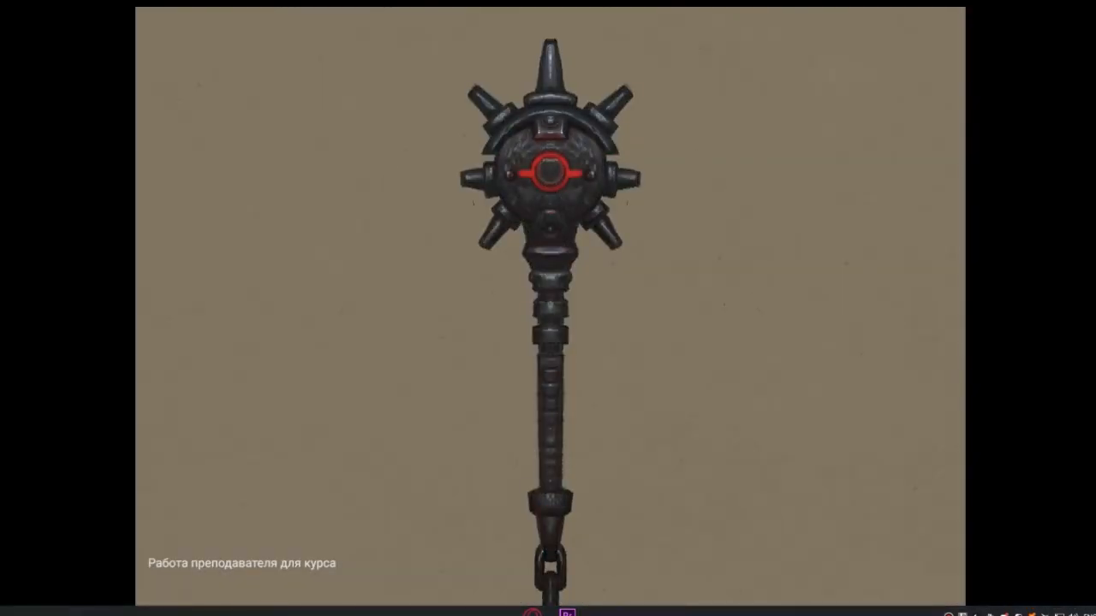
{"action": "double_click", "coordinate": [606, 466]}
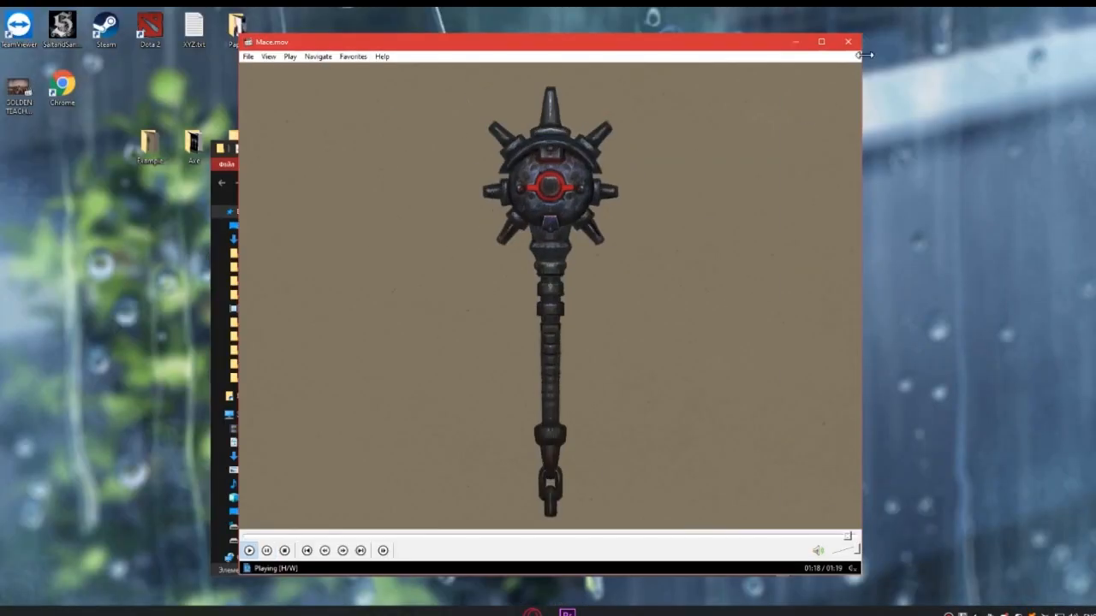
{"action": "left_click", "coordinate": [847, 41]}
{"action": "double_click", "coordinate": [690, 239]}
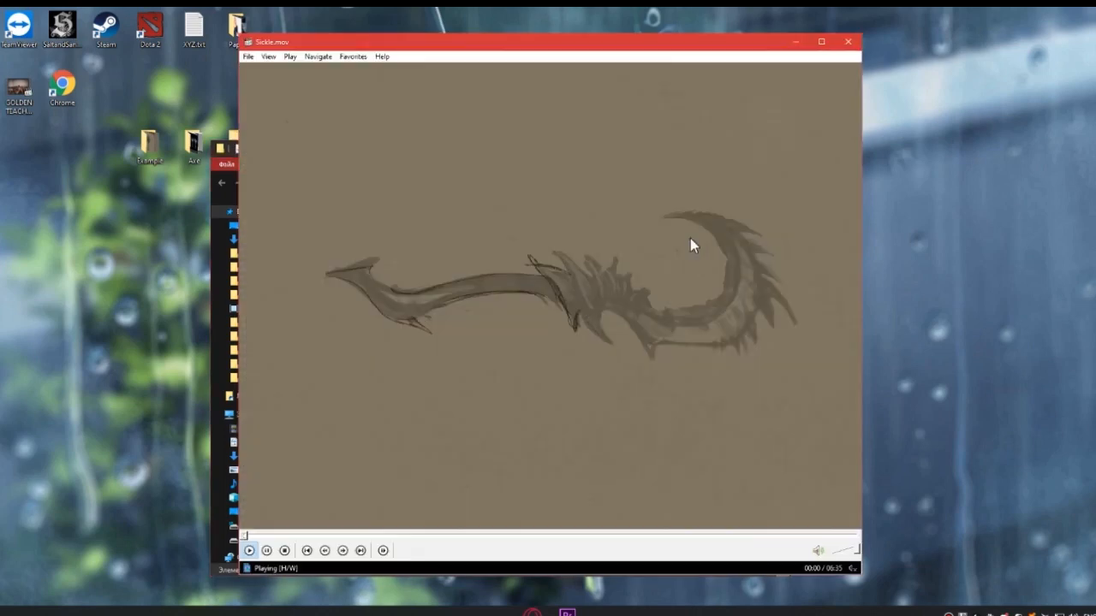
{"action": "double_click", "coordinate": [692, 244]}
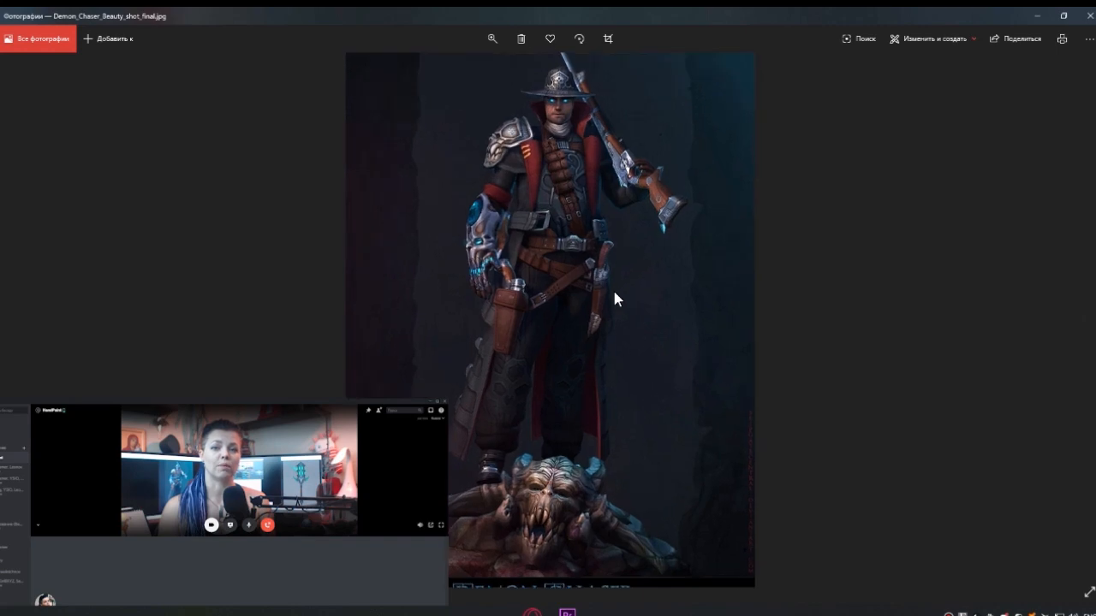
- Close the Demon Chaser beauty shot and play the Demon_Chaser_Turntable.avi video
{"action": "left_click", "coordinate": [1087, 15]}
{"action": "double_click", "coordinate": [420, 210]}
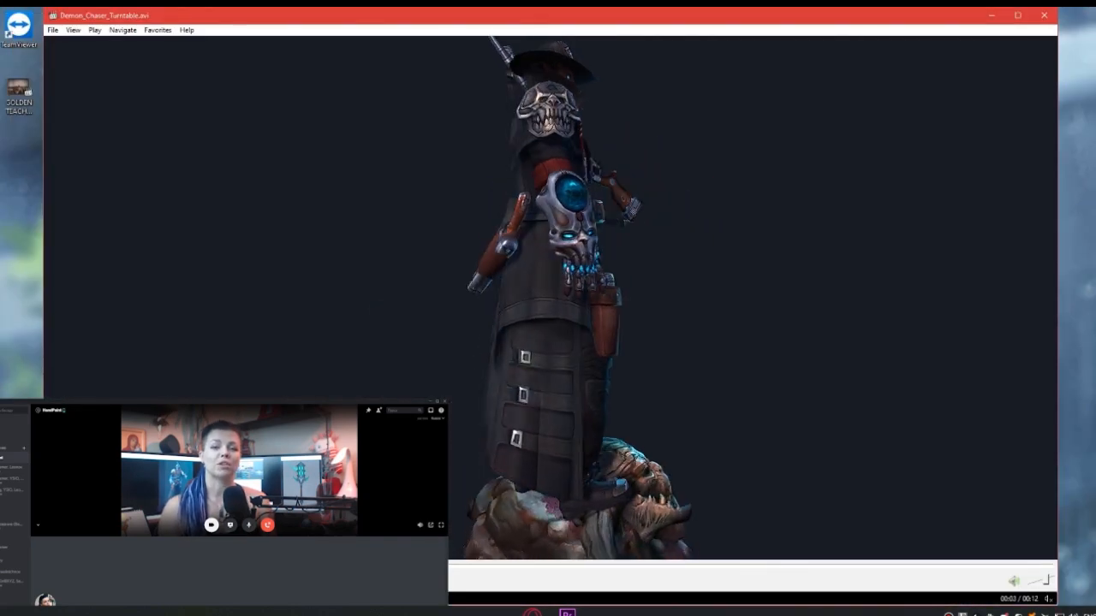
{"action": "key", "text": "super+Up"}
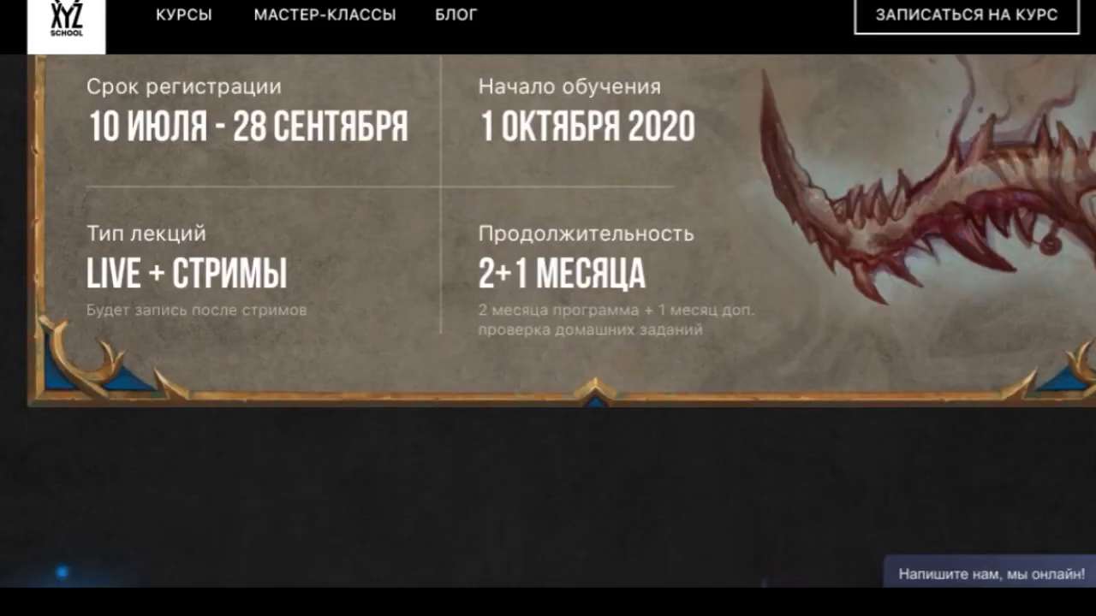
- Switch to the XYZ School course page and read from the schedule details through the 2D part to the 3D part
{"action": "scroll", "coordinate": [548, 322], "scroll_direction": "down", "scroll_amount": 1}
{"action": "scroll", "coordinate": [548, 322], "scroll_direction": "down", "scroll_amount": 5}
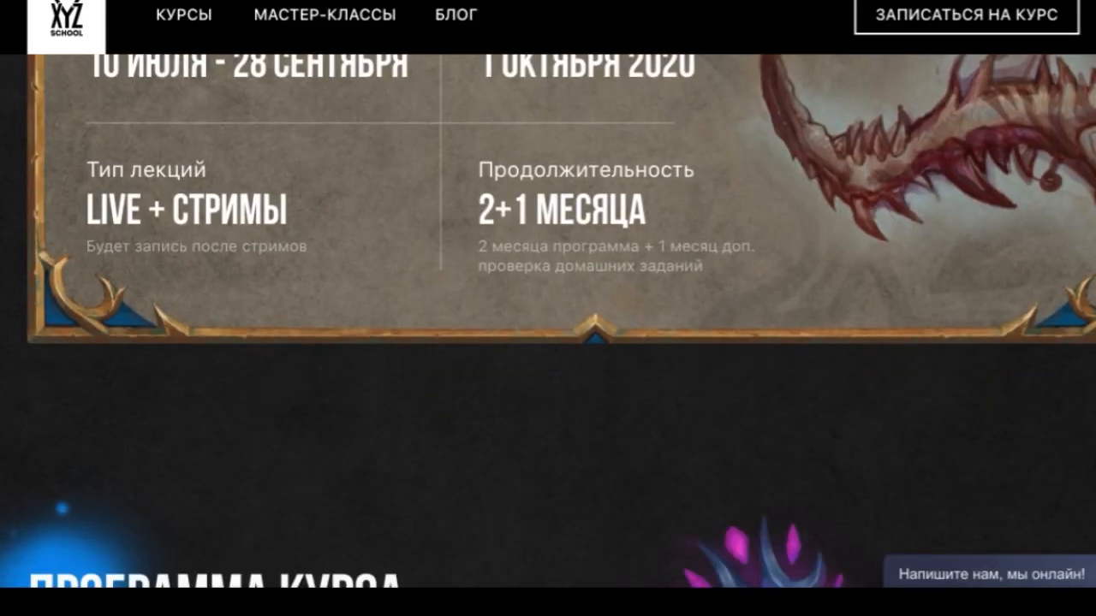
{"action": "scroll", "coordinate": [548, 322], "scroll_direction": "down", "scroll_amount": 7}
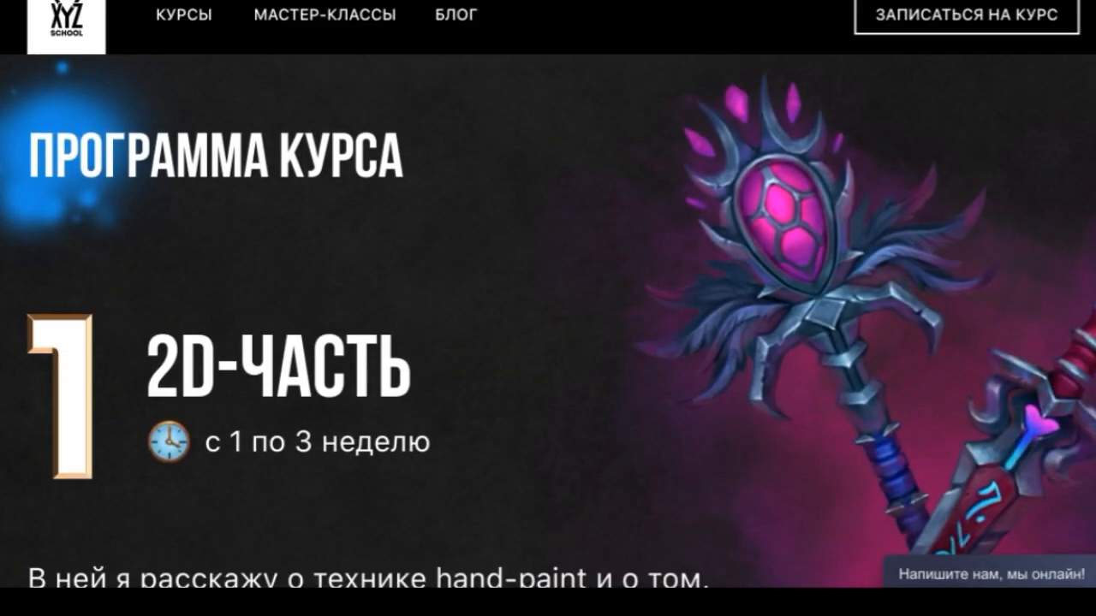
{"action": "scroll", "coordinate": [548, 322], "scroll_direction": "down", "scroll_amount": 7}
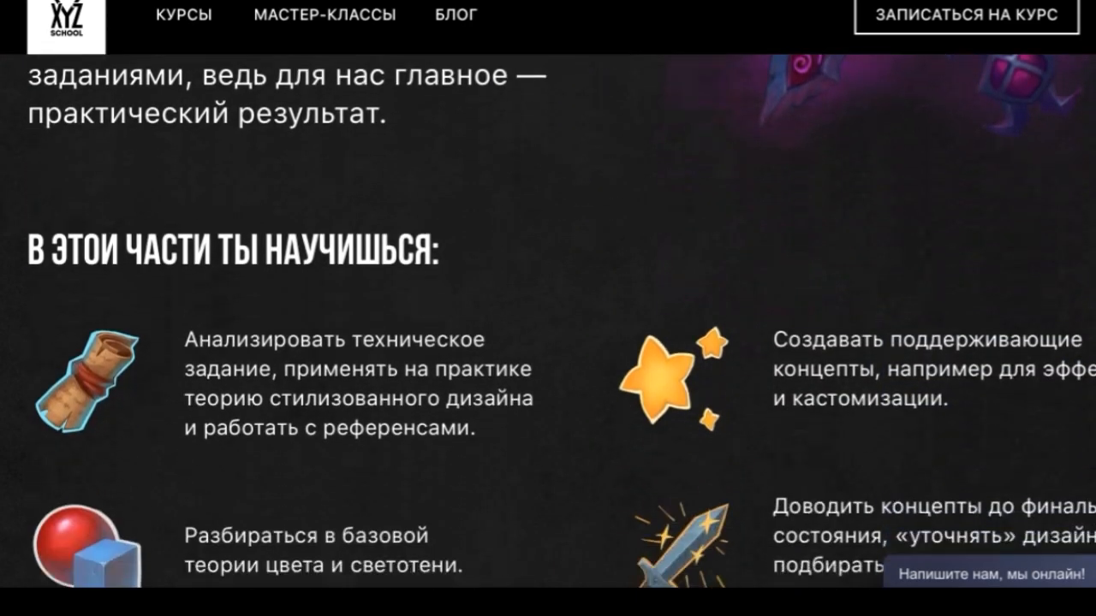
{"action": "scroll", "coordinate": [548, 322], "scroll_direction": "down", "scroll_amount": 5}
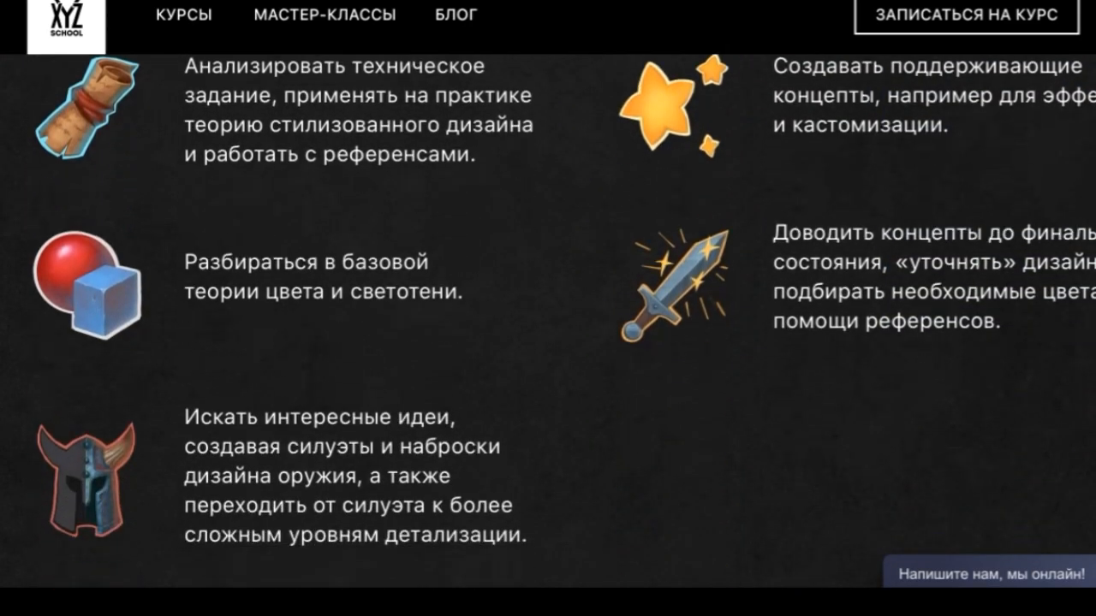
{"action": "scroll", "coordinate": [548, 322], "scroll_direction": "down", "scroll_amount": 5}
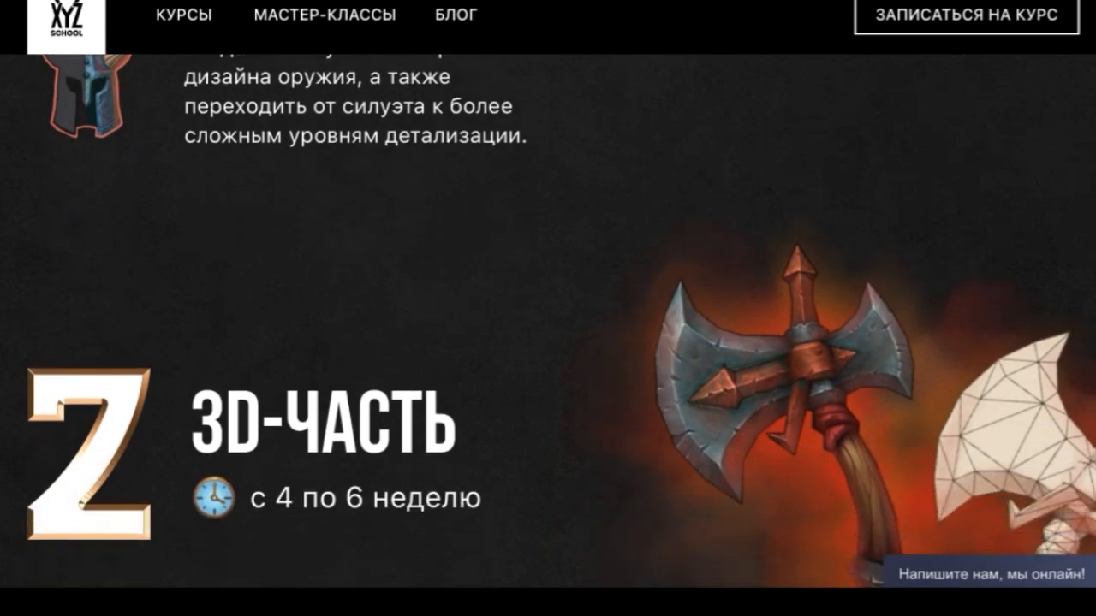
{"action": "scroll", "coordinate": [548, 322], "scroll_direction": "down", "scroll_amount": 3}
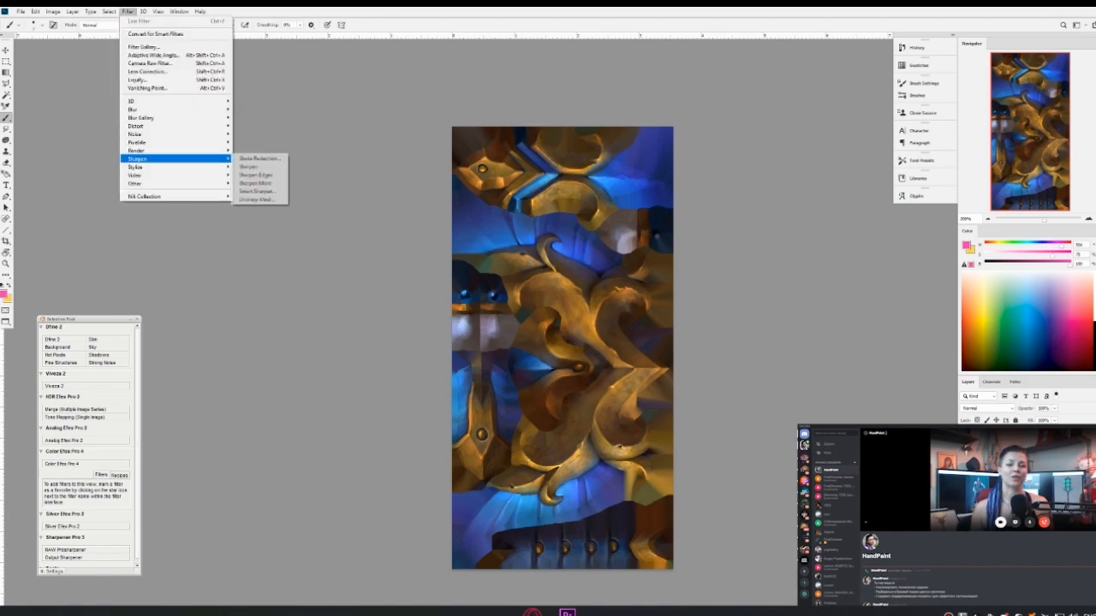
{"action": "left_click", "coordinate": [257, 191]}
{"action": "type", "text": "255"}
{"action": "key", "text": "Tab"}
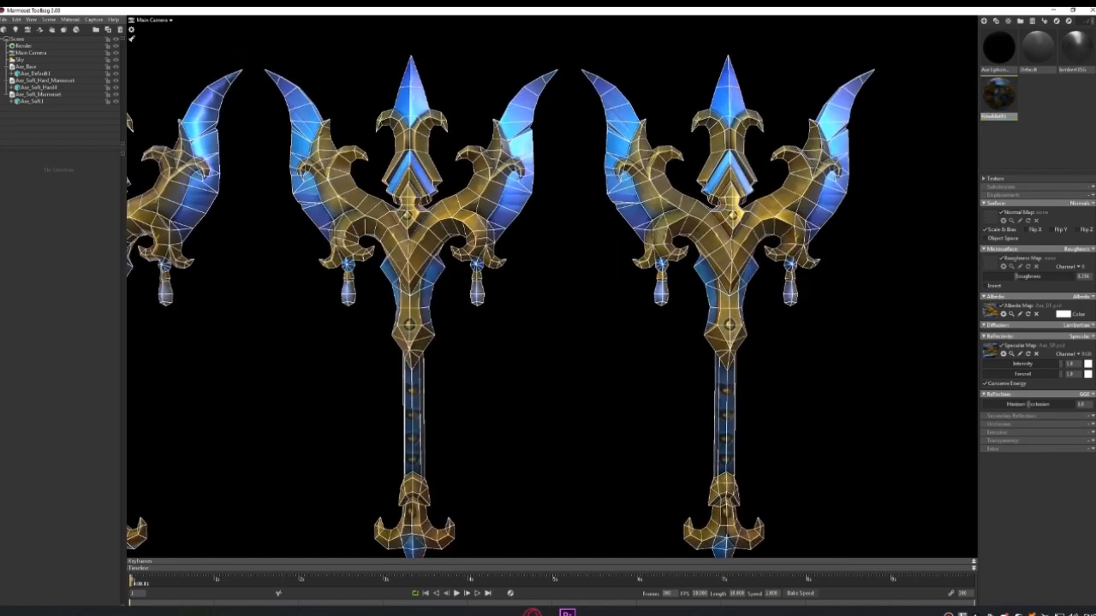
{"action": "left_click", "coordinate": [23, 45]}
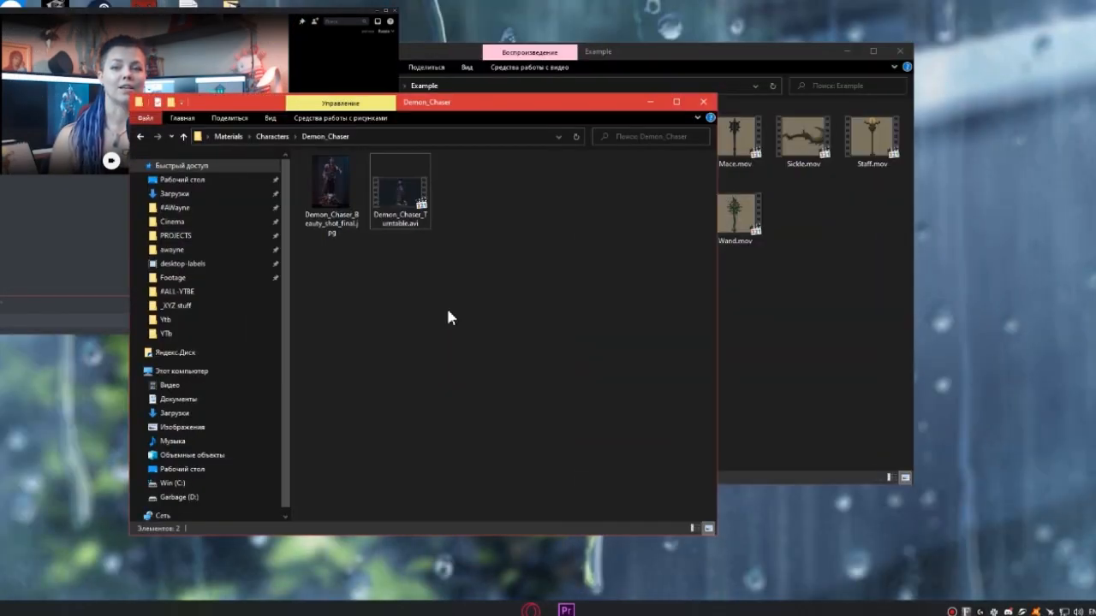
- Open the Escape Hunter beauty shot from the Characters folder and view the Gnomonda.jpg picture
{"action": "double_click", "coordinate": [356, 199]}
{"action": "double_click", "coordinate": [404, 205]}
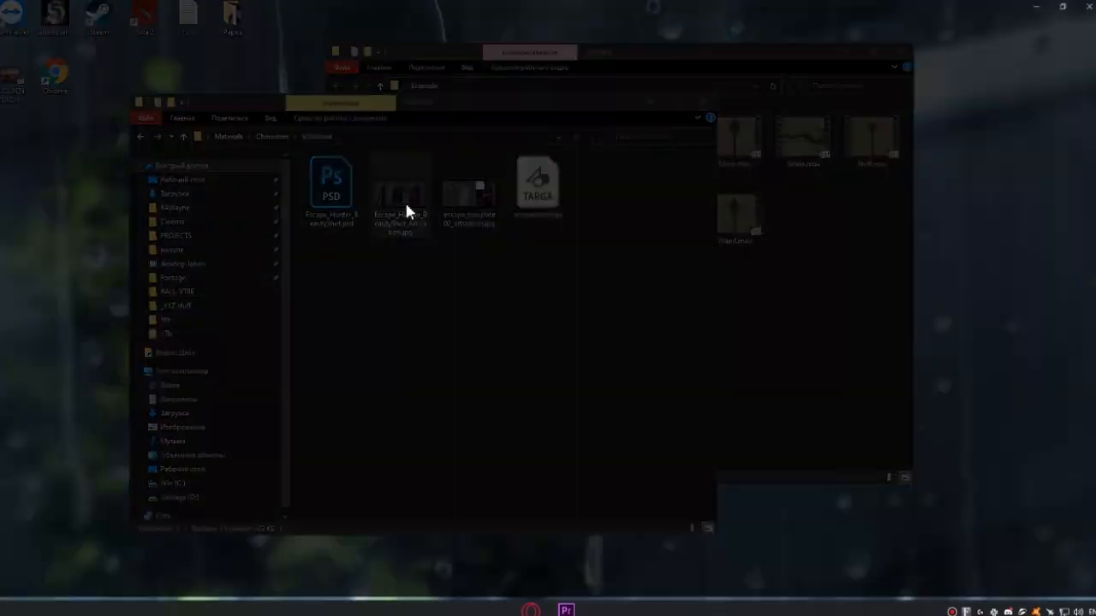
{"action": "left_click", "coordinate": [1080, 312]}
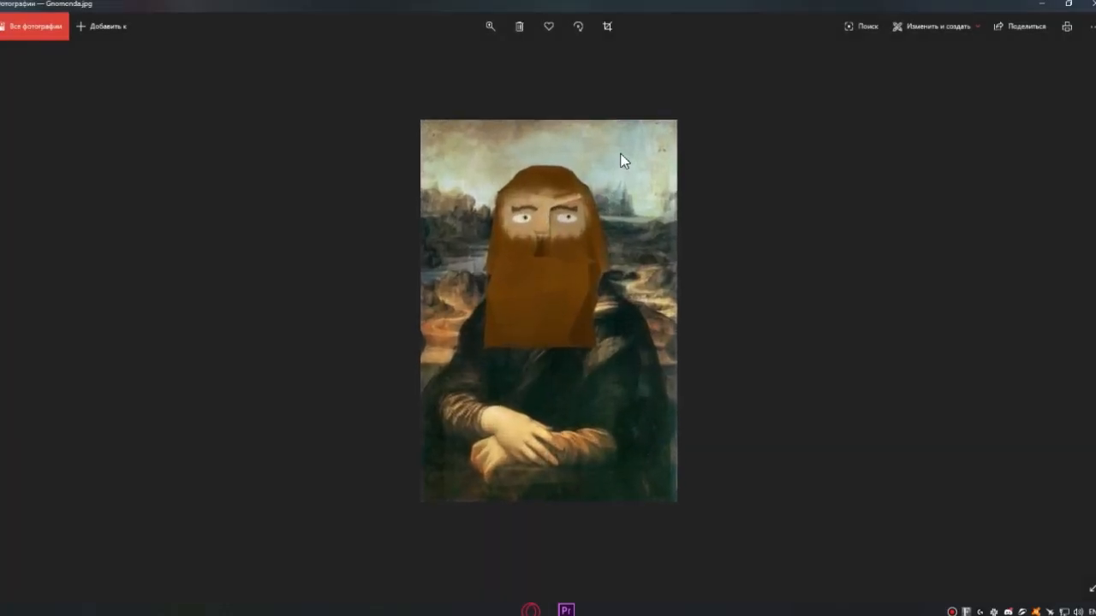
{"action": "scroll", "coordinate": [638, 129], "scroll_direction": "up", "scroll_amount": 3}
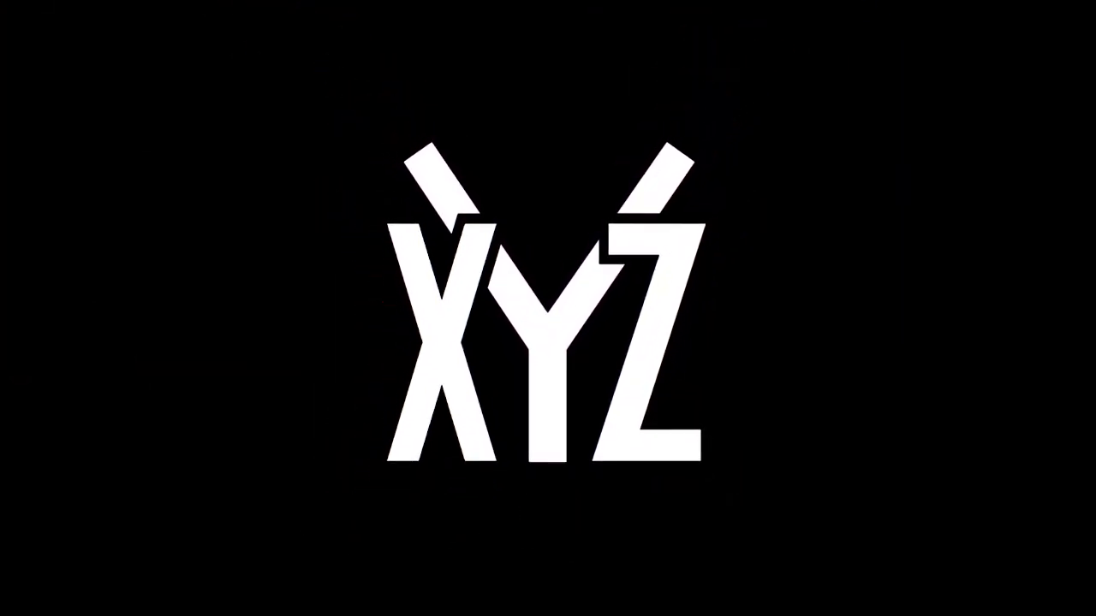
- Examine the fully shaded head in head_tutorial_shading_02.psd and compare its face, ear and neck with the flat-toned head
{"action": "scroll", "coordinate": [557, 341], "scroll_direction": "up", "scroll_amount": 1}
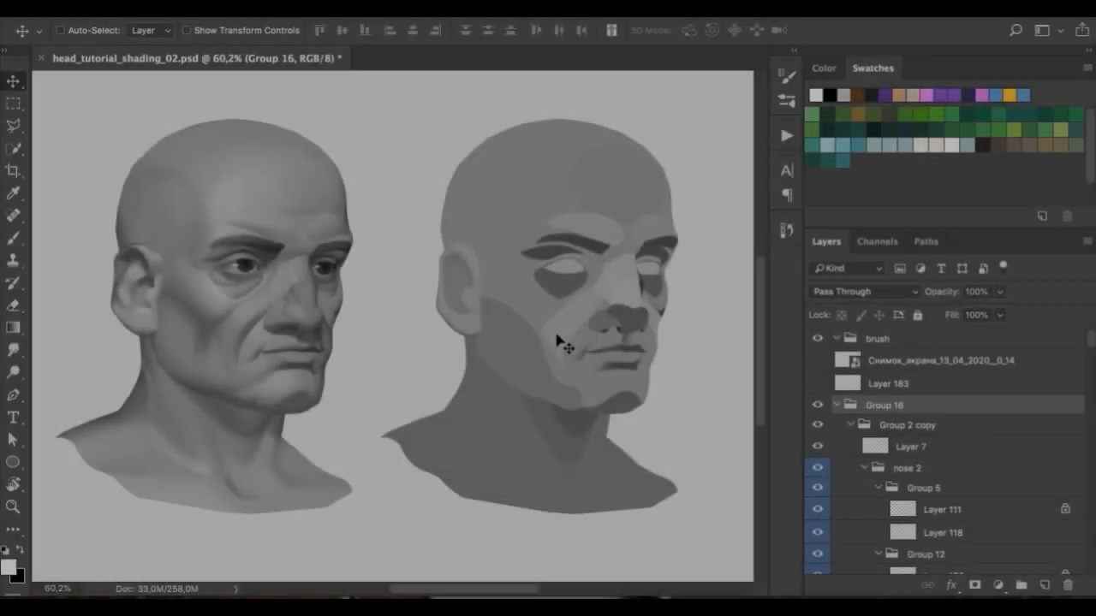
{"action": "scroll", "coordinate": [556, 341], "scroll_direction": "right", "scroll_amount": 2}
{"action": "scroll", "coordinate": [556, 341], "scroll_direction": "up", "scroll_amount": 3}
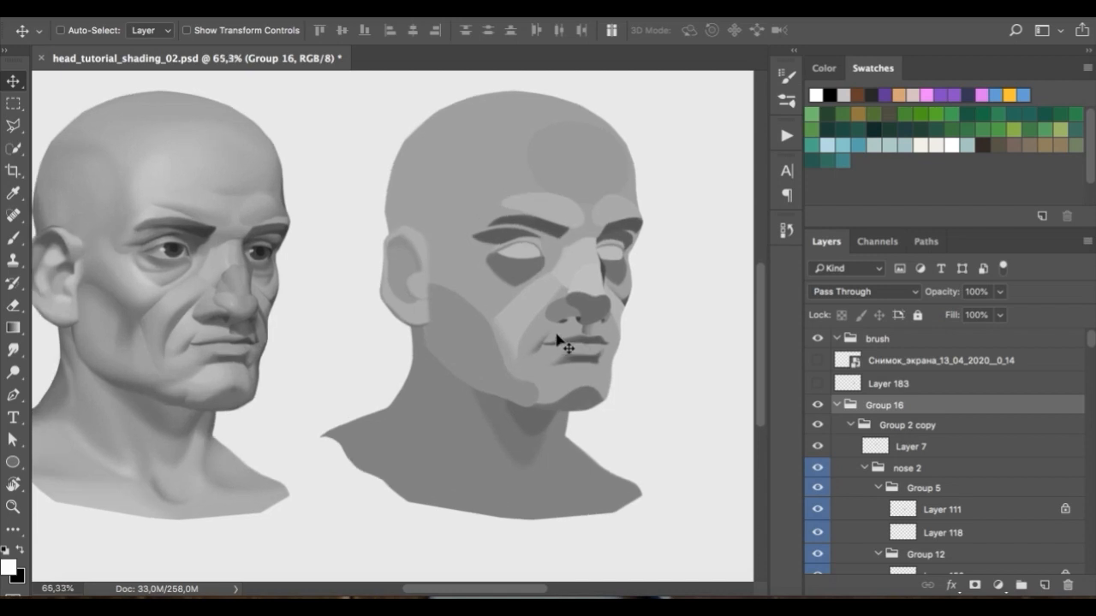
{"action": "scroll", "coordinate": [557, 341], "scroll_direction": "left", "scroll_amount": 5}
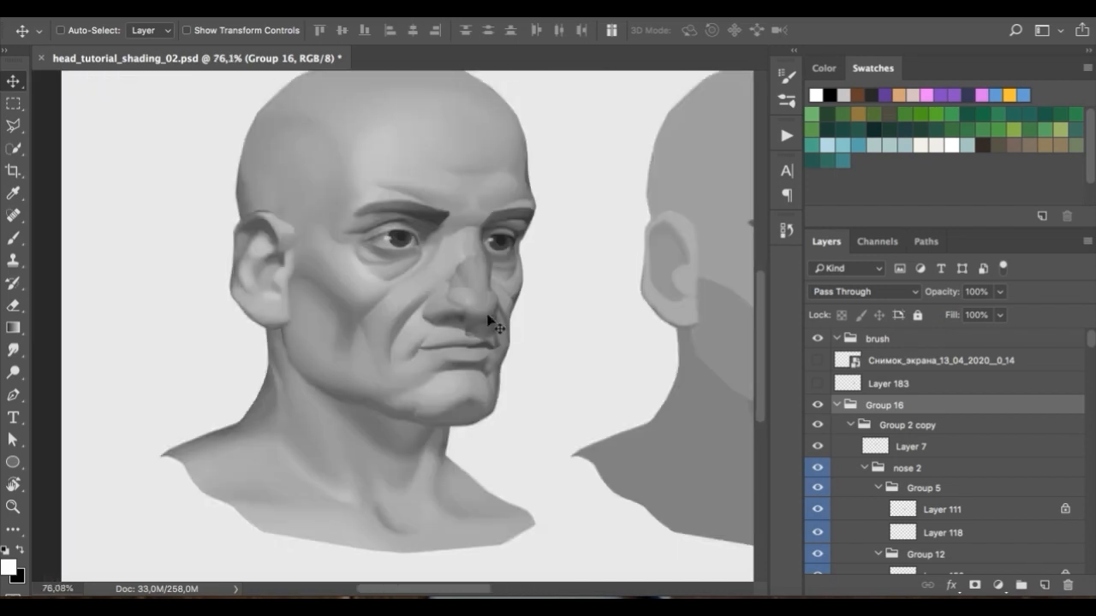
{"action": "scroll", "coordinate": [468, 248], "scroll_direction": "right", "scroll_amount": 4}
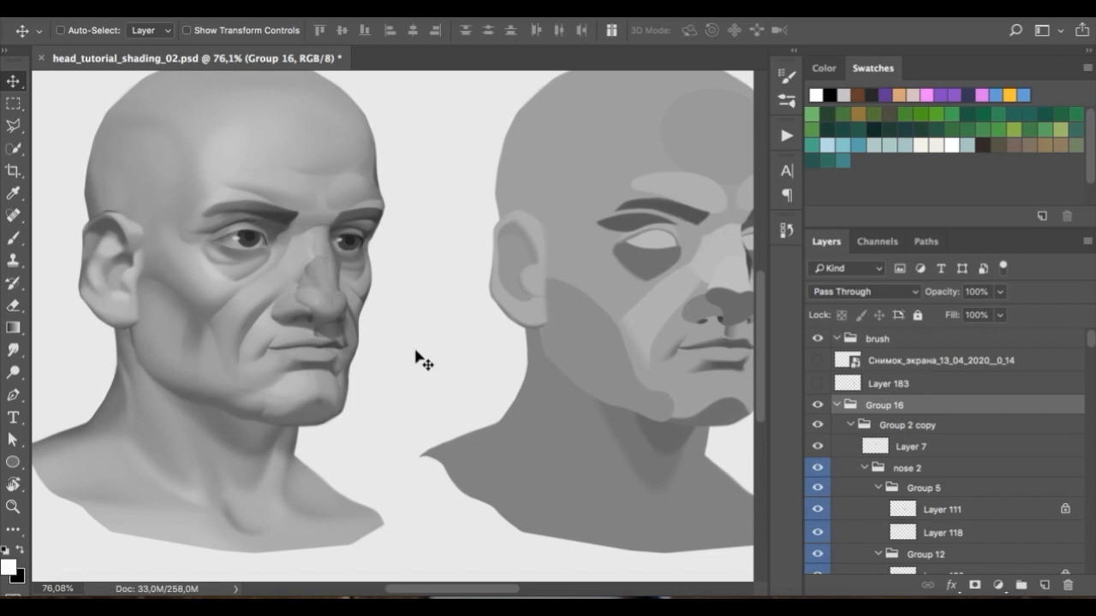
{"action": "scroll", "coordinate": [414, 358], "scroll_direction": "left", "scroll_amount": 2}
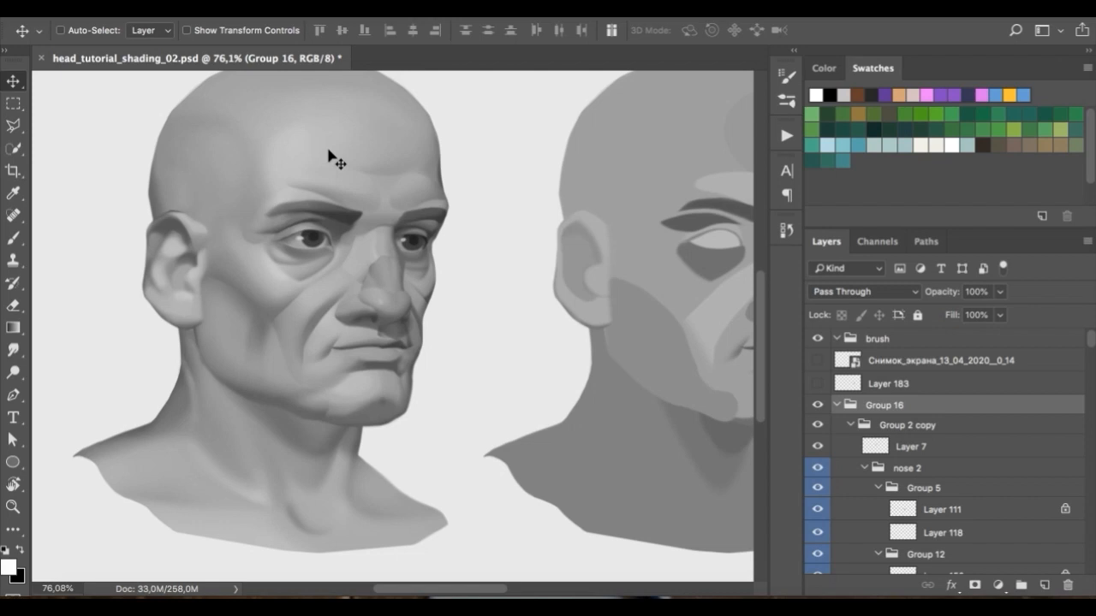
{"action": "scroll", "coordinate": [330, 156], "scroll_direction": "up", "scroll_amount": 2}
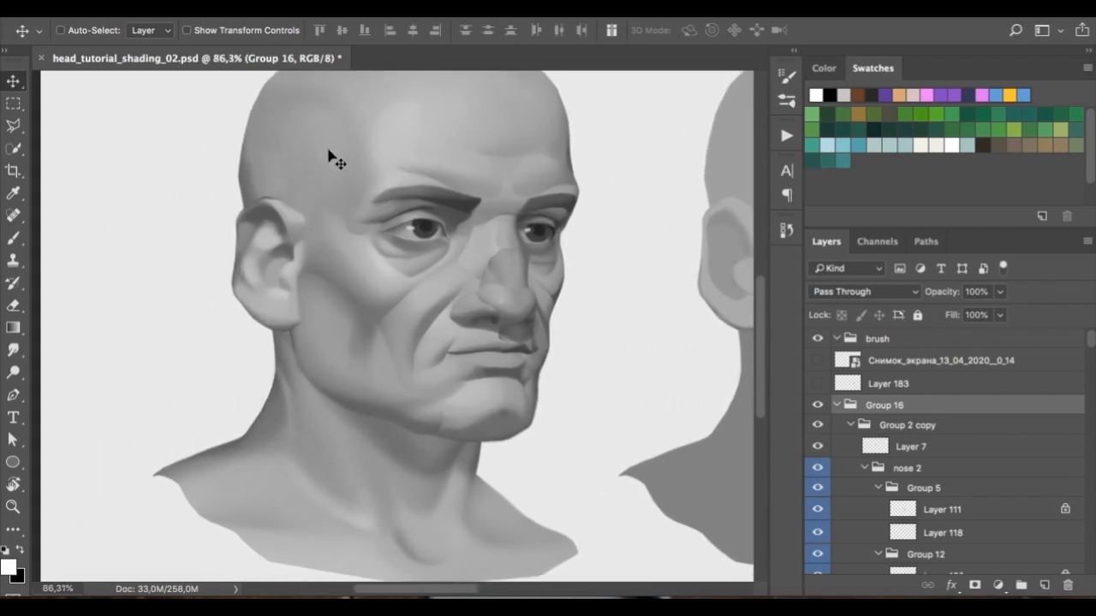
{"action": "scroll", "coordinate": [331, 157], "scroll_direction": "right", "scroll_amount": 3}
{"action": "scroll", "coordinate": [331, 157], "scroll_direction": "down", "scroll_amount": 2}
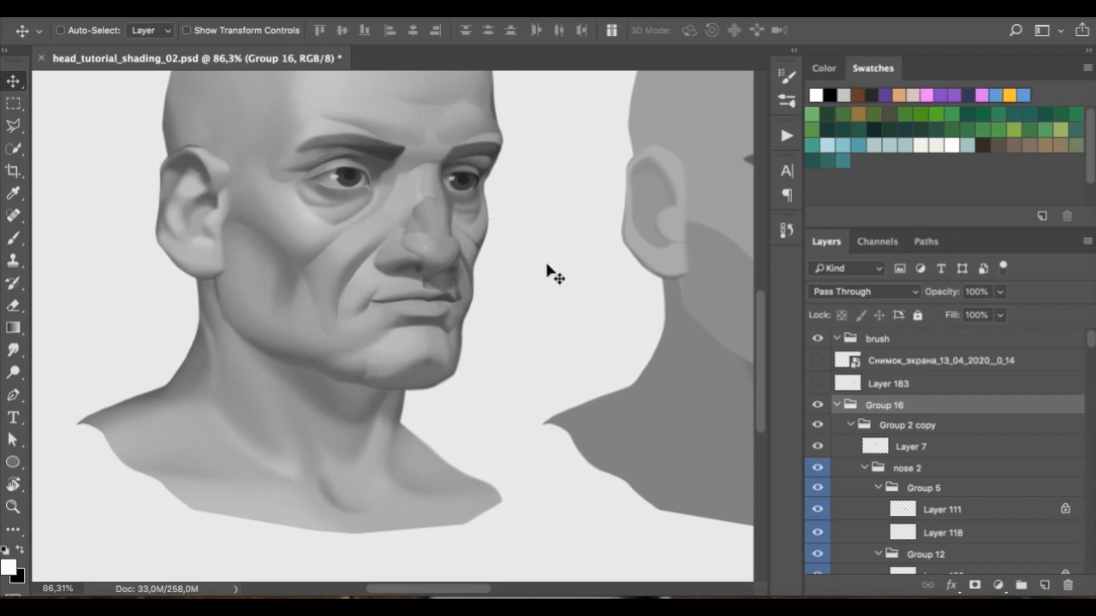
{"action": "scroll", "coordinate": [447, 259], "scroll_direction": "up", "scroll_amount": 3}
{"action": "scroll", "coordinate": [447, 259], "scroll_direction": "down", "scroll_amount": 2}
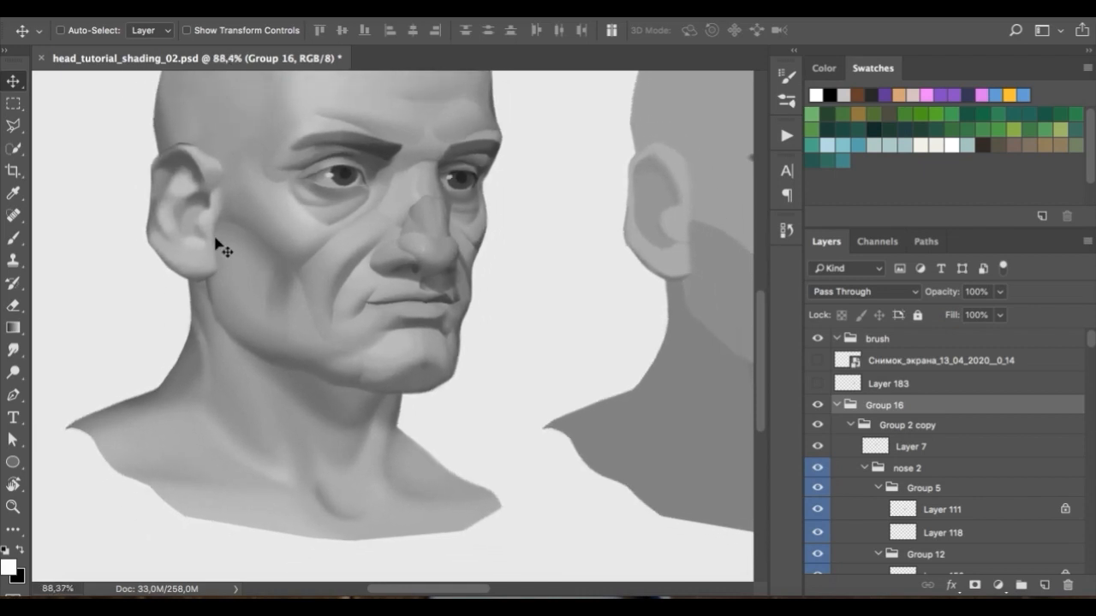
{"action": "scroll", "coordinate": [395, 378], "scroll_direction": "up", "scroll_amount": 2}
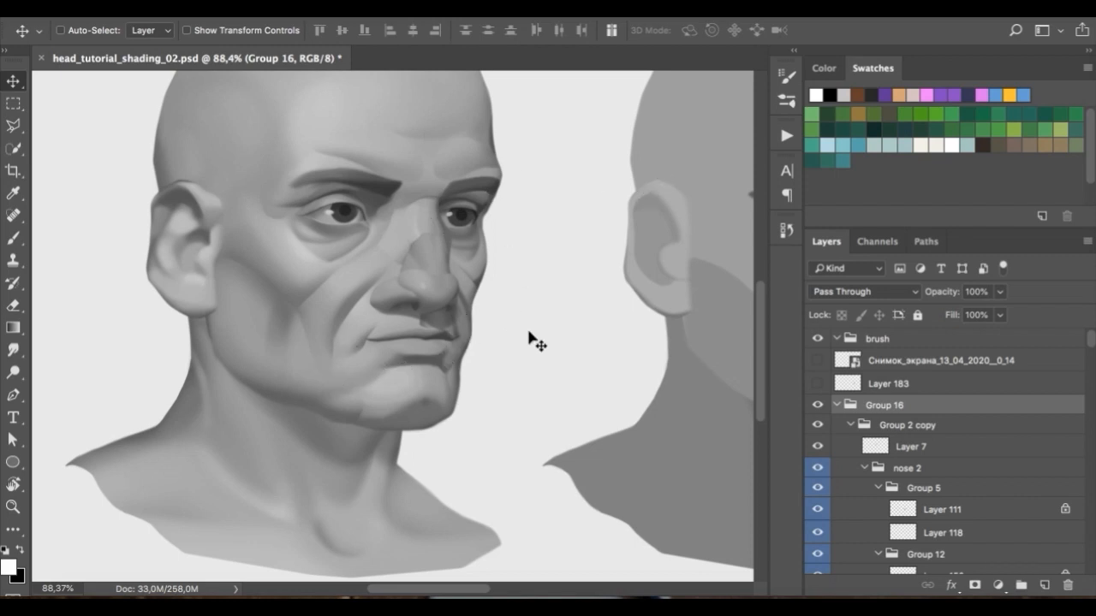
{"action": "scroll", "coordinate": [528, 338], "scroll_direction": "right", "scroll_amount": 8}
{"action": "scroll", "coordinate": [478, 332], "scroll_direction": "right", "scroll_amount": 2}
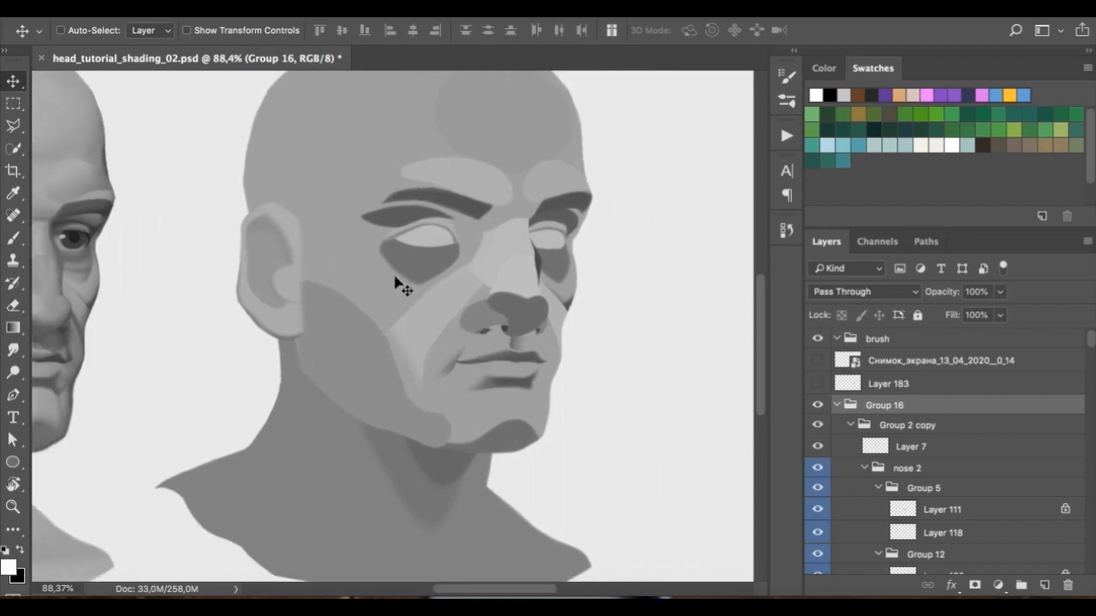
{"action": "scroll", "coordinate": [368, 220], "scroll_direction": "down", "scroll_amount": 4}
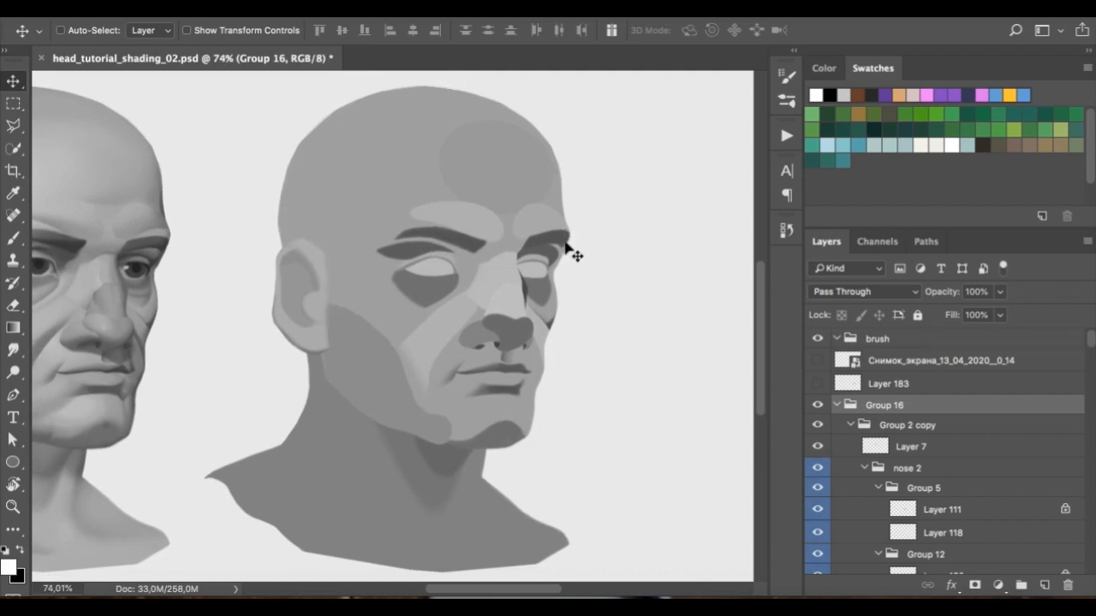
- Select the flat-toned head's base layer, Layer 106 copy, and add a new clipped layer directly above it
{"action": "left_click_drag", "start_coordinate": [365, 180], "coordinate": [428, 139]}
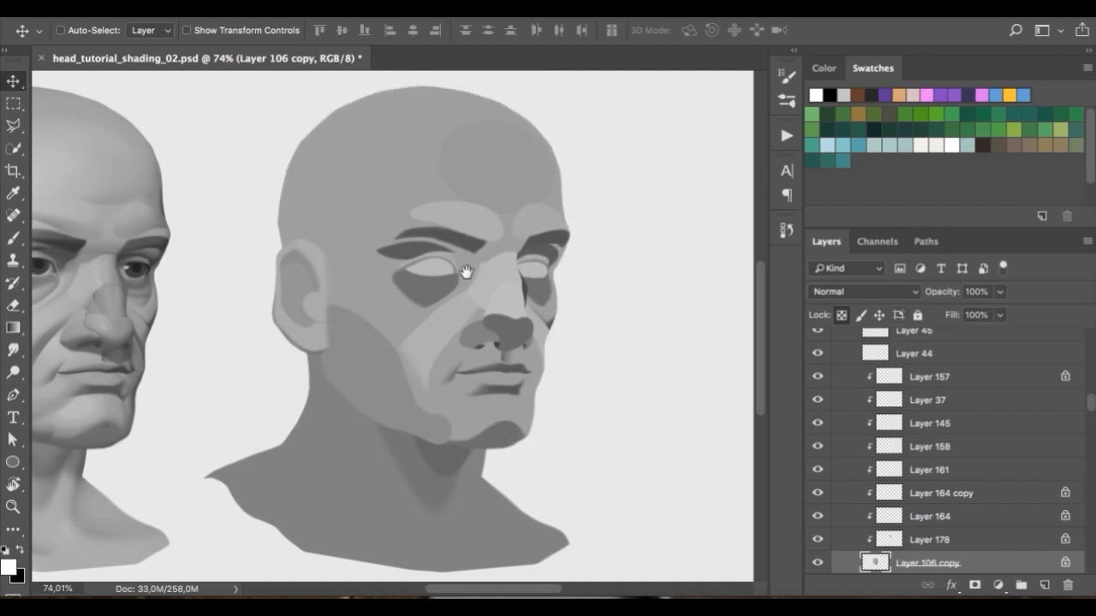
{"action": "left_click_drag", "start_coordinate": [466, 272], "coordinate": [464, 274]}
{"action": "left_click", "coordinate": [1046, 586]}
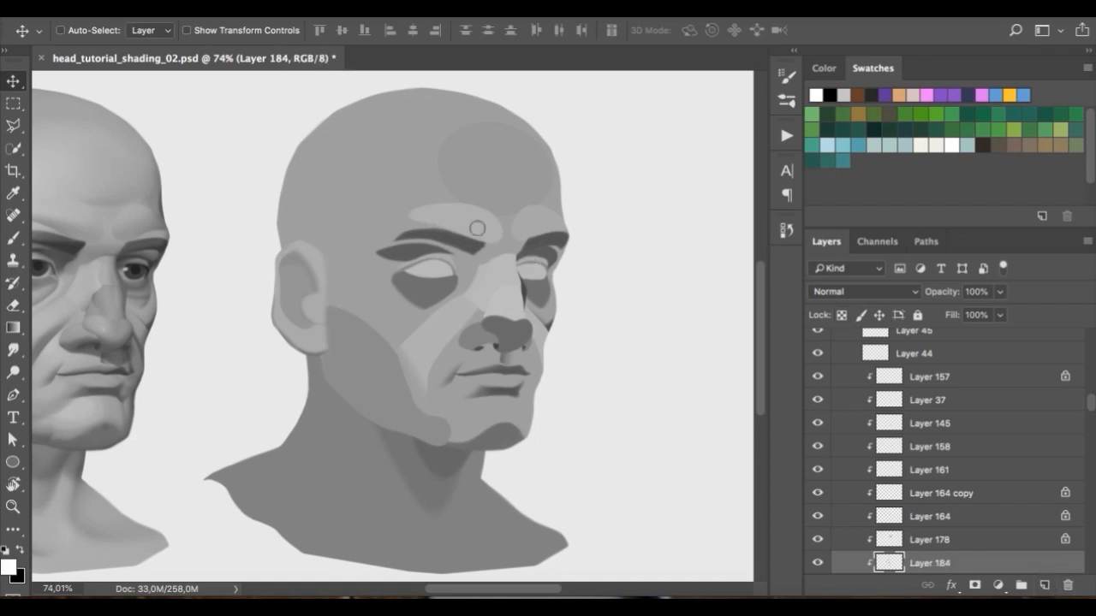
- Activate the Brush tool with the Sampled Brush 12 preset
{"action": "key", "text": "b"}
{"action": "right_click", "coordinate": [460, 183]}
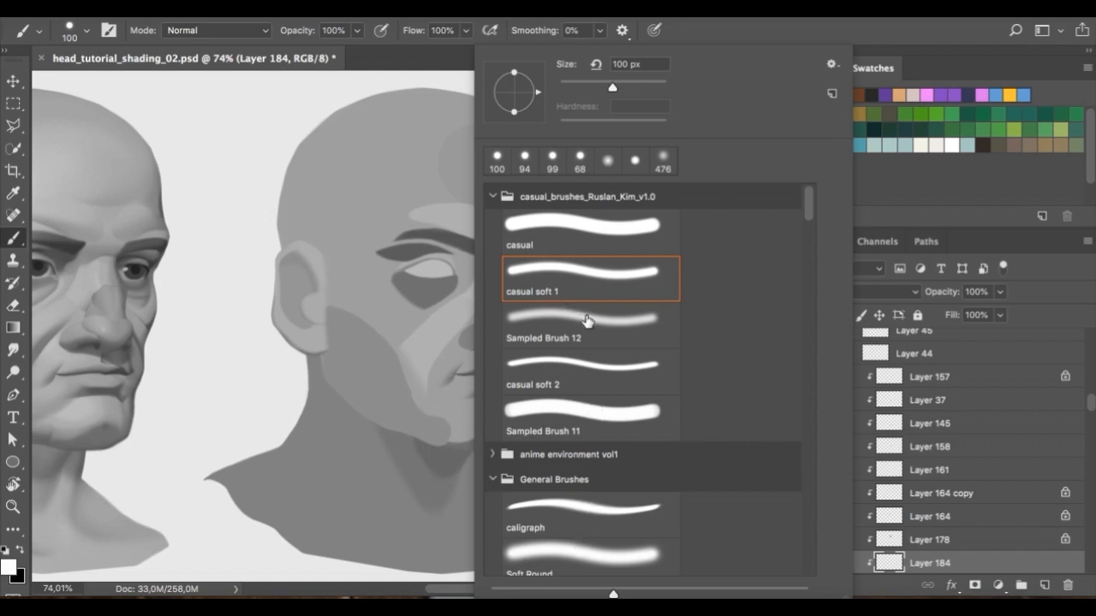
{"action": "left_click", "coordinate": [571, 318]}
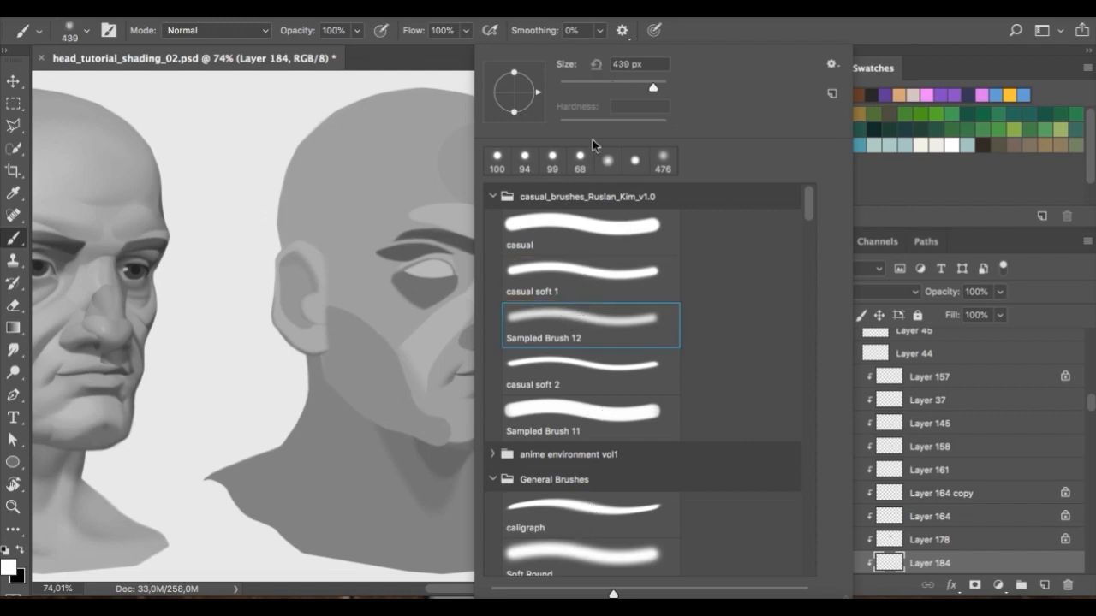
{"action": "left_click", "coordinate": [728, 34]}
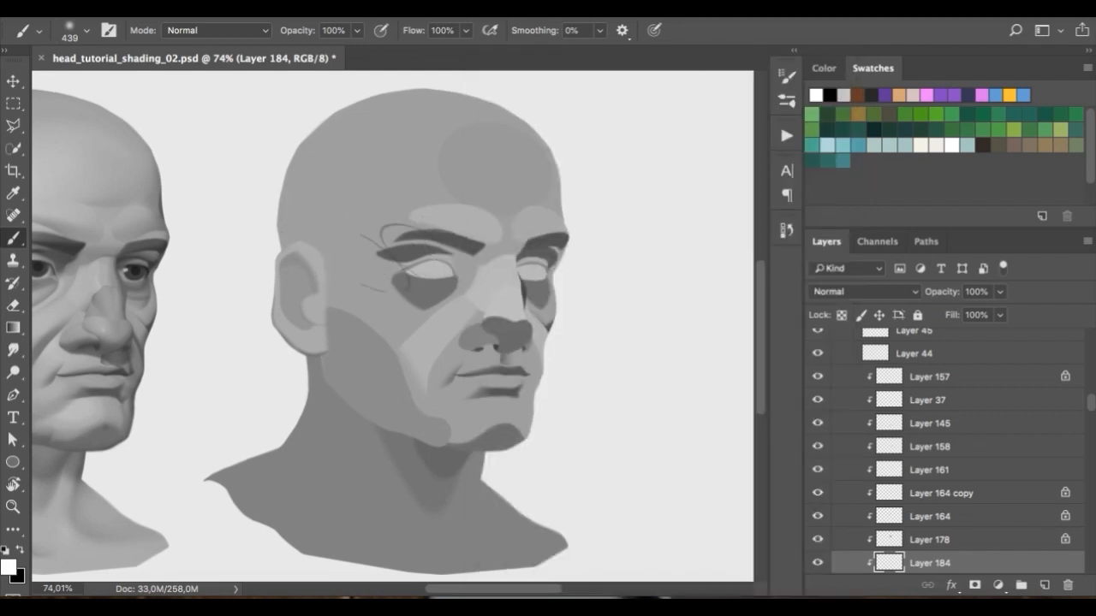
- Sample the eyebrow's dark grey as the painting colour and enlarge the brush to 800 px
{"action": "left_click", "coordinate": [423, 232], "text": "alt"}
{"action": "key", "text": "bracketright"}
{"action": "key", "text": "bracketright"}
{"action": "key", "text": "bracketright"}
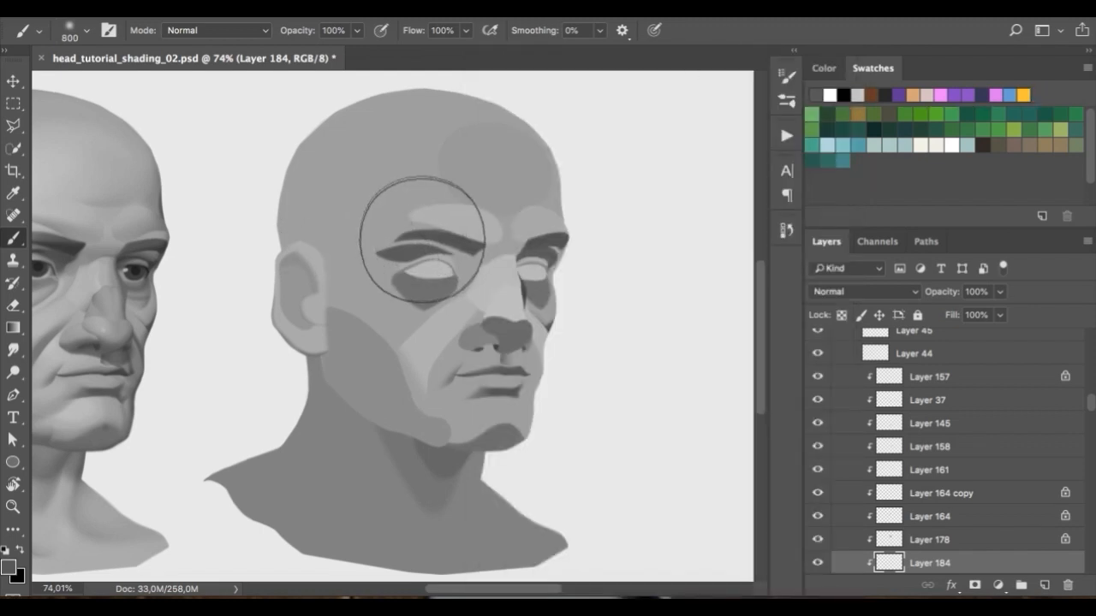
- Compare the casual and casual soft 1 brush presets, and reselect Sampled Brush 12
{"action": "right_click", "coordinate": [425, 214]}
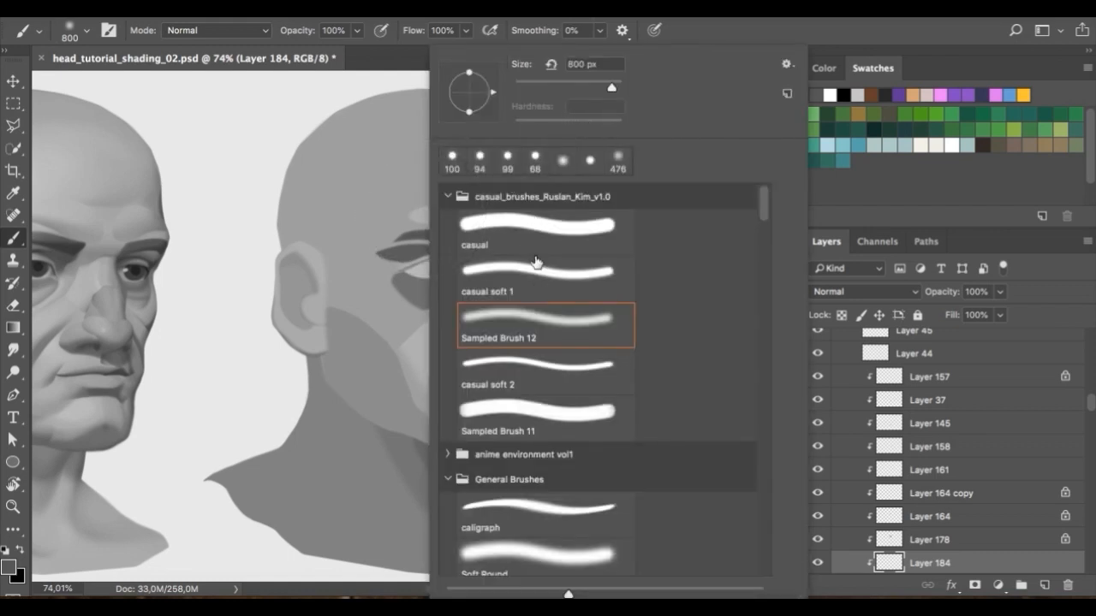
{"action": "left_click", "coordinate": [514, 239]}
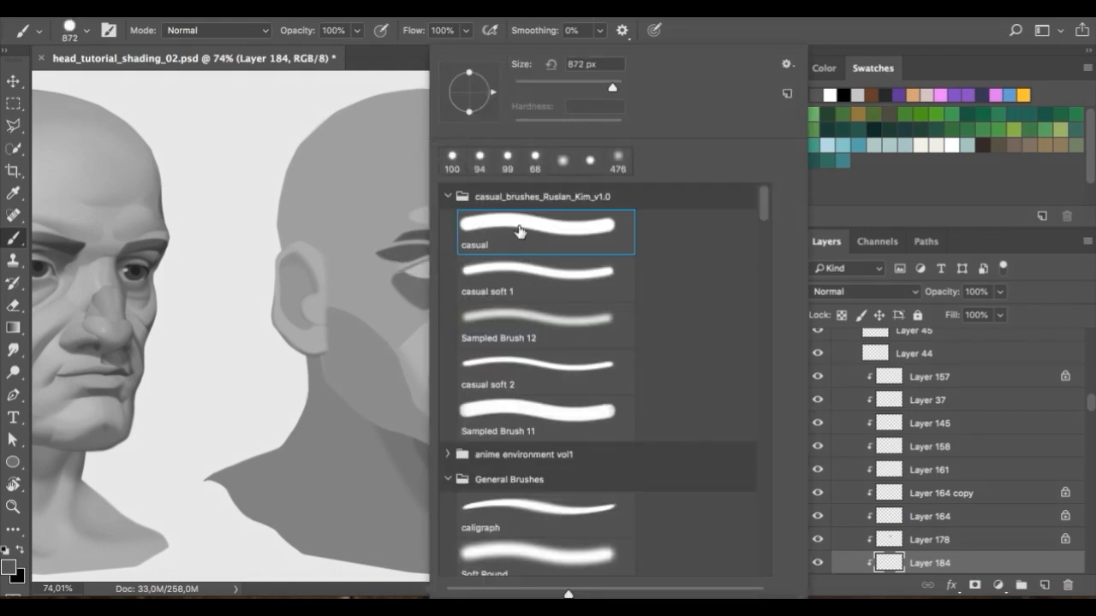
{"action": "left_click", "coordinate": [536, 281]}
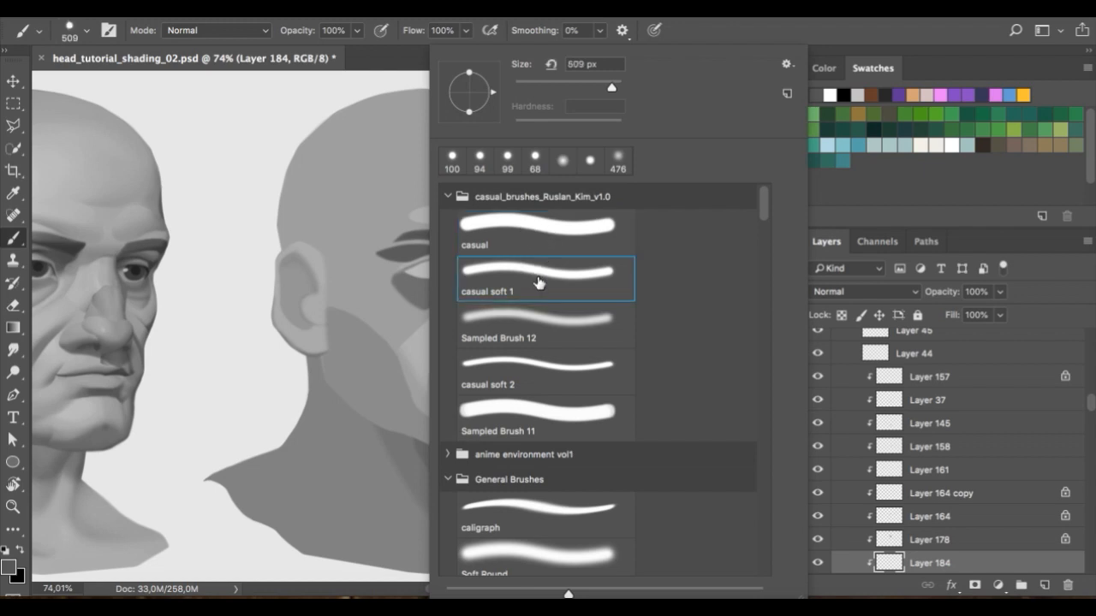
{"action": "left_click", "coordinate": [530, 333]}
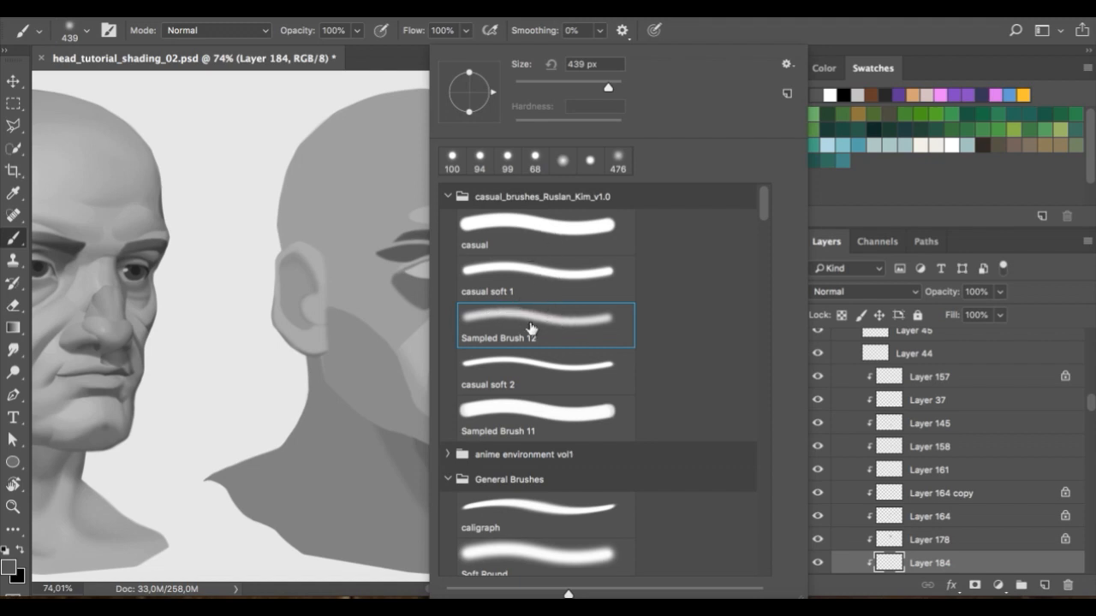
{"action": "left_click", "coordinate": [679, 46]}
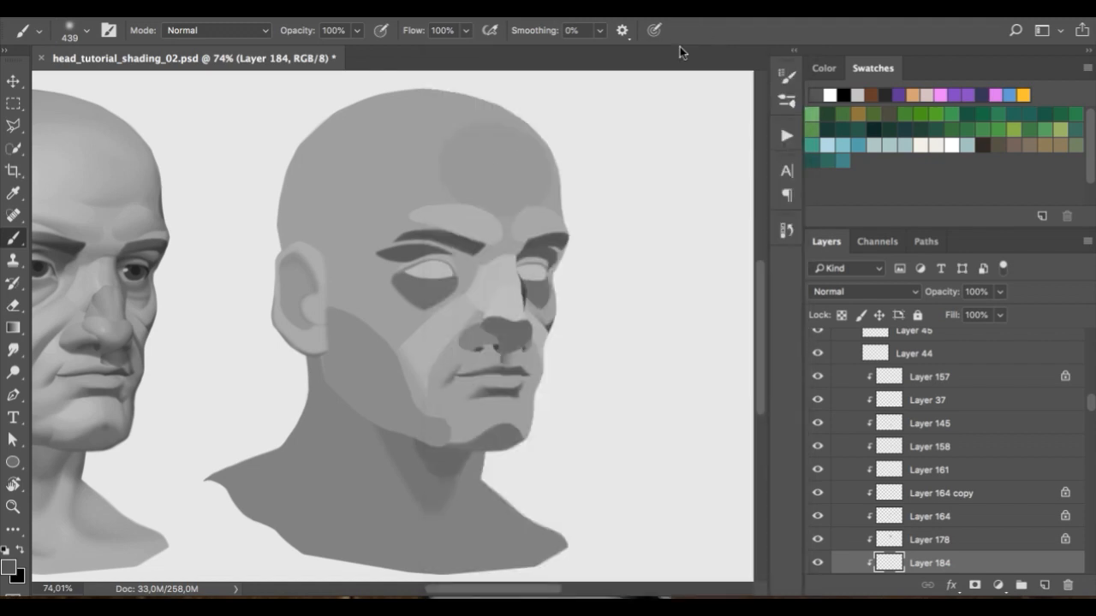
- Enlarge the brush to 1200 px and sample the eyebrow's dark grey as the painting colour
{"action": "key", "text": "bracketright"}
{"action": "key", "text": "bracketright"}
{"action": "key", "text": "bracketright"}
{"action": "key", "text": "bracketright"}
{"action": "key", "text": "bracketright"}
{"action": "key", "text": "bracketright"}
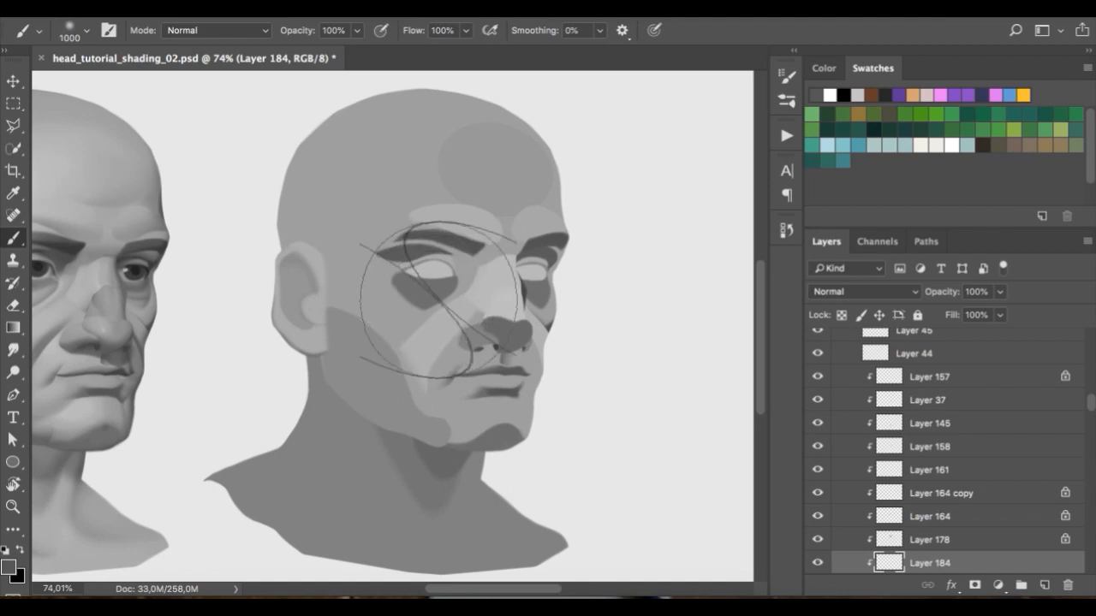
{"action": "key", "text": "bracketright"}
{"action": "key", "text": "bracketright"}
{"action": "left_click", "coordinate": [436, 236], "text": "alt"}
- Shade the back, crown and far side of the flat-toned head with broad soft dark strokes on Layer 184
{"action": "mouse_move", "coordinate": [196, 186]}
{"action": "left_mouse_down"}
{"action": "mouse_move", "coordinate": [248, 337]}
{"action": "mouse_move", "coordinate": [255, 303]}
{"action": "left_mouse_up"}
{"action": "mouse_move", "coordinate": [260, 94]}
{"action": "left_mouse_down"}
{"action": "mouse_move", "coordinate": [379, 29]}
{"action": "mouse_move", "coordinate": [641, 179]}
{"action": "mouse_move", "coordinate": [634, 197]}
{"action": "left_mouse_up"}
{"action": "key", "text": "super+z"}
{"action": "mouse_move", "coordinate": [244, 61]}
{"action": "left_mouse_down"}
{"action": "mouse_move", "coordinate": [442, 17]}
{"action": "mouse_move", "coordinate": [306, 60]}
{"action": "left_mouse_up"}
{"action": "left_click_drag", "start_coordinate": [426, 133], "coordinate": [363, 221]}
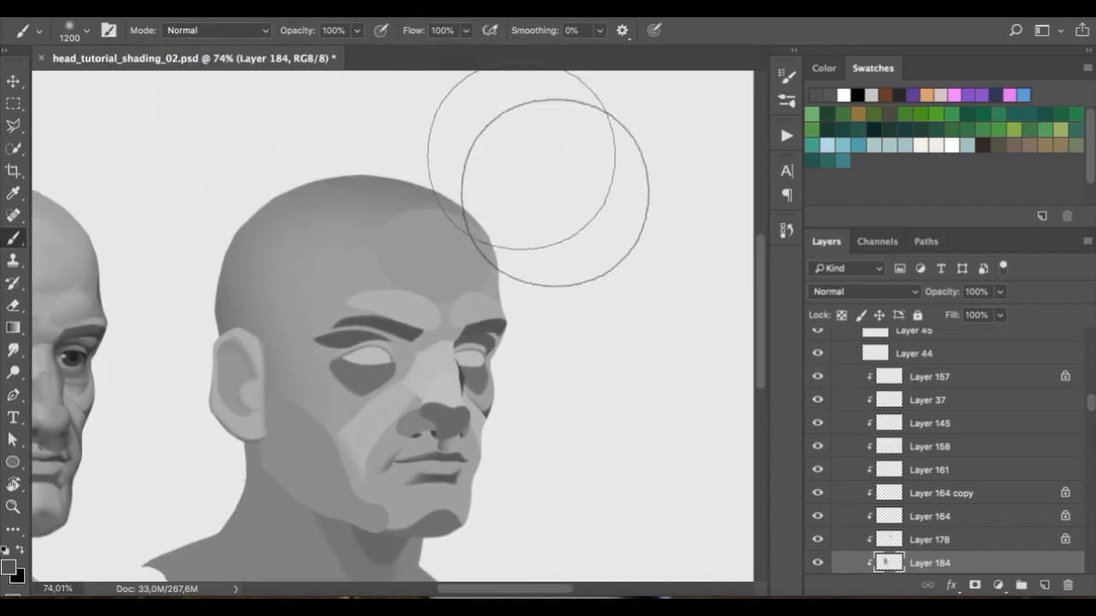
{"action": "left_click_drag", "start_coordinate": [560, 313], "coordinate": [609, 219]}
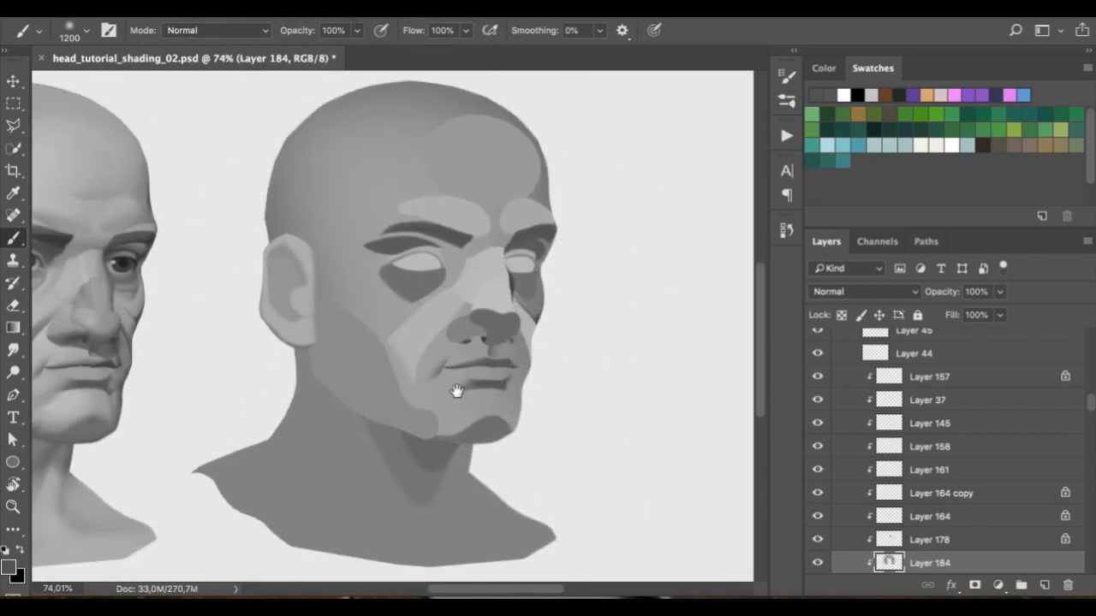
{"action": "mouse_move", "coordinate": [504, 310]}
{"action": "left_mouse_down"}
{"action": "mouse_move", "coordinate": [542, 317]}
{"action": "mouse_move", "coordinate": [577, 240]}
{"action": "left_mouse_up"}
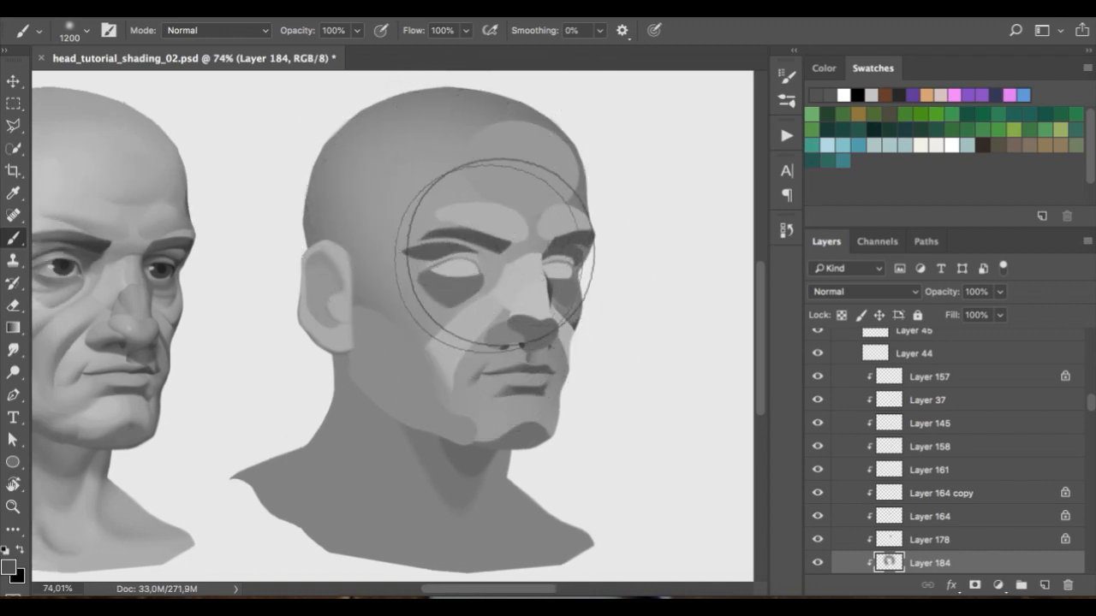
- Try shading the side of the skull above the ear with a small 30 px brush
{"action": "right_click", "coordinate": [509, 197]}
{"action": "left_click", "coordinate": [587, 82]}
{"action": "left_click", "coordinate": [435, 44]}
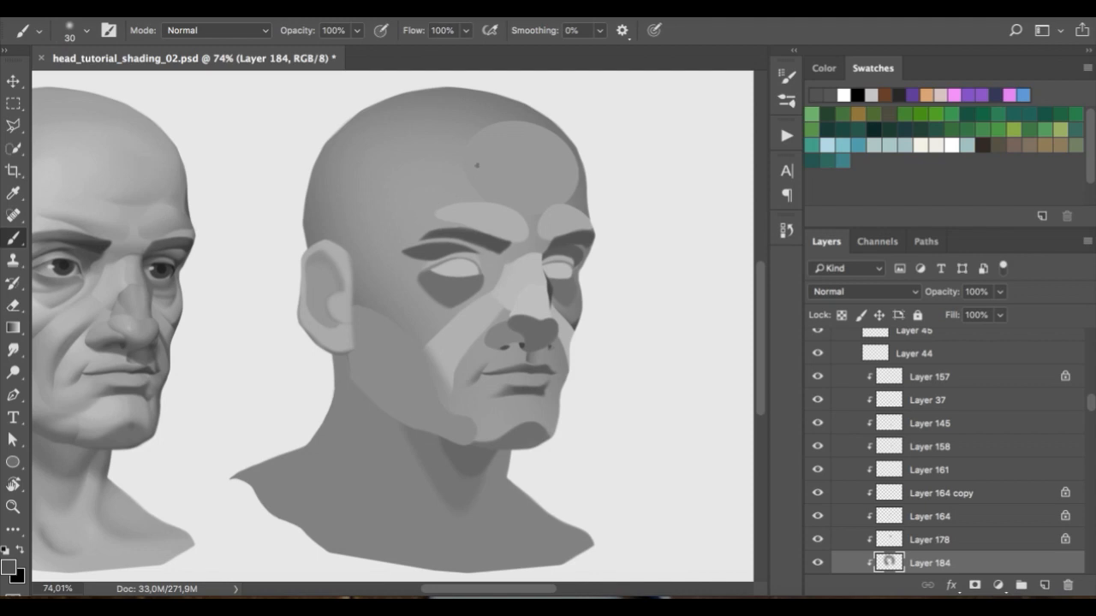
{"action": "mouse_move", "coordinate": [486, 223]}
{"action": "left_mouse_down"}
{"action": "mouse_move", "coordinate": [504, 235]}
{"action": "mouse_move", "coordinate": [465, 196]}
{"action": "left_mouse_up"}
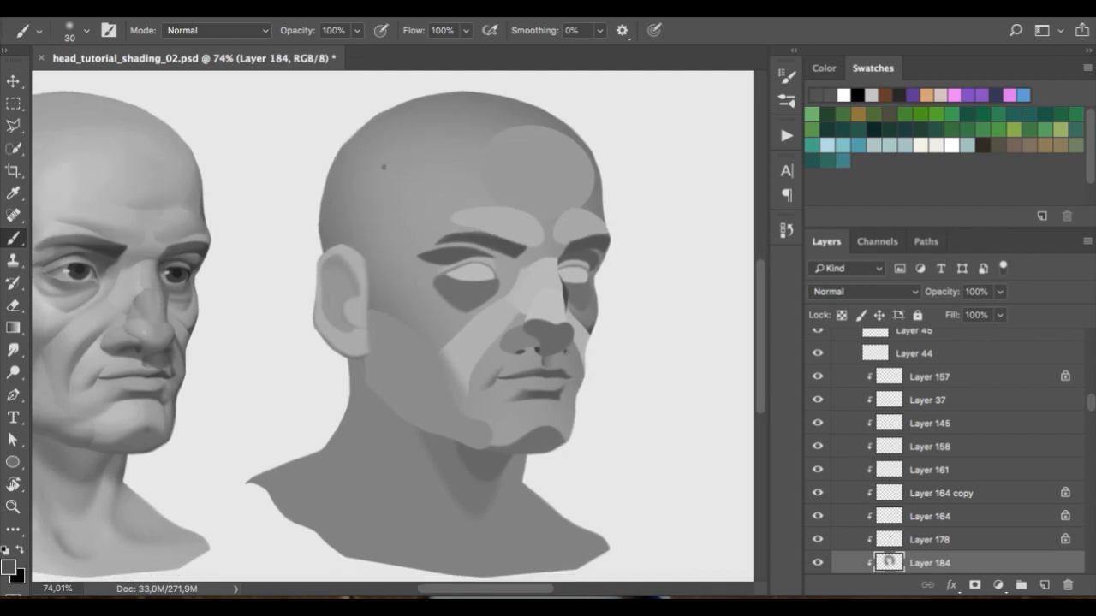
{"action": "key", "text": "v"}
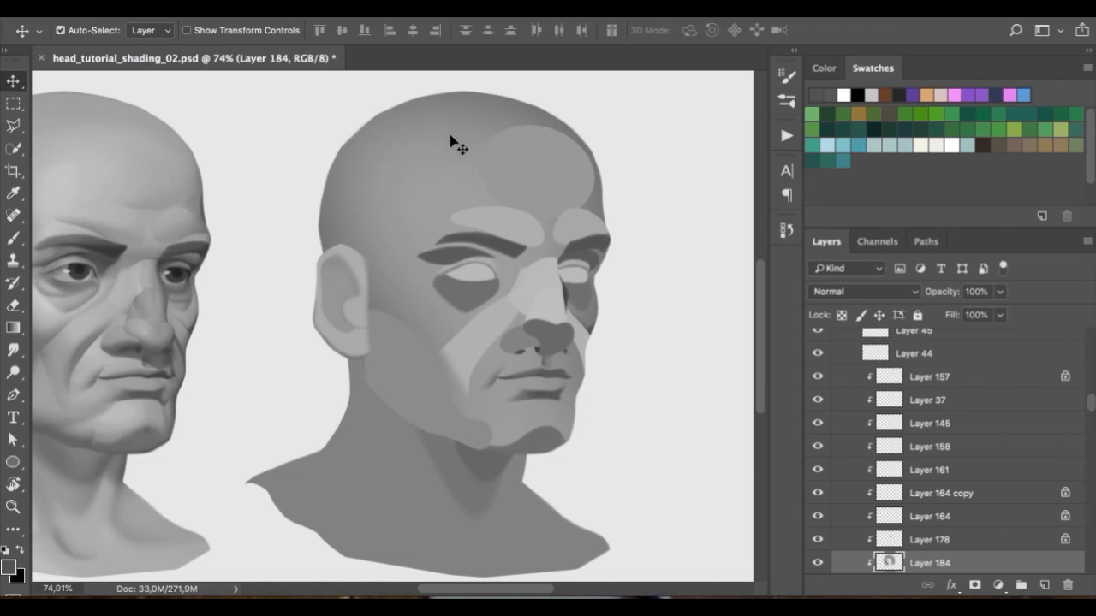
{"action": "mouse_move", "coordinate": [431, 117]}
{"action": "left_mouse_down"}
{"action": "mouse_move", "coordinate": [402, 111]}
{"action": "mouse_move", "coordinate": [435, 118]}
{"action": "left_mouse_up"}
{"action": "key", "text": "super+z"}
{"action": "key", "text": "b"}
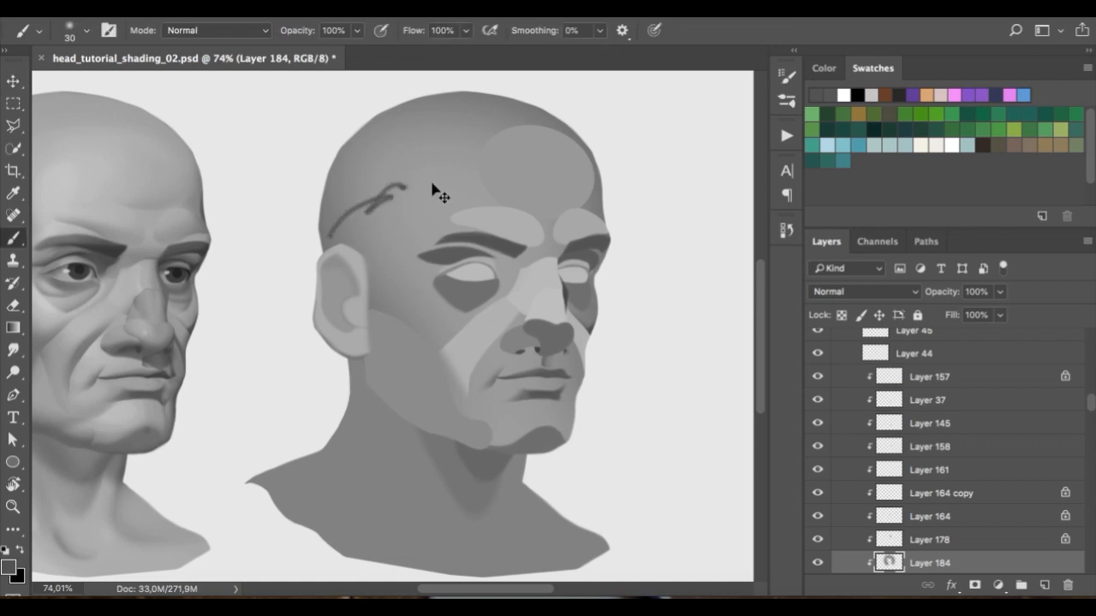
{"action": "key", "text": "super+z"}
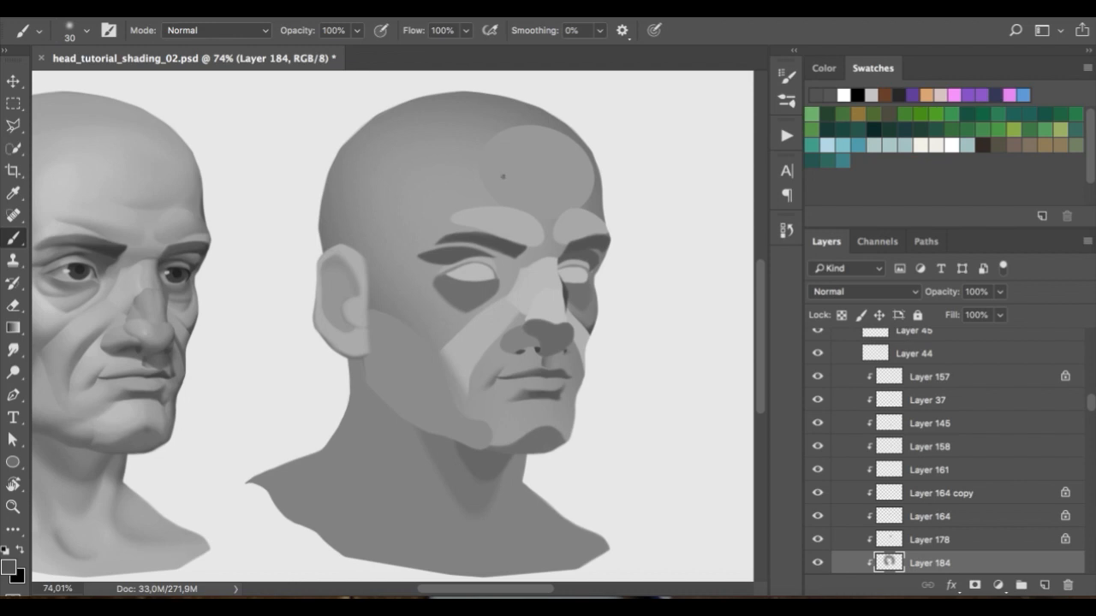
- Try further thin 30 px strokes across the side and upper part of the skull, undoing each one
{"action": "left_click_drag", "start_coordinate": [383, 174], "coordinate": [426, 163]}
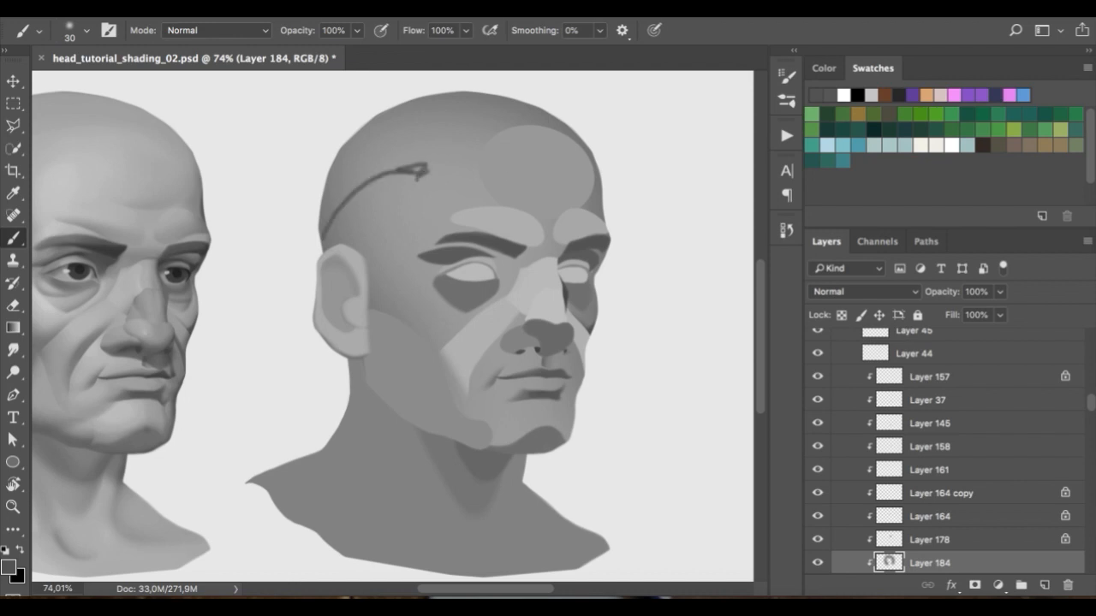
{"action": "key", "text": "super+z"}
{"action": "scroll", "coordinate": [472, 205], "scroll_direction": "down", "scroll_amount": 1}
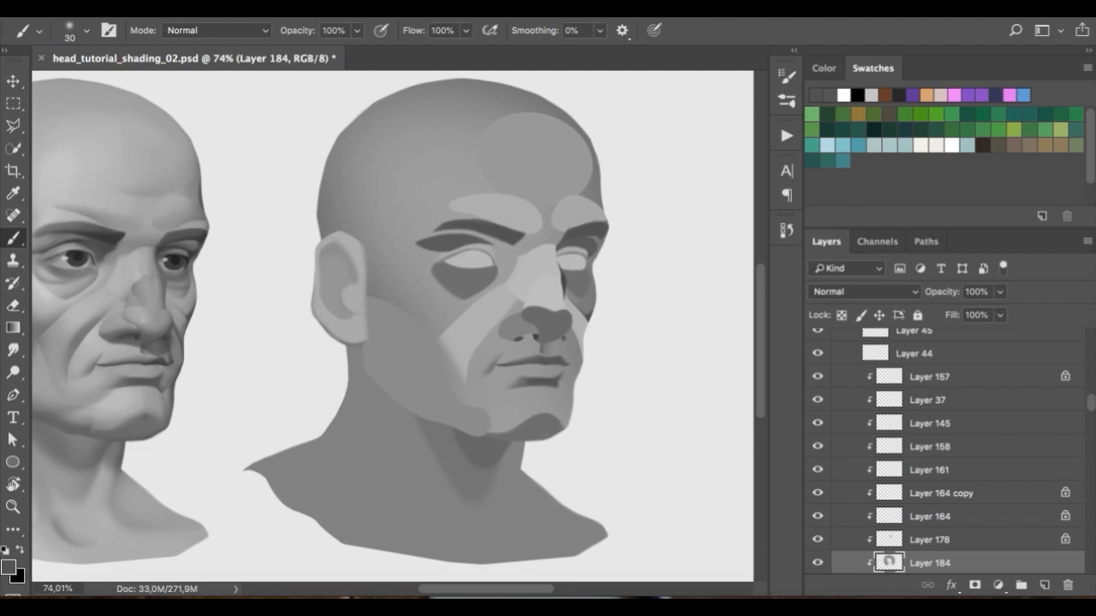
{"action": "left_click_drag", "start_coordinate": [418, 110], "coordinate": [453, 159]}
{"action": "key", "text": "super+z"}
- Enlarge the Sampled Brush 12 brush to 800 px
{"action": "right_click", "coordinate": [459, 161]}
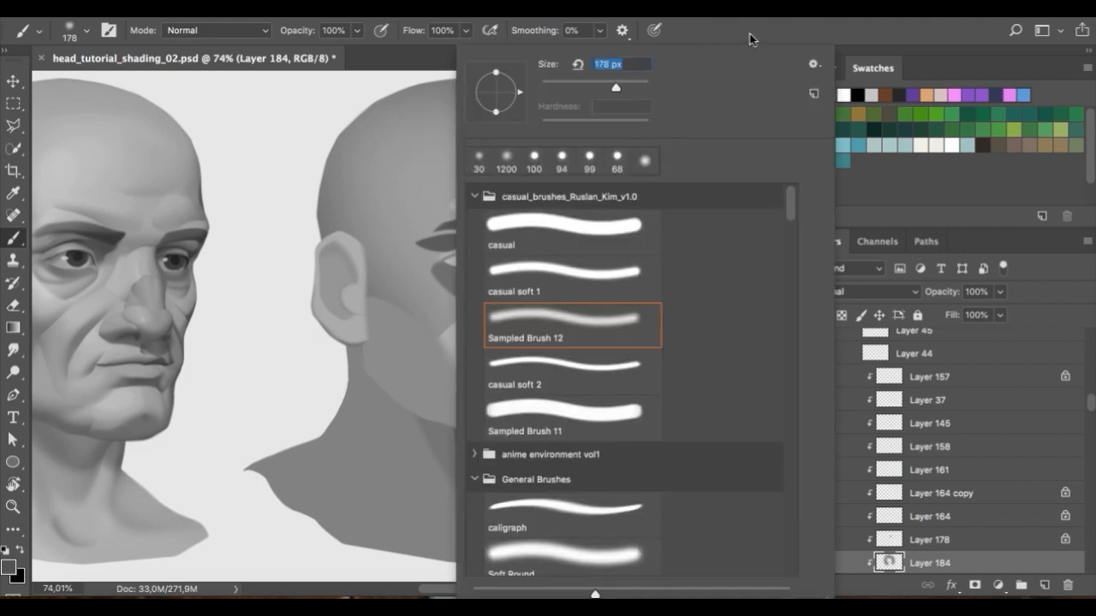
{"action": "left_click", "coordinate": [750, 39]}
{"action": "key", "text": "bracketright"}
{"action": "key", "text": "bracketright"}
{"action": "key", "text": "bracketright"}
{"action": "key", "text": "bracketright"}
{"action": "key", "text": "bracketright"}
{"action": "key", "text": "bracketright"}
{"action": "key", "text": "bracketright"}
{"action": "key", "text": "bracketright"}
- Soften the shading on the side of the head and temple with broad strokes in greys sampled from the skull
{"action": "mouse_move", "coordinate": [337, 208]}
{"action": "left_mouse_down"}
{"action": "mouse_move", "coordinate": [317, 196]}
{"action": "mouse_move", "coordinate": [343, 265]}
{"action": "mouse_move", "coordinate": [384, 190]}
{"action": "left_mouse_up"}
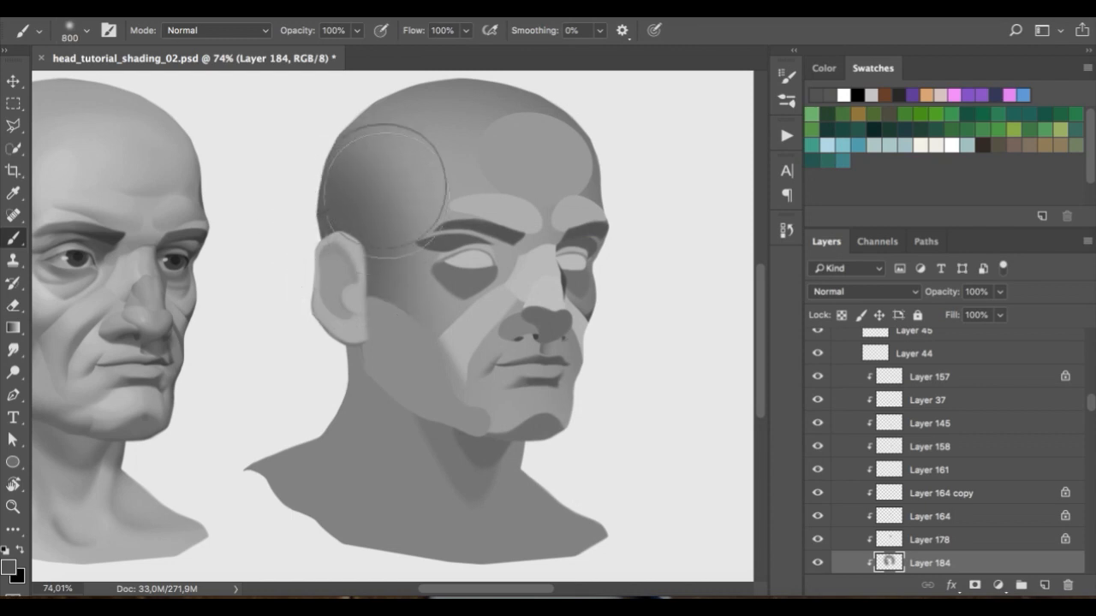
{"action": "key", "text": "super+z"}
{"action": "left_click", "coordinate": [355, 196], "text": "alt"}
{"action": "mouse_move", "coordinate": [302, 213]}
{"action": "left_mouse_down"}
{"action": "mouse_move", "coordinate": [345, 244]}
{"action": "mouse_move", "coordinate": [349, 289]}
{"action": "left_mouse_up"}
{"action": "key", "text": "super+z"}
{"action": "left_click", "coordinate": [343, 151], "text": "alt"}
{"action": "mouse_move", "coordinate": [328, 202]}
{"action": "left_mouse_down"}
{"action": "mouse_move", "coordinate": [350, 246]}
{"action": "mouse_move", "coordinate": [349, 224]}
{"action": "mouse_move", "coordinate": [337, 224]}
{"action": "mouse_move", "coordinate": [369, 317]}
{"action": "left_mouse_up"}
{"action": "key", "text": "super+z"}
{"action": "left_click_drag", "start_coordinate": [525, 259], "coordinate": [506, 254]}
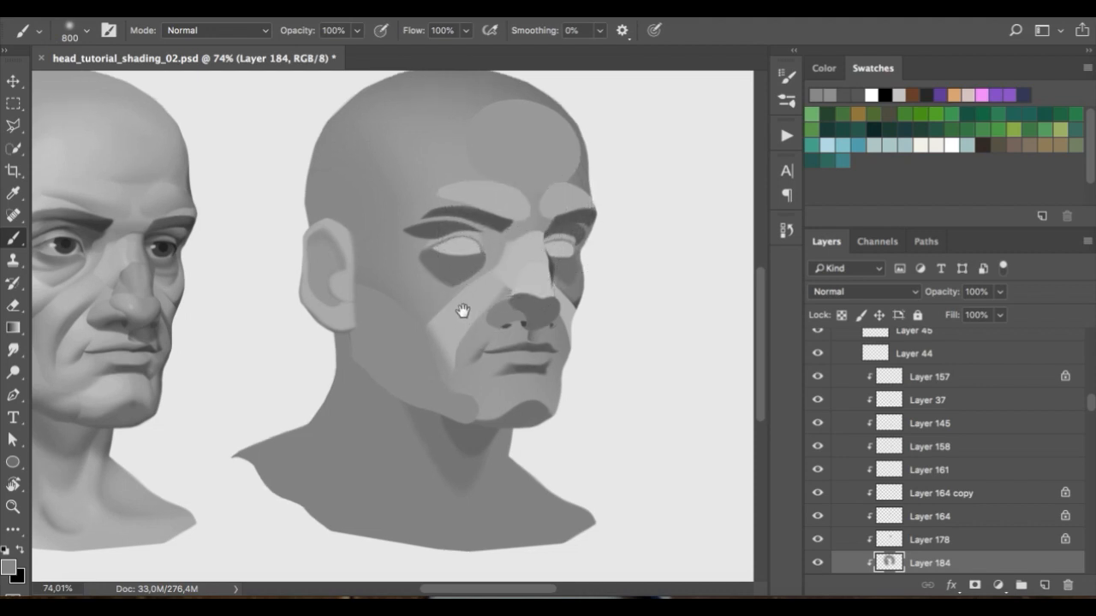
- Select the jaw-side plane's layer, Layer 96, and add a new layer clipped to it
{"action": "key", "text": "v"}
{"action": "left_click", "coordinate": [398, 346], "text": "ctrl"}
{"action": "left_click_drag", "start_coordinate": [399, 357], "coordinate": [362, 416]}
{"action": "key", "text": "super+z"}
{"action": "left_click", "coordinate": [1045, 586]}
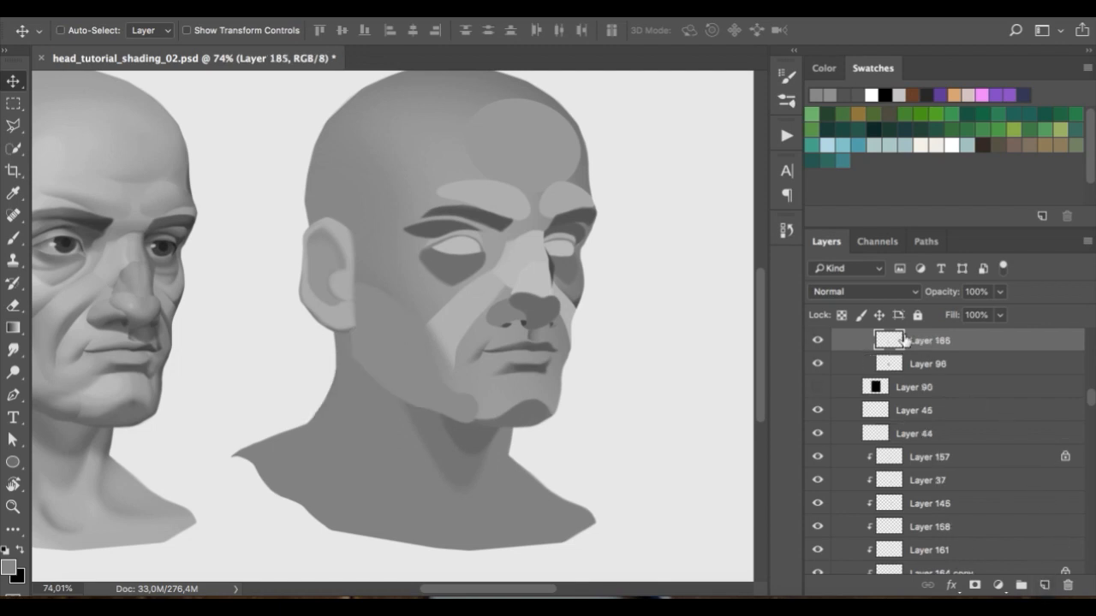
{"action": "left_click", "coordinate": [910, 345], "text": "alt"}
- Switch the brush to the casual soft 1 preset at 300 px and sample the dark grey at the eye and brow
{"action": "key", "text": "b"}
{"action": "right_click", "coordinate": [552, 167]}
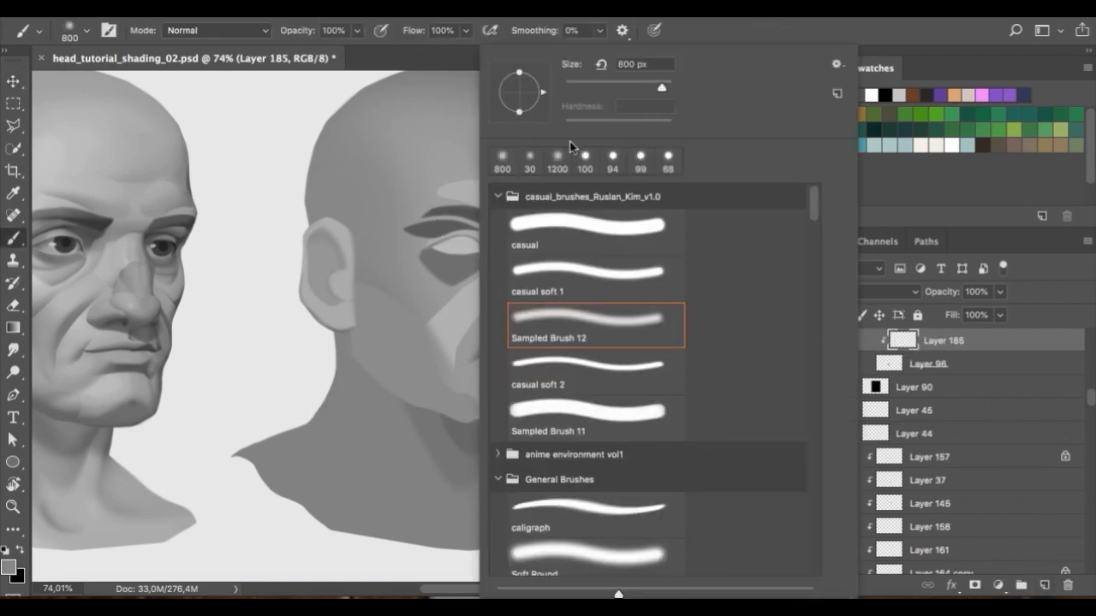
{"action": "left_click", "coordinate": [586, 286]}
{"action": "left_click", "coordinate": [448, 18]}
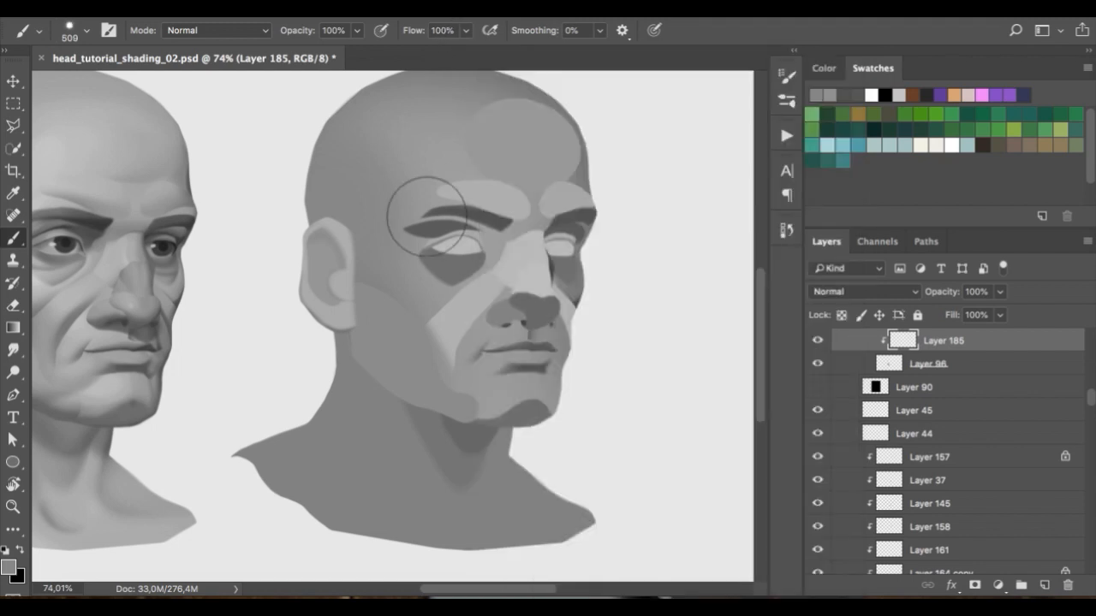
{"action": "key", "text": "bracketleft"}
{"action": "key", "text": "bracketleft"}
{"action": "key", "text": "bracketleft"}
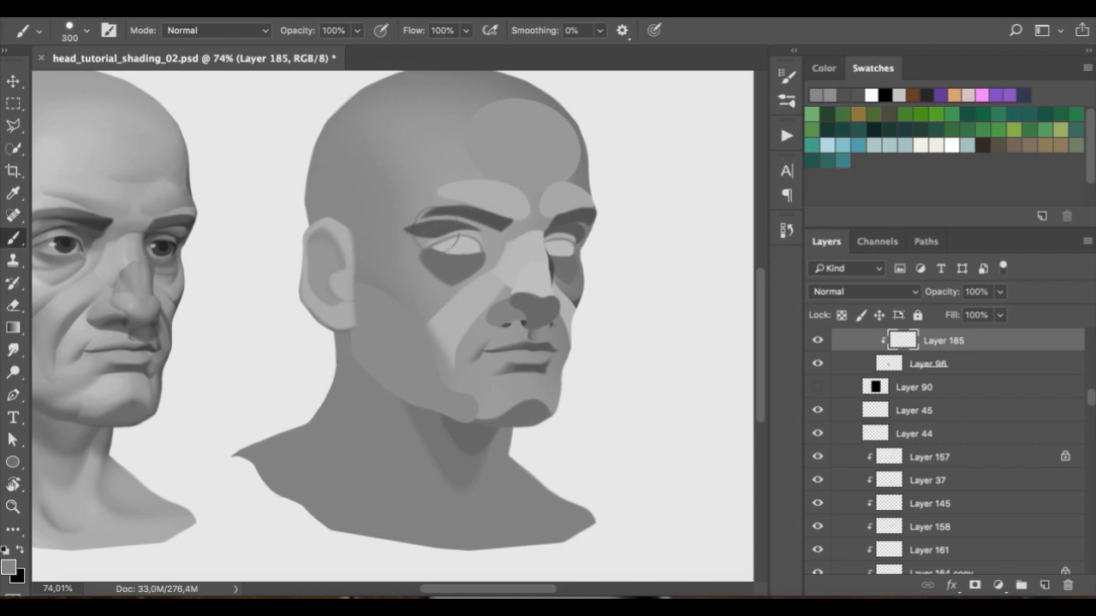
{"action": "left_click", "coordinate": [427, 230], "text": "alt"}
- Darken the lower edge of the jaw plane from below the ear to the chin with a soft stroke
{"action": "mouse_move", "coordinate": [346, 337]}
{"action": "left_mouse_down"}
{"action": "mouse_move", "coordinate": [364, 368]}
{"action": "mouse_move", "coordinate": [401, 342]}
{"action": "mouse_move", "coordinate": [476, 344]}
{"action": "left_mouse_up"}
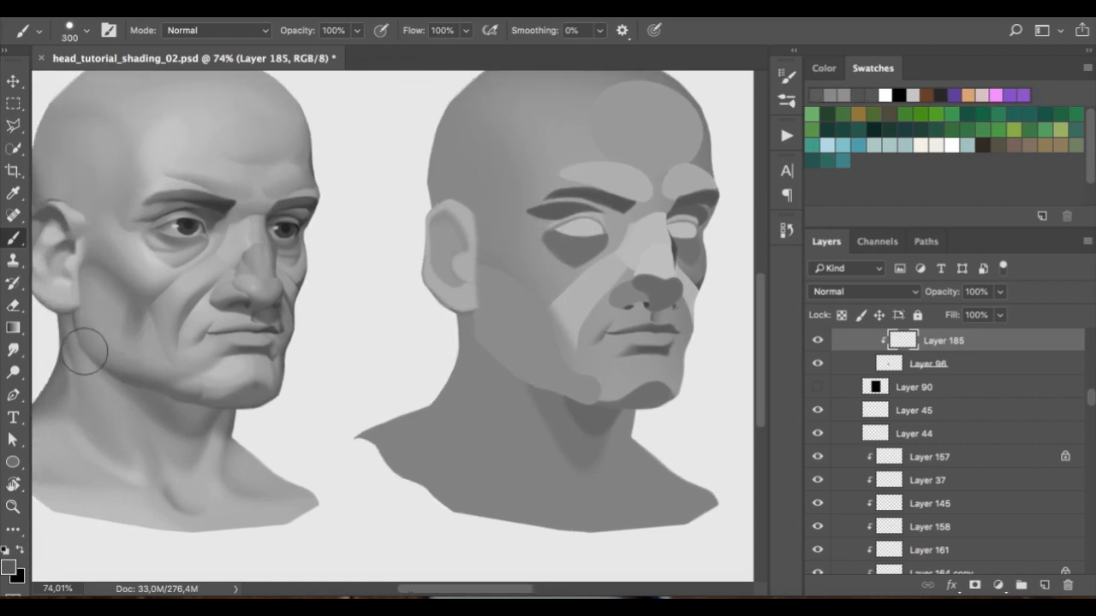
{"action": "mouse_move", "coordinate": [472, 362]}
{"action": "left_mouse_down"}
{"action": "mouse_move", "coordinate": [452, 350]}
{"action": "mouse_move", "coordinate": [585, 426]}
{"action": "left_mouse_up"}
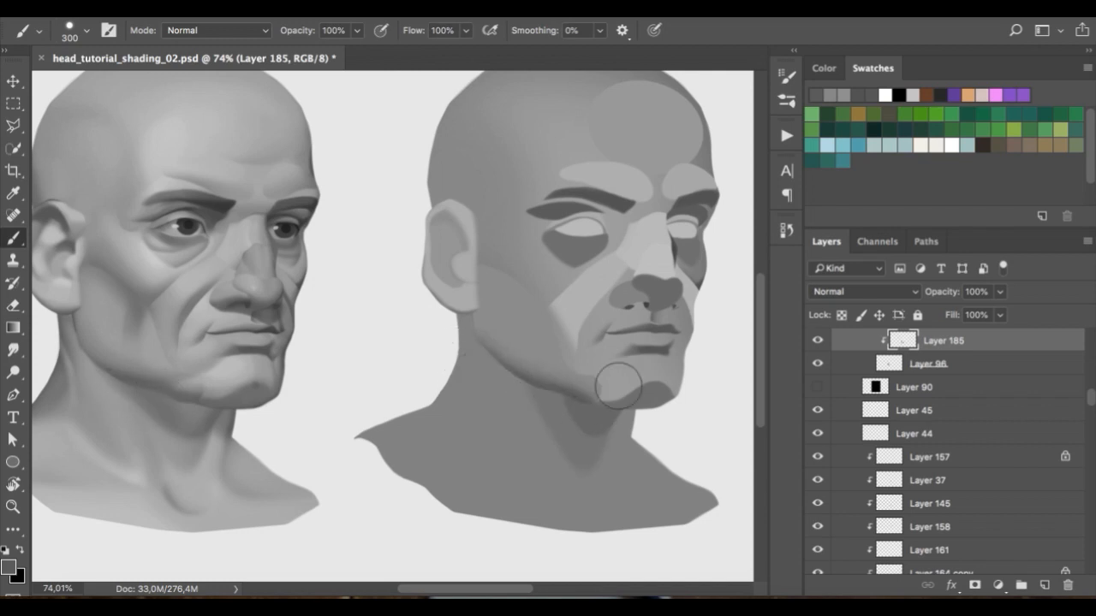
{"action": "left_click_drag", "start_coordinate": [656, 350], "coordinate": [564, 321]}
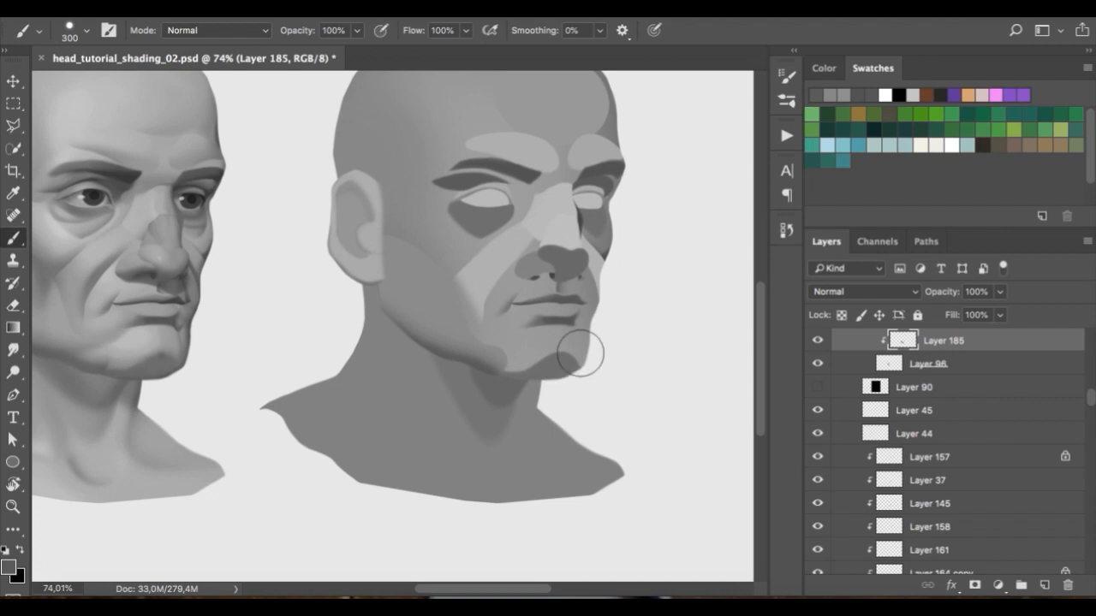
- Try a thin 23 px casual soft 1 stroke along the jaw plane's lower edge, and undo it
{"action": "key", "text": "ctrl+plus"}
{"action": "key", "text": "ctrl+plus"}
{"action": "key", "text": "ctrl+plus"}
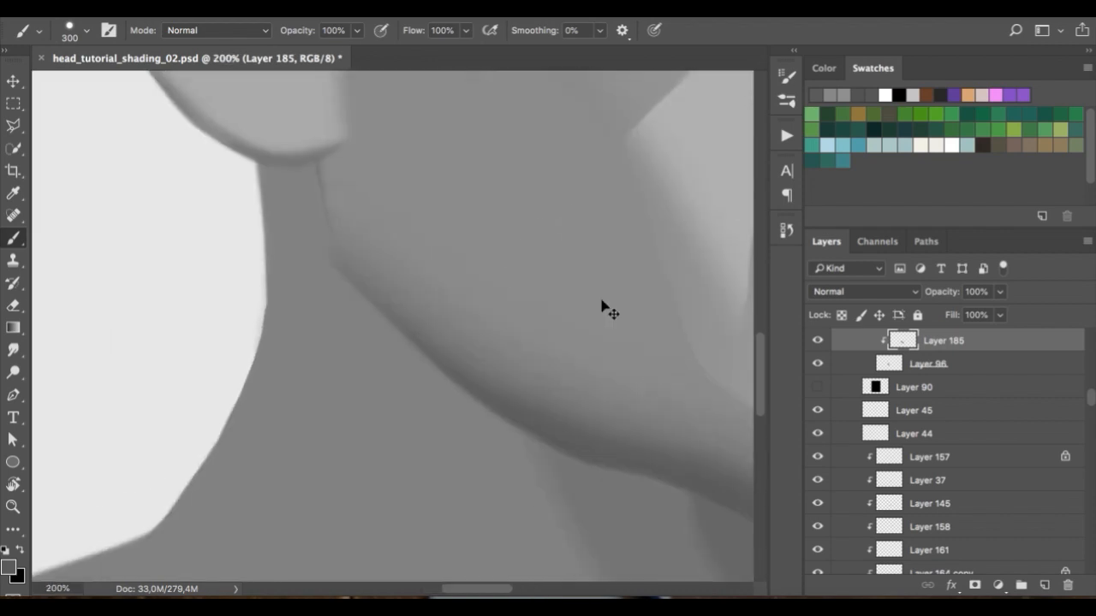
{"action": "right_click", "coordinate": [610, 290]}
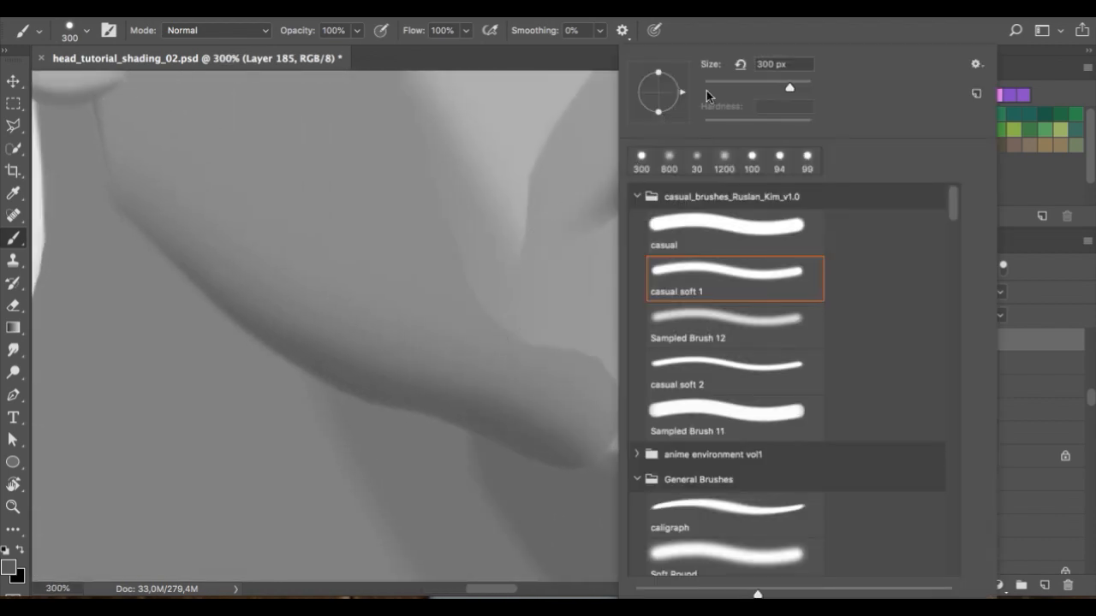
{"action": "key", "text": "Escape"}
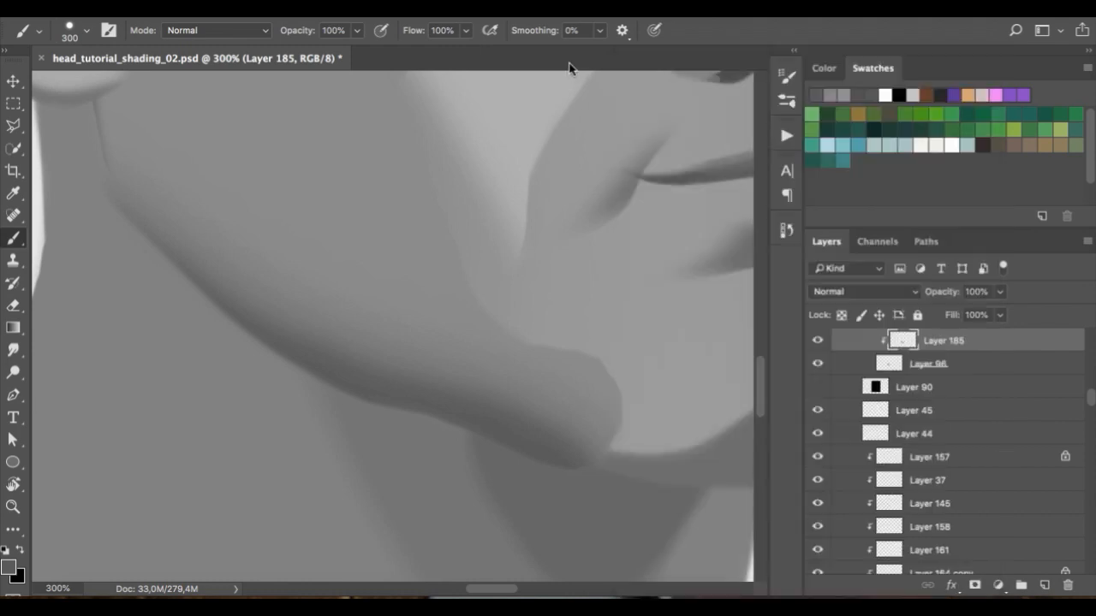
{"action": "right_click", "coordinate": [468, 188]}
{"action": "left_click", "coordinate": [568, 87]}
{"action": "left_click", "coordinate": [435, 52]}
{"action": "mouse_move", "coordinate": [263, 306]}
{"action": "left_mouse_down"}
{"action": "mouse_move", "coordinate": [369, 358]}
{"action": "mouse_move", "coordinate": [490, 385]}
{"action": "mouse_move", "coordinate": [565, 418]}
{"action": "mouse_move", "coordinate": [600, 462]}
{"action": "left_mouse_up"}
{"action": "right_click", "coordinate": [503, 363]}
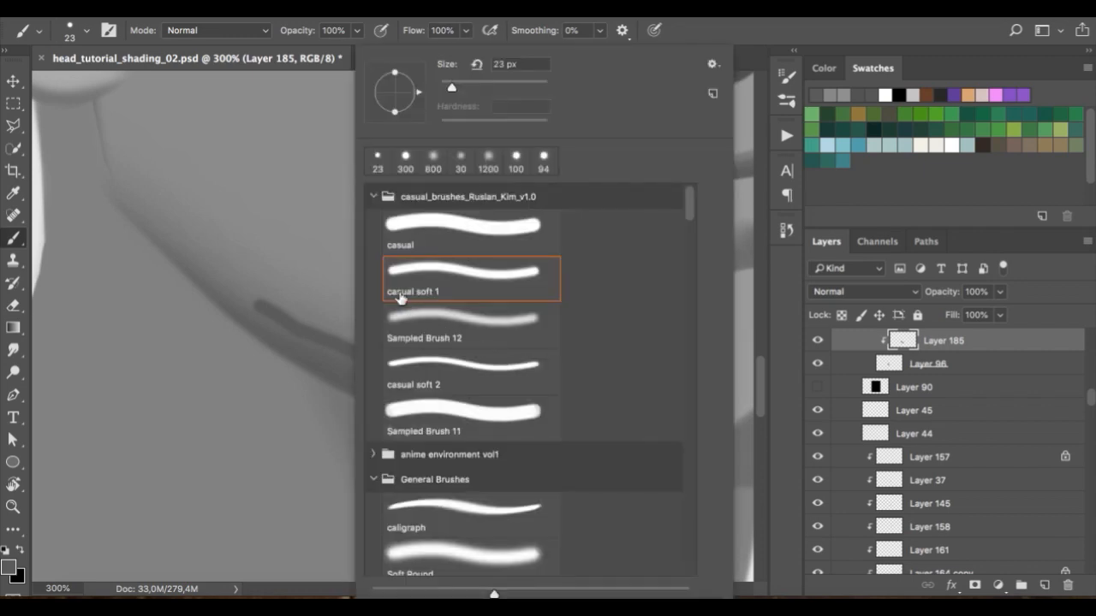
{"action": "key", "text": "ctrl+z"}
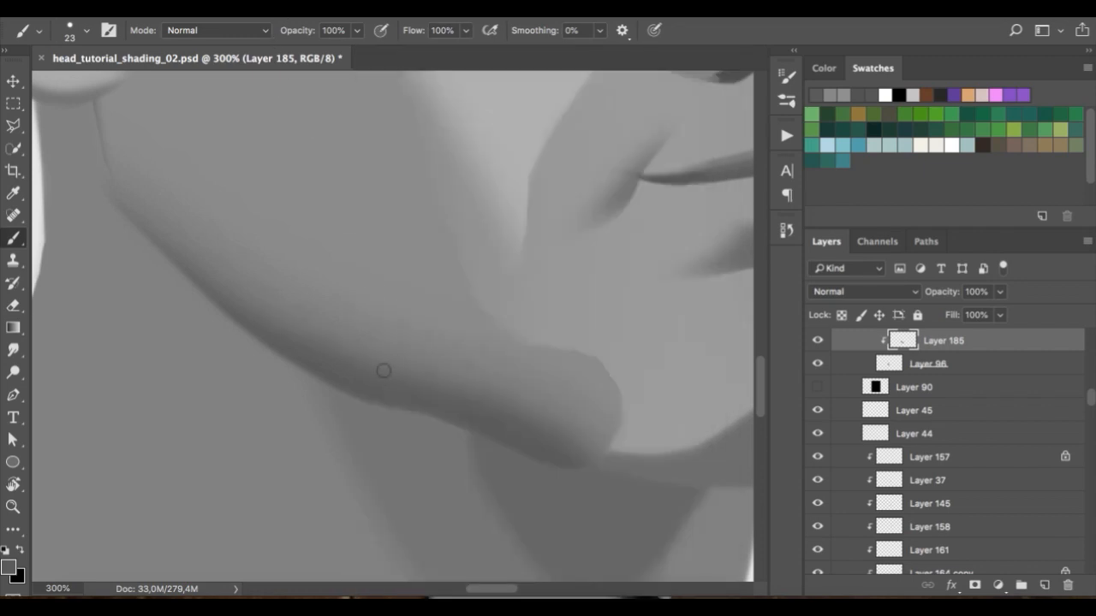
- Try more thin dark strokes inside the jawline shadow towards the chin, undoing each one
{"action": "right_click", "coordinate": [413, 336]}
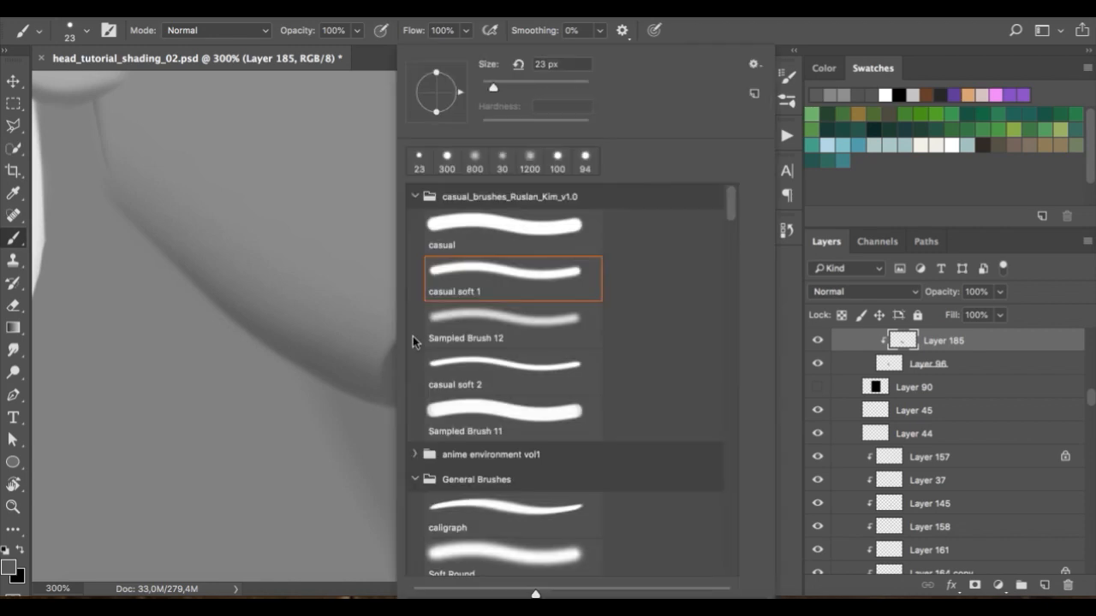
{"action": "left_click", "coordinate": [386, 355]}
{"action": "key", "text": "super+z"}
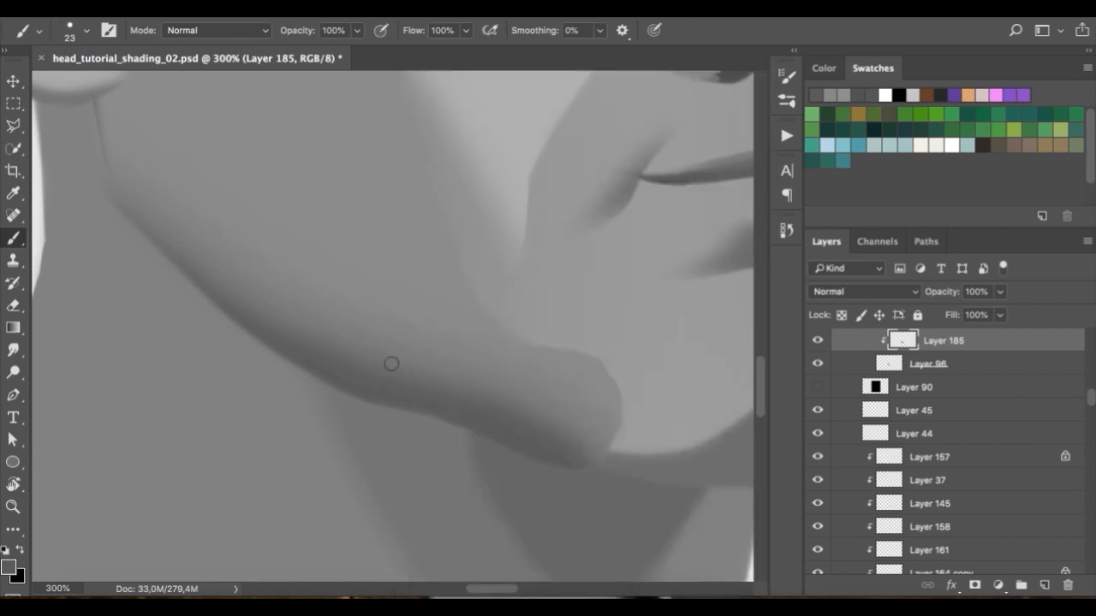
{"action": "left_click_drag", "start_coordinate": [352, 345], "coordinate": [417, 372]}
{"action": "key", "text": "super+z"}
{"action": "left_click_drag", "start_coordinate": [346, 350], "coordinate": [588, 441]}
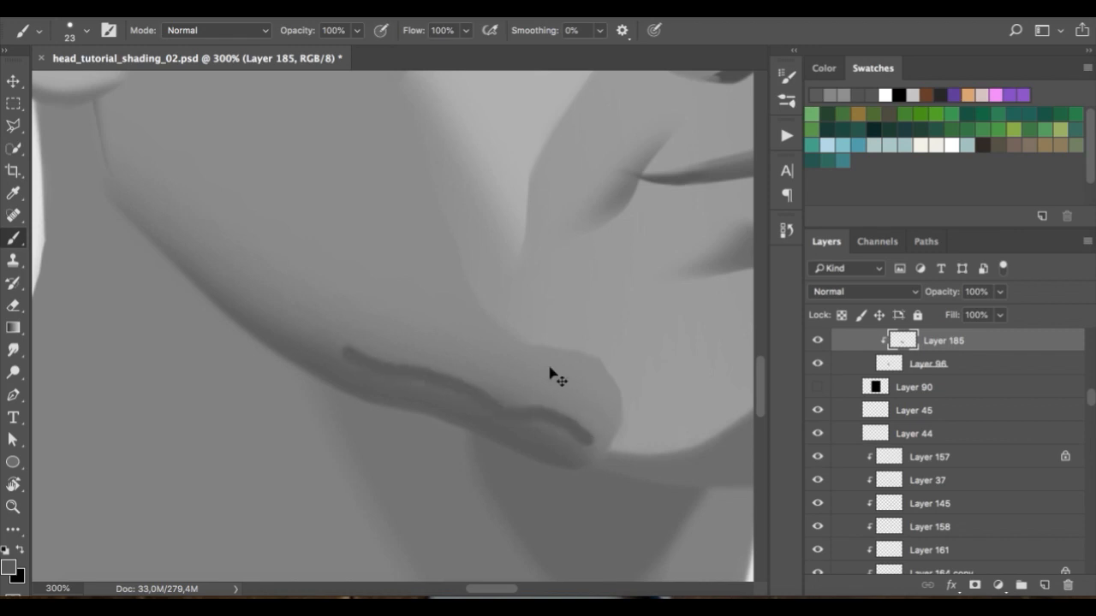
{"action": "key", "text": "super+z"}
- Paint a black 87 px stroke at 40% opacity along the jaw plane's lower edge from below the ear to the chin
{"action": "right_click", "coordinate": [512, 192]}
{"action": "left_click", "coordinate": [656, 89]}
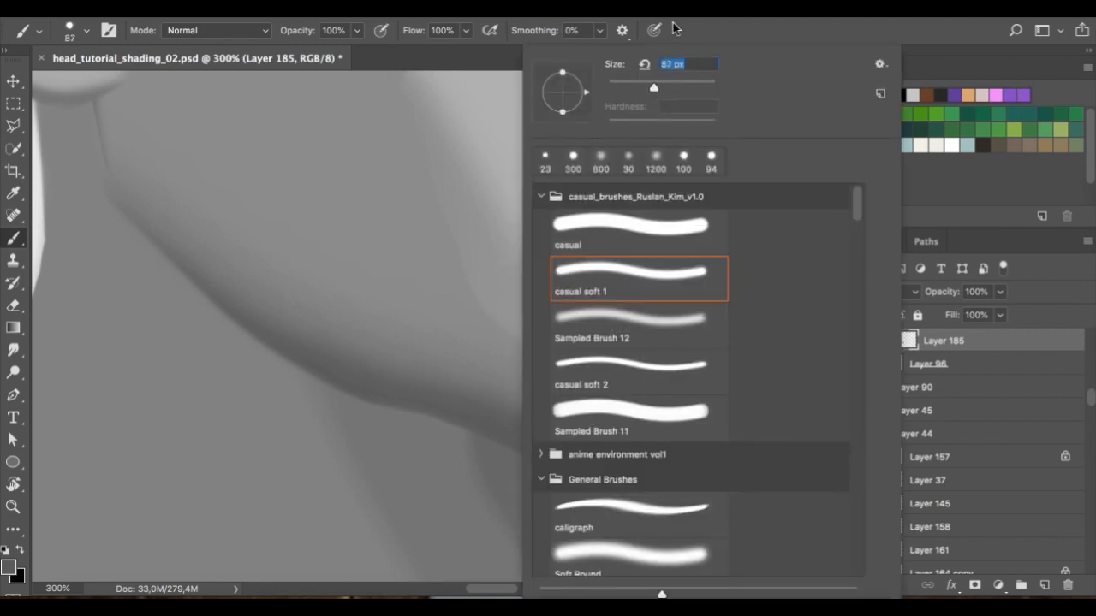
{"action": "left_click", "coordinate": [693, 30]}
{"action": "key", "text": "d"}
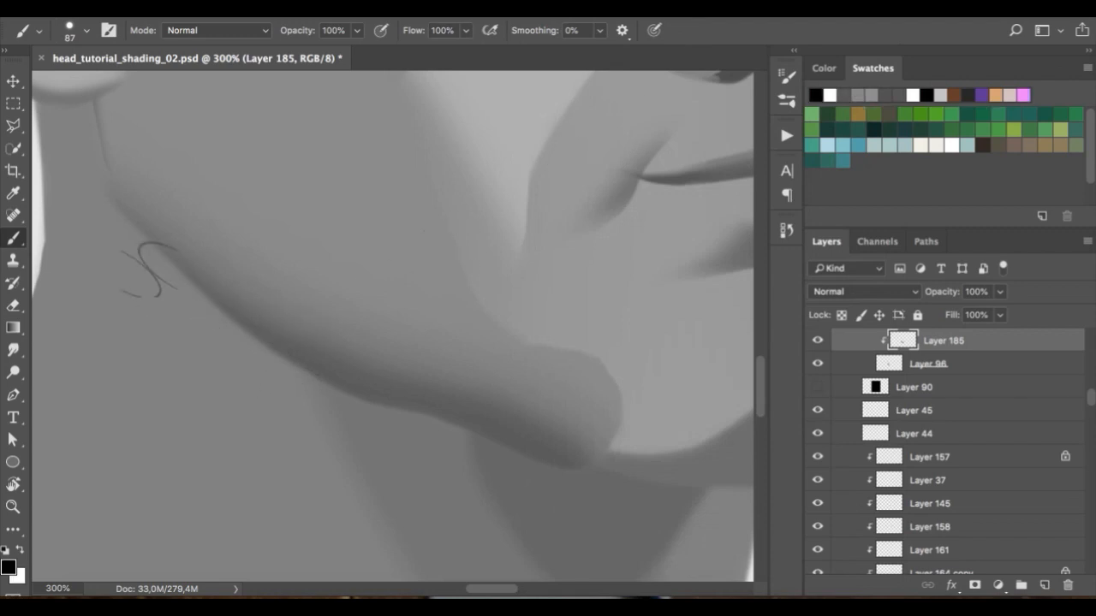
{"action": "key", "text": "4"}
{"action": "mouse_move", "coordinate": [180, 295]}
{"action": "left_mouse_down"}
{"action": "mouse_move", "coordinate": [308, 373]}
{"action": "mouse_move", "coordinate": [556, 458]}
{"action": "mouse_move", "coordinate": [608, 477]}
{"action": "left_mouse_up"}
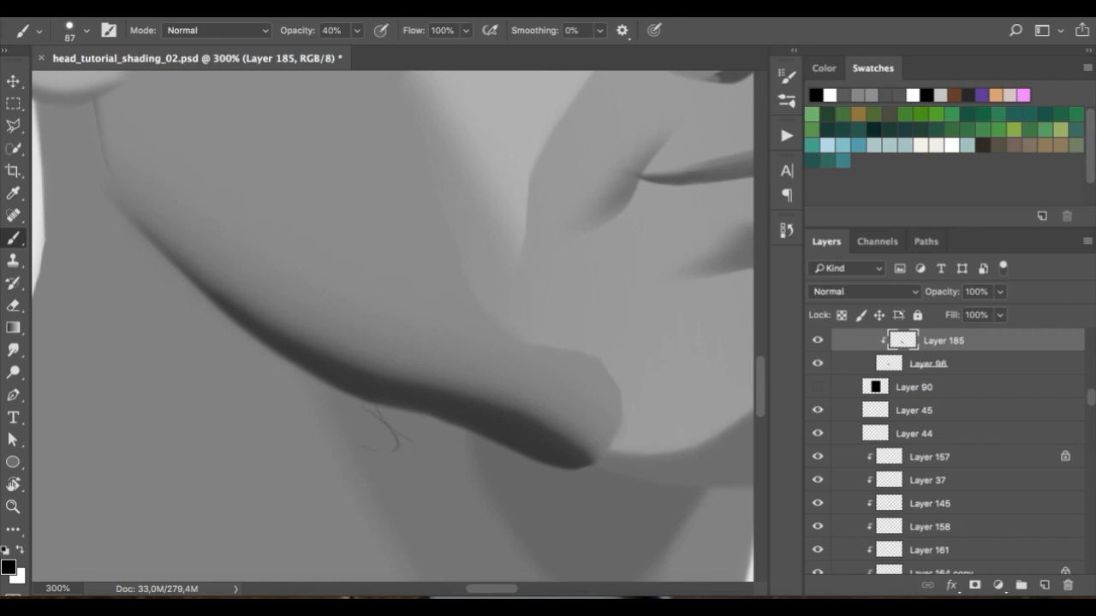
- Sample the dark grey from the jaw shadow and lighten its lower edge towards the chin with an 87 px stroke
{"action": "left_click", "coordinate": [386, 362], "text": "alt"}
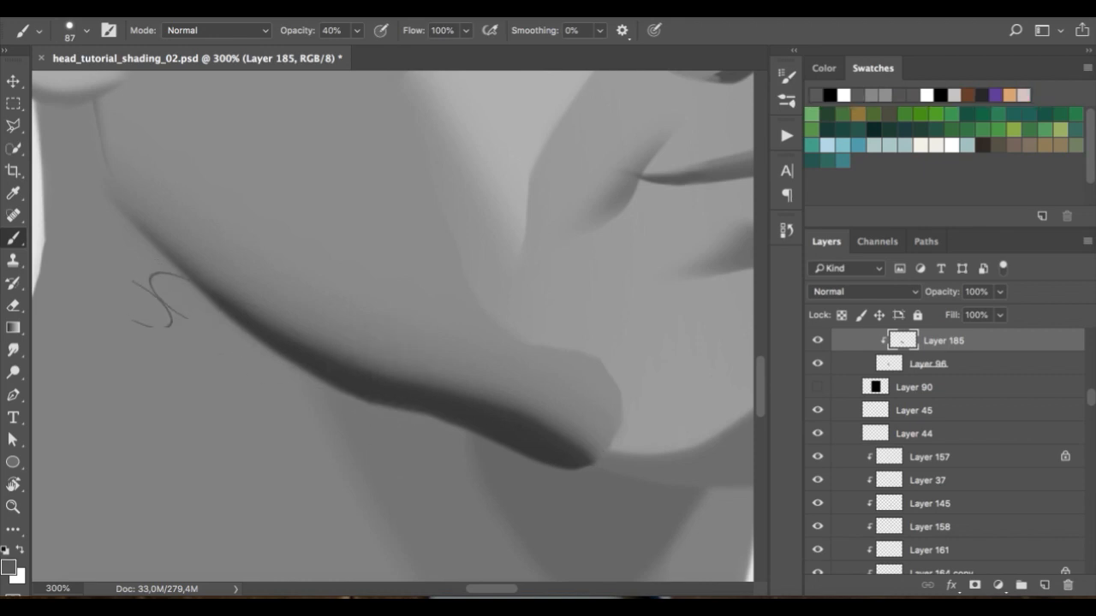
{"action": "mouse_move", "coordinate": [350, 402]}
{"action": "left_mouse_down"}
{"action": "mouse_move", "coordinate": [562, 453]}
{"action": "mouse_move", "coordinate": [625, 485]}
{"action": "left_mouse_up"}
{"action": "left_click_drag", "start_coordinate": [472, 251], "coordinate": [485, 184]}
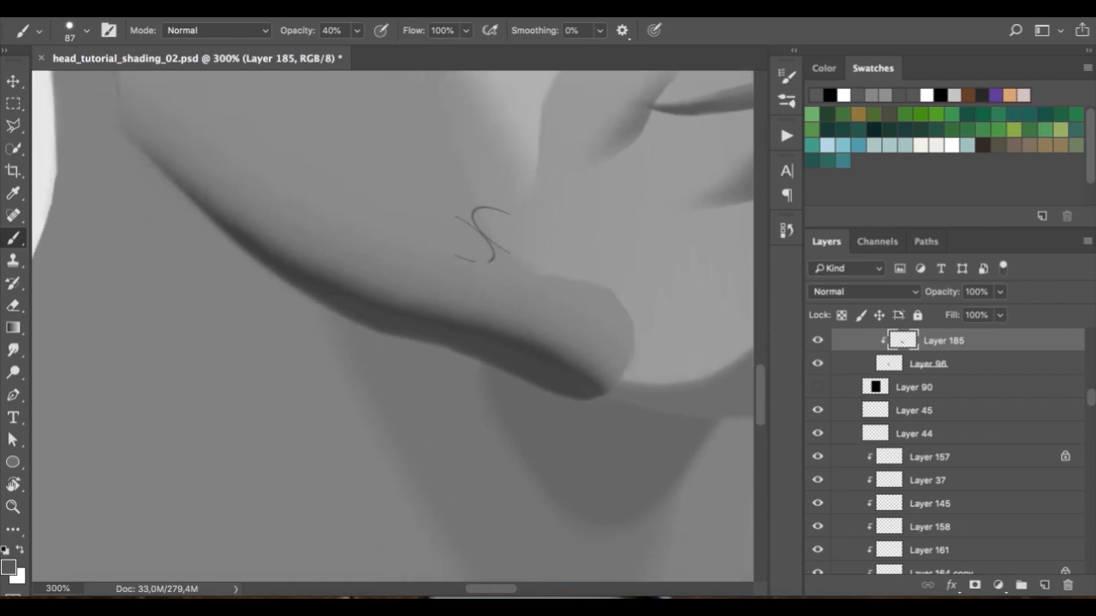
- Reduce the brush to 12 px and add a new layer at the top of Group 10
{"action": "right_click", "coordinate": [446, 190]}
{"action": "left_click", "coordinate": [536, 84]}
{"action": "left_click", "coordinate": [384, 44]}
{"action": "scroll", "coordinate": [568, 402], "scroll_direction": "down", "scroll_amount": 5}
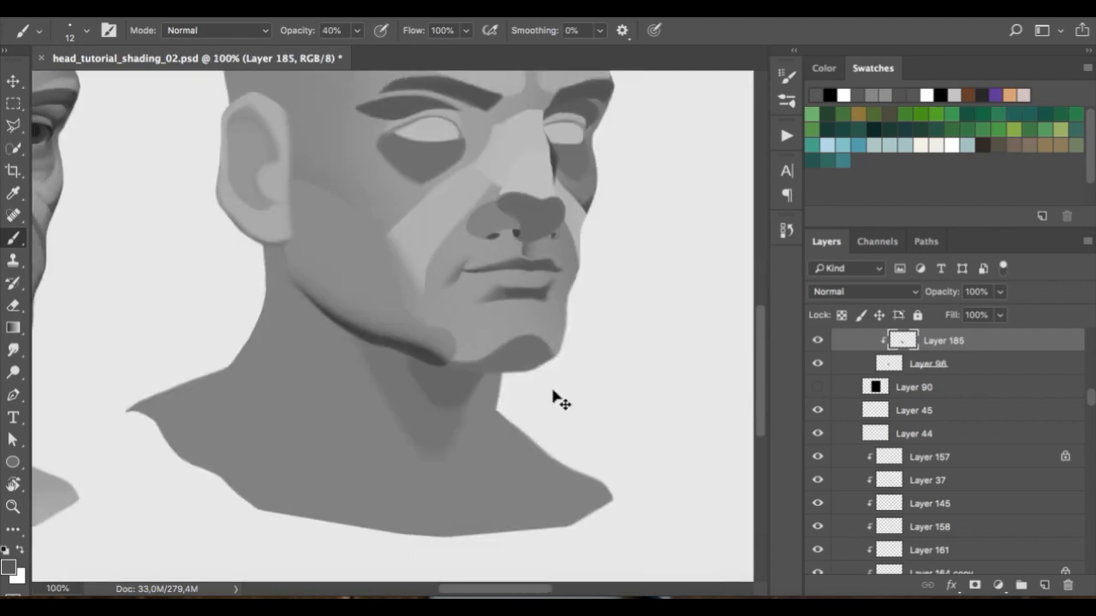
{"action": "scroll", "coordinate": [553, 396], "scroll_direction": "down", "scroll_amount": 2}
{"action": "scroll", "coordinate": [552, 397], "scroll_direction": "up", "scroll_amount": 5}
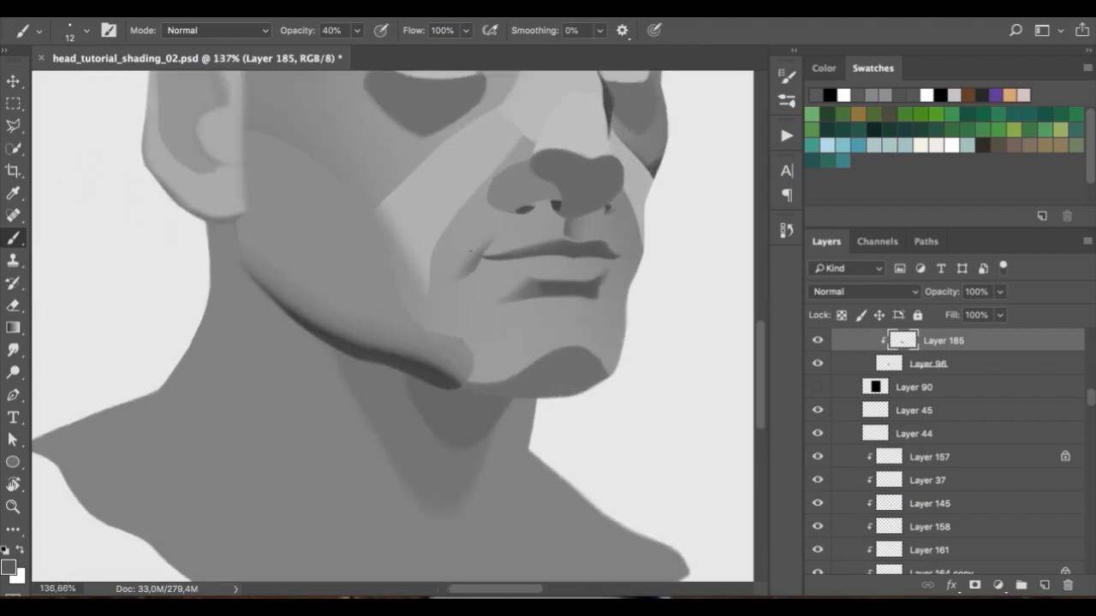
{"action": "scroll", "coordinate": [413, 343], "scroll_direction": "up", "scroll_amount": 1}
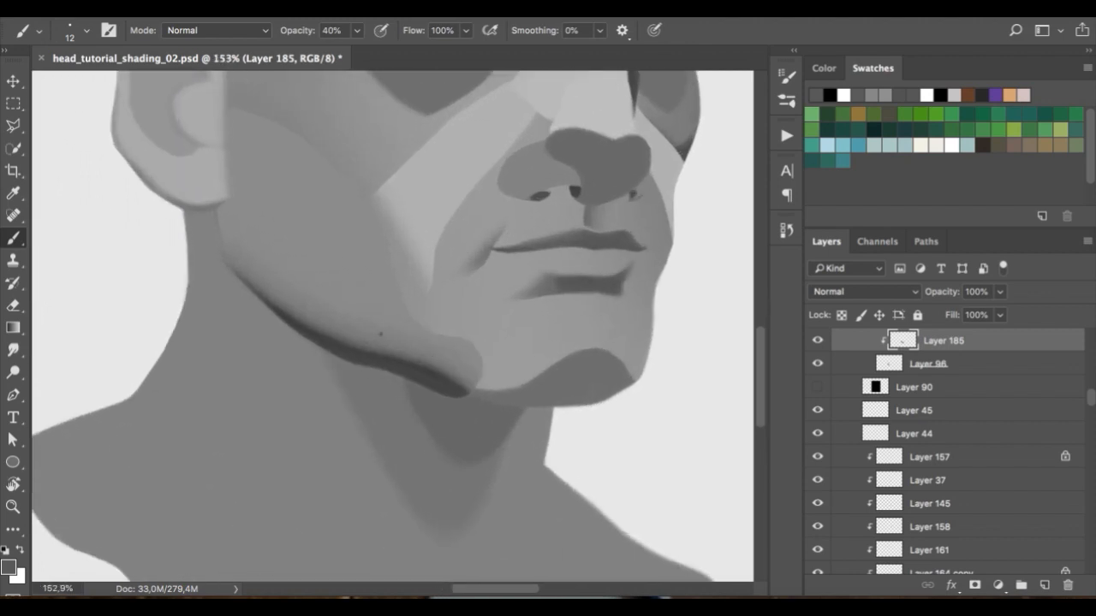
{"action": "left_click_drag", "start_coordinate": [343, 327], "coordinate": [336, 333]}
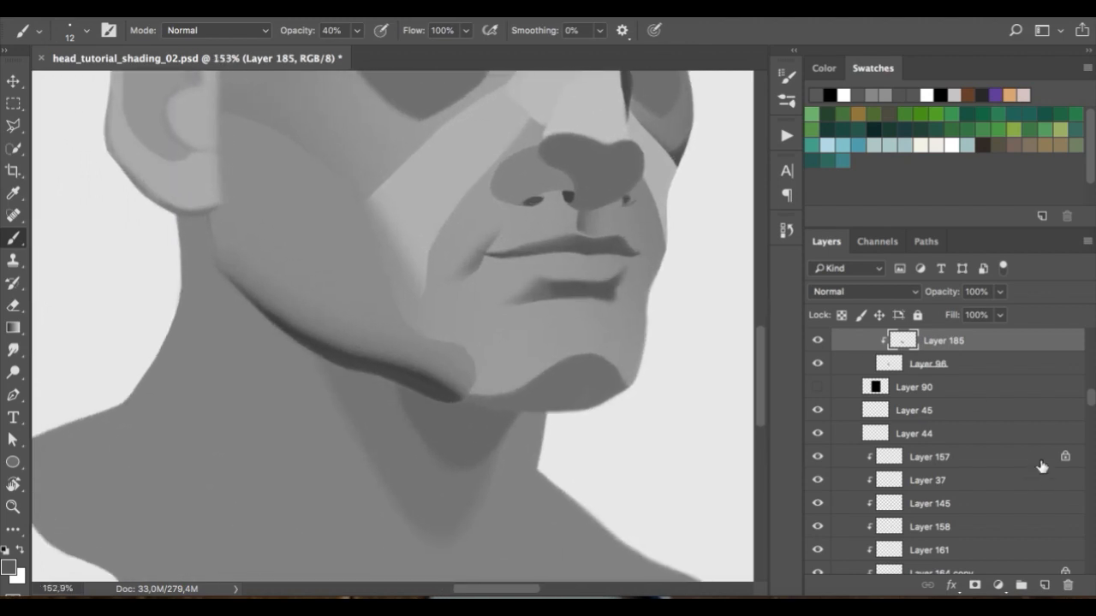
{"action": "left_click_drag", "start_coordinate": [1092, 399], "coordinate": [1092, 392]}
{"action": "left_click", "coordinate": [980, 444]}
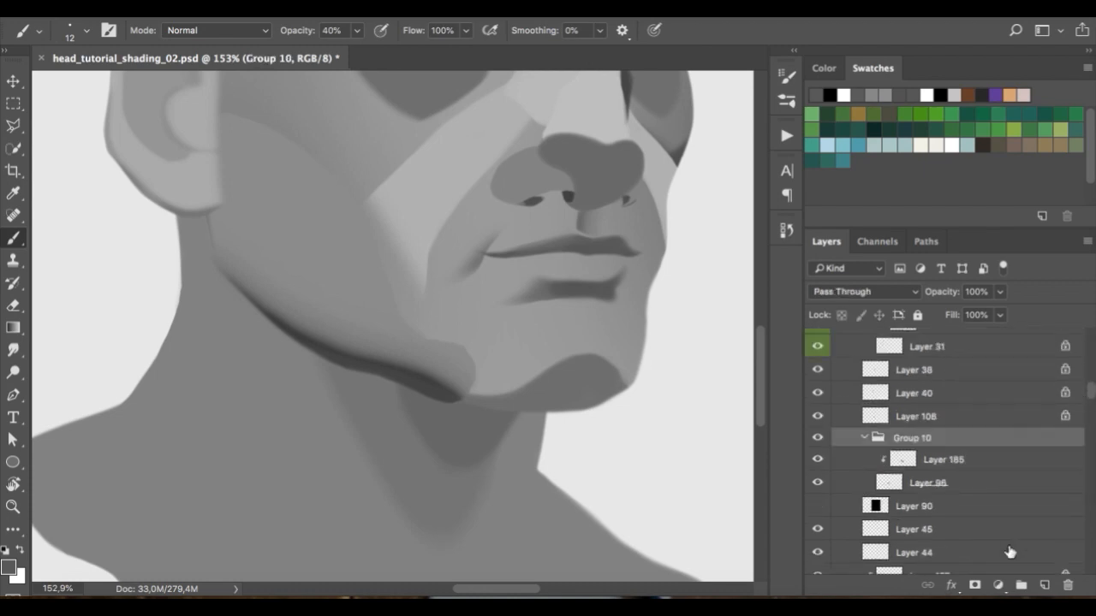
{"action": "left_click", "coordinate": [1043, 586]}
- Set the foreground colour to white and add a new layer at the top of the brush group
{"action": "left_click_drag", "start_coordinate": [590, 331], "coordinate": [533, 421]}
{"action": "key", "text": "d"}
{"action": "key", "text": "x"}
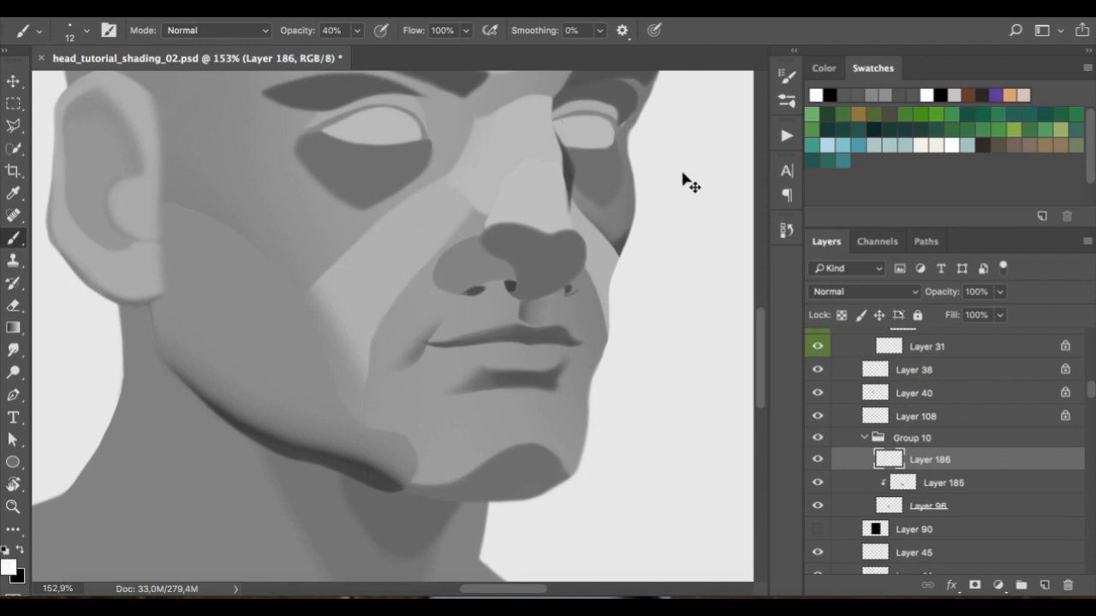
{"action": "scroll", "coordinate": [1070, 368], "scroll_direction": "up", "scroll_amount": 10}
{"action": "left_click", "coordinate": [1024, 360]}
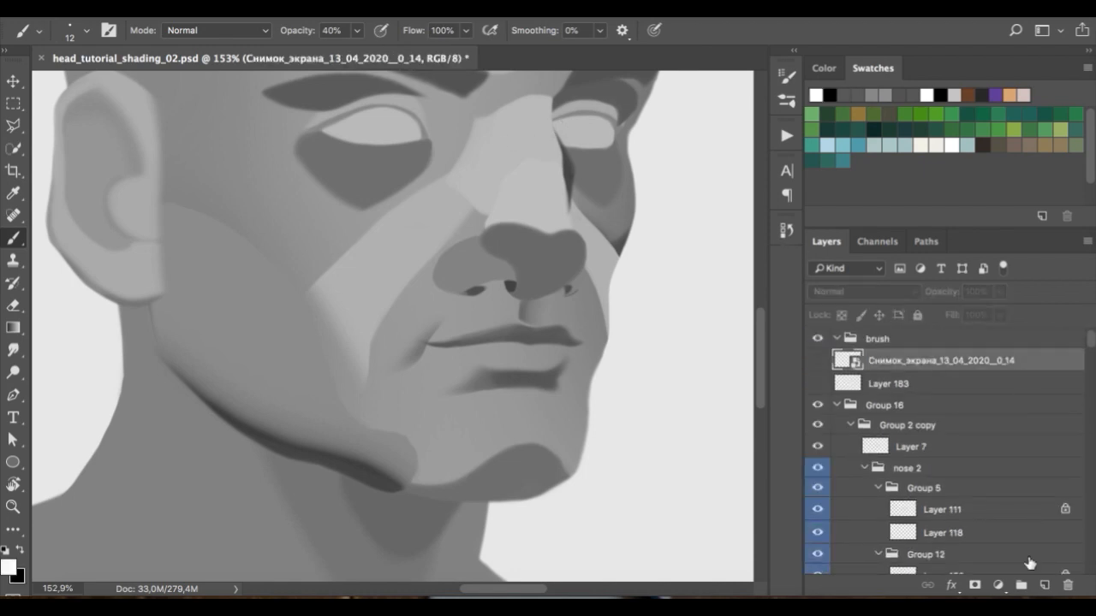
{"action": "left_click", "coordinate": [1045, 585]}
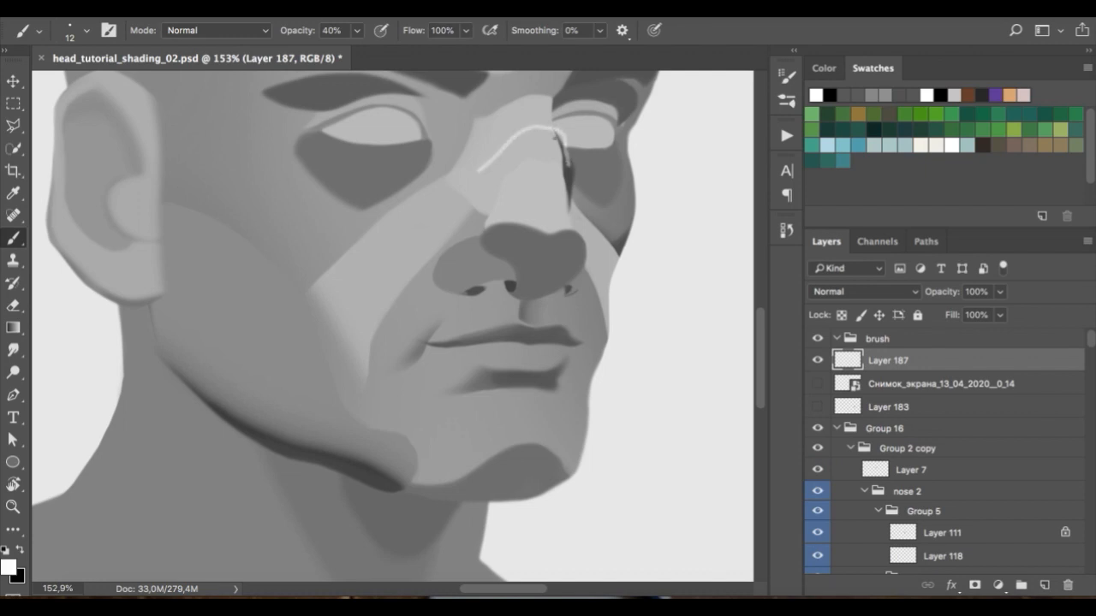
- Try thin white 12 px cross-section lines over the nose bridge, with rounded and sharp turns at its side edge, undoing each variant
{"action": "key", "text": "ctrl+z"}
{"action": "left_click_drag", "start_coordinate": [472, 166], "coordinate": [537, 120]}
{"action": "key", "text": "ctrl+z"}
{"action": "key", "text": "ctrl+z"}
{"action": "left_click_drag", "start_coordinate": [556, 99], "coordinate": [571, 164]}
{"action": "key", "text": "ctrl+z"}
{"action": "left_click_drag", "start_coordinate": [570, 127], "coordinate": [566, 166]}
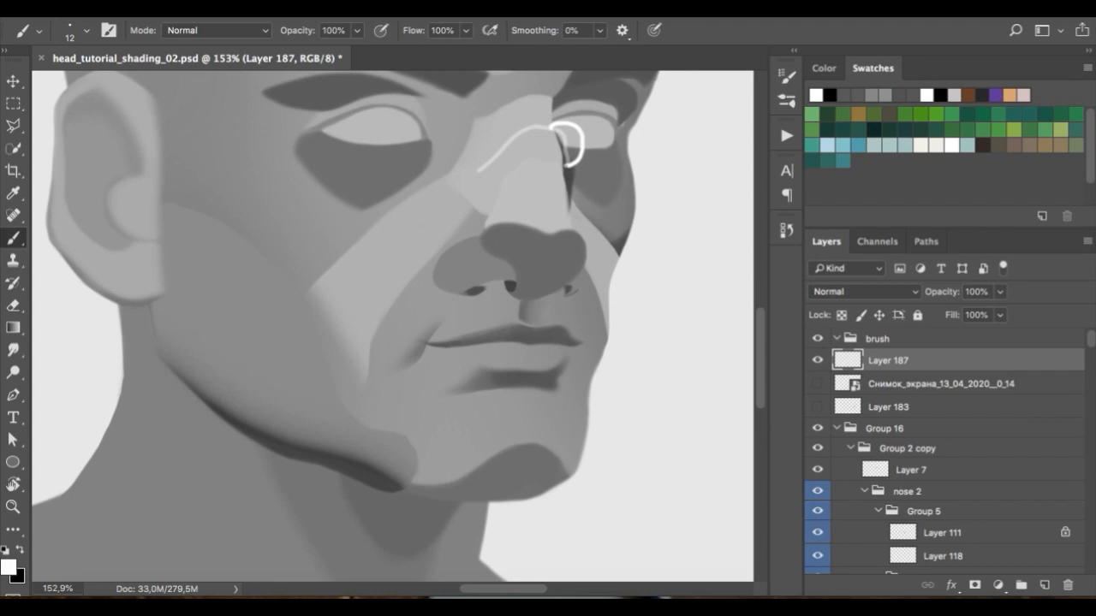
{"action": "key", "text": "ctrl+z"}
{"action": "left_click_drag", "start_coordinate": [555, 98], "coordinate": [571, 172]}
{"action": "key", "text": "ctrl+z"}
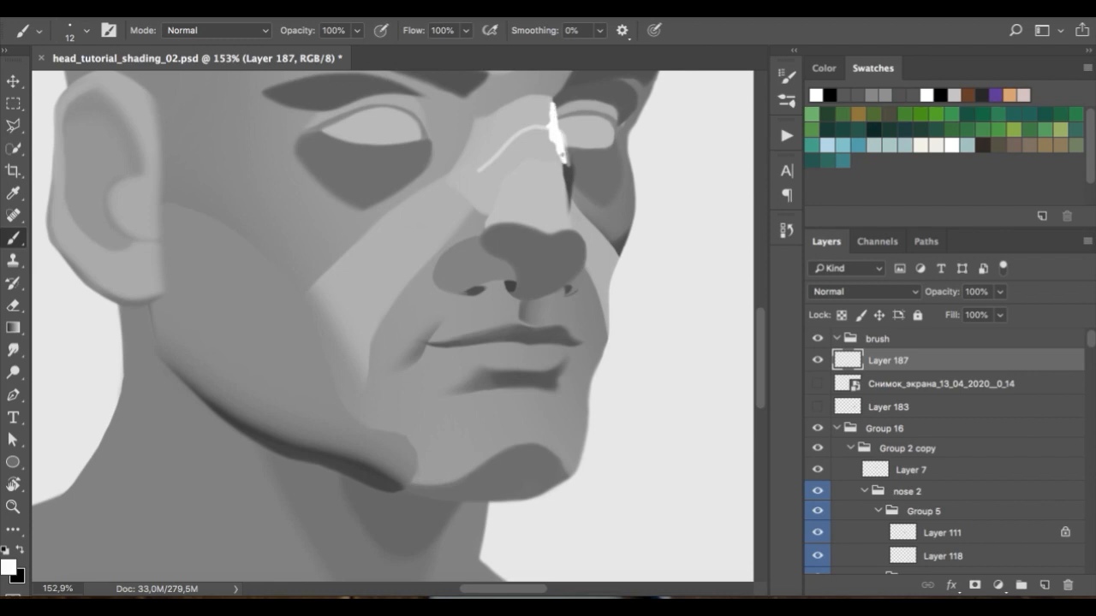
{"action": "key", "text": "ctrl+z"}
- Erase the white guide line over the nose bridge
{"action": "key", "text": "e"}
{"action": "left_click_drag", "start_coordinate": [556, 120], "coordinate": [479, 170]}
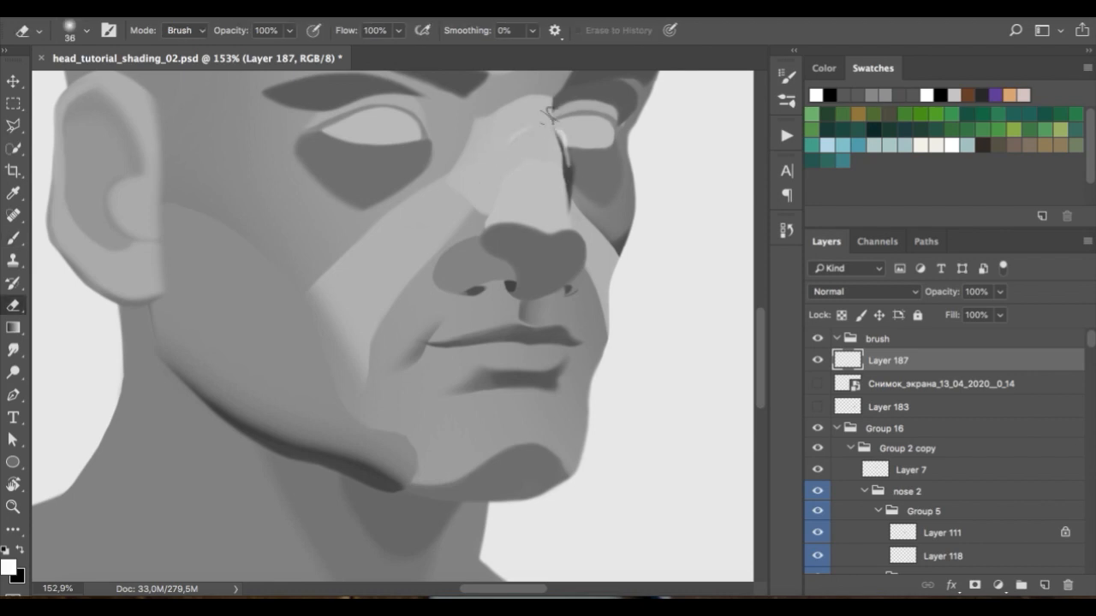
{"action": "scroll", "coordinate": [465, 276], "scroll_direction": "down", "scroll_amount": 5}
{"action": "scroll", "coordinate": [465, 277], "scroll_direction": "left", "scroll_amount": 5}
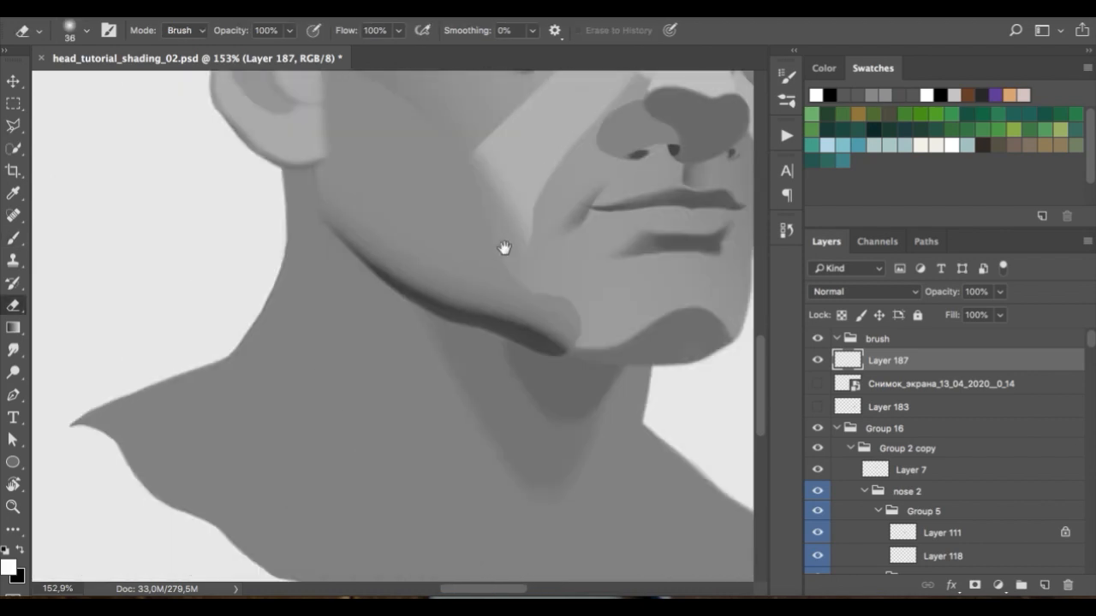
- Draw a thin white cross-section line down the cheek, turning tightly at the jaw's lower edge
{"action": "key", "text": "v"}
{"action": "key", "text": "b"}
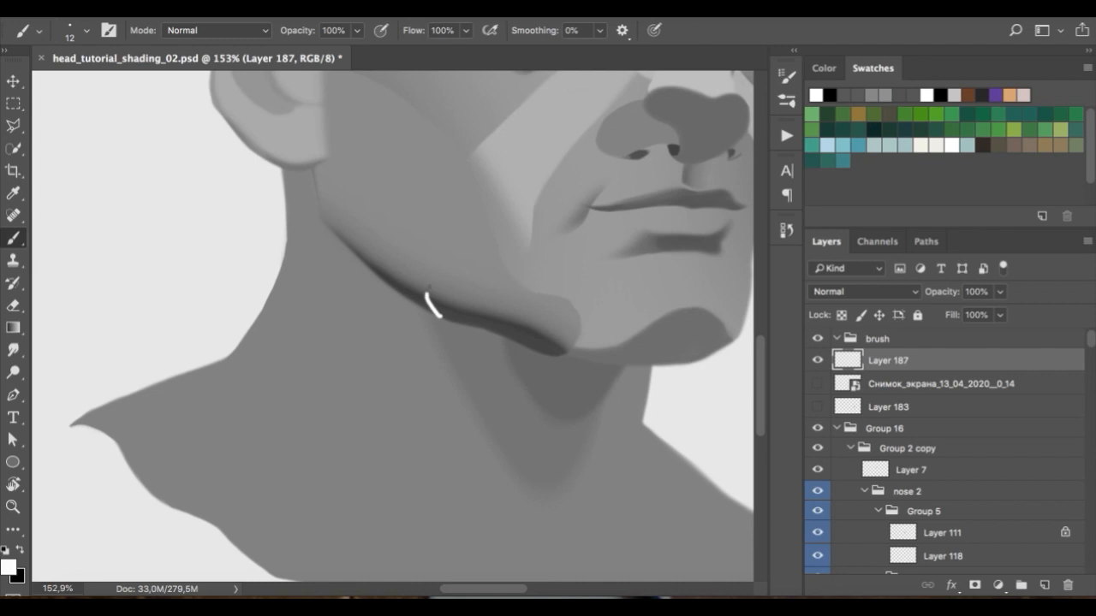
{"action": "left_click_drag", "start_coordinate": [473, 298], "coordinate": [468, 300]}
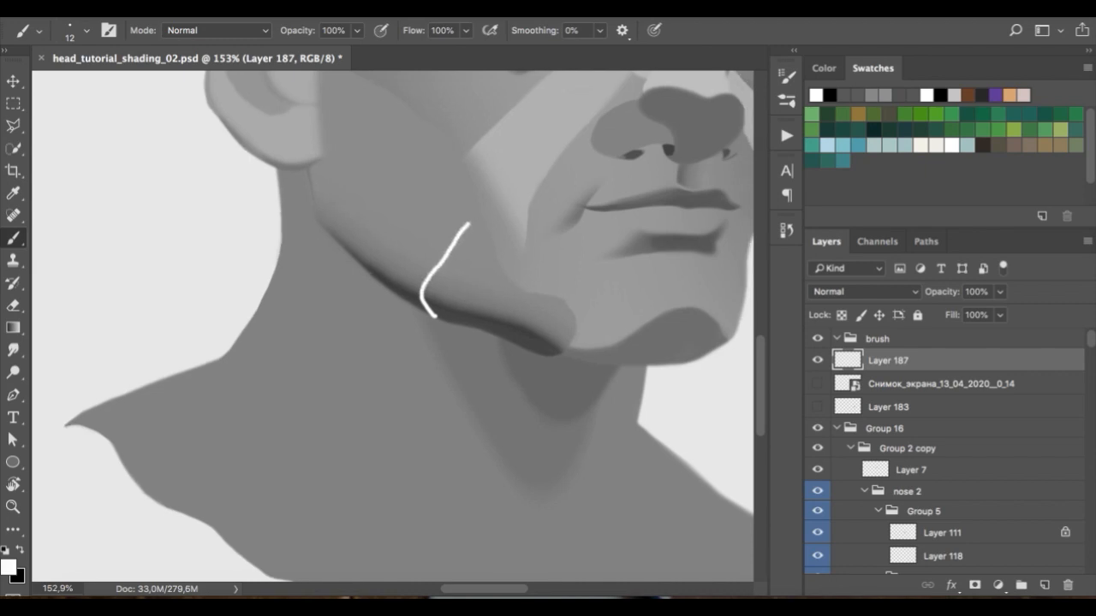
{"action": "left_click_drag", "start_coordinate": [510, 312], "coordinate": [489, 315]}
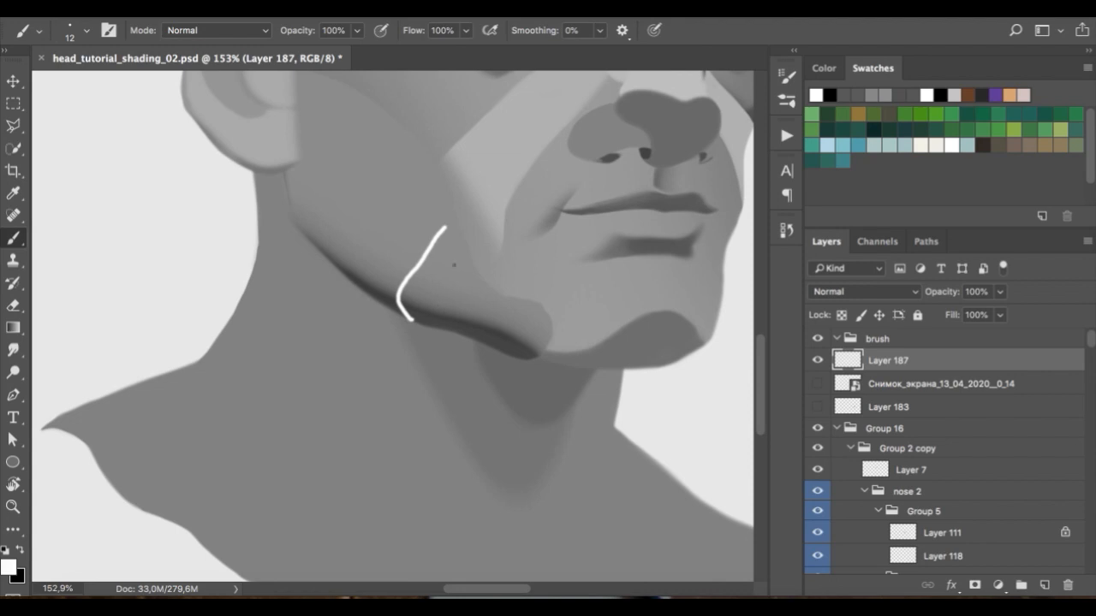
- Erase the sharp jaw guide line, try a wider rounded curve in its place, and undo it
{"action": "key", "text": "e"}
{"action": "mouse_move", "coordinate": [445, 228]}
{"action": "left_mouse_down"}
{"action": "mouse_move", "coordinate": [420, 333]}
{"action": "mouse_move", "coordinate": [420, 296]}
{"action": "mouse_move", "coordinate": [413, 325]}
{"action": "left_mouse_up"}
{"action": "key", "text": "b"}
{"action": "left_click_drag", "start_coordinate": [444, 244], "coordinate": [389, 318]}
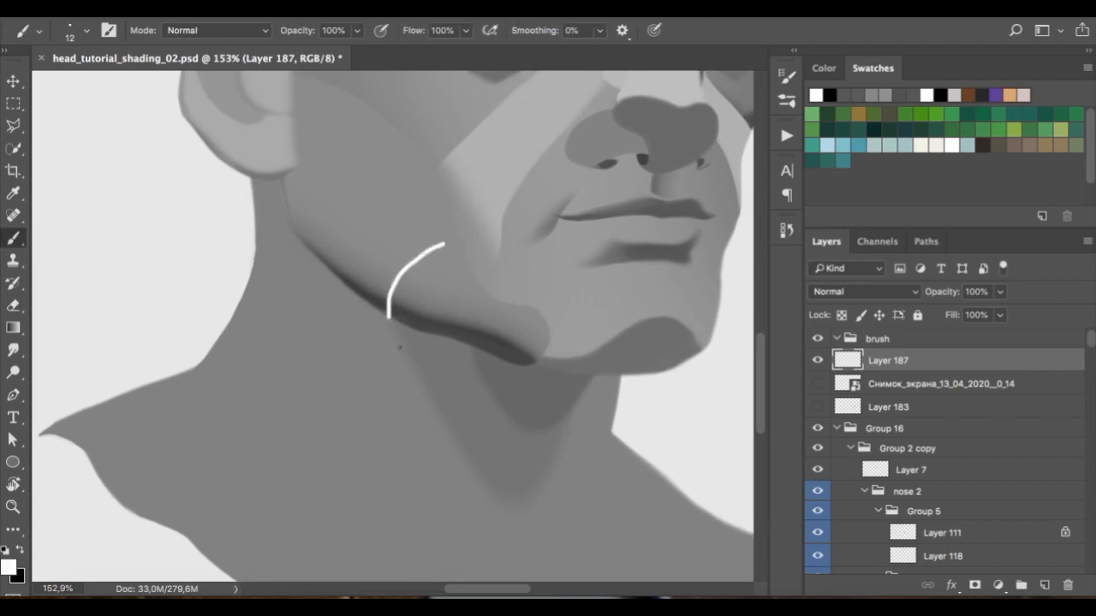
{"action": "key", "text": "ctrl+z"}
- Select the jaw shadow layer and add a new layer above it, clipped to the jaw plane
{"action": "key", "text": "v"}
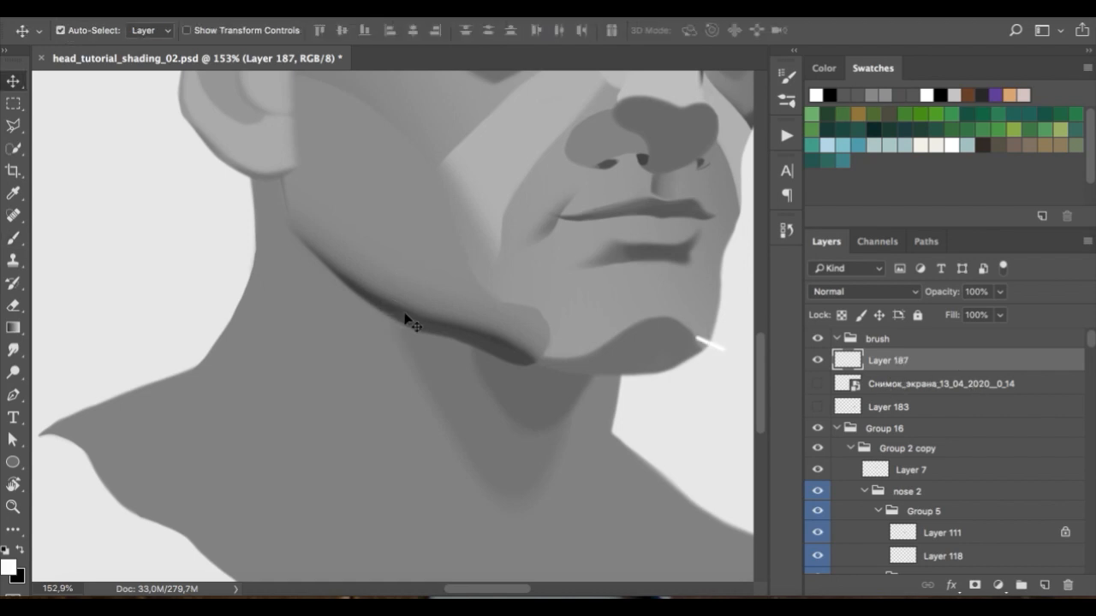
{"action": "left_click", "coordinate": [407, 318], "text": "ctrl"}
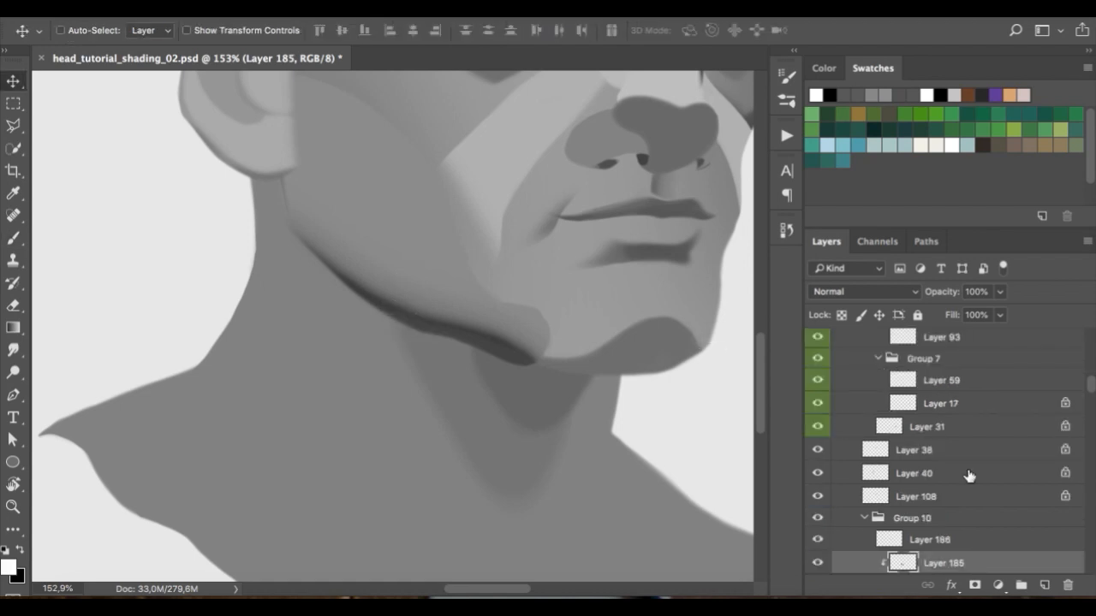
{"action": "left_click", "coordinate": [1044, 586]}
{"action": "left_click", "coordinate": [987, 572], "text": "alt"}
{"action": "key", "text": "b"}
- Switch the brush to the Sampled Brush 12 preset at 150 px and sample the dark grey of the jaw shadow
{"action": "right_click", "coordinate": [482, 214]}
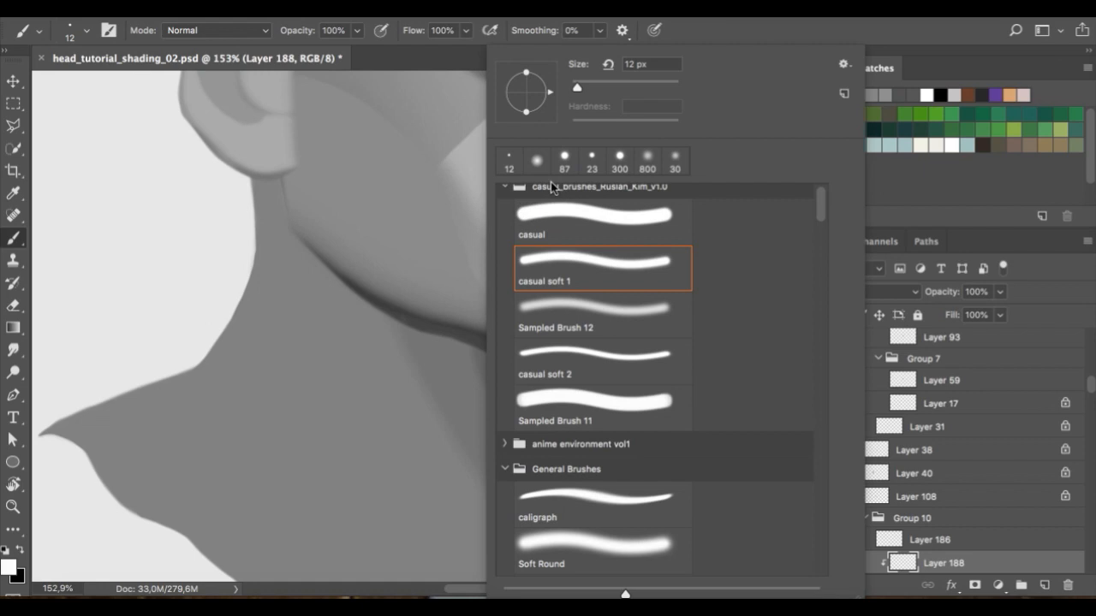
{"action": "left_click", "coordinate": [567, 306]}
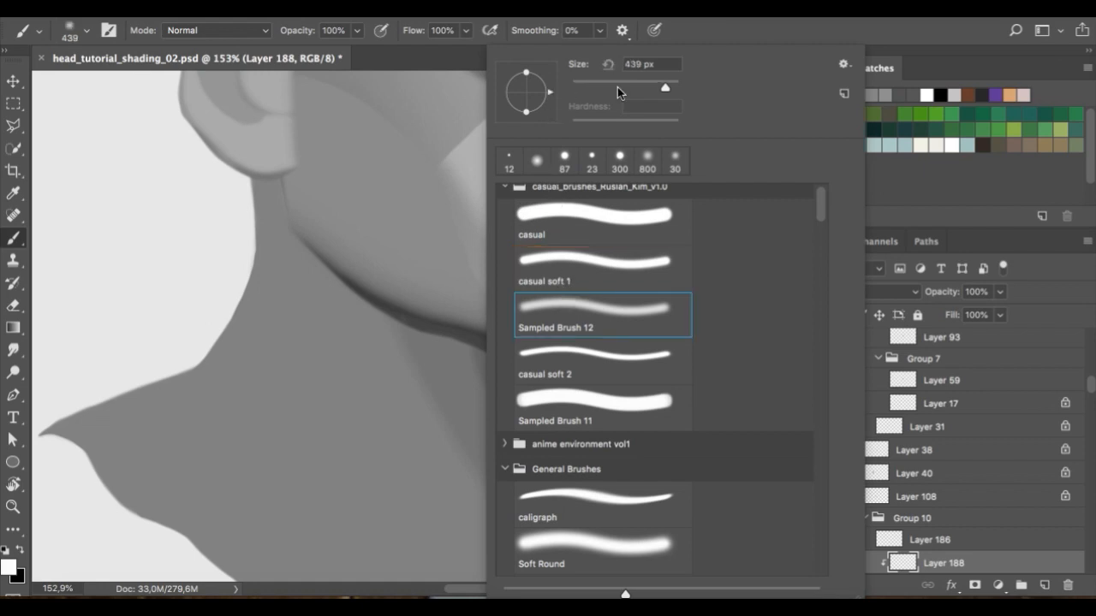
{"action": "left_click", "coordinate": [404, 312], "text": "alt"}
{"action": "key", "text": "bracketright"}
- Try wide soft dark strokes along the jaw plane's lower edge, undoing and repainting until the band reaches the chin
{"action": "left_click_drag", "start_coordinate": [301, 254], "coordinate": [451, 307]}
{"action": "key", "text": "super+z"}
{"action": "mouse_move", "coordinate": [300, 256]}
{"action": "left_mouse_down"}
{"action": "mouse_move", "coordinate": [369, 307]}
{"action": "mouse_move", "coordinate": [476, 350]}
{"action": "left_mouse_up"}
{"action": "key", "text": "super+z"}
{"action": "mouse_move", "coordinate": [301, 262]}
{"action": "left_mouse_down"}
{"action": "mouse_move", "coordinate": [549, 374]}
{"action": "mouse_move", "coordinate": [487, 437]}
{"action": "left_mouse_up"}
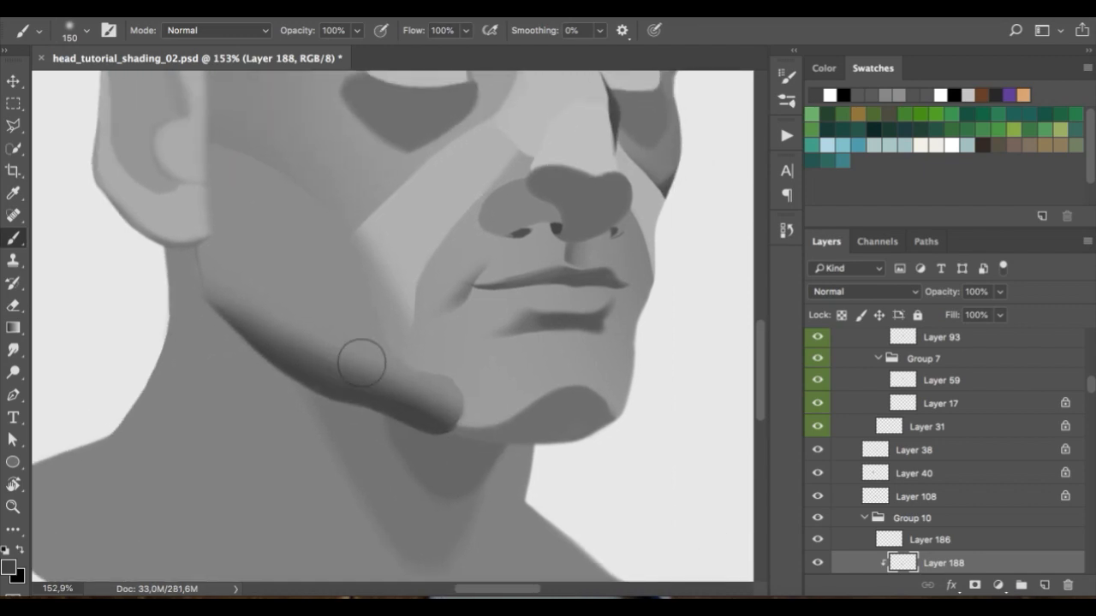
- Try extending the soft dark band up the jaw's rear edge towards the ear, and undo the jaw strokes
{"action": "scroll", "coordinate": [374, 379], "scroll_direction": "up", "scroll_amount": 3}
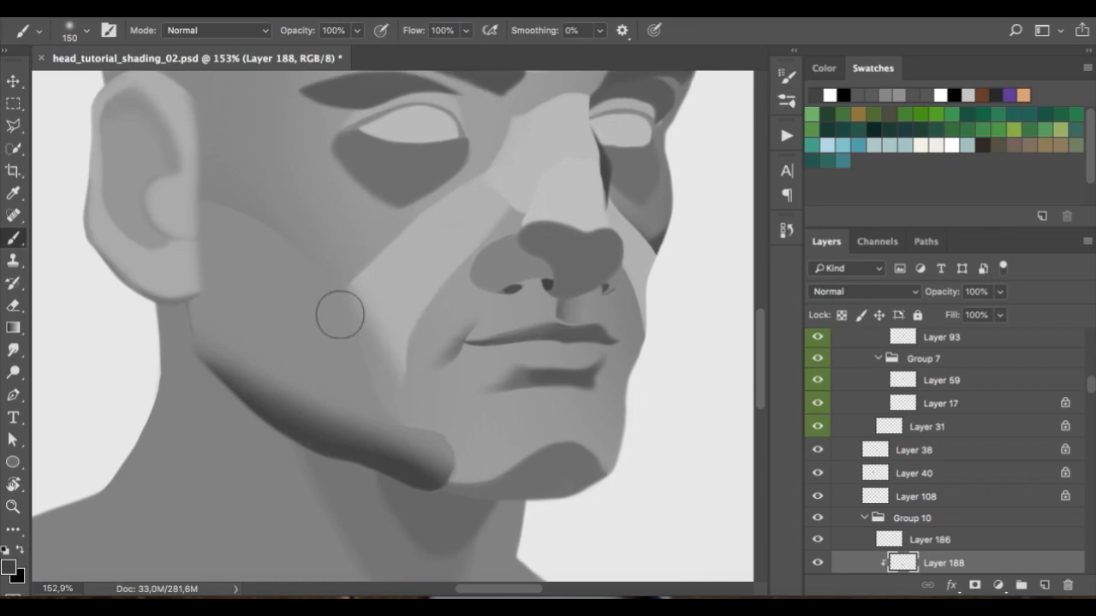
{"action": "left_click_drag", "start_coordinate": [222, 352], "coordinate": [180, 286]}
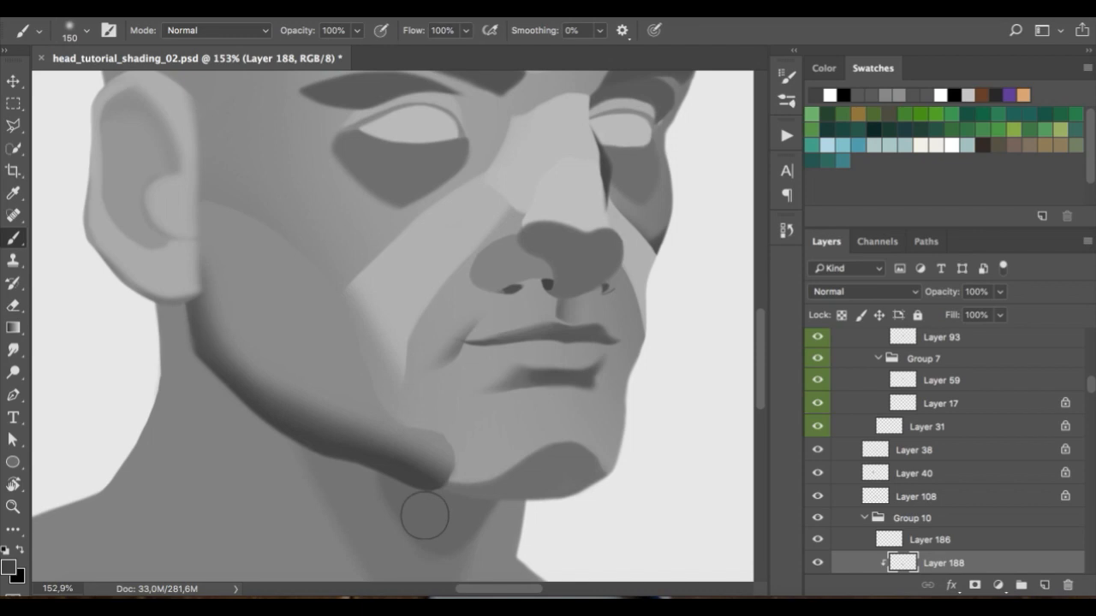
{"action": "key", "text": "super+z"}
{"action": "left_click_drag", "start_coordinate": [504, 333], "coordinate": [491, 358]}
{"action": "key", "text": "alt+super+z"}
- Select the under-eye shadow layer and add a new layer clipped to it
{"action": "left_click_drag", "start_coordinate": [406, 308], "coordinate": [378, 359]}
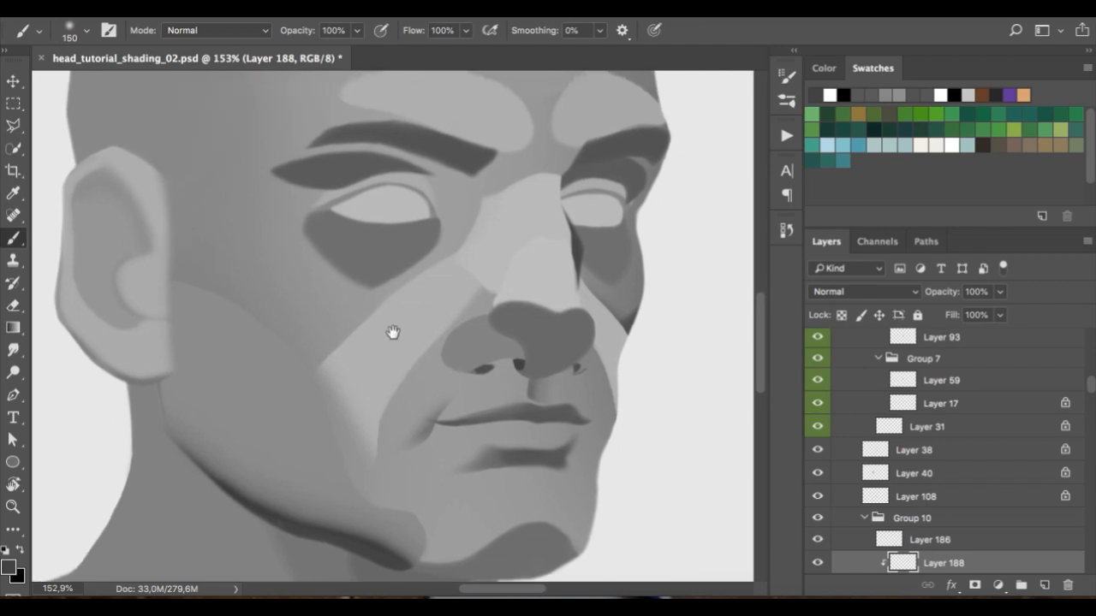
{"action": "key", "text": "v"}
{"action": "left_click", "coordinate": [477, 249]}
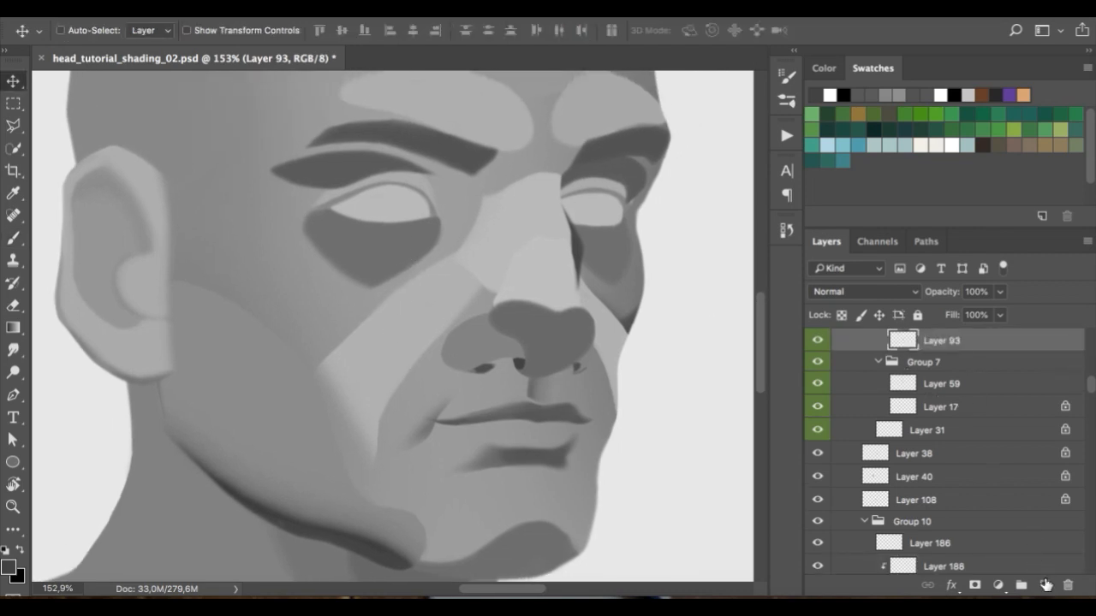
{"action": "left_click", "coordinate": [1045, 585]}
{"action": "left_click", "coordinate": [929, 352], "text": "alt"}
{"action": "key", "text": "b"}
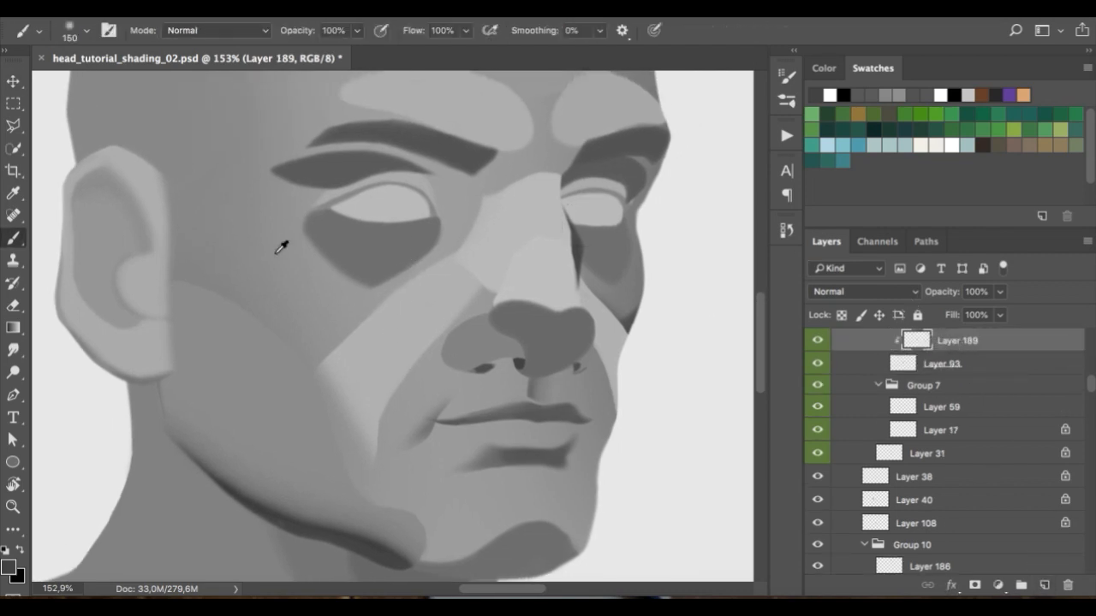
- Soften the under-eye shadow with a 400 px soft brush in grey sampled from the temple, undoing the first stroke and repainting
{"action": "left_click", "coordinate": [276, 253], "text": "alt"}
{"action": "key", "text": "bracketright"}
{"action": "key", "text": "bracketright"}
{"action": "key", "text": "bracketright"}
{"action": "key", "text": "bracketright"}
{"action": "key", "text": "bracketright"}
{"action": "mouse_move", "coordinate": [331, 216]}
{"action": "left_mouse_down"}
{"action": "mouse_move", "coordinate": [370, 223]}
{"action": "mouse_move", "coordinate": [383, 217]}
{"action": "mouse_move", "coordinate": [357, 216]}
{"action": "mouse_move", "coordinate": [452, 192]}
{"action": "left_mouse_up"}
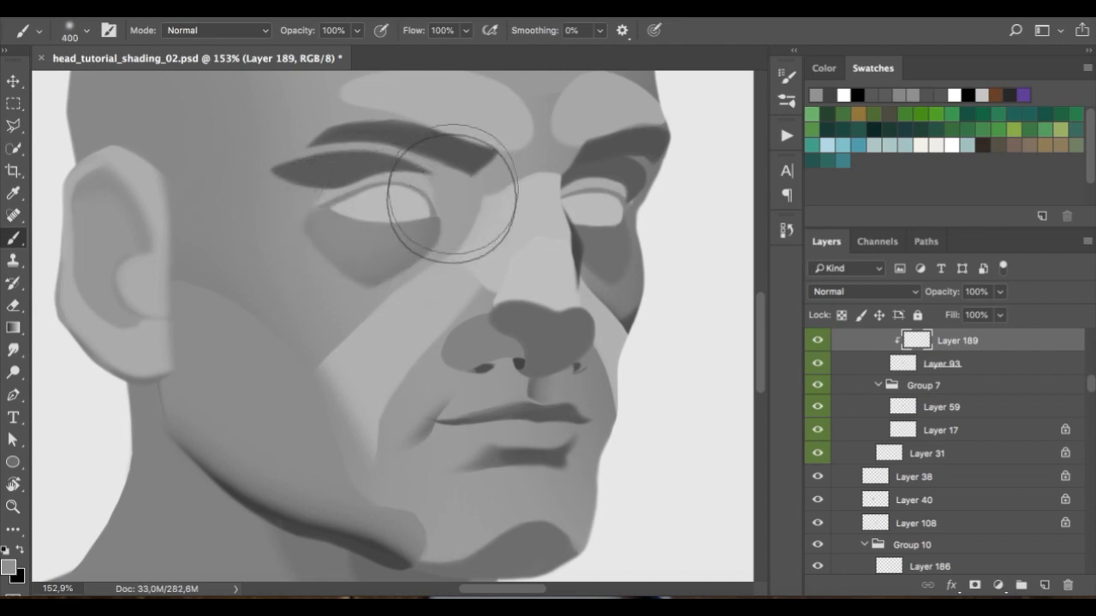
{"action": "key", "text": "super+z"}
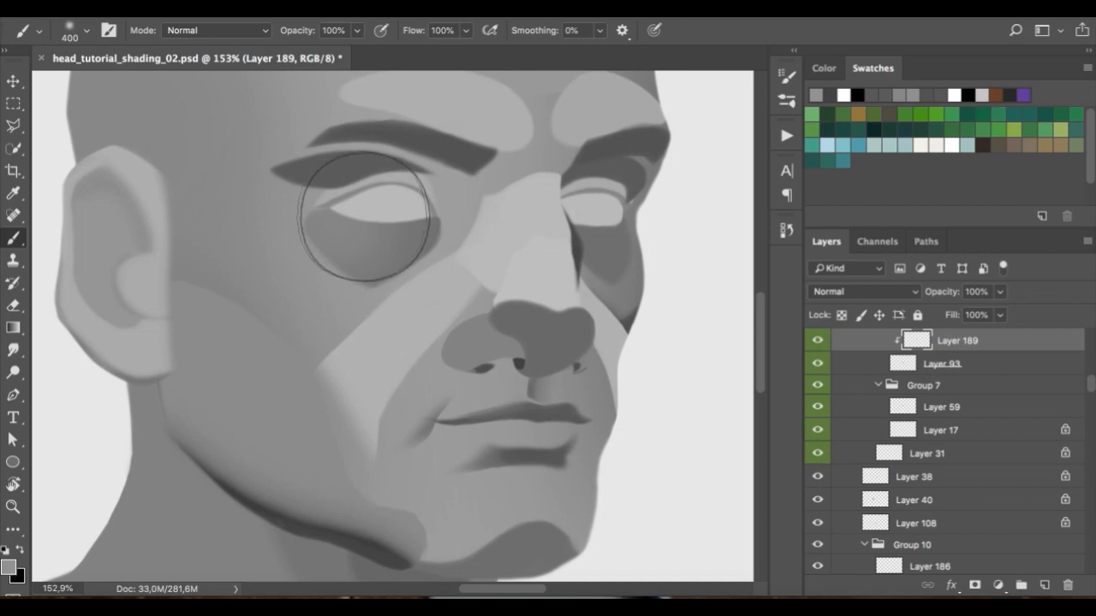
{"action": "left_click_drag", "start_coordinate": [518, 276], "coordinate": [491, 225]}
- Paint a dark band along the under-eye shadow's lower inner edge with the 44 px casual soft 1 brush, in dark grey sampled from the eyebrow
{"action": "right_click", "coordinate": [511, 219]}
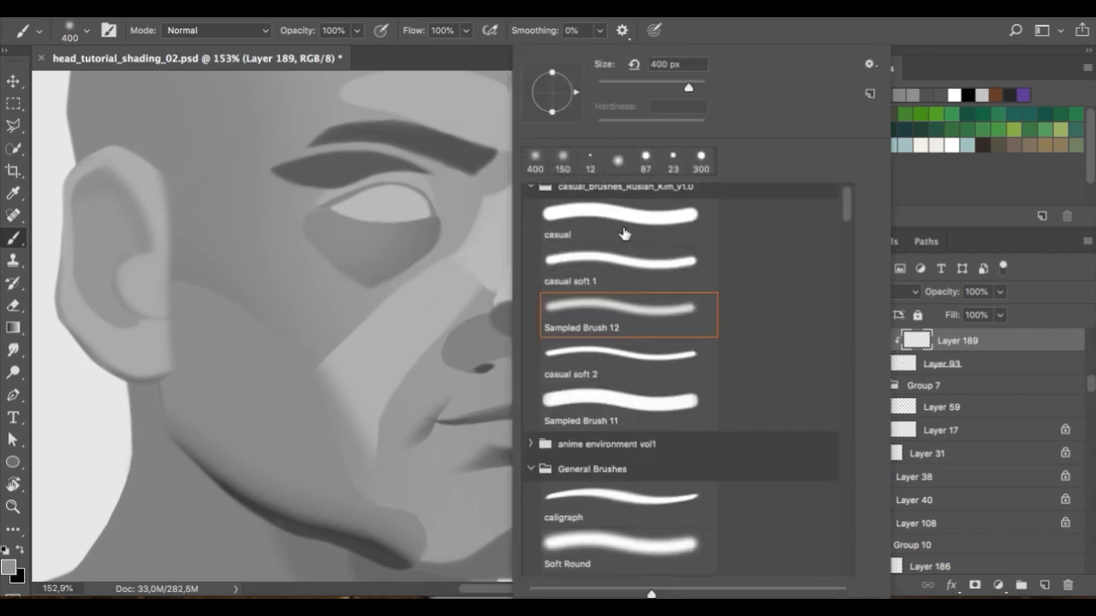
{"action": "left_click", "coordinate": [614, 259]}
{"action": "left_click", "coordinate": [463, 58]}
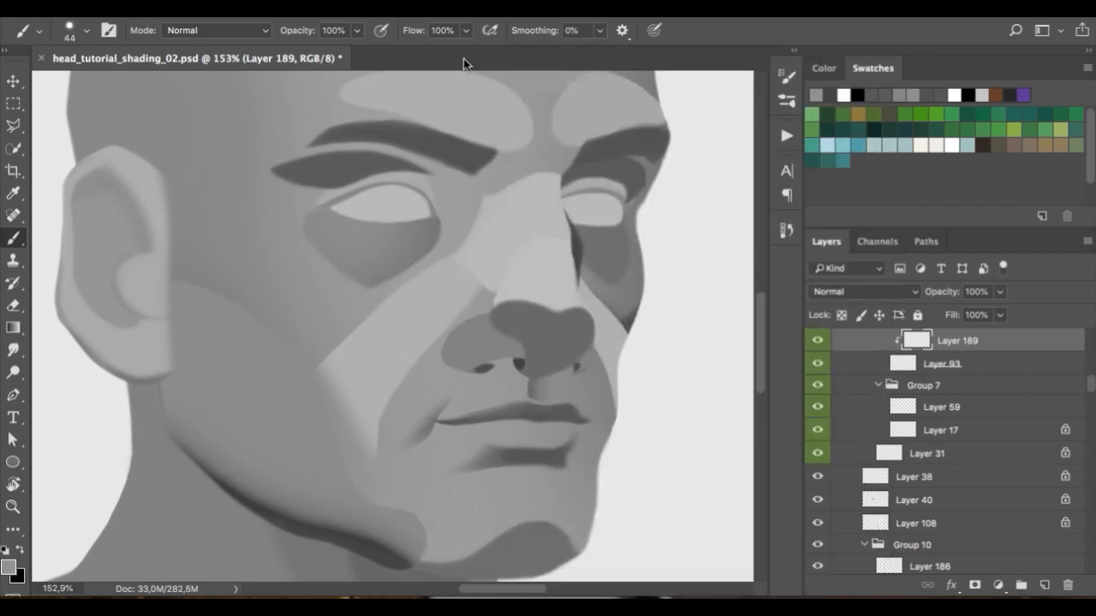
{"action": "left_click", "coordinate": [469, 156], "text": "alt"}
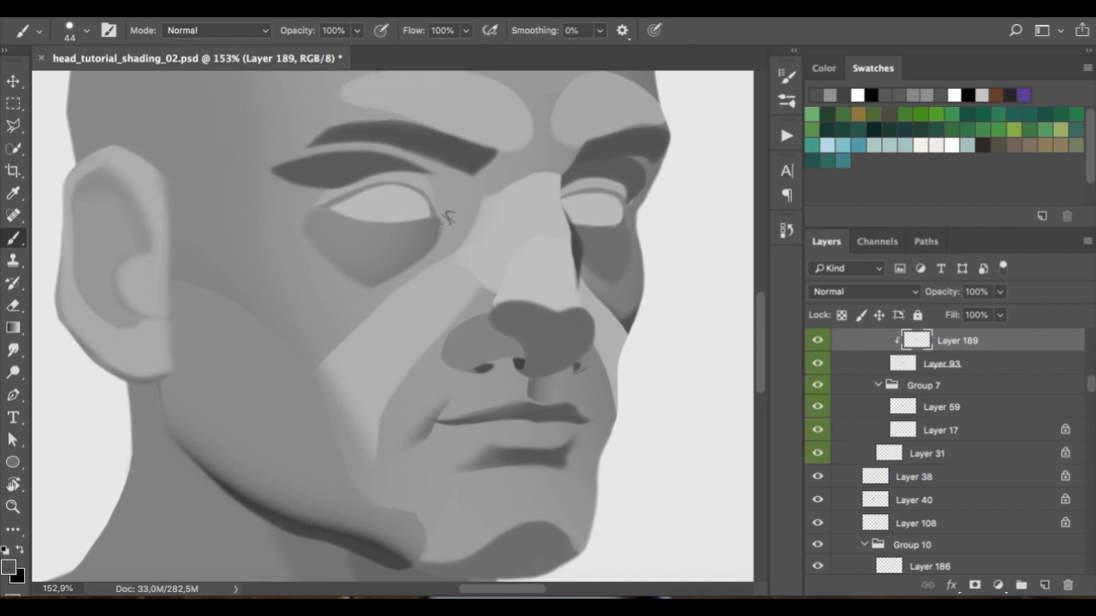
{"action": "left_click_drag", "start_coordinate": [430, 249], "coordinate": [361, 284]}
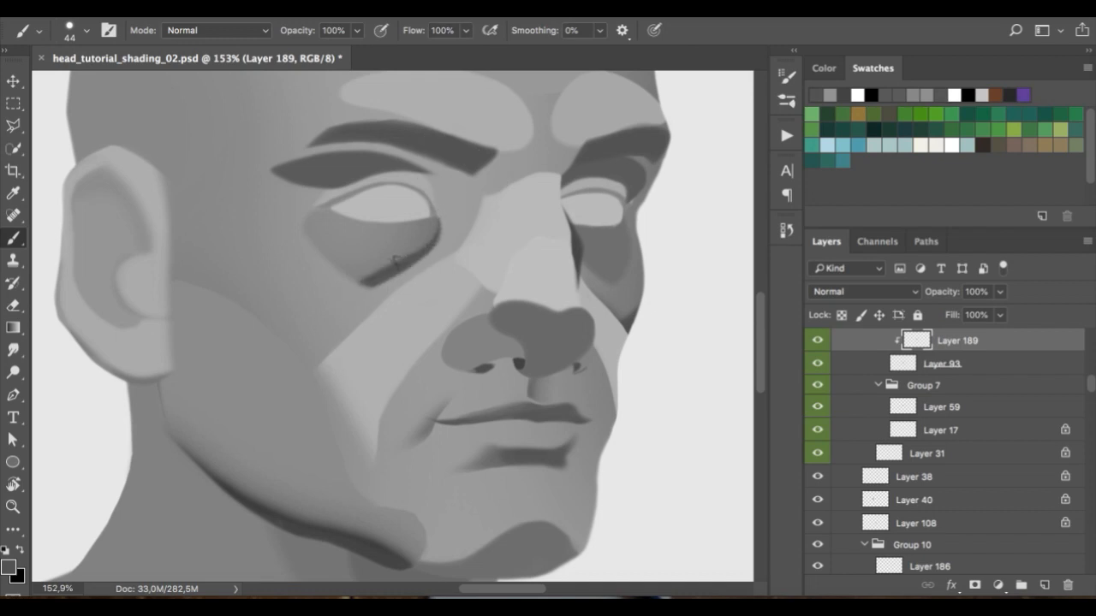
- Add another layer clipped to the under-eye shadow and paint a second dark fold stroke above the edge band
{"action": "left_click", "coordinate": [1040, 585]}
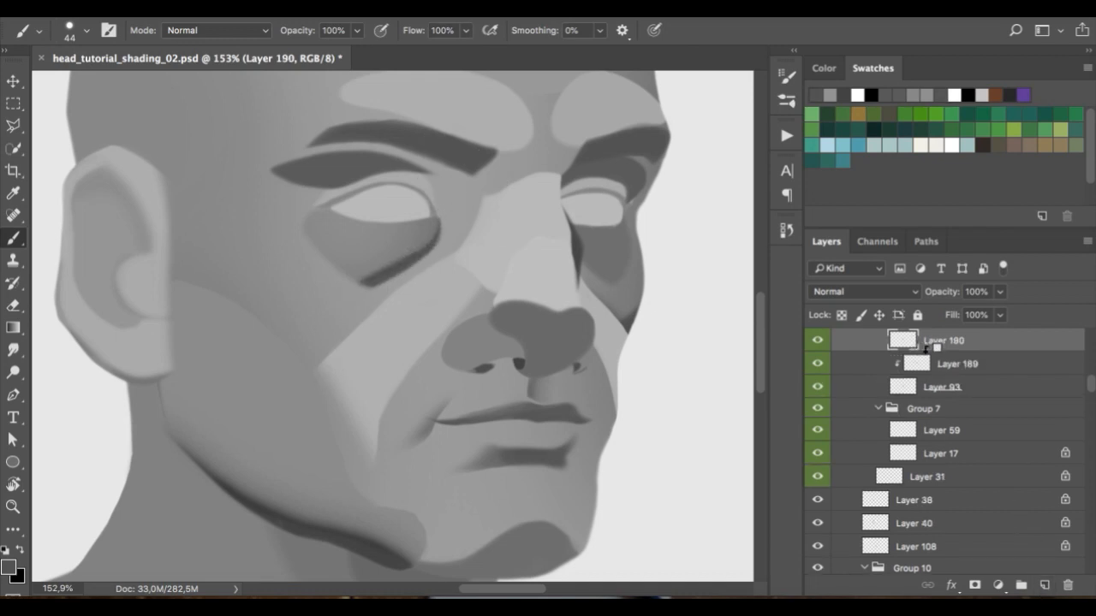
{"action": "left_click", "coordinate": [934, 363]}
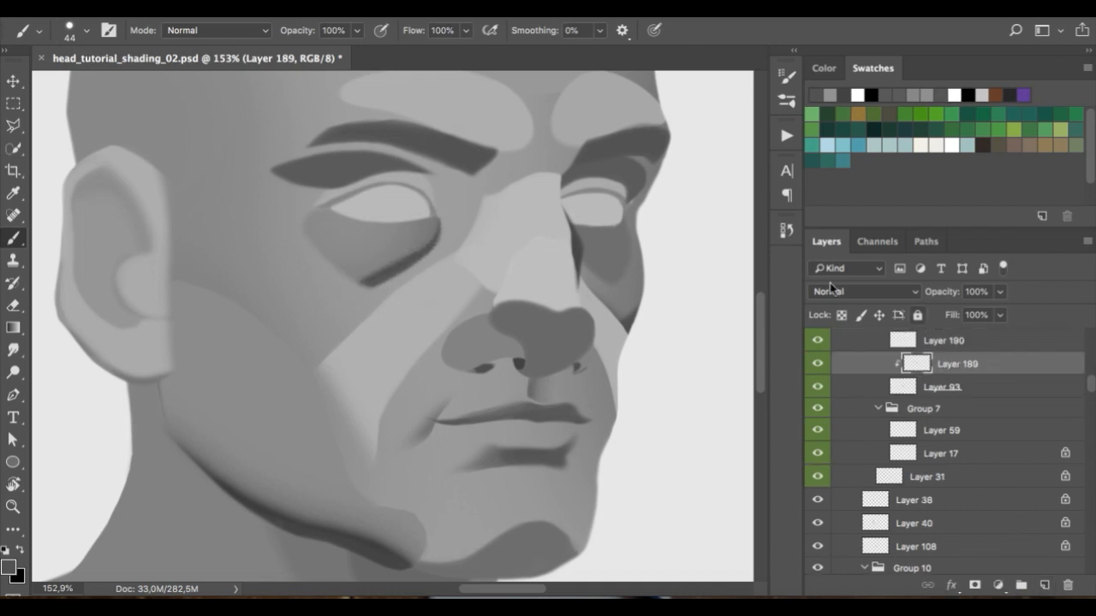
{"action": "left_click", "coordinate": [943, 347], "text": "alt"}
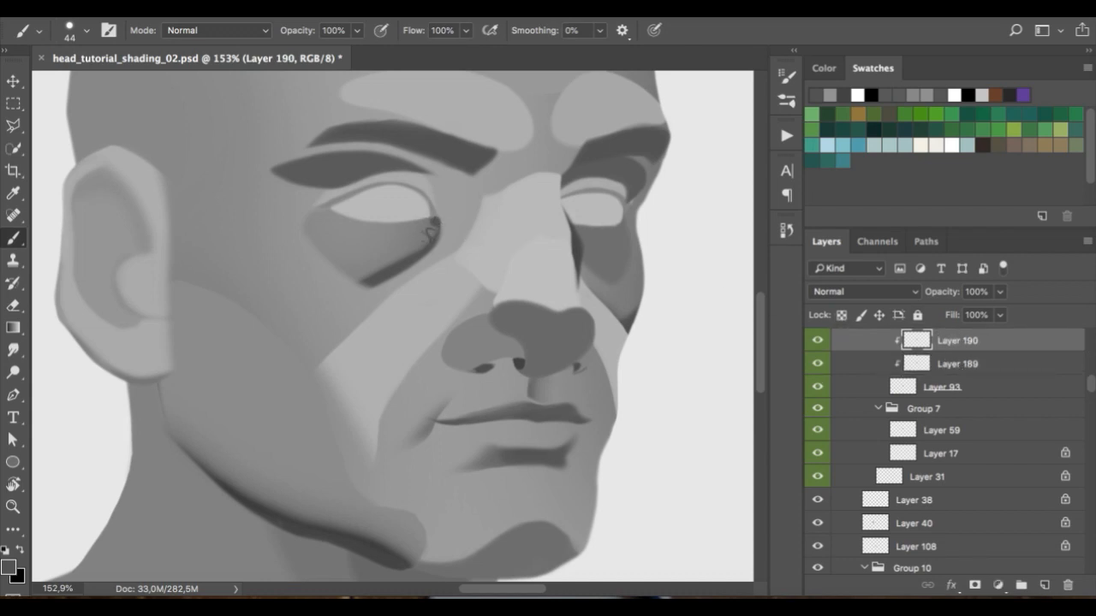
{"action": "left_click_drag", "start_coordinate": [430, 229], "coordinate": [341, 261]}
- Fade the second fold stroke with a 100 px Sampled Brush 12 eraser, and soften the dark edge band on the layer below
{"action": "key", "text": "e"}
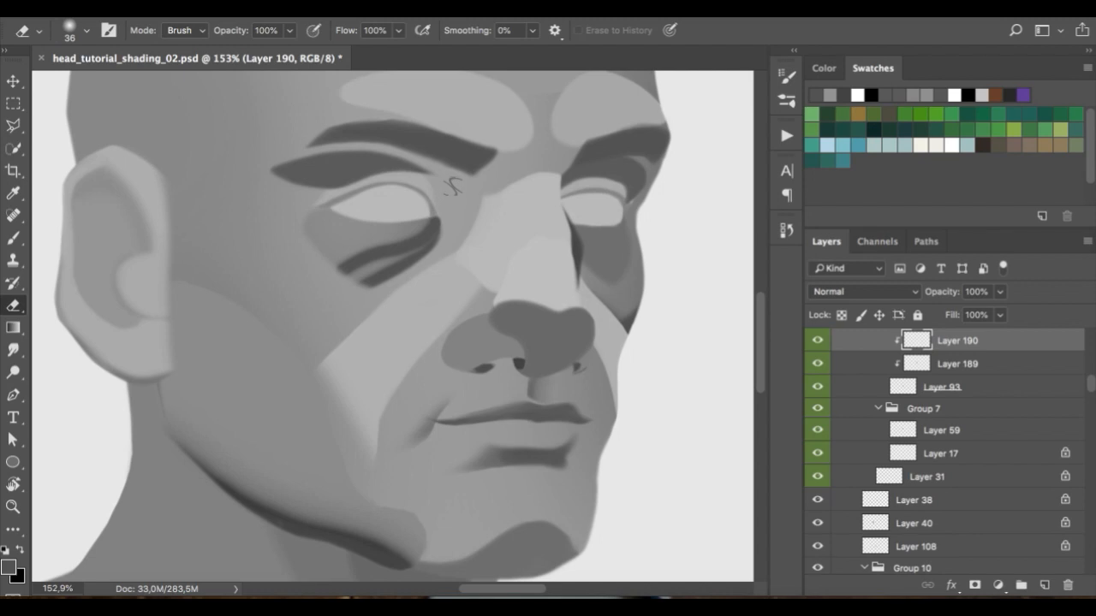
{"action": "right_click", "coordinate": [453, 187]}
{"action": "left_click", "coordinate": [542, 301]}
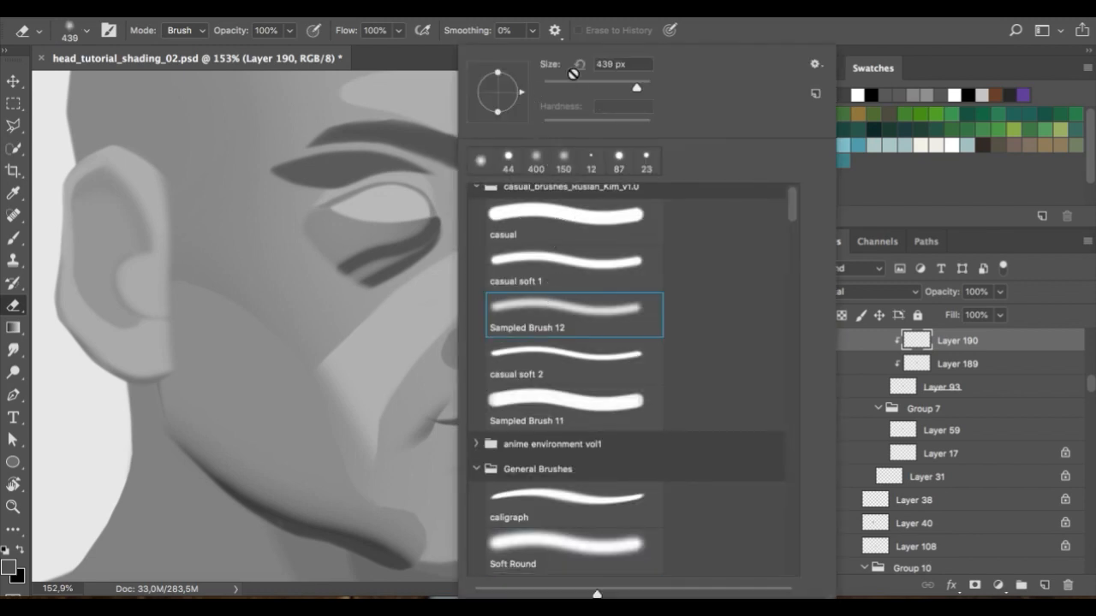
{"action": "left_click", "coordinate": [426, 60]}
{"action": "key", "text": "]"}
{"action": "key", "text": "]"}
{"action": "key", "text": "]"}
{"action": "key", "text": "]"}
{"action": "mouse_move", "coordinate": [319, 263]}
{"action": "left_mouse_down"}
{"action": "mouse_move", "coordinate": [423, 221]}
{"action": "mouse_move", "coordinate": [428, 199]}
{"action": "mouse_move", "coordinate": [405, 205]}
{"action": "left_mouse_up"}
{"action": "left_click_drag", "start_coordinate": [351, 250], "coordinate": [367, 236]}
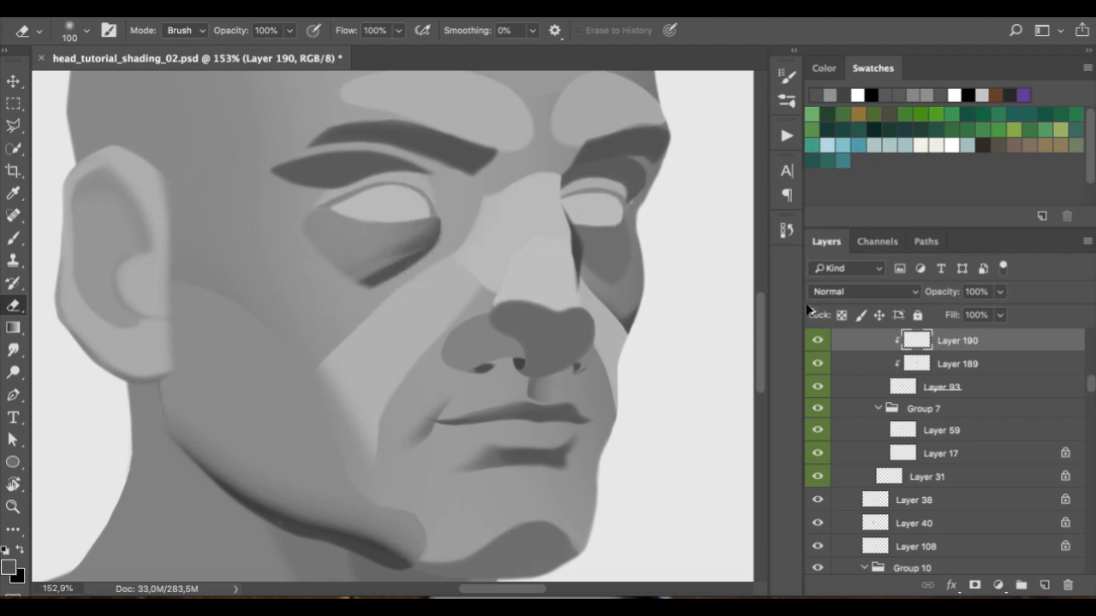
{"action": "left_click", "coordinate": [916, 363]}
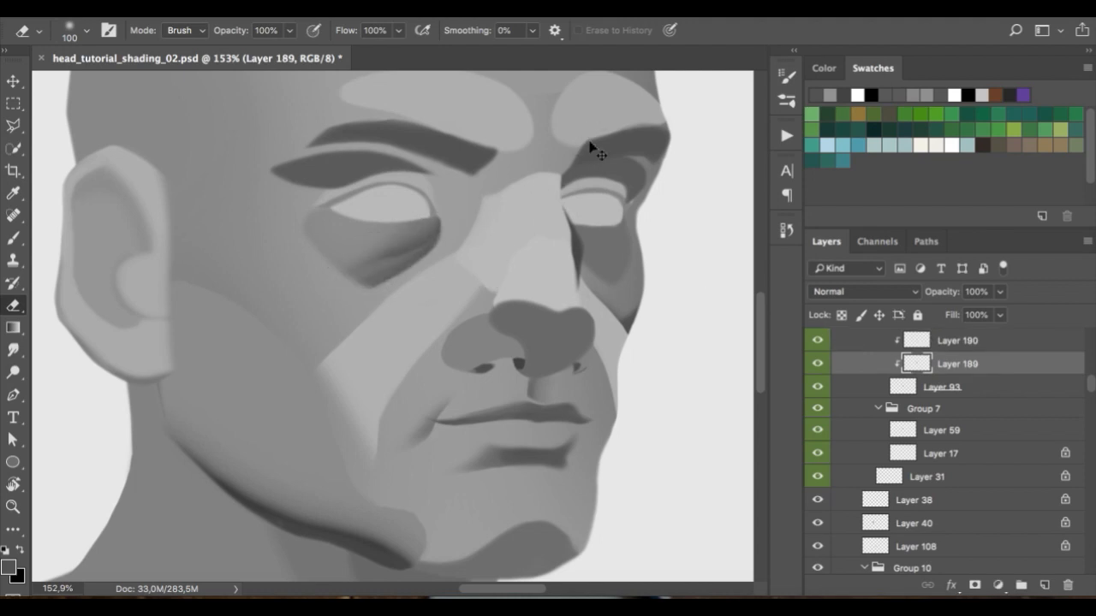
- Select the near eyeball's layer and add a new layer clipped to it
{"action": "key", "text": "ctrl+minus"}
{"action": "key", "text": "ctrl+minus"}
{"action": "key", "text": "ctrl+plus"}
{"action": "key", "text": "ctrl+plus"}
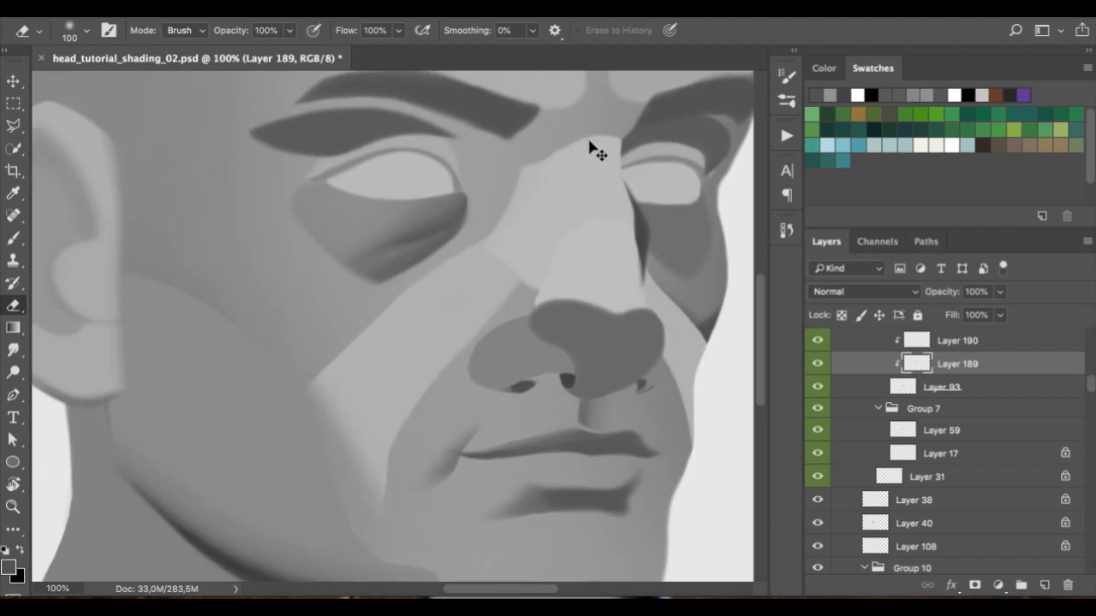
{"action": "key", "text": "v"}
{"action": "left_click", "coordinate": [408, 170], "text": "ctrl"}
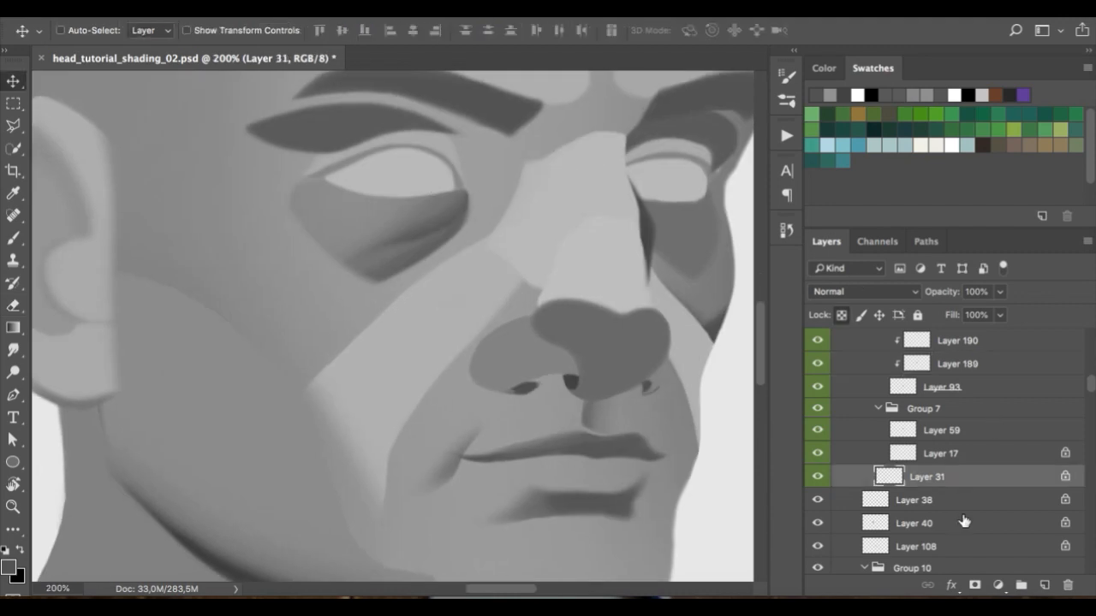
{"action": "left_click", "coordinate": [1043, 585]}
{"action": "left_click", "coordinate": [933, 489], "text": "alt"}
- Shade the near eyeball's outer and inner corners in dark grey with Sampled Brush 12 at 200 px
{"action": "key", "text": "b"}
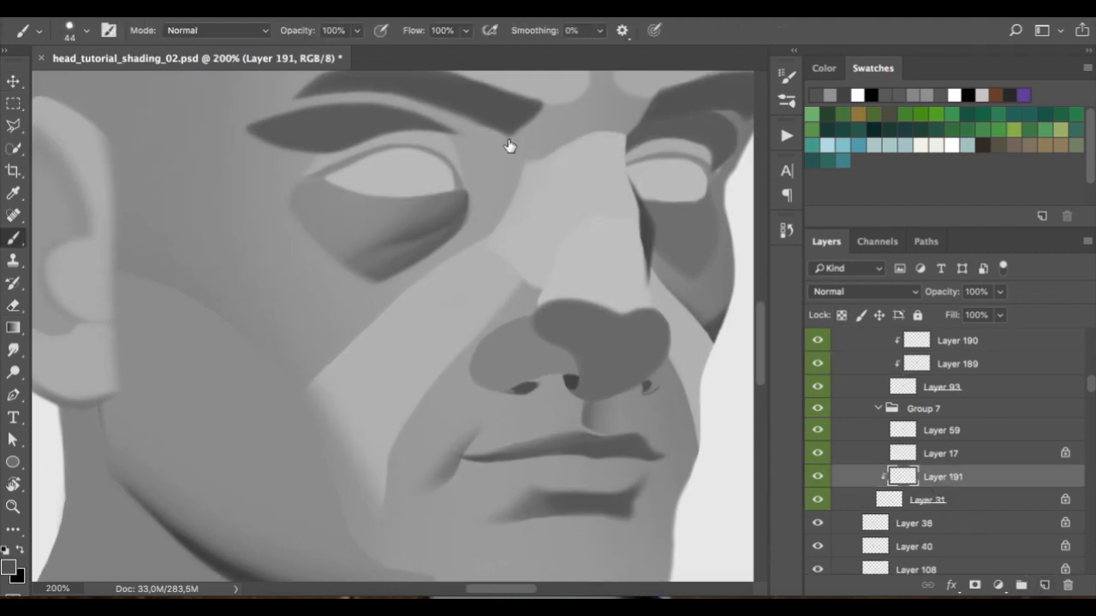
{"action": "right_click", "coordinate": [399, 175]}
{"action": "left_click", "coordinate": [477, 303]}
{"action": "left_click", "coordinate": [317, 208]}
{"action": "key", "text": "bracketleft"}
{"action": "key", "text": "bracketleft"}
{"action": "key", "text": "bracketleft"}
{"action": "key", "text": "bracketleft"}
{"action": "left_click_drag", "start_coordinate": [314, 177], "coordinate": [348, 210]}
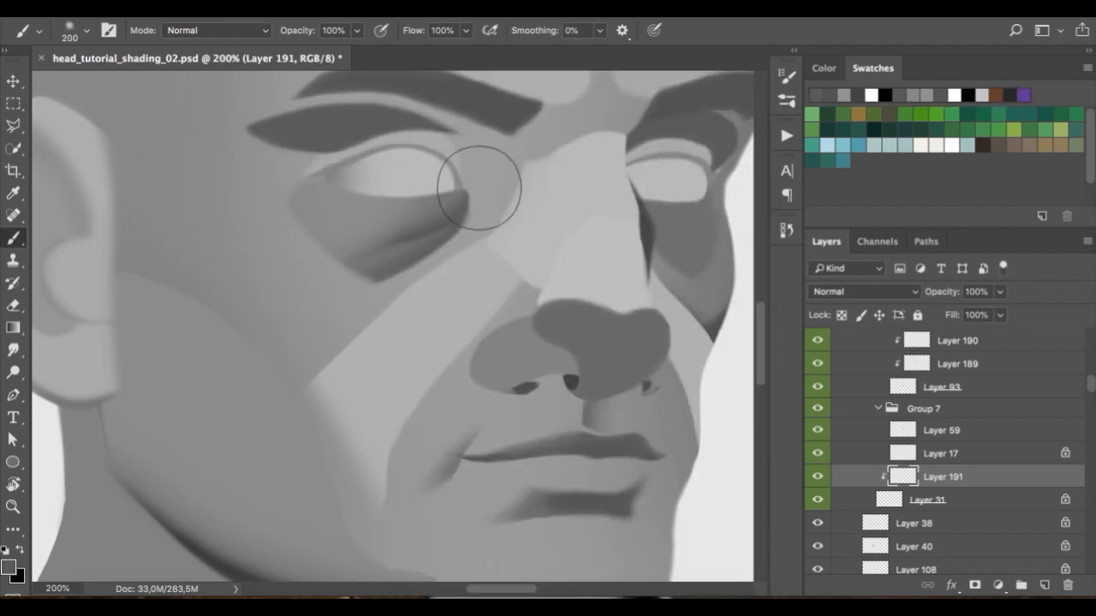
{"action": "left_click_drag", "start_coordinate": [479, 187], "coordinate": [482, 177]}
{"action": "left_click_drag", "start_coordinate": [345, 223], "coordinate": [350, 215]}
{"action": "mouse_move", "coordinate": [474, 234]}
{"action": "left_mouse_down"}
{"action": "mouse_move", "coordinate": [427, 243]}
{"action": "mouse_move", "coordinate": [404, 258]}
{"action": "mouse_move", "coordinate": [371, 241]}
{"action": "left_mouse_up"}
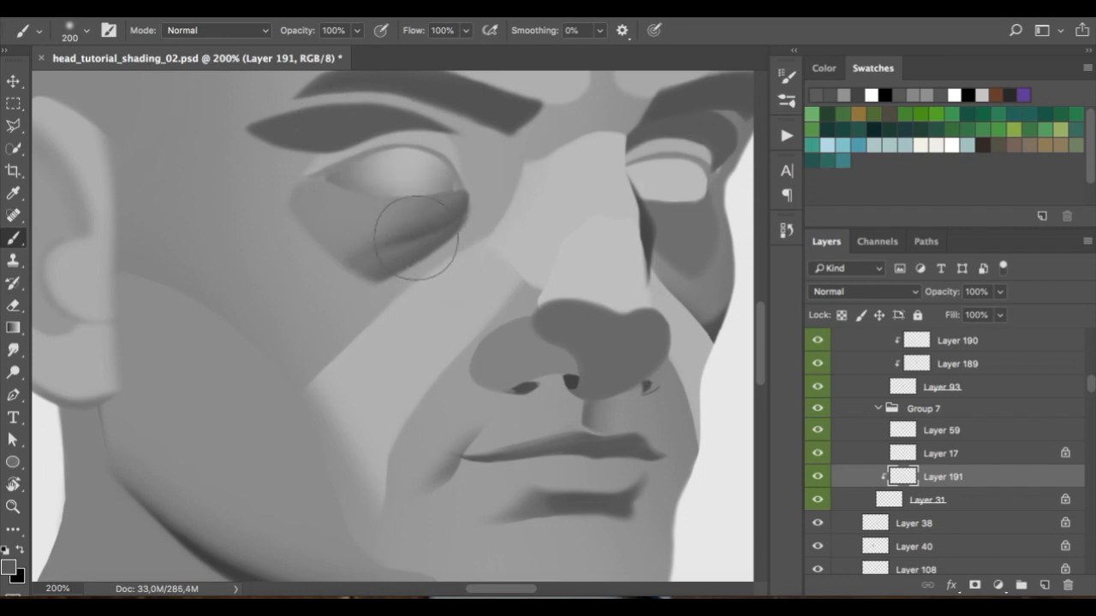
- Try repainting the near eyeball with light grey sampled from its upper part
{"action": "scroll", "coordinate": [416, 236], "scroll_direction": "down", "scroll_amount": 3}
{"action": "scroll", "coordinate": [458, 239], "scroll_direction": "up", "scroll_amount": 1}
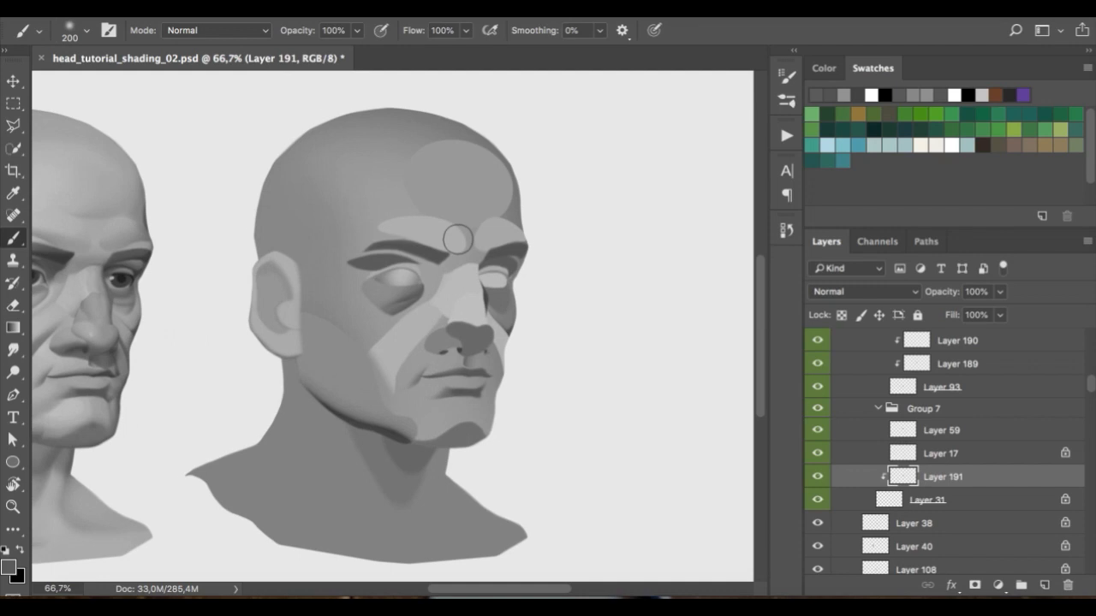
{"action": "scroll", "coordinate": [458, 240], "scroll_direction": "up", "scroll_amount": 2}
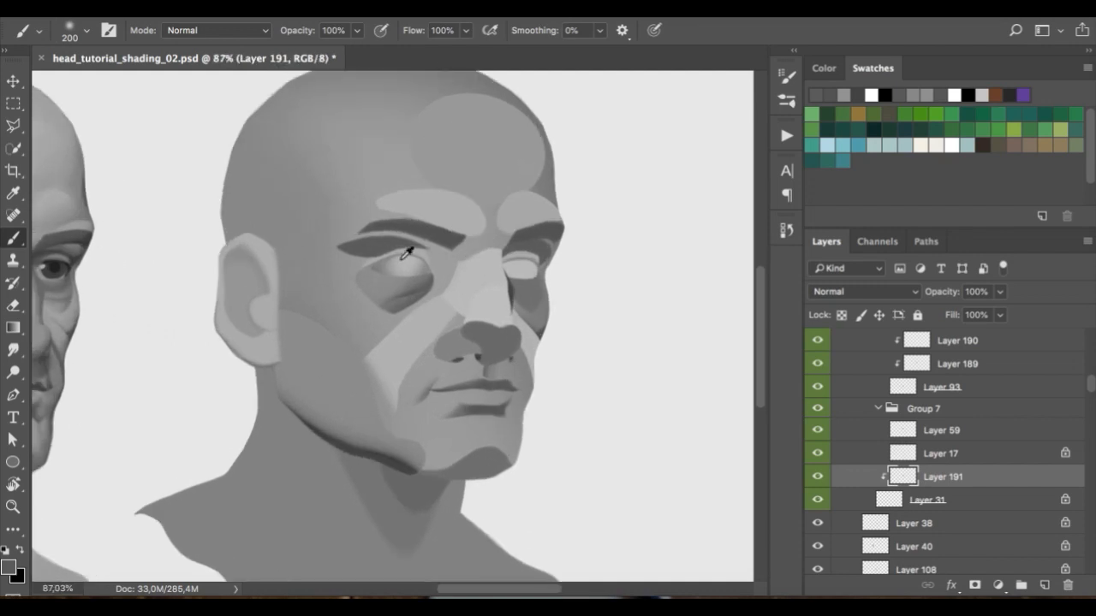
{"action": "left_click", "coordinate": [406, 254], "text": "alt"}
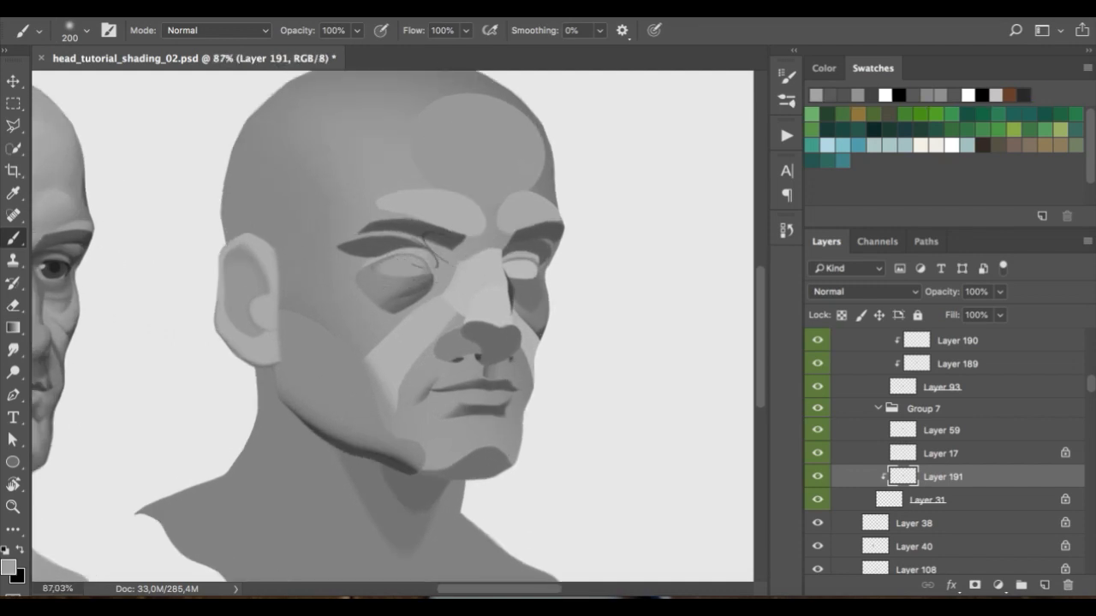
- Lighten the near eyeball's centre with a 348 px soft white brush at 40% opacity, undoing the trial strokes made at full opacity
{"action": "right_click", "coordinate": [433, 154]}
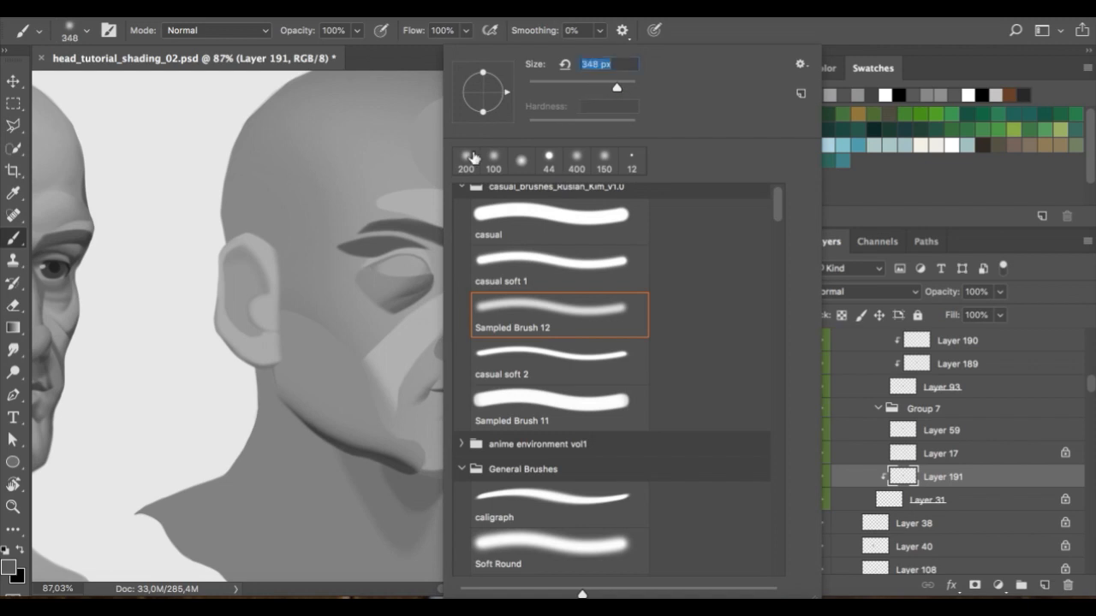
{"action": "left_click", "coordinate": [360, 272]}
{"action": "key", "text": "super+z"}
{"action": "key", "text": "d"}
{"action": "key", "text": "x"}
{"action": "mouse_move", "coordinate": [415, 268]}
{"action": "left_mouse_down"}
{"action": "mouse_move", "coordinate": [401, 270]}
{"action": "mouse_move", "coordinate": [411, 283]}
{"action": "mouse_move", "coordinate": [409, 268]}
{"action": "left_mouse_up"}
{"action": "key", "text": "super+z"}
{"action": "key", "text": "4"}
{"action": "left_click_drag", "start_coordinate": [484, 287], "coordinate": [494, 283]}
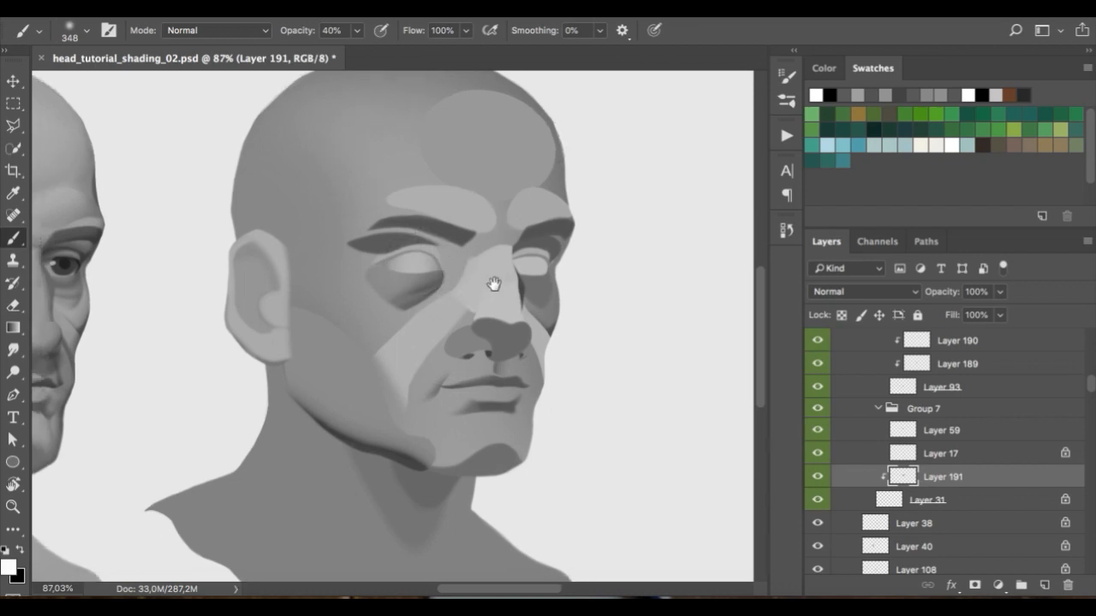
- Select the nose bridge plane's layer, check it by toggling its visibility, and add a new layer clipped to it
{"action": "key", "text": "super+plus"}
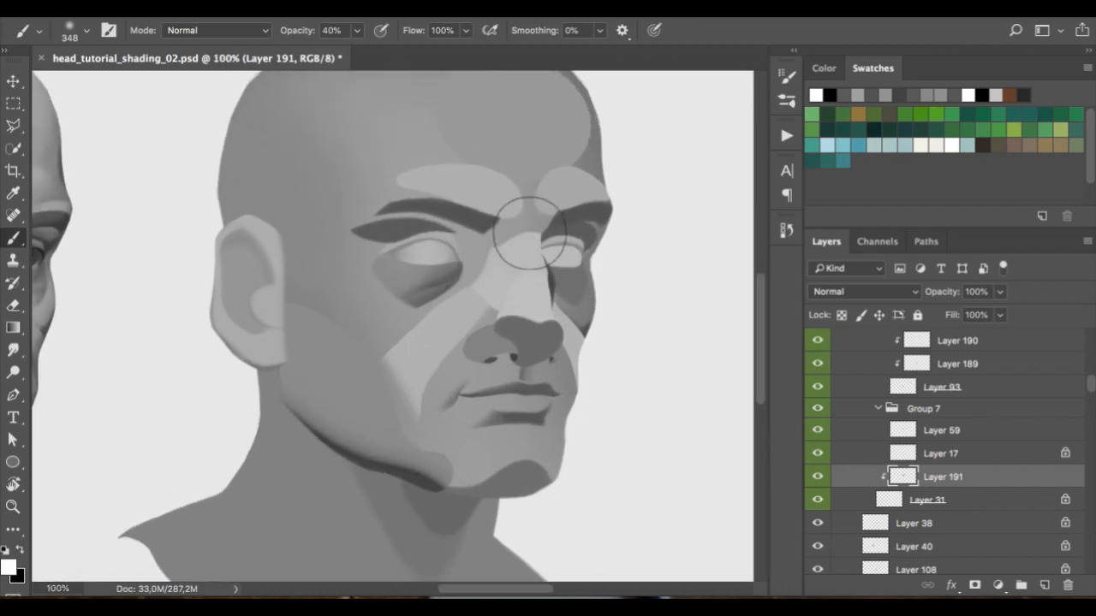
{"action": "scroll", "coordinate": [517, 217], "scroll_direction": "right", "scroll_amount": 3}
{"action": "scroll", "coordinate": [517, 217], "scroll_direction": "down", "scroll_amount": 2}
{"action": "scroll", "coordinate": [517, 217], "scroll_direction": "up", "scroll_amount": 2}
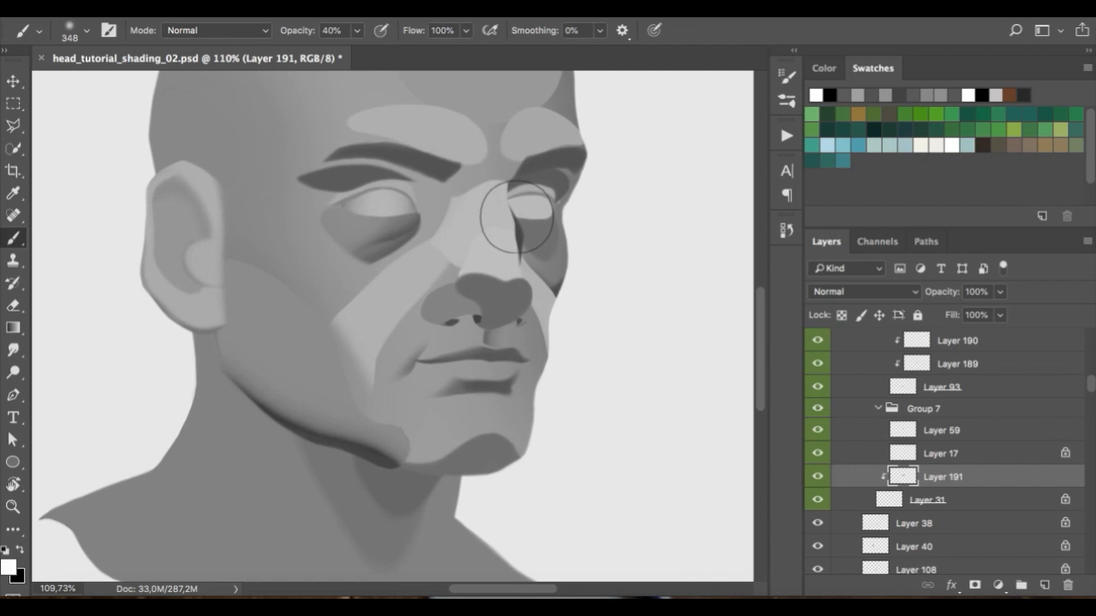
{"action": "scroll", "coordinate": [517, 218], "scroll_direction": "up", "scroll_amount": 1}
{"action": "scroll", "coordinate": [514, 227], "scroll_direction": "up", "scroll_amount": 1}
{"action": "scroll", "coordinate": [514, 227], "scroll_direction": "right", "scroll_amount": 1}
{"action": "key", "text": "v"}
{"action": "left_click", "coordinate": [504, 215]}
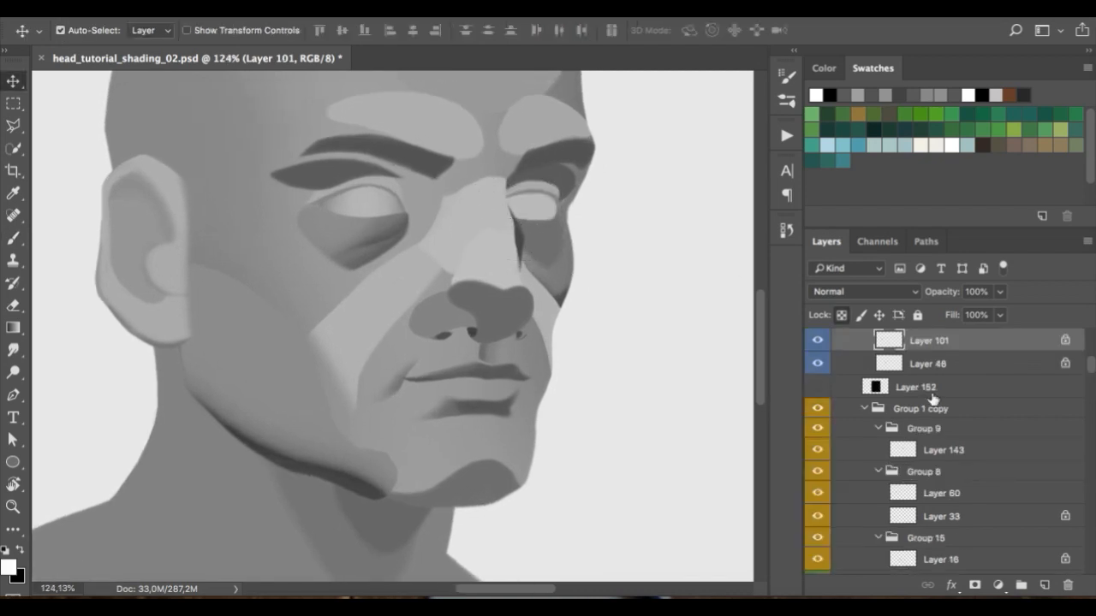
{"action": "scroll", "coordinate": [941, 400], "scroll_direction": "up", "scroll_amount": 3}
{"action": "left_click", "coordinate": [817, 441]}
{"action": "left_click", "coordinate": [817, 441]}
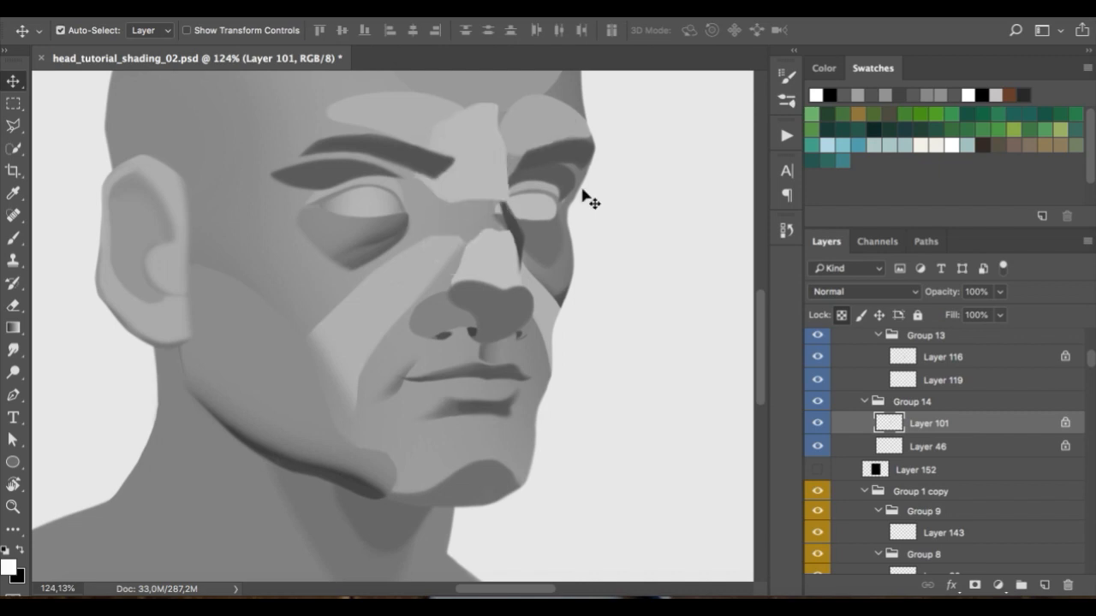
{"action": "left_click", "coordinate": [1040, 582]}
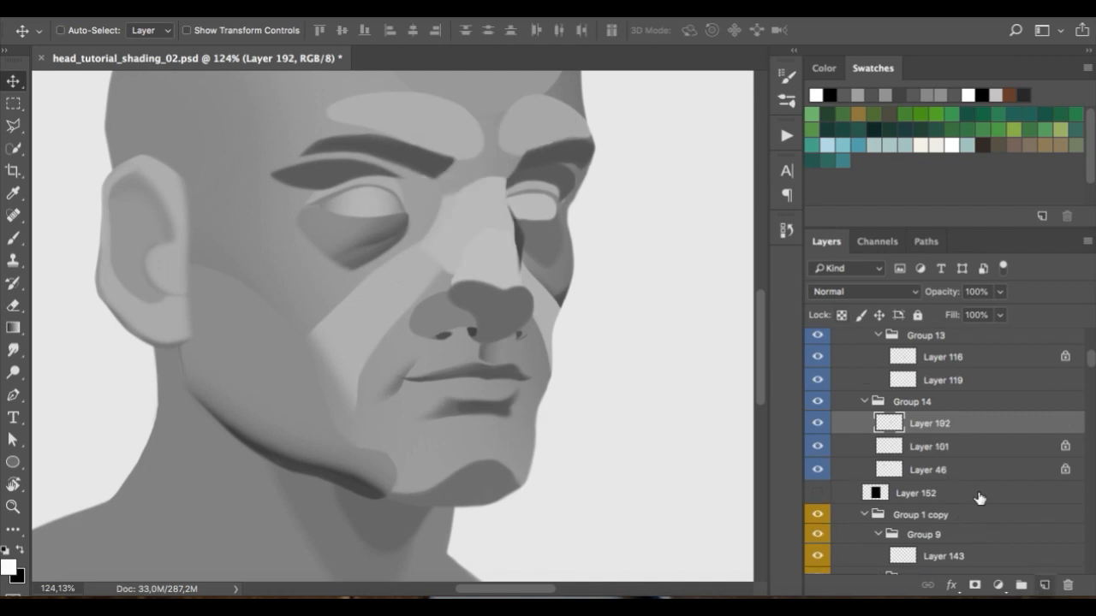
{"action": "left_click", "coordinate": [913, 433], "text": "alt"}
- Darken the near side of the nose bridge with a 600 px soft brush in dark grey sampled from the under-eye shadow
{"action": "key", "text": "b"}
{"action": "right_click", "coordinate": [503, 137]}
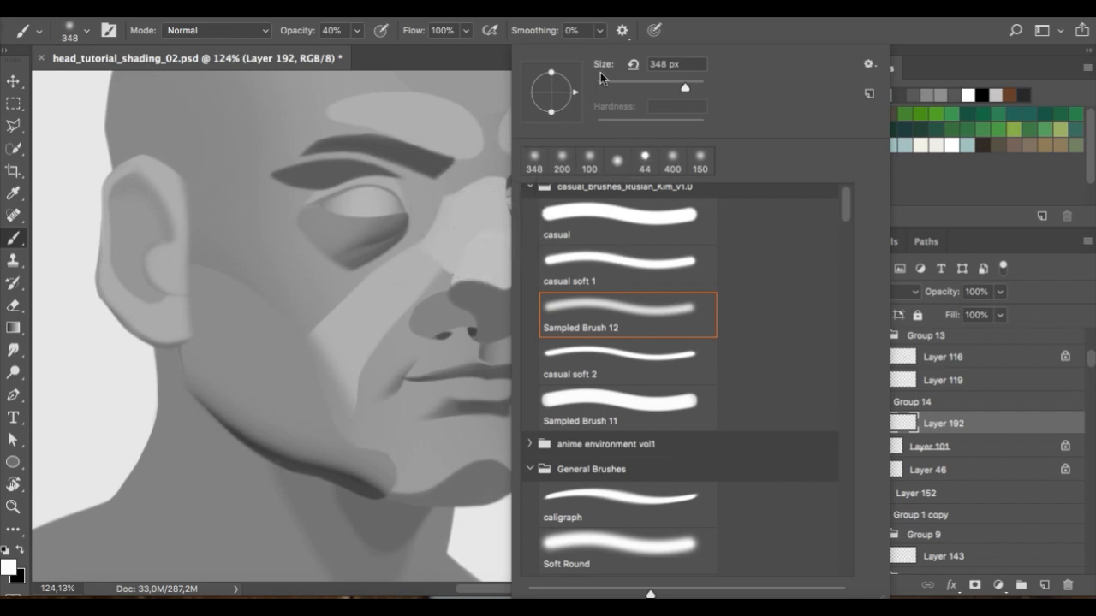
{"action": "left_click", "coordinate": [668, 83]}
{"action": "left_click", "coordinate": [723, 32]}
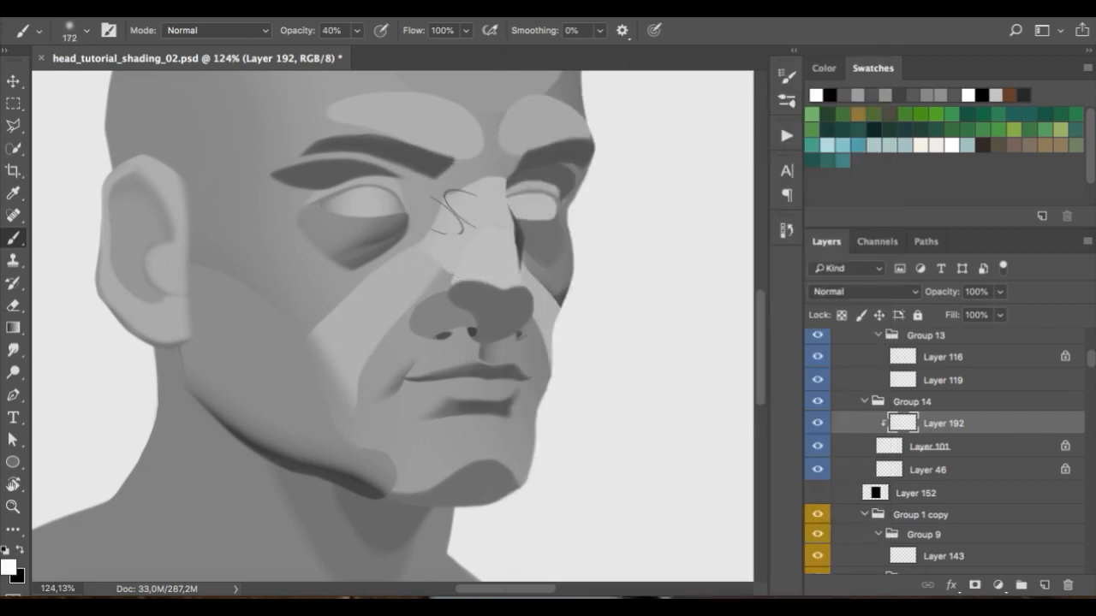
{"action": "left_click", "coordinate": [399, 233], "text": "alt"}
{"action": "key", "text": "bracketright"}
{"action": "key", "text": "bracketright"}
{"action": "key", "text": "bracketright"}
{"action": "key", "text": "bracketright"}
{"action": "key", "text": "bracketright"}
{"action": "key", "text": "bracketright"}
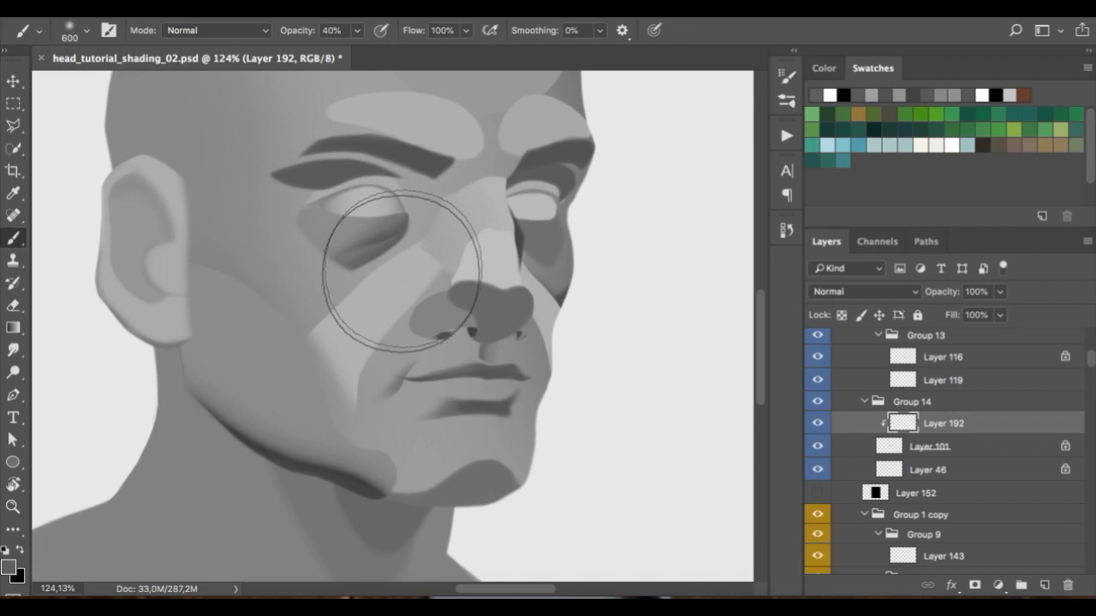
- Blend the nose bridge's near edge into the cheek with a 250 px soft brush in light grey sampled from the cheek plane
{"action": "right_click", "coordinate": [577, 164]}
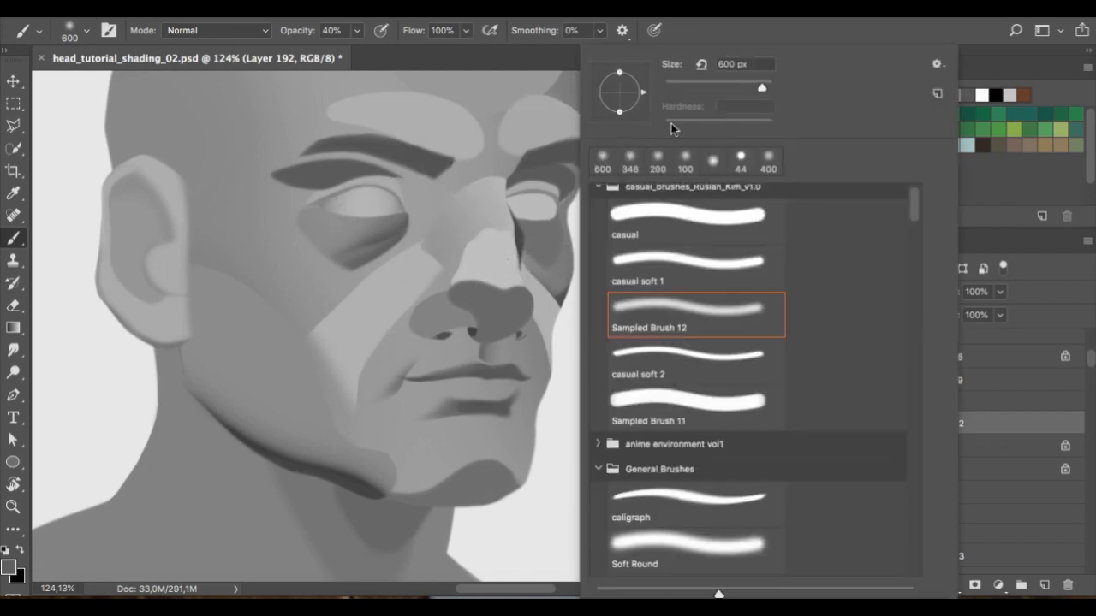
{"action": "left_click", "coordinate": [729, 28]}
{"action": "left_click", "coordinate": [415, 260], "text": "alt"}
{"action": "key", "text": "bracketright"}
{"action": "key", "text": "bracketright"}
{"action": "key", "text": "bracketright"}
{"action": "key", "text": "bracketright"}
{"action": "key", "text": "bracketright"}
{"action": "key", "text": "bracketright"}
{"action": "mouse_move", "coordinate": [418, 265]}
{"action": "left_mouse_down"}
{"action": "mouse_move", "coordinate": [529, 182]}
{"action": "mouse_move", "coordinate": [528, 192]}
{"action": "mouse_move", "coordinate": [567, 162]}
{"action": "left_mouse_up"}
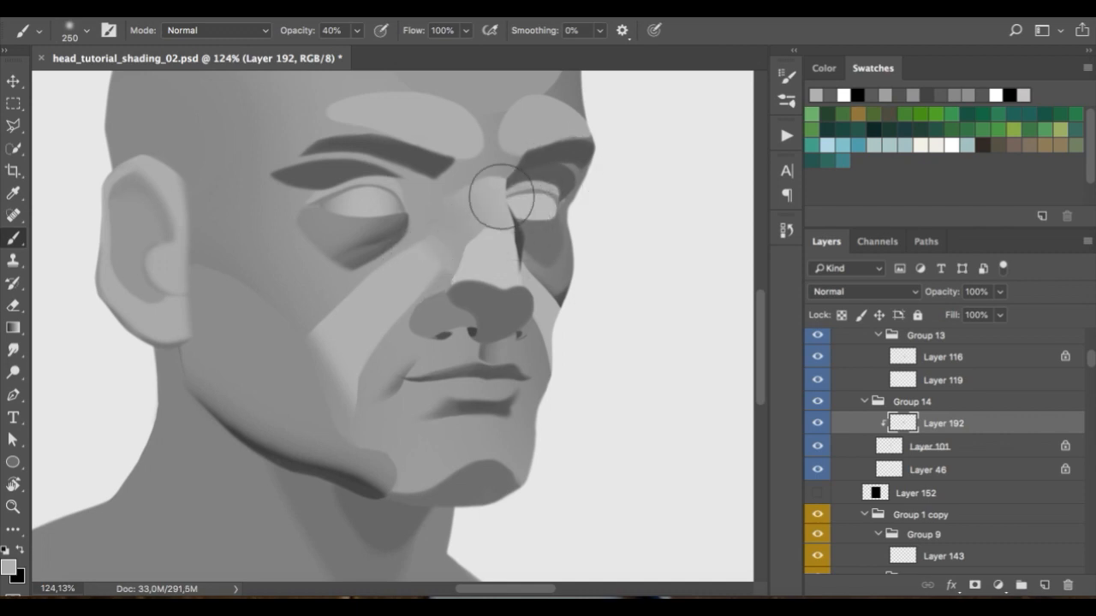
- Add a new layer above the nose bridge shading and set a white soft brush to 11 px
{"action": "key", "text": "super+plus"}
{"action": "key", "text": "super+plus"}
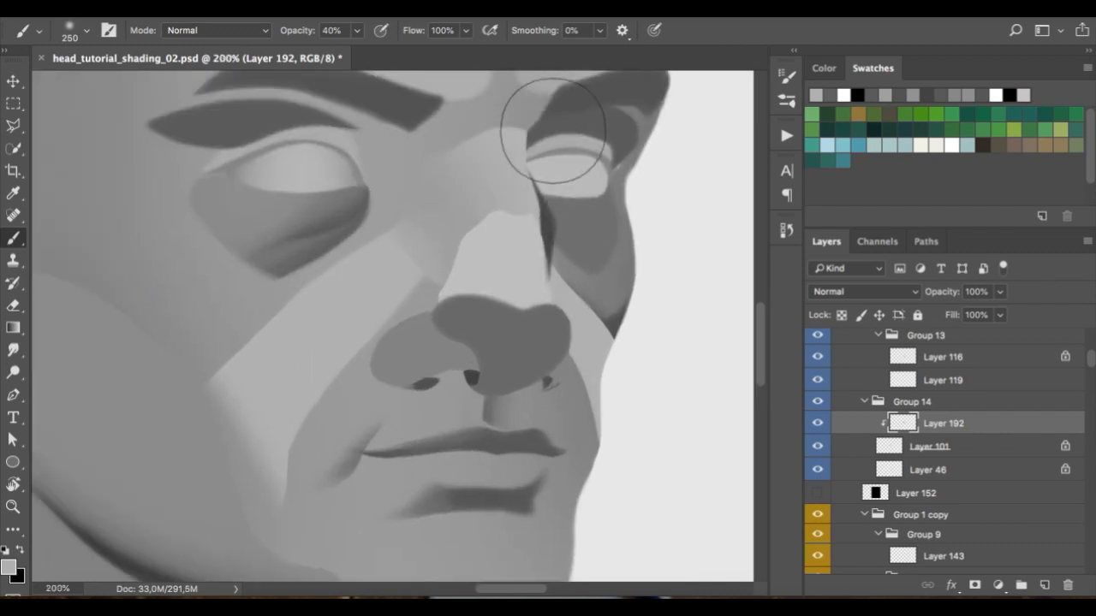
{"action": "right_click", "coordinate": [618, 115]}
{"action": "left_click", "coordinate": [669, 86]}
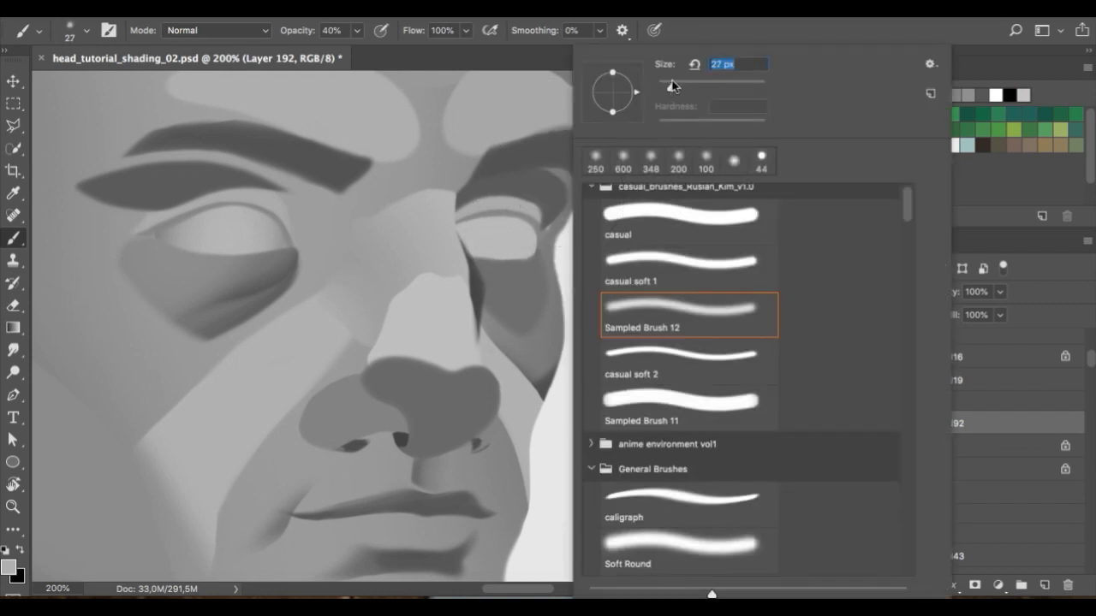
{"action": "left_click", "coordinate": [687, 34]}
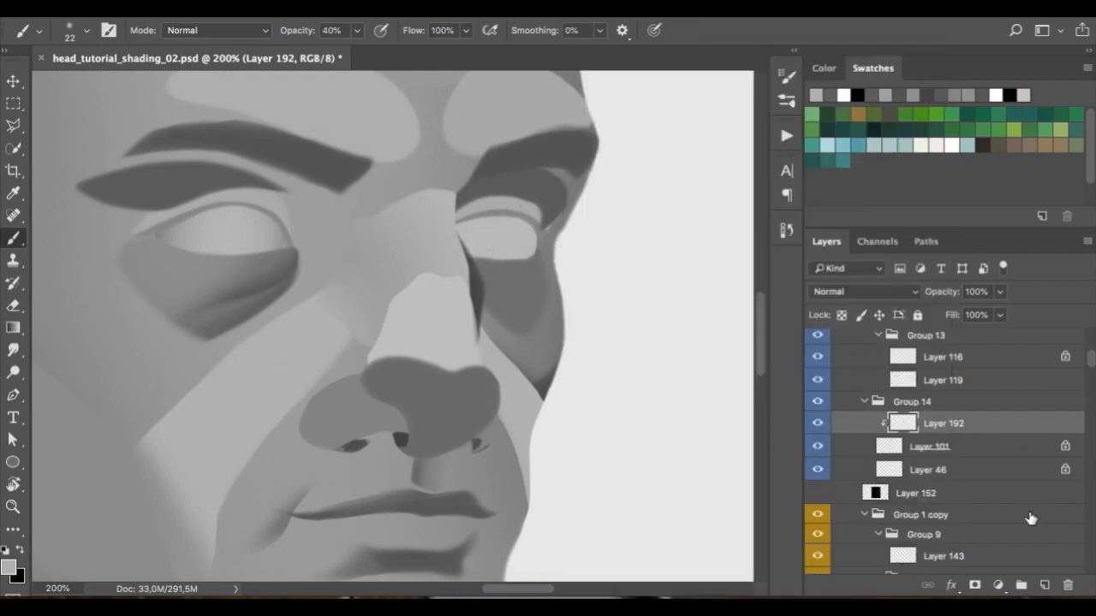
{"action": "left_click", "coordinate": [1044, 586]}
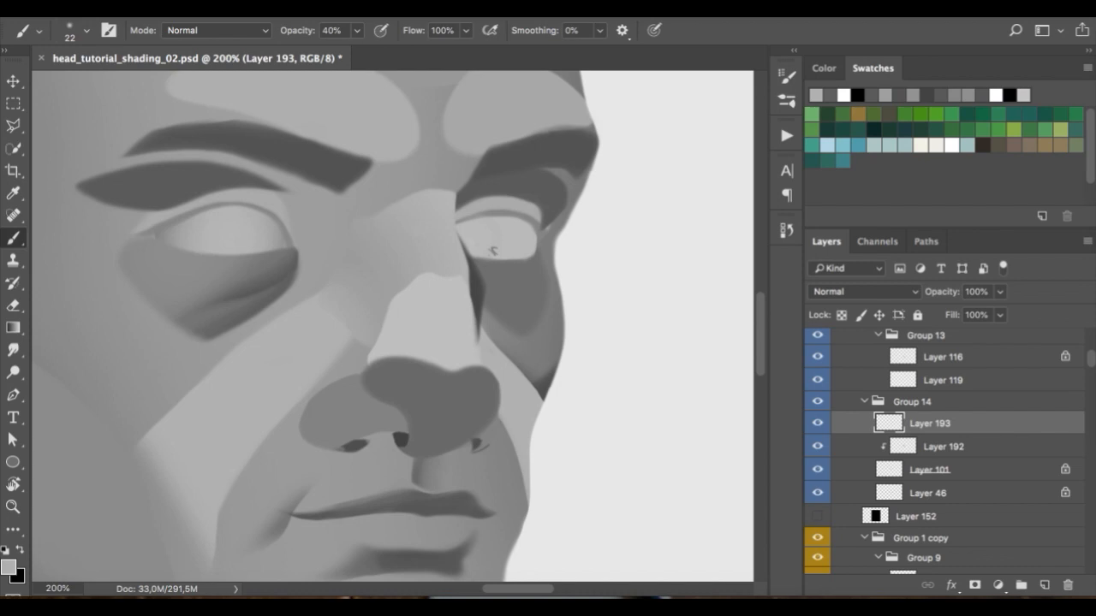
{"action": "key", "text": "d"}
{"action": "key", "text": "x"}
{"action": "right_click", "coordinate": [547, 175]}
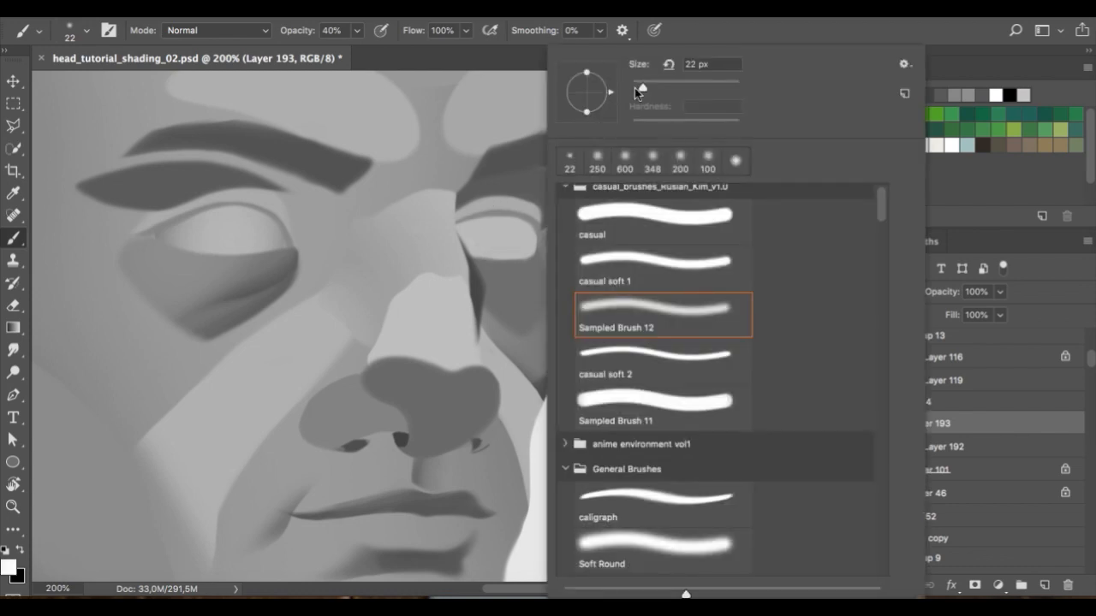
{"action": "left_click", "coordinate": [514, 60]}
- Sketch temporary white guide marks over the nose bridge, its far edge and the far eye, undoing each of them
{"action": "left_click_drag", "start_coordinate": [416, 243], "coordinate": [480, 244]}
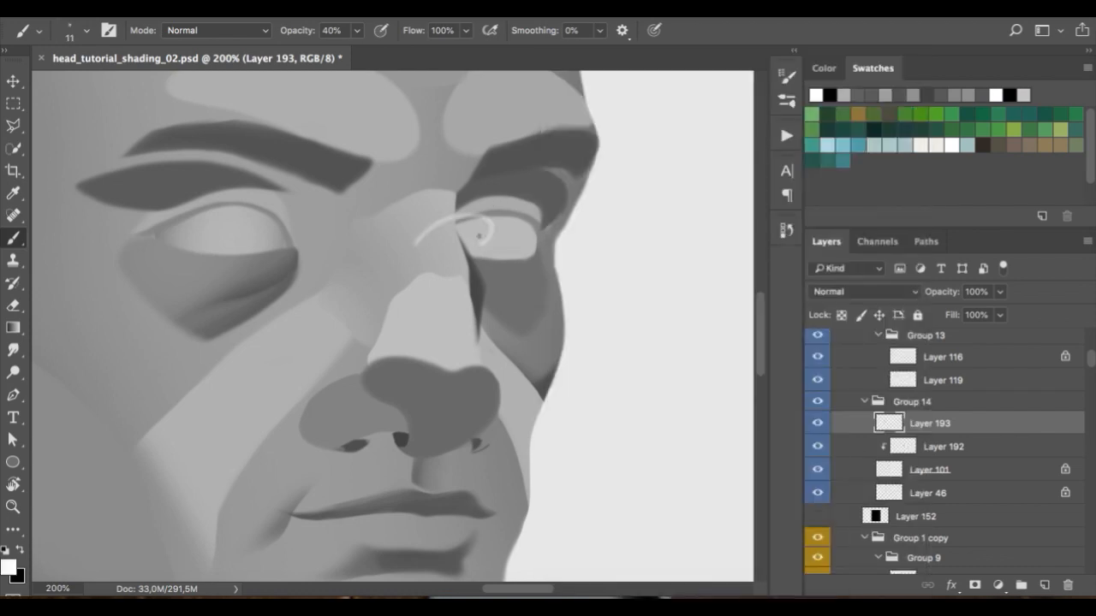
{"action": "key", "text": "ctrl+z"}
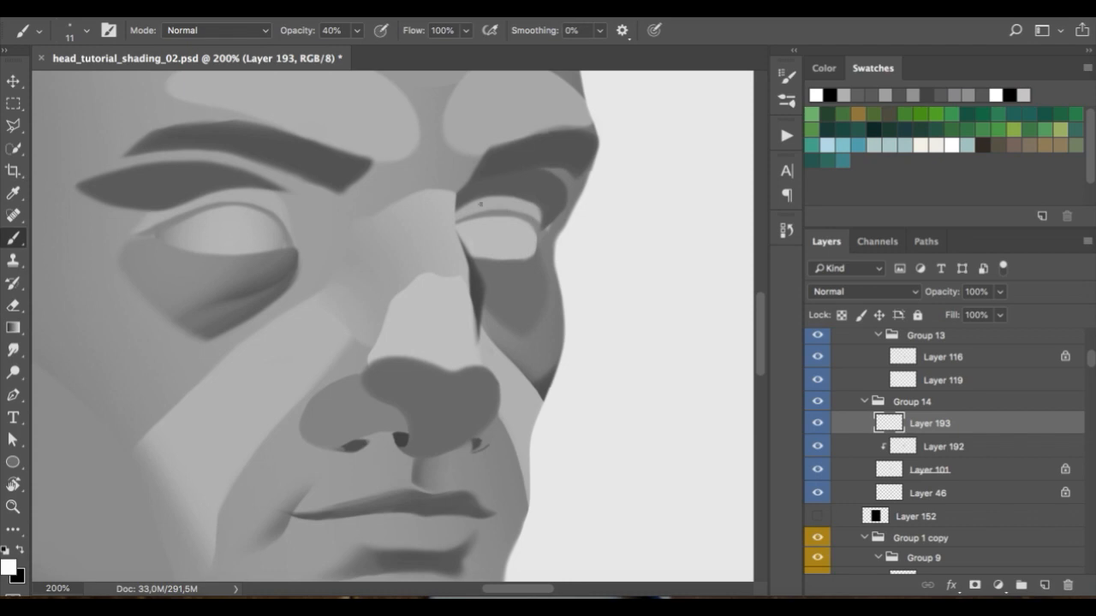
{"action": "key", "text": "ctrl+z"}
{"action": "left_click_drag", "start_coordinate": [462, 245], "coordinate": [461, 240]}
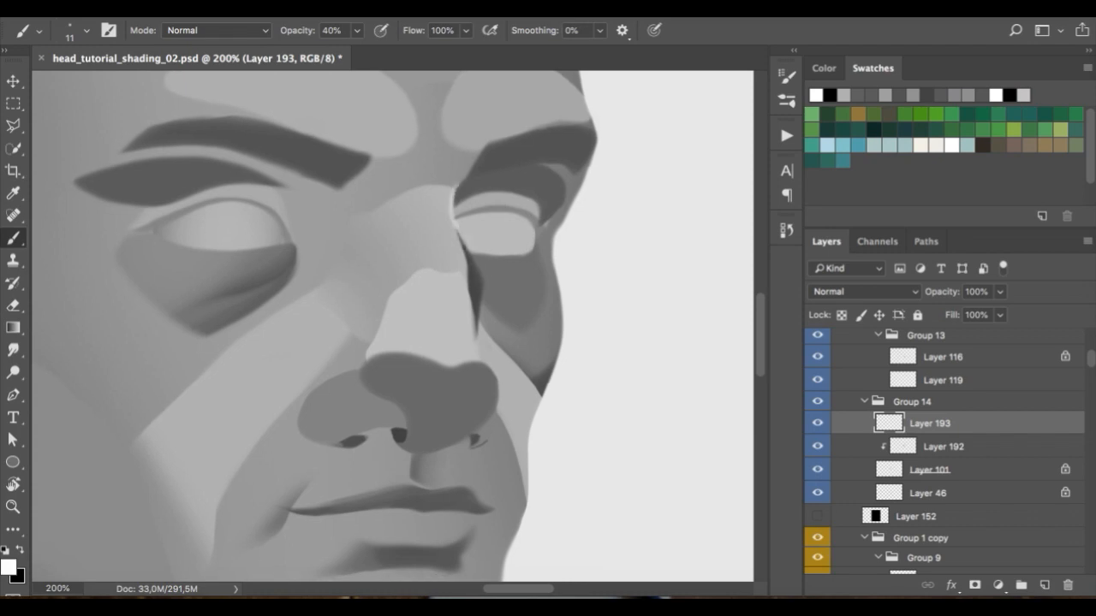
{"action": "key", "text": "ctrl+z"}
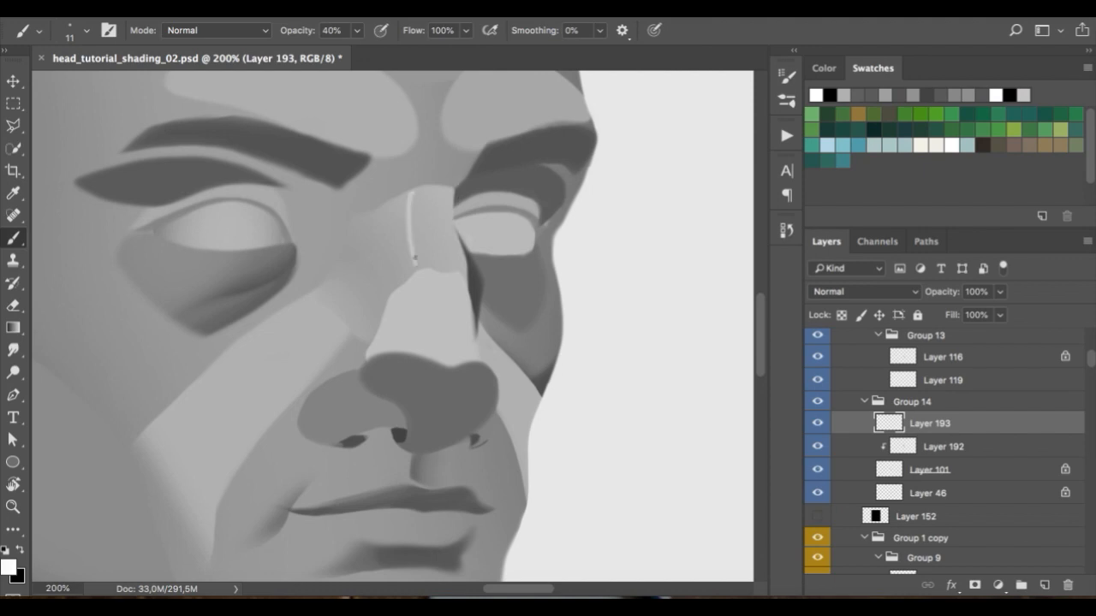
{"action": "key", "text": "ctrl+z"}
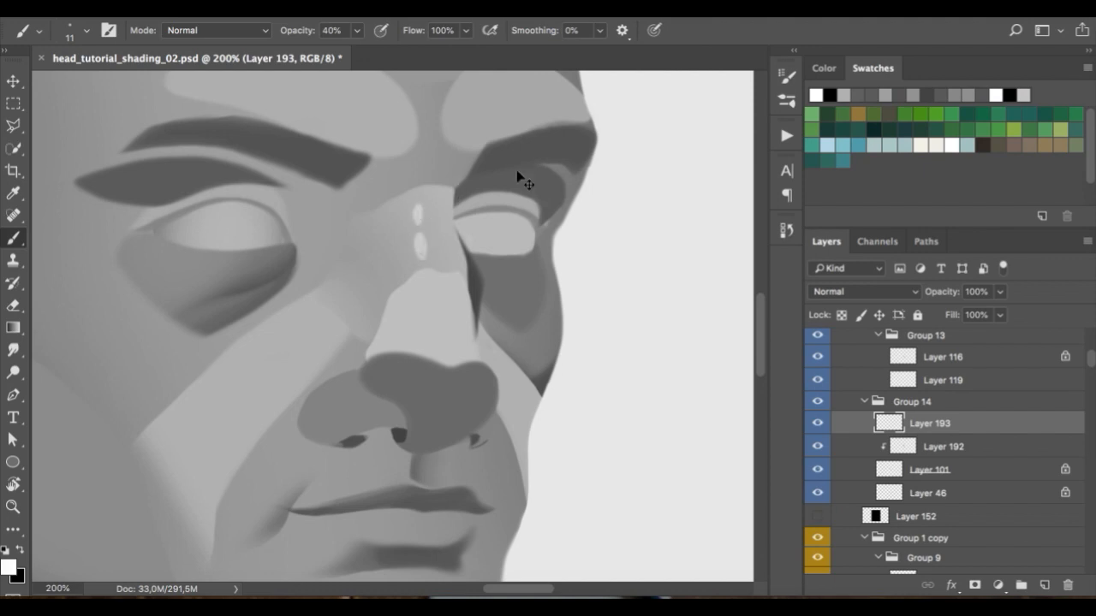
{"action": "key", "text": "ctrl+z"}
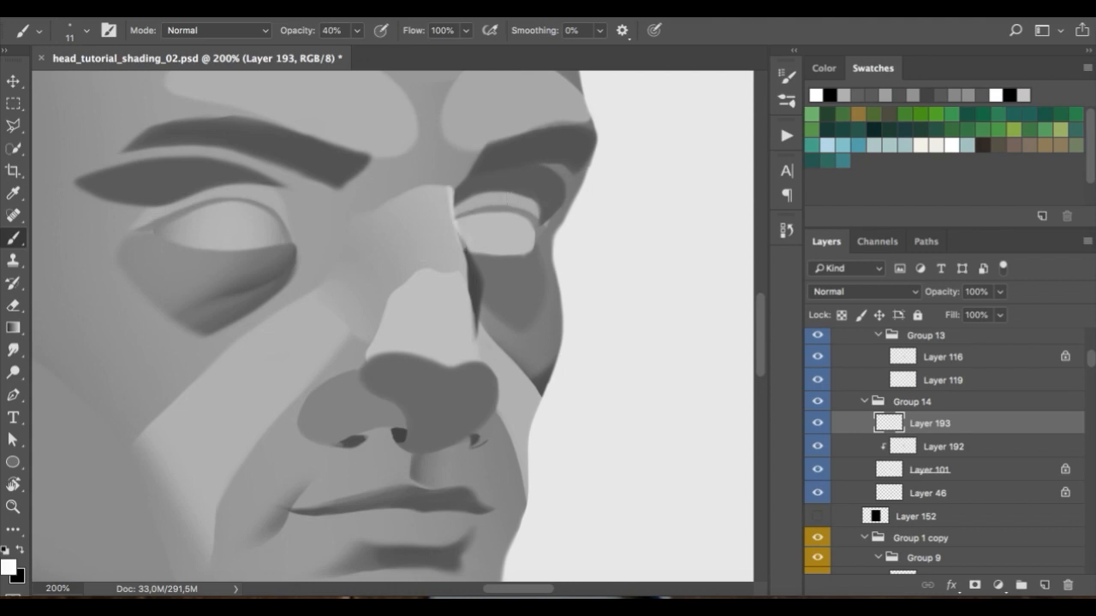
{"action": "key", "text": "ctrl+z"}
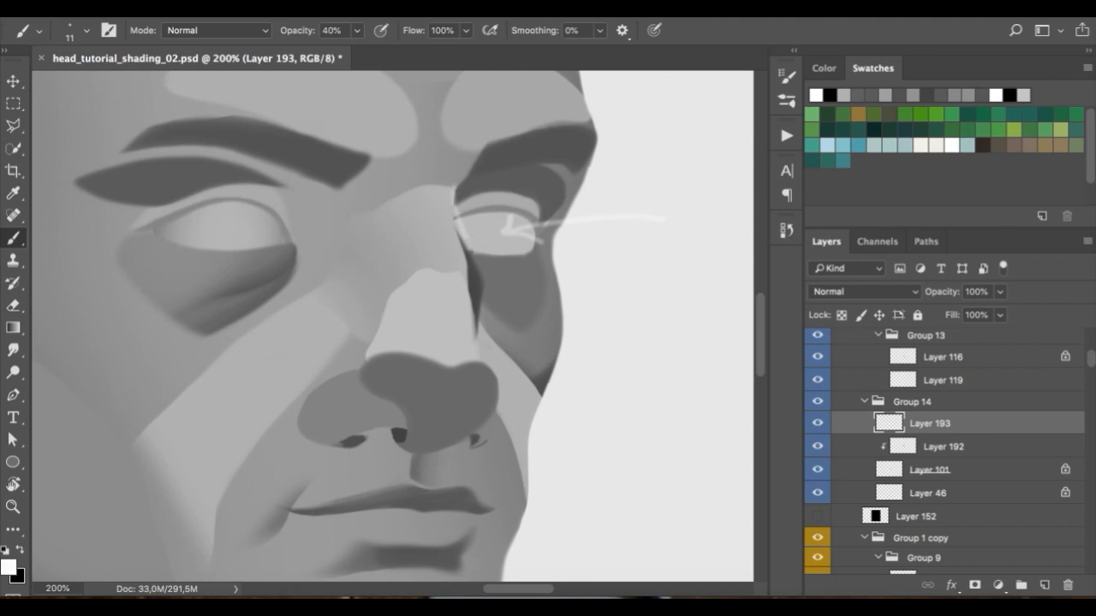
{"action": "left_click_drag", "start_coordinate": [456, 216], "coordinate": [471, 256]}
{"action": "key", "text": "ctrl+z"}
{"action": "key", "text": "ctrl+z"}
{"action": "left_click_drag", "start_coordinate": [464, 225], "coordinate": [477, 241]}
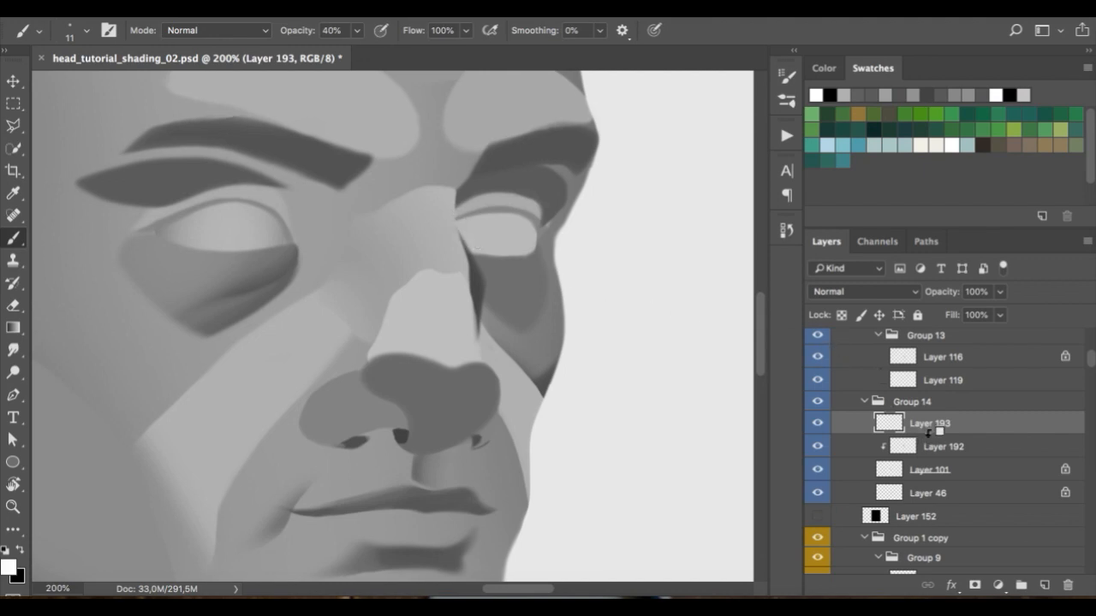
- Clip the new layer to the nose bridge and try darkening its far edge with the 80 px casual soft 1 brush in sampled shadow grey
{"action": "left_click", "coordinate": [931, 428], "text": "alt"}
{"action": "right_click", "coordinate": [574, 184]}
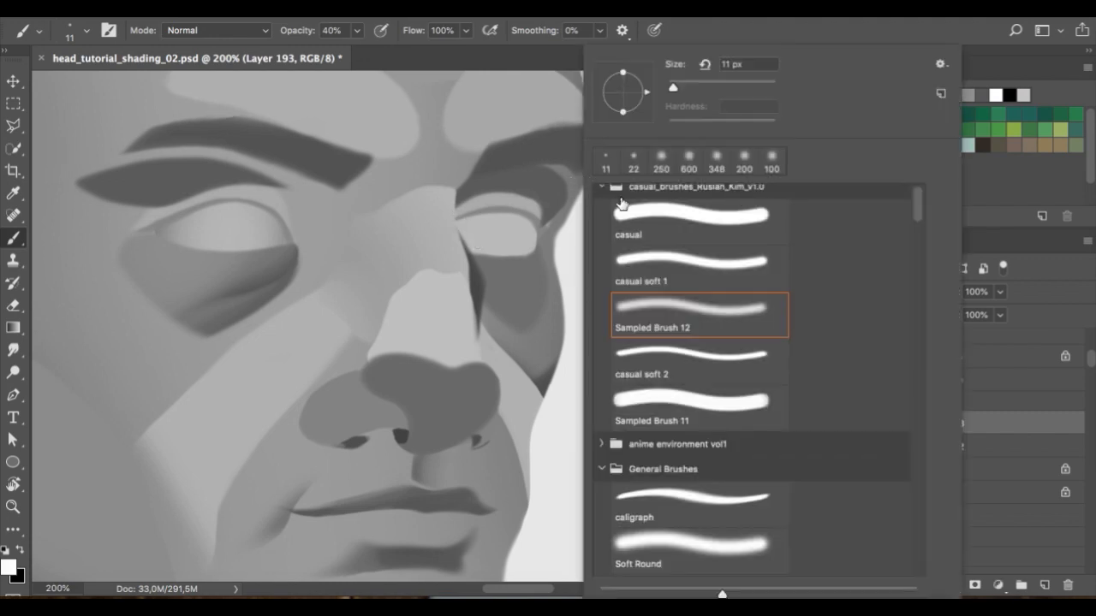
{"action": "left_click", "coordinate": [695, 264]}
{"action": "left_click", "coordinate": [746, 84]}
{"action": "left_click", "coordinate": [777, 30]}
{"action": "left_click", "coordinate": [479, 263], "text": "alt"}
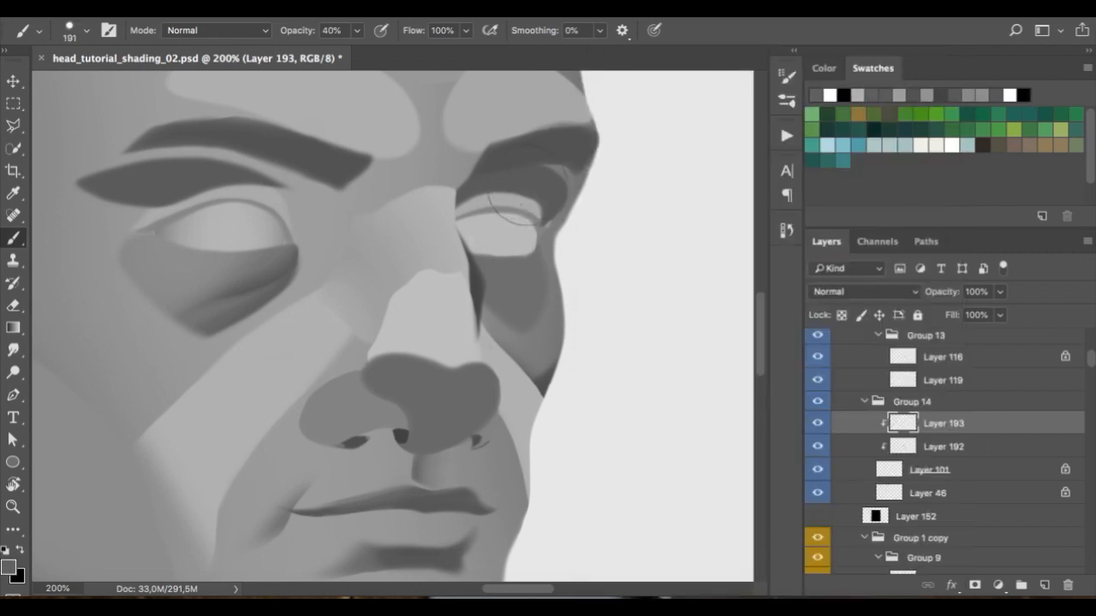
{"action": "key", "text": "bracketleft"}
{"action": "key", "text": "bracketleft"}
{"action": "key", "text": "bracketleft"}
{"action": "left_click_drag", "start_coordinate": [490, 196], "coordinate": [519, 201]}
- Switch to the casual brush at 100% opacity and try dark strokes on the nose bridge's far edge at 70 px and 40 px
{"action": "right_click", "coordinate": [530, 164]}
{"action": "left_click", "coordinate": [605, 216]}
{"action": "key", "text": "Escape"}
{"action": "key", "text": "["}
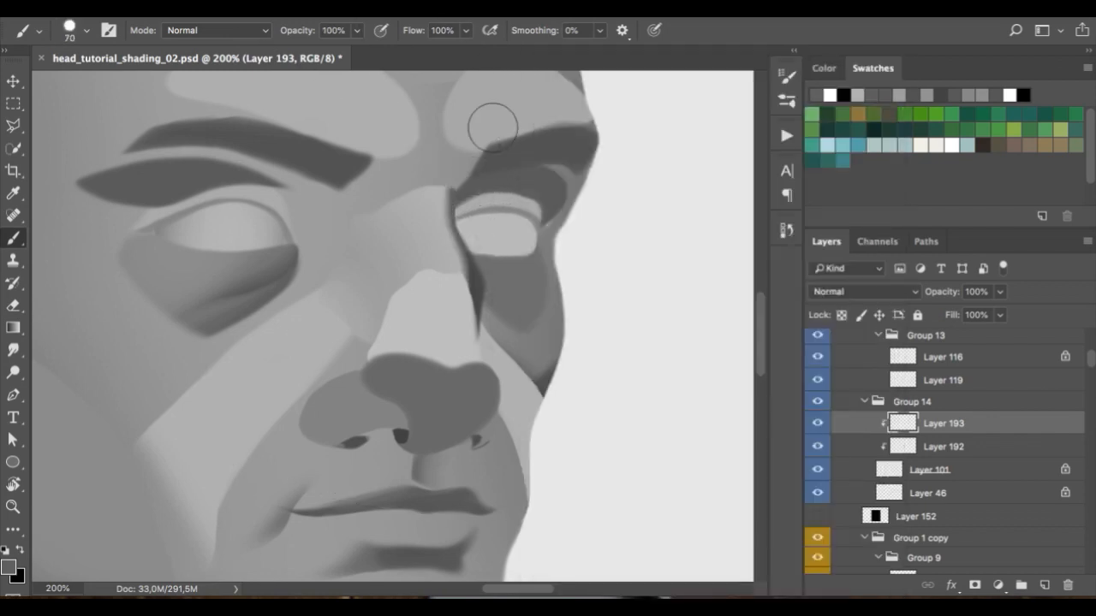
{"action": "key", "text": "bracketleft"}
{"action": "key", "text": "bracketleft"}
{"action": "key", "text": "bracketleft"}
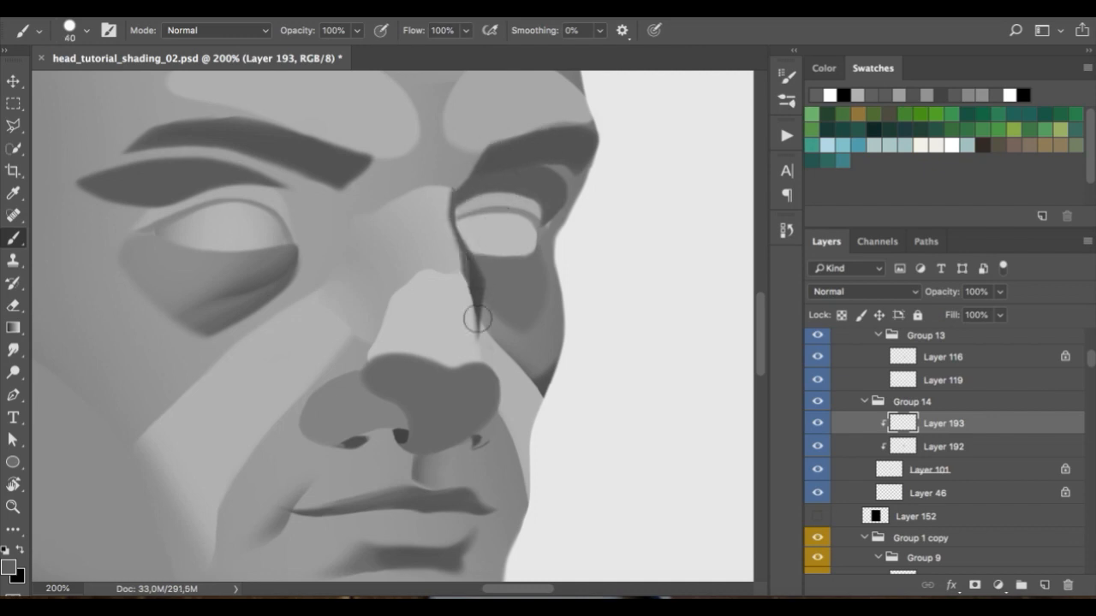
- Try thin dark strokes along the nose bridge's far edge with the casual brush at 15 px, undoing each one
{"action": "right_click", "coordinate": [509, 162]}
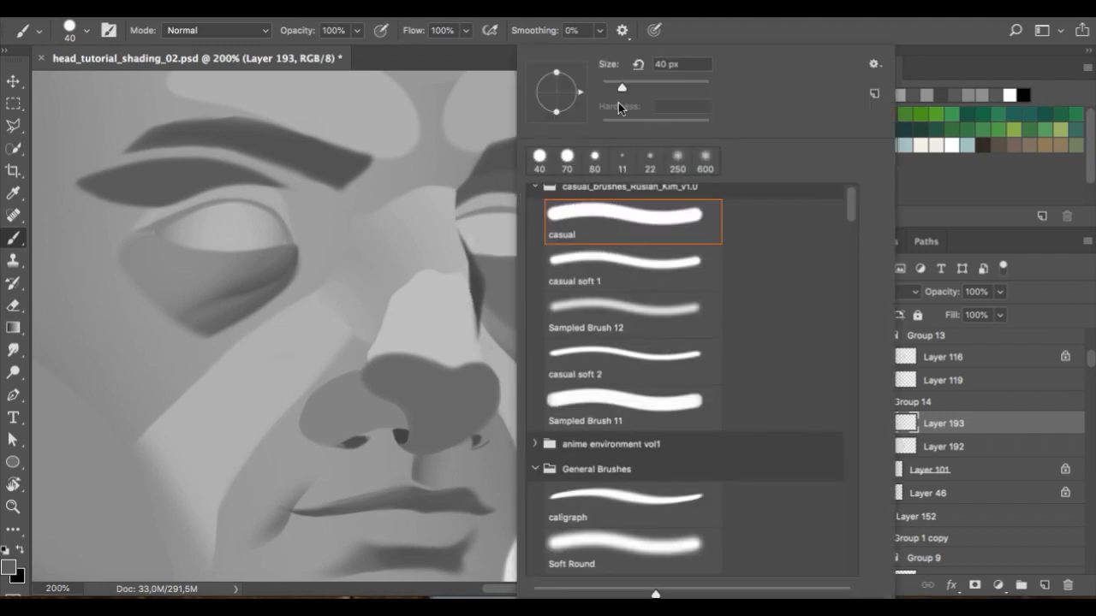
{"action": "left_click_drag", "start_coordinate": [619, 81], "coordinate": [608, 81]}
{"action": "left_click", "coordinate": [520, 49]}
{"action": "left_click_drag", "start_coordinate": [451, 198], "coordinate": [473, 273]}
{"action": "key", "text": "ctrl+z"}
{"action": "left_click_drag", "start_coordinate": [455, 227], "coordinate": [471, 282]}
{"action": "key", "text": "ctrl+z"}
{"action": "left_click_drag", "start_coordinate": [456, 191], "coordinate": [466, 261]}
{"action": "key", "text": "ctrl+z"}
{"action": "left_click_drag", "start_coordinate": [457, 191], "coordinate": [467, 264]}
{"action": "key", "text": "ctrl+z"}
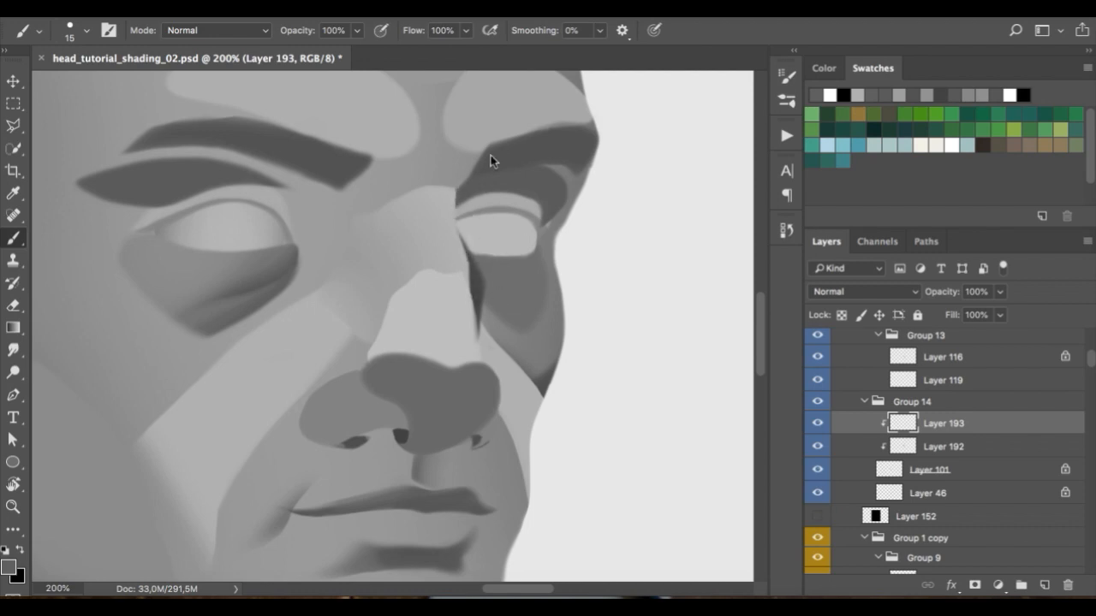
- Darken the nose bridge's far edge in dark grey with the casual brush at 62 px and full opacity
{"action": "right_click", "coordinate": [491, 156]}
{"action": "left_click_drag", "start_coordinate": [595, 85], "coordinate": [602, 88]}
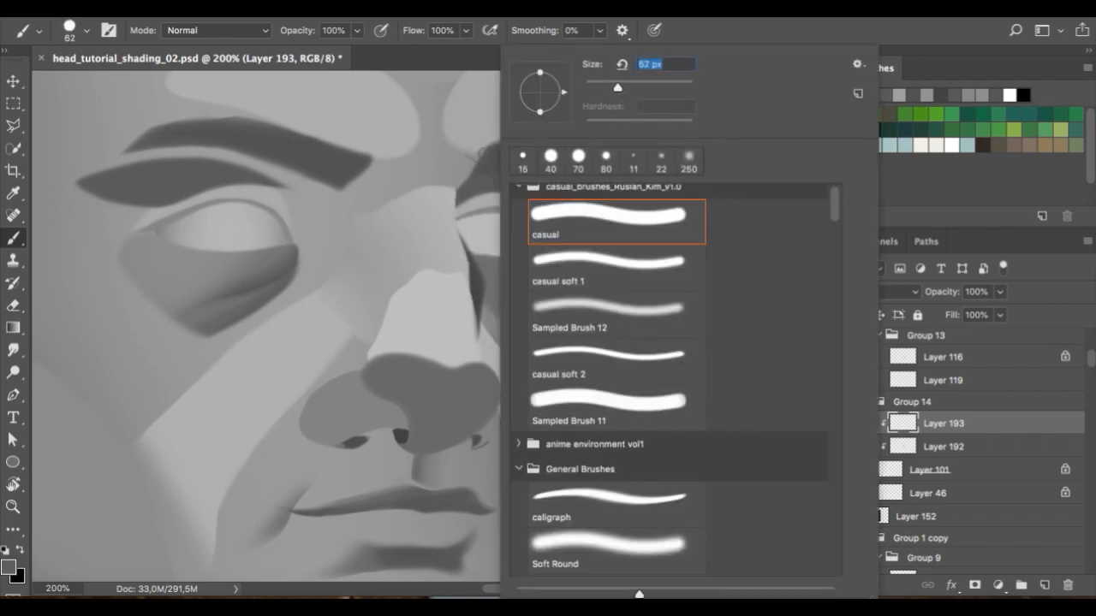
{"action": "left_click", "coordinate": [477, 174]}
{"action": "left_click_drag", "start_coordinate": [468, 278], "coordinate": [452, 196]}
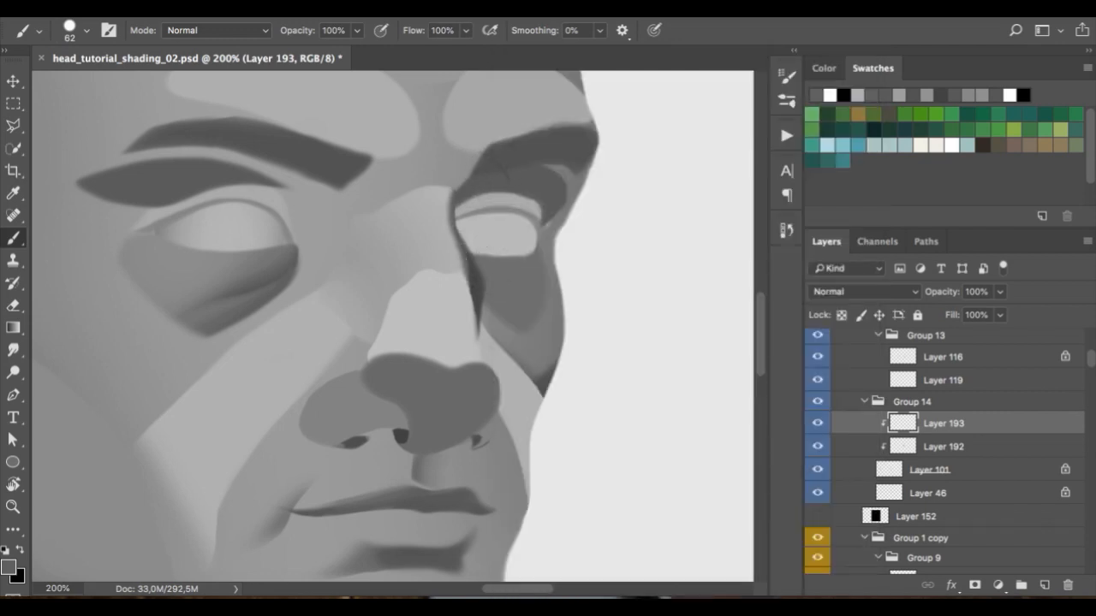
- Try softening the upper end of the dark nose bridge edge with a 39 px casual soft 1 eraser, and undo the stroke
{"action": "key", "text": "e"}
{"action": "right_click", "coordinate": [486, 144]}
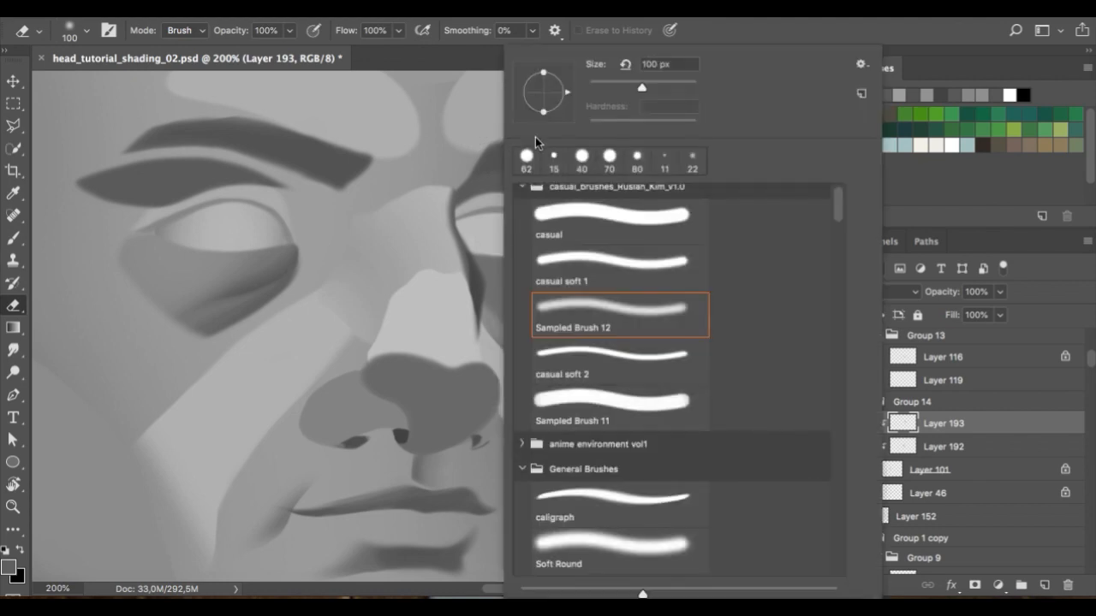
{"action": "left_click", "coordinate": [575, 250]}
{"action": "left_click", "coordinate": [627, 72]}
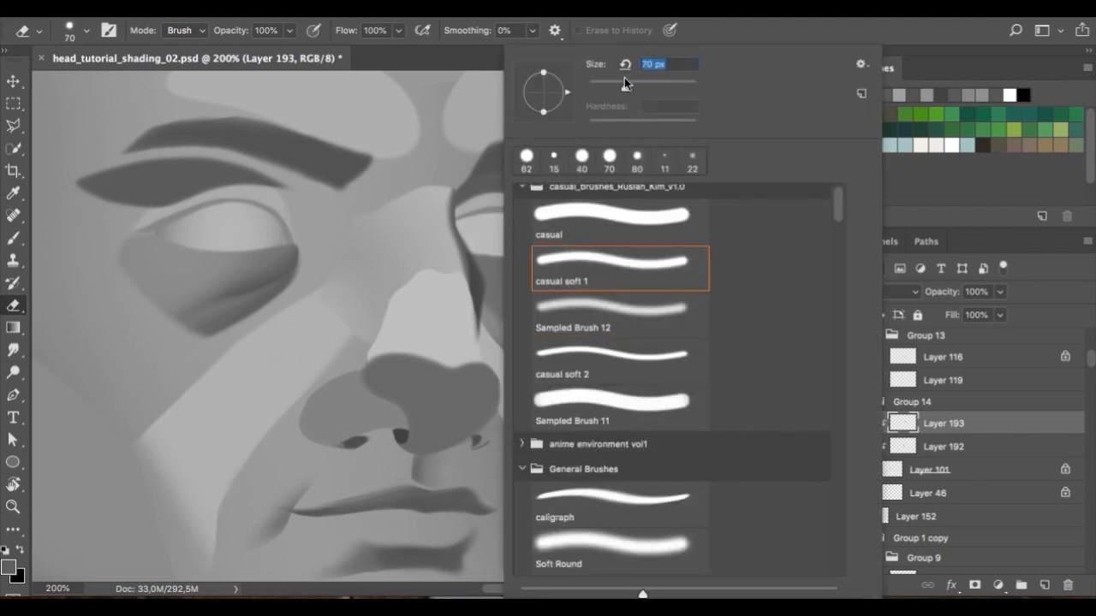
{"action": "left_click_drag", "start_coordinate": [611, 83], "coordinate": [608, 83]}
{"action": "left_click", "coordinate": [442, 189]}
{"action": "left_click_drag", "start_coordinate": [450, 175], "coordinate": [439, 241]}
{"action": "key", "text": "ctrl+z"}
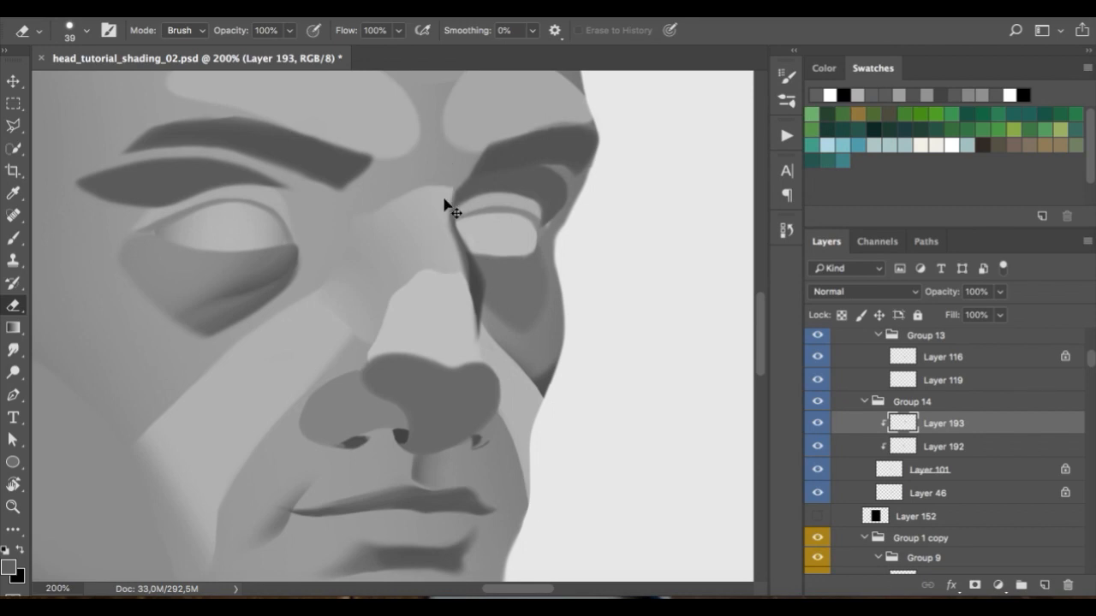
- Add another new layer above the nose bridge shading and set the casual brush to 3 px in white
{"action": "key", "text": "ctrl+plus"}
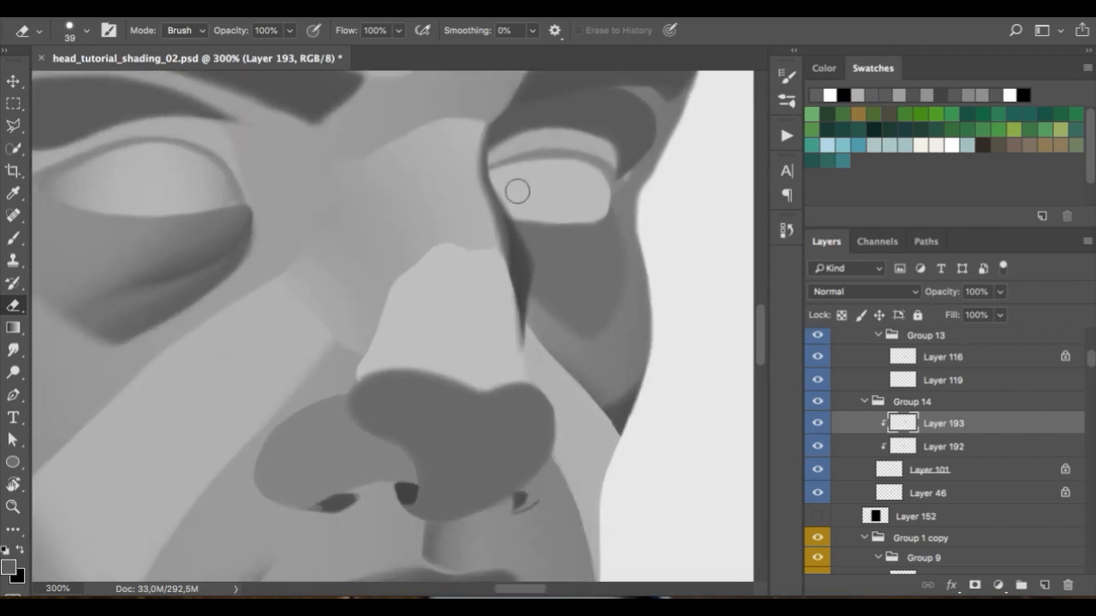
{"action": "mouse_move", "coordinate": [501, 199]}
{"action": "left_mouse_down"}
{"action": "mouse_move", "coordinate": [470, 235]}
{"action": "mouse_move", "coordinate": [484, 218]}
{"action": "mouse_move", "coordinate": [346, 214]}
{"action": "left_mouse_up"}
{"action": "key", "text": "b"}
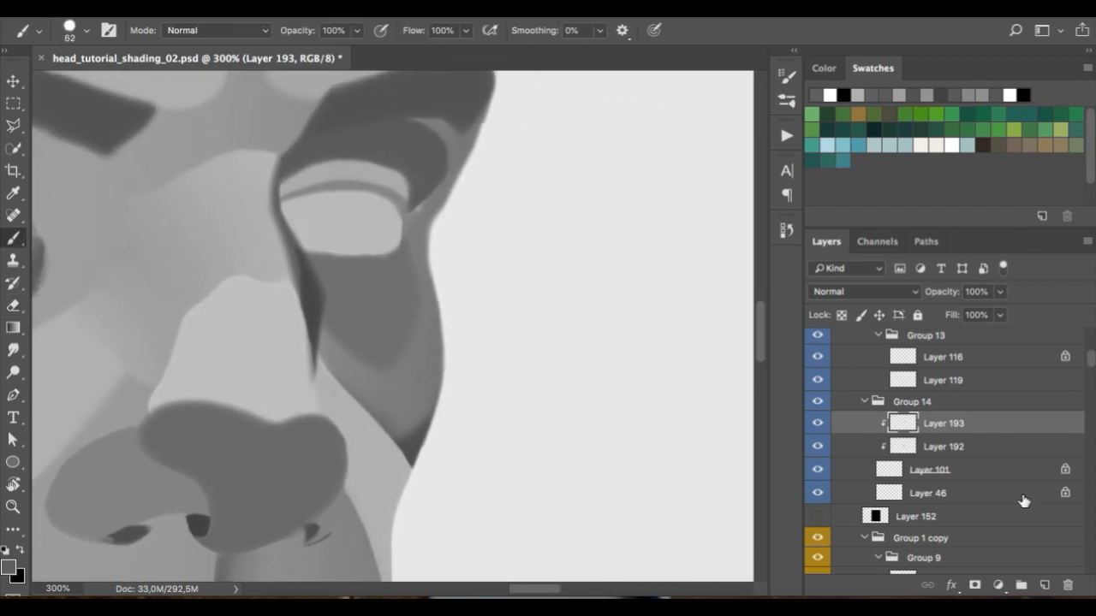
{"action": "left_click", "coordinate": [1044, 585]}
{"action": "key", "text": "d"}
{"action": "key", "text": "x"}
{"action": "right_click", "coordinate": [600, 194]}
{"action": "left_click", "coordinate": [695, 84]}
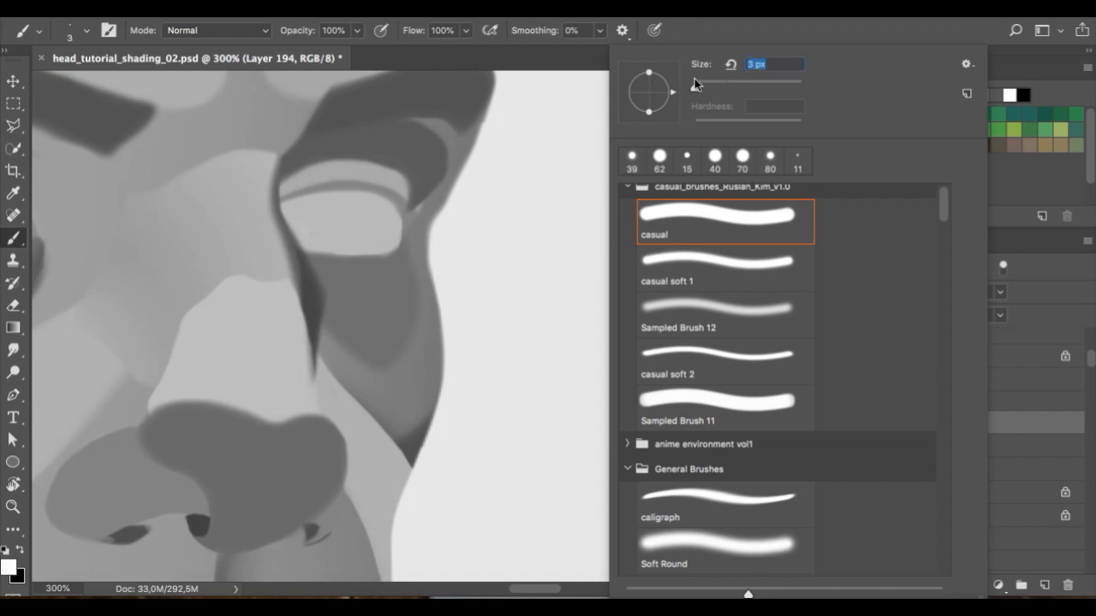
{"action": "left_click", "coordinate": [696, 31]}
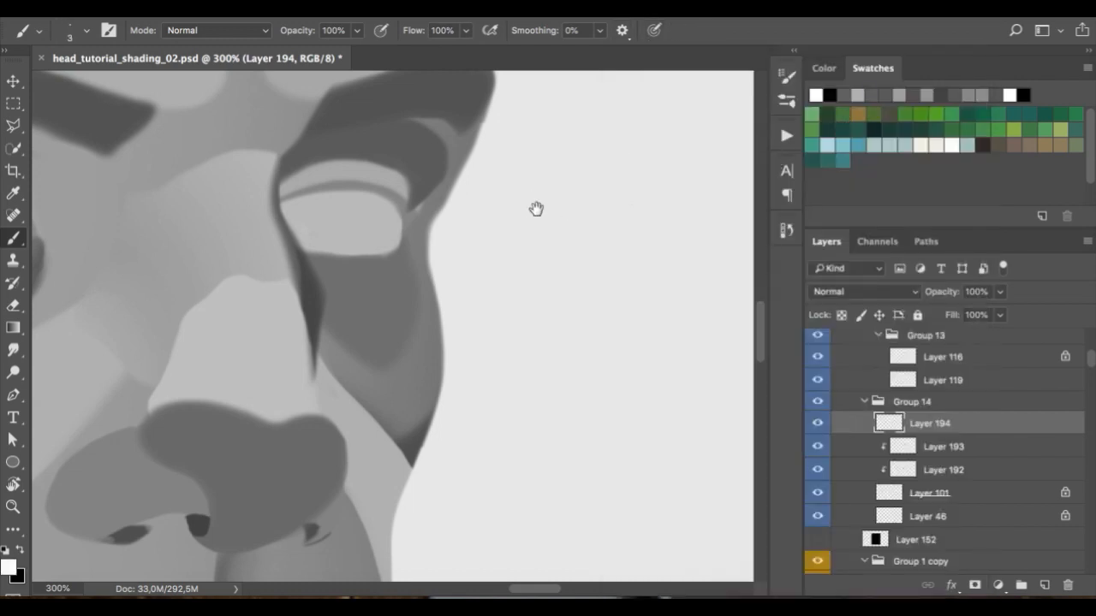
- Draw a white cross-contour line over the nose bridge from the near cheek side round its far edge, redoing the first attempt
{"action": "left_click_drag", "start_coordinate": [181, 218], "coordinate": [252, 190]}
{"action": "key", "text": "ctrl+z"}
{"action": "mouse_move", "coordinate": [135, 259]}
{"action": "left_mouse_down"}
{"action": "mouse_move", "coordinate": [204, 202]}
{"action": "mouse_move", "coordinate": [232, 195]}
{"action": "mouse_move", "coordinate": [268, 199]}
{"action": "mouse_move", "coordinate": [284, 216]}
{"action": "mouse_move", "coordinate": [288, 253]}
{"action": "left_mouse_up"}
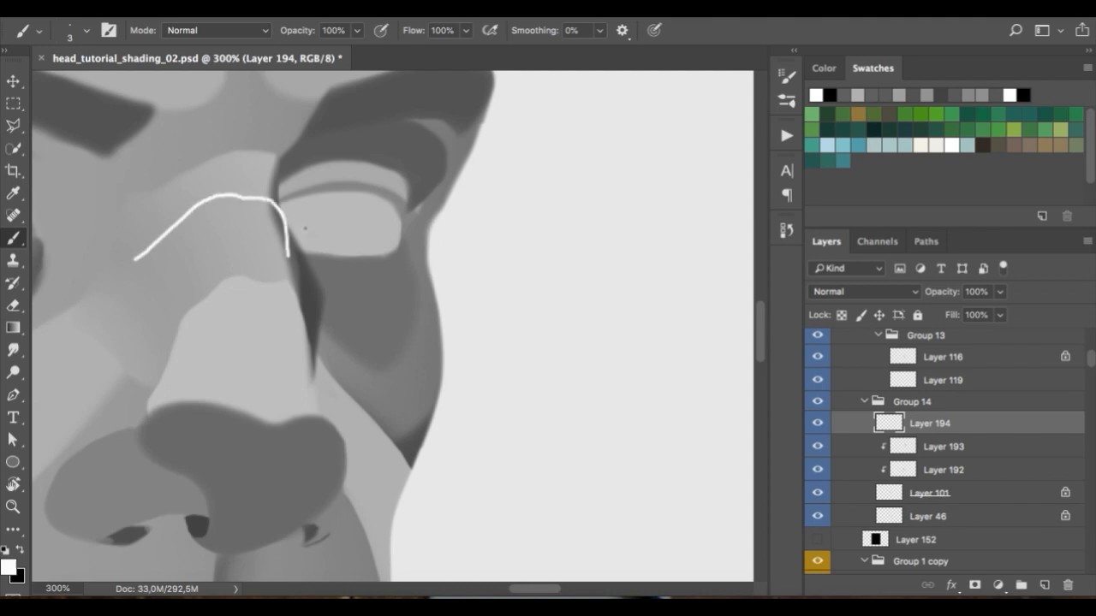
- Sketch the nose bridge's form as a curved white slab in the empty area beside the face and hatch its narrow far side
{"action": "left_click_drag", "start_coordinate": [594, 259], "coordinate": [554, 250]}
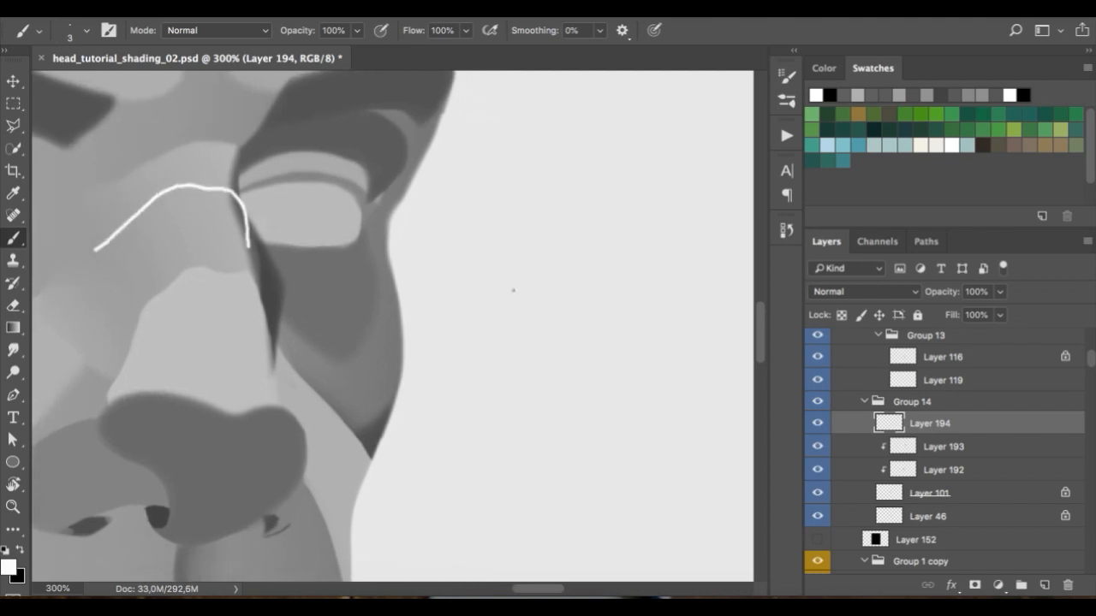
{"action": "mouse_move", "coordinate": [483, 310]}
{"action": "left_mouse_down"}
{"action": "mouse_move", "coordinate": [567, 230]}
{"action": "mouse_move", "coordinate": [629, 226]}
{"action": "mouse_move", "coordinate": [639, 298]}
{"action": "left_mouse_up"}
{"action": "mouse_move", "coordinate": [483, 308]}
{"action": "left_mouse_down"}
{"action": "mouse_move", "coordinate": [490, 195]}
{"action": "mouse_move", "coordinate": [627, 148]}
{"action": "mouse_move", "coordinate": [633, 299]}
{"action": "left_mouse_up"}
{"action": "key", "text": "ctrl+z"}
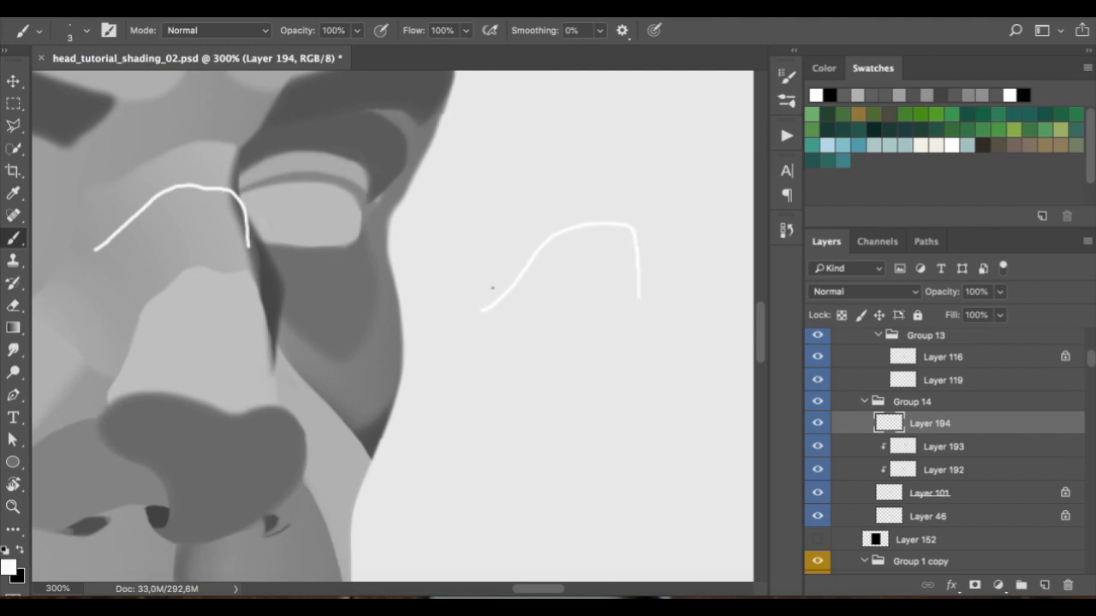
{"action": "mouse_move", "coordinate": [484, 308]}
{"action": "left_mouse_down"}
{"action": "mouse_move", "coordinate": [504, 198]}
{"action": "mouse_move", "coordinate": [568, 159]}
{"action": "mouse_move", "coordinate": [648, 173]}
{"action": "mouse_move", "coordinate": [638, 294]}
{"action": "left_mouse_up"}
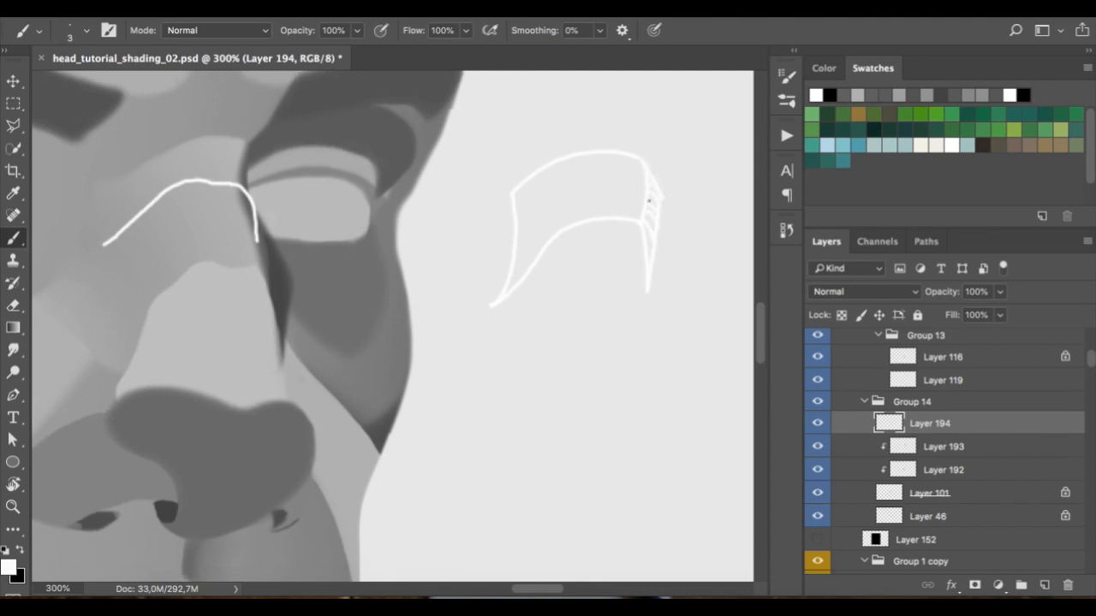
{"action": "mouse_move", "coordinate": [670, 193]}
{"action": "left_mouse_down"}
{"action": "mouse_move", "coordinate": [633, 190]}
{"action": "mouse_move", "coordinate": [643, 187]}
{"action": "left_mouse_up"}
- Erase the sharp upper corner of the white slab sketch and rework the hatching along its turning edge
{"action": "key", "text": "e"}
{"action": "key", "text": "b"}
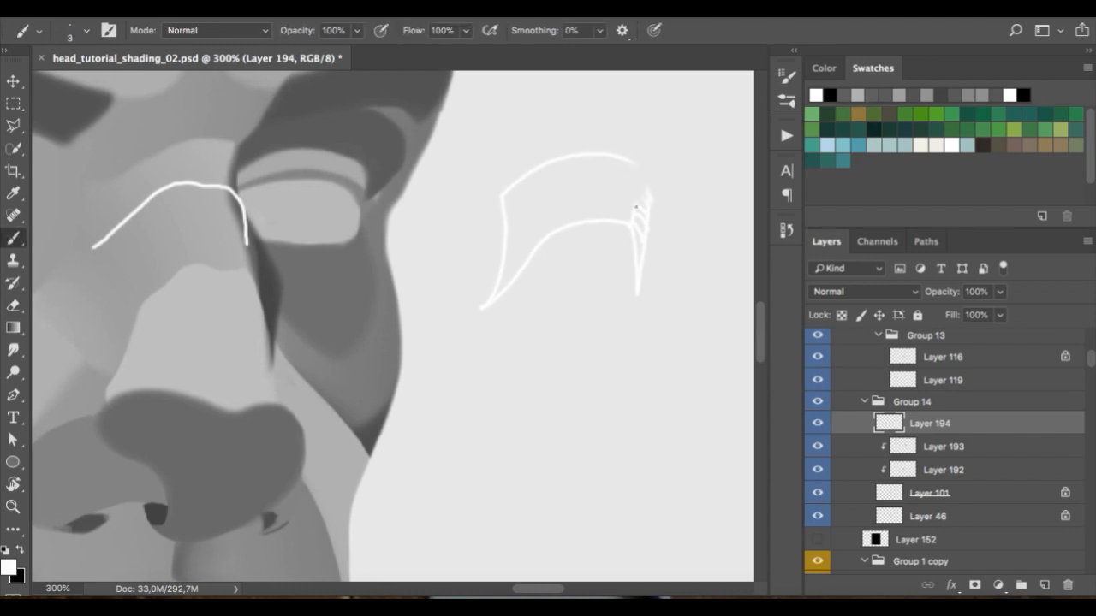
{"action": "key", "text": "super+z"}
{"action": "left_click_drag", "start_coordinate": [592, 257], "coordinate": [548, 215]}
{"action": "mouse_move", "coordinate": [541, 251]}
{"action": "left_mouse_down"}
{"action": "mouse_move", "coordinate": [694, 208]}
{"action": "mouse_move", "coordinate": [577, 225]}
{"action": "mouse_move", "coordinate": [674, 197]}
{"action": "left_mouse_up"}
{"action": "mouse_move", "coordinate": [518, 190]}
{"action": "left_mouse_down"}
{"action": "mouse_move", "coordinate": [438, 196]}
{"action": "mouse_move", "coordinate": [314, 182]}
{"action": "left_mouse_up"}
{"action": "mouse_move", "coordinate": [649, 156]}
{"action": "left_mouse_down"}
{"action": "mouse_move", "coordinate": [382, 220]}
{"action": "mouse_move", "coordinate": [591, 209]}
{"action": "left_mouse_up"}
{"action": "left_click_drag", "start_coordinate": [414, 198], "coordinate": [600, 193]}
{"action": "mouse_move", "coordinate": [412, 207]}
{"action": "left_mouse_down"}
{"action": "mouse_move", "coordinate": [444, 209]}
{"action": "mouse_move", "coordinate": [425, 193]}
{"action": "left_mouse_up"}
- Select the nose tip's dark underside layer, add a new layer above it, and switch the brush colour to black
{"action": "key", "text": "super+minus"}
{"action": "left_click_drag", "start_coordinate": [425, 269], "coordinate": [496, 205]}
{"action": "key", "text": "v"}
{"action": "left_click", "coordinate": [420, 306], "text": "ctrl"}
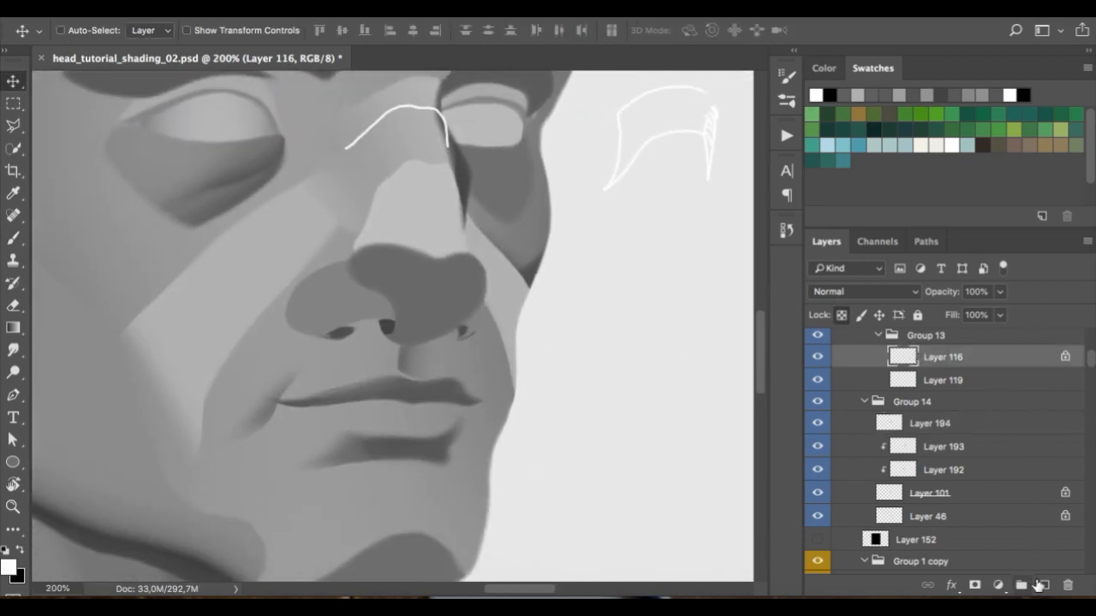
{"action": "left_click", "coordinate": [1038, 586]}
{"action": "key", "text": "b"}
{"action": "key", "text": "x"}
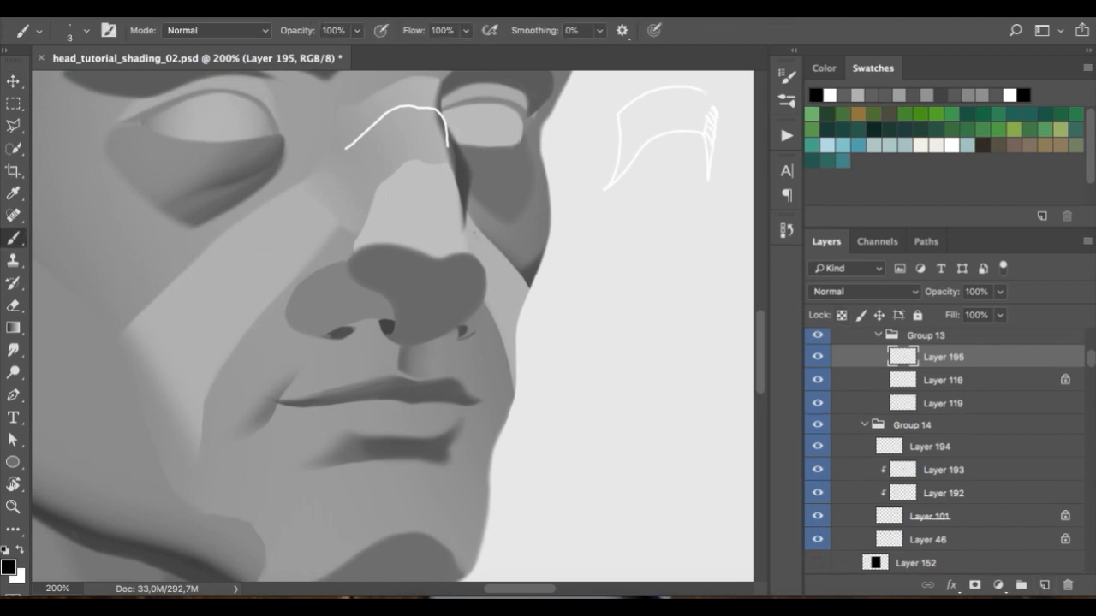
- Paint a solid black cast shadow under the nose with a 49 px brush and move its layer to the top of the brush group
{"action": "right_click", "coordinate": [474, 205]}
{"action": "left_click", "coordinate": [591, 88]}
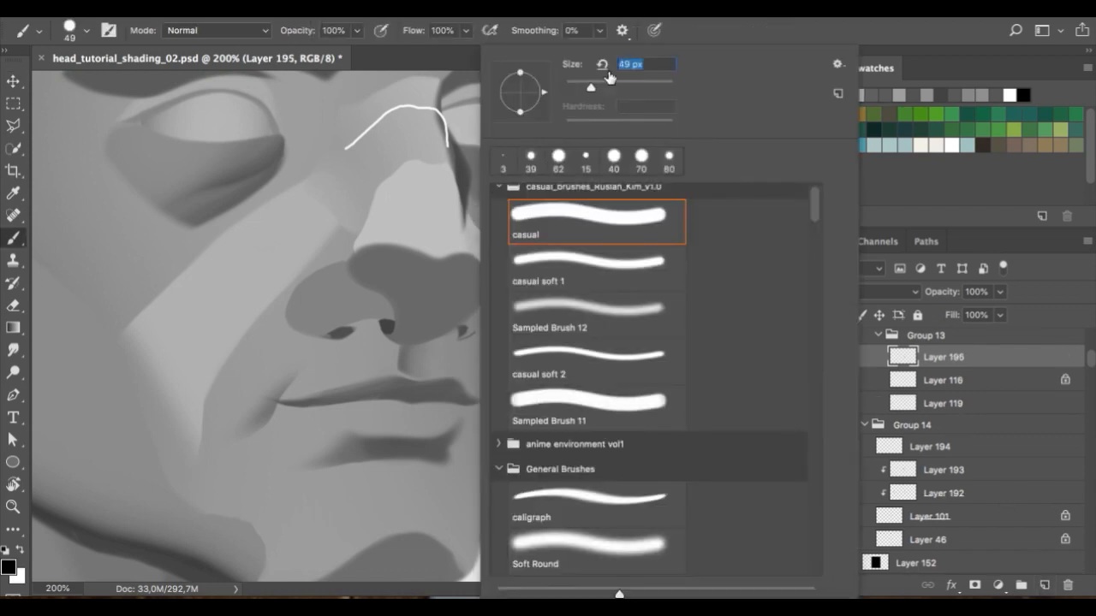
{"action": "left_click", "coordinate": [715, 37]}
{"action": "mouse_move", "coordinate": [384, 263]}
{"action": "left_mouse_down"}
{"action": "mouse_move", "coordinate": [399, 328]}
{"action": "mouse_move", "coordinate": [387, 247]}
{"action": "mouse_move", "coordinate": [385, 258]}
{"action": "left_mouse_up"}
{"action": "left_click_drag", "start_coordinate": [382, 300], "coordinate": [380, 299]}
{"action": "mouse_move", "coordinate": [295, 295]}
{"action": "left_mouse_down"}
{"action": "mouse_move", "coordinate": [380, 343]}
{"action": "mouse_move", "coordinate": [383, 304]}
{"action": "mouse_move", "coordinate": [440, 312]}
{"action": "left_mouse_up"}
{"action": "mouse_move", "coordinate": [377, 286]}
{"action": "left_mouse_down"}
{"action": "mouse_move", "coordinate": [461, 306]}
{"action": "mouse_move", "coordinate": [416, 353]}
{"action": "mouse_move", "coordinate": [459, 311]}
{"action": "left_mouse_up"}
{"action": "mouse_move", "coordinate": [965, 359]}
{"action": "left_mouse_down"}
{"action": "mouse_move", "coordinate": [967, 188]}
{"action": "mouse_move", "coordinate": [949, 361]}
{"action": "left_mouse_up"}
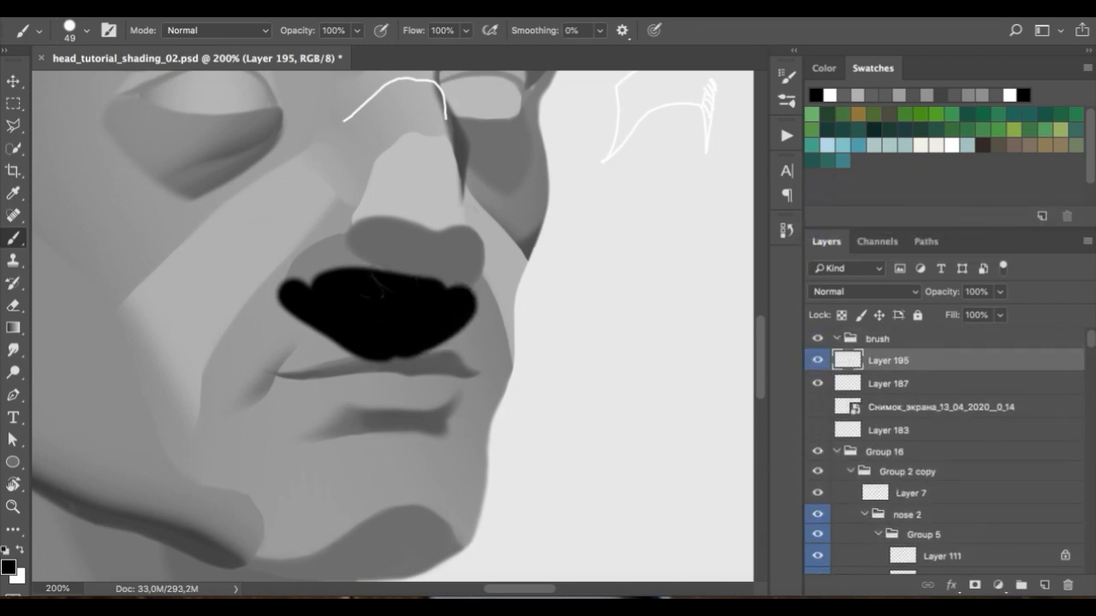
- Erase the black shadow's upper edge around the nose wings and set its layer opacity to 57%
{"action": "key", "text": "e"}
{"action": "left_click_drag", "start_coordinate": [282, 282], "coordinate": [382, 247]}
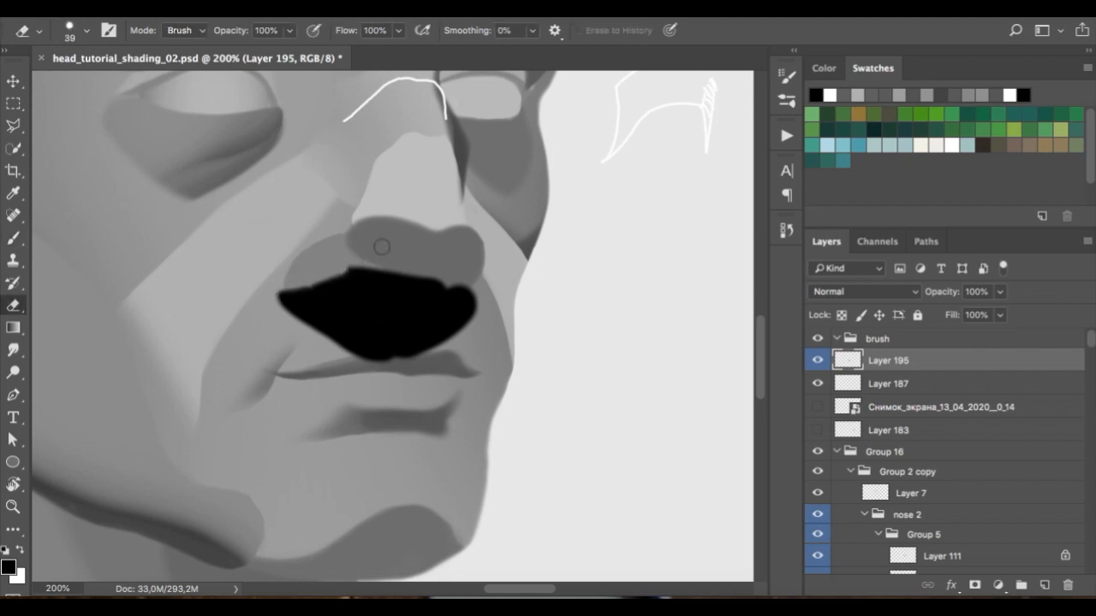
{"action": "left_click", "coordinate": [999, 291]}
{"action": "left_click_drag", "start_coordinate": [1002, 313], "coordinate": [960, 314]}
{"action": "left_click", "coordinate": [305, 288]}
{"action": "mouse_move", "coordinate": [299, 286]}
{"action": "left_mouse_down"}
{"action": "mouse_move", "coordinate": [418, 262]}
{"action": "mouse_move", "coordinate": [338, 274]}
{"action": "mouse_move", "coordinate": [470, 284]}
{"action": "left_mouse_up"}
{"action": "key", "text": "super+z"}
{"action": "left_click_drag", "start_coordinate": [393, 268], "coordinate": [470, 273]}
- Soften the shadow's upper edge beneath the nose with the Sampled Brush 12 eraser at 143 px
{"action": "right_click", "coordinate": [475, 161]}
{"action": "left_click", "coordinate": [589, 312]}
{"action": "left_click", "coordinate": [621, 86]}
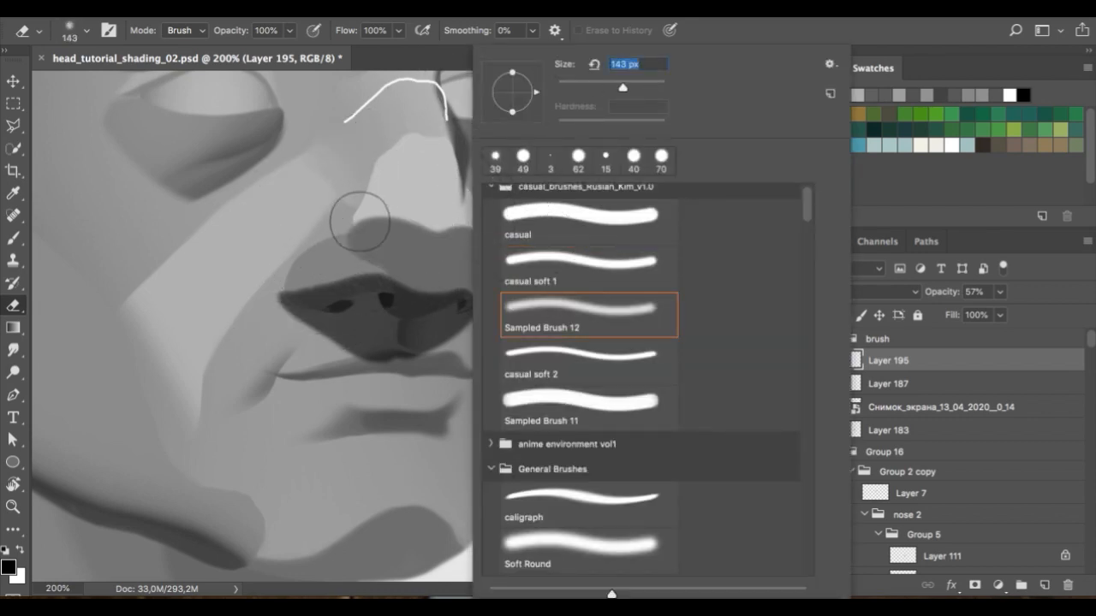
{"action": "left_click_drag", "start_coordinate": [301, 263], "coordinate": [402, 243]}
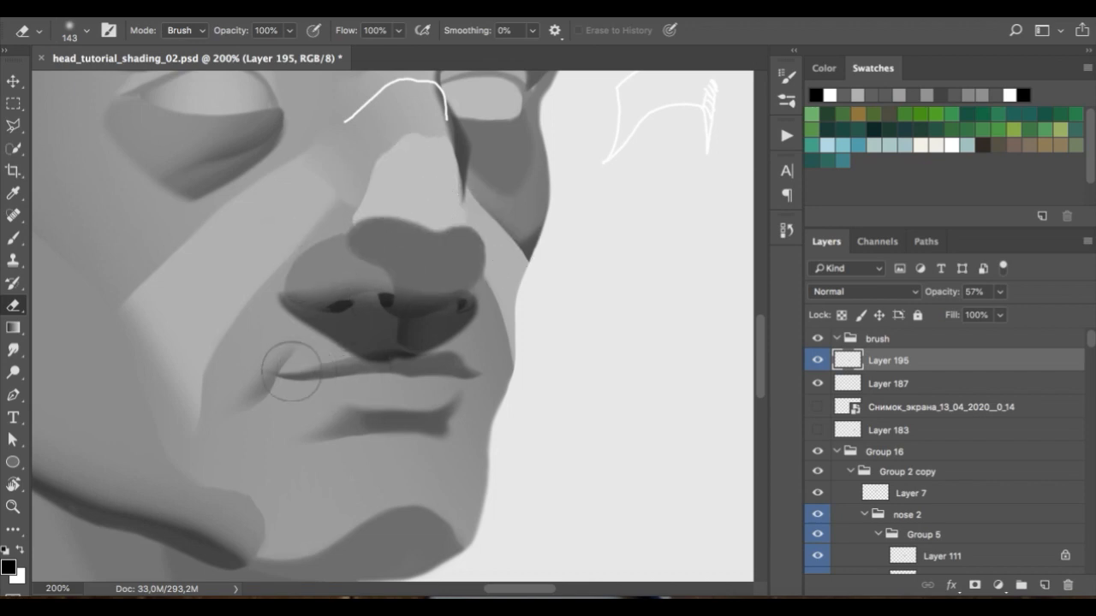
- Trim the cast shadow's near corner and side edge beside the nose wing with the casual soft 1 eraser, ending at 23 px
{"action": "right_click", "coordinate": [473, 206]}
{"action": "left_click", "coordinate": [531, 165]}
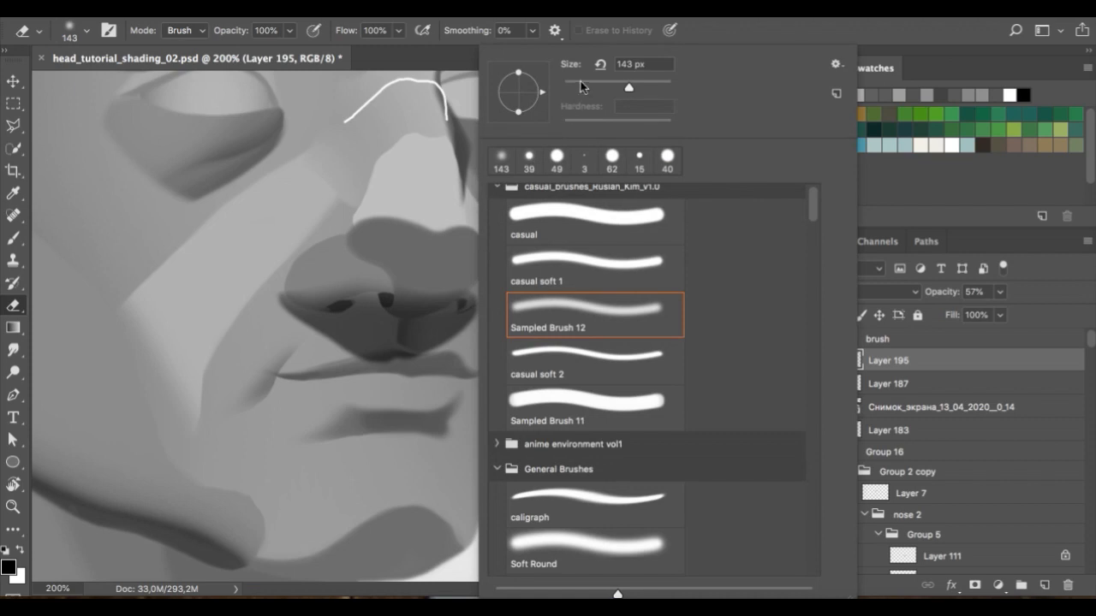
{"action": "key", "text": "Return"}
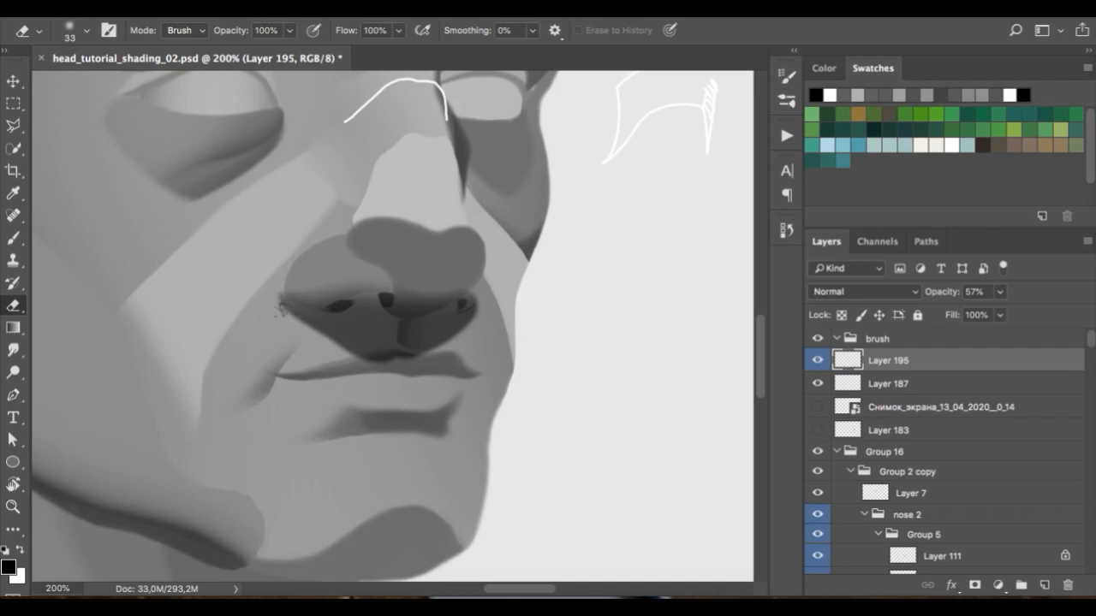
{"action": "right_click", "coordinate": [345, 210]}
{"action": "left_click", "coordinate": [420, 250]}
{"action": "left_click", "coordinate": [451, 81]}
{"action": "left_click_drag", "start_coordinate": [451, 81], "coordinate": [449, 81]}
{"action": "left_click", "coordinate": [331, 59]}
{"action": "right_click", "coordinate": [371, 155]}
{"action": "left_click", "coordinate": [468, 82]}
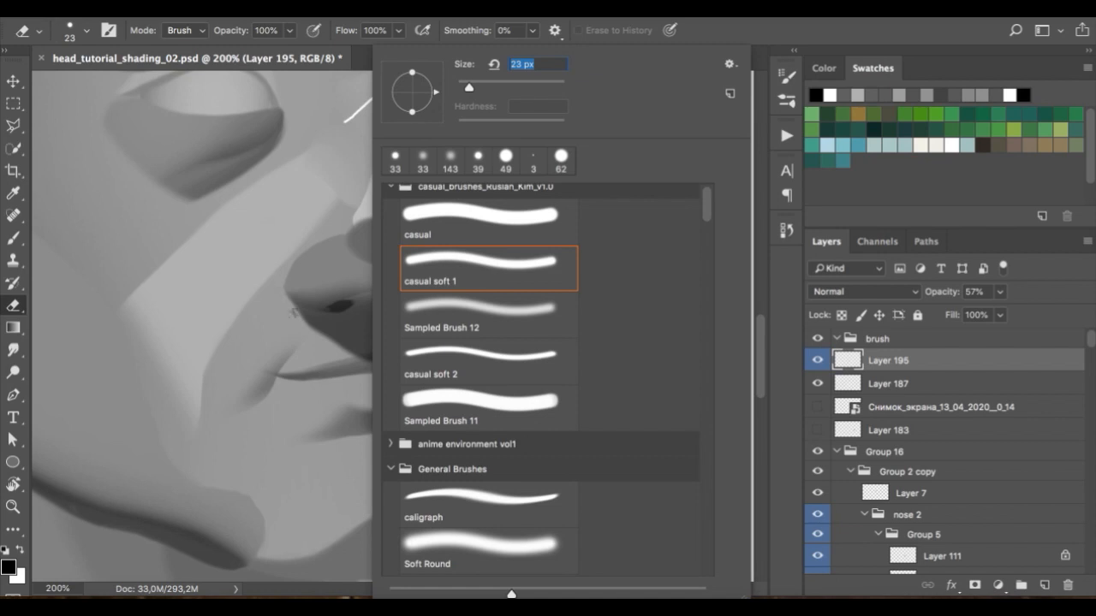
{"action": "left_click", "coordinate": [293, 313]}
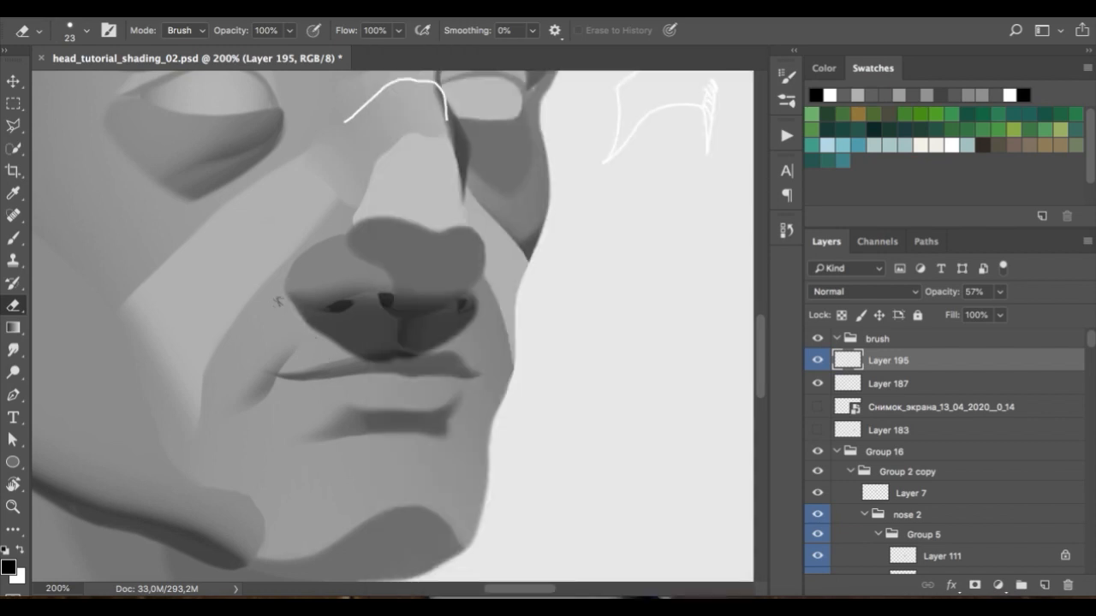
{"action": "left_click_drag", "start_coordinate": [279, 292], "coordinate": [331, 353]}
- Try to repaint the cast shadow's near edge in black with an 11 px brush
{"action": "key", "text": "super+plus"}
{"action": "key", "text": "super+plus"}
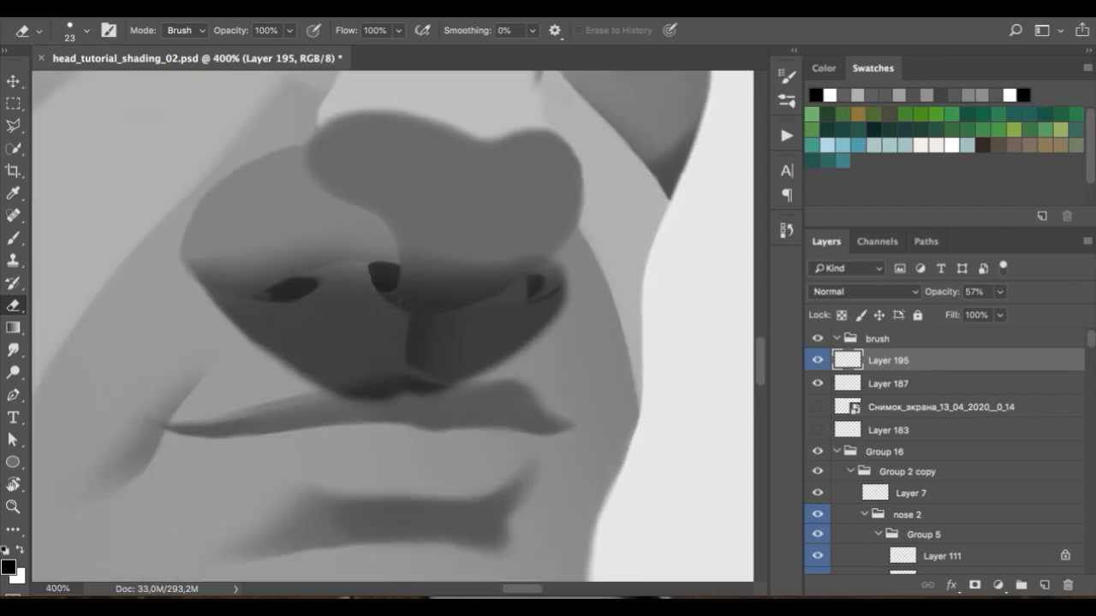
{"action": "left_click_drag", "start_coordinate": [344, 261], "coordinate": [436, 196]}
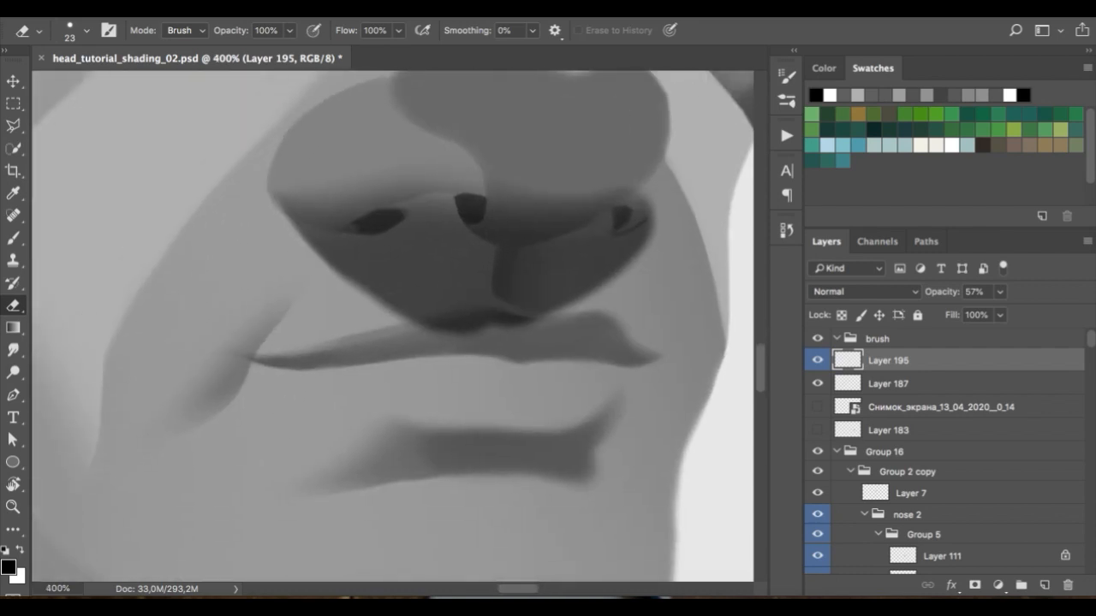
{"action": "key", "text": "b"}
{"action": "right_click", "coordinate": [486, 168]}
{"action": "left_click", "coordinate": [578, 87]}
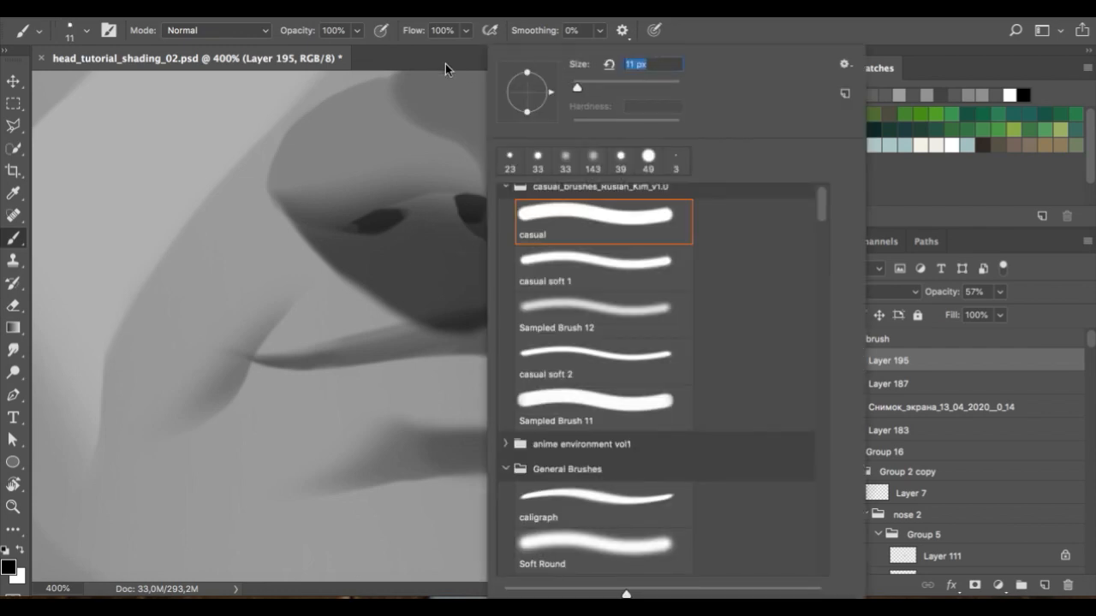
{"action": "key", "text": "Return"}
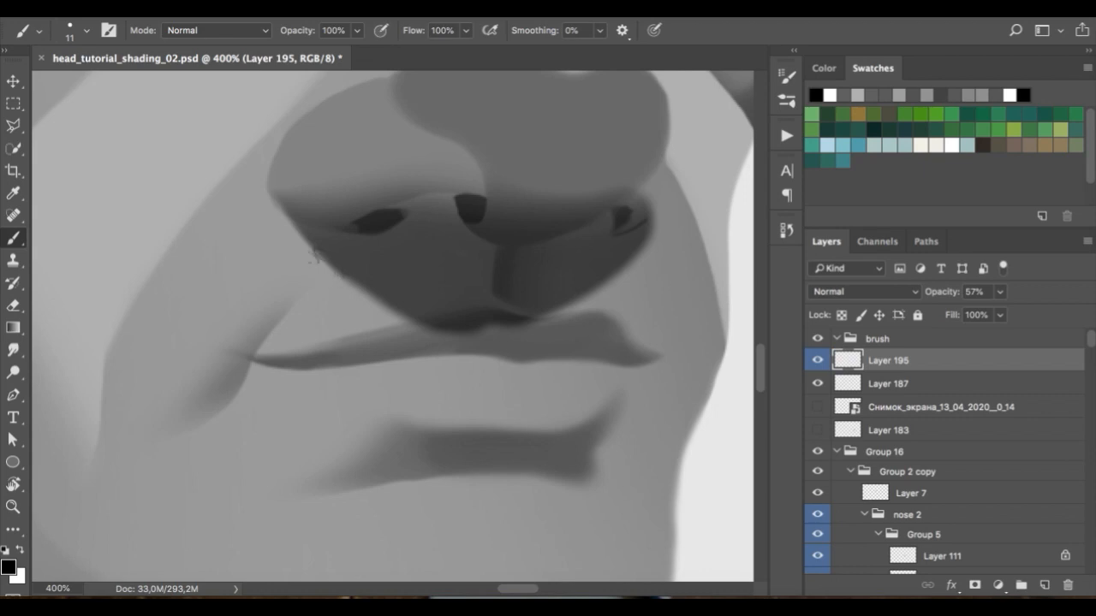
{"action": "mouse_move", "coordinate": [274, 225]}
{"action": "left_mouse_down"}
{"action": "mouse_move", "coordinate": [267, 207]}
{"action": "mouse_move", "coordinate": [282, 224]}
{"action": "left_mouse_up"}
{"action": "key", "text": "ctrl+z"}
{"action": "left_click_drag", "start_coordinate": [355, 307], "coordinate": [390, 323]}
{"action": "key", "text": "ctrl+z"}
- Erase the cast shadow where it overlaps the upper lip and refine its far edge with the 23 px eraser
{"action": "key", "text": "e"}
{"action": "left_click_drag", "start_coordinate": [420, 324], "coordinate": [524, 322]}
{"action": "mouse_move", "coordinate": [421, 324]}
{"action": "left_mouse_down"}
{"action": "mouse_move", "coordinate": [529, 322]}
{"action": "mouse_move", "coordinate": [429, 359]}
{"action": "left_mouse_up"}
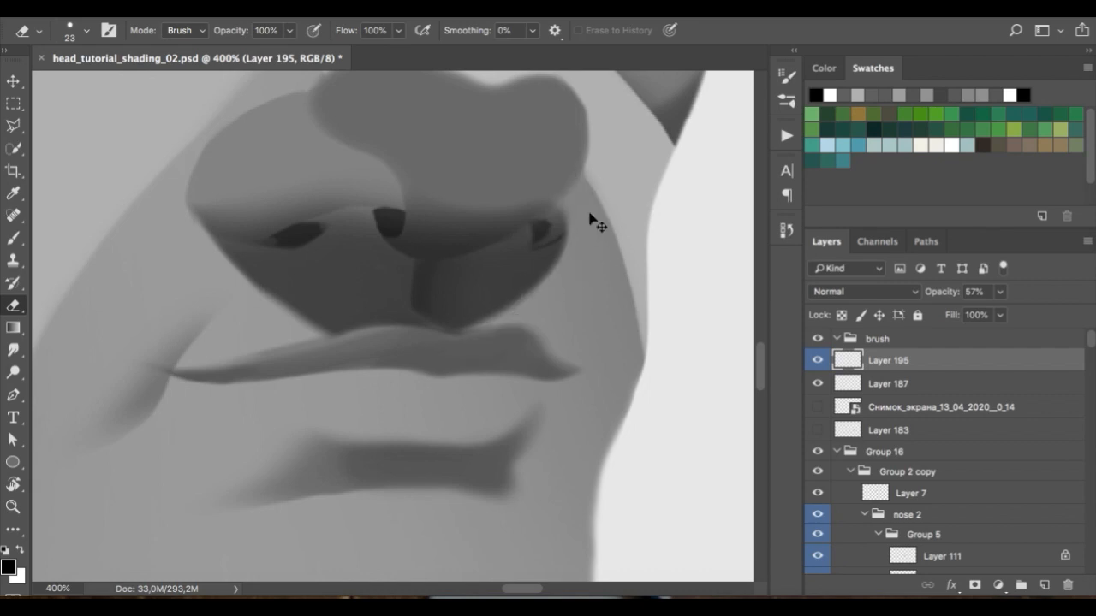
{"action": "right_click", "coordinate": [545, 254]}
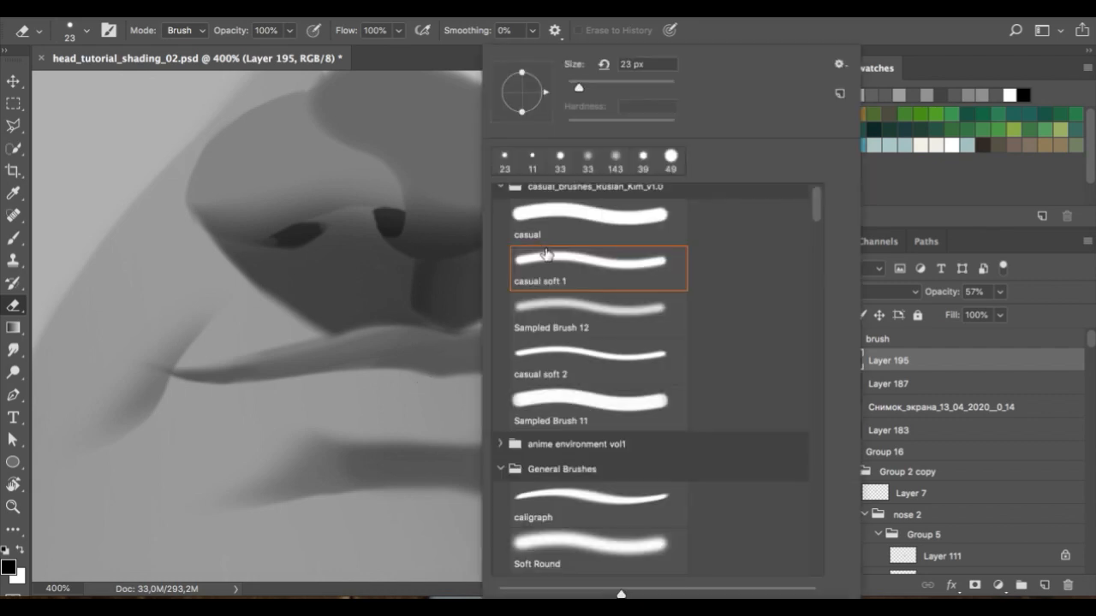
{"action": "left_click", "coordinate": [431, 57]}
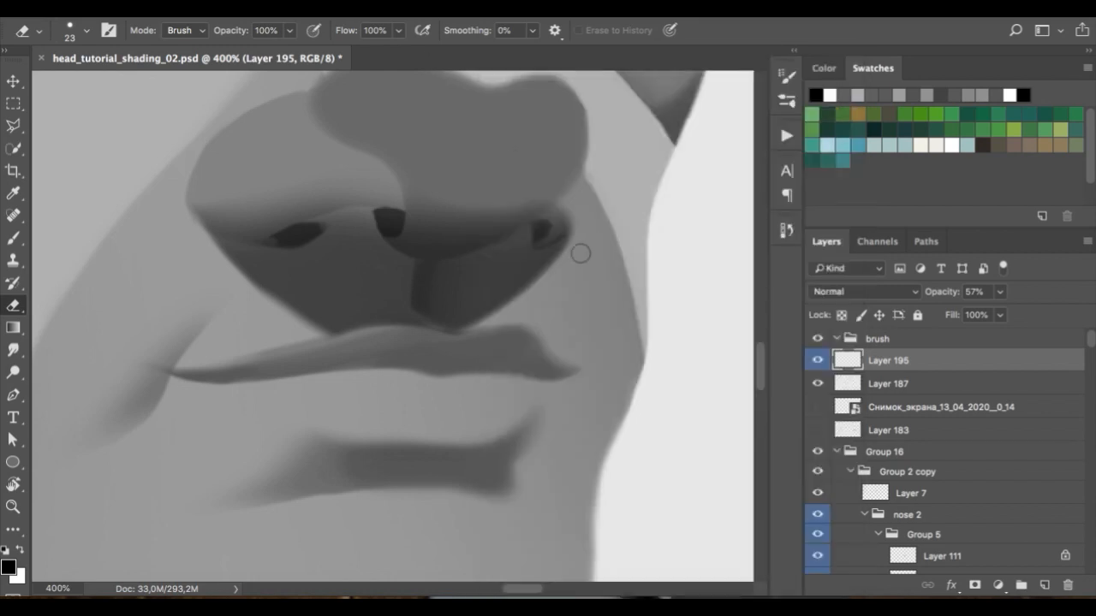
{"action": "right_click", "coordinate": [611, 179]}
{"action": "left_click", "coordinate": [751, 30]}
{"action": "key", "text": "super+minus"}
{"action": "key", "text": "super+minus"}
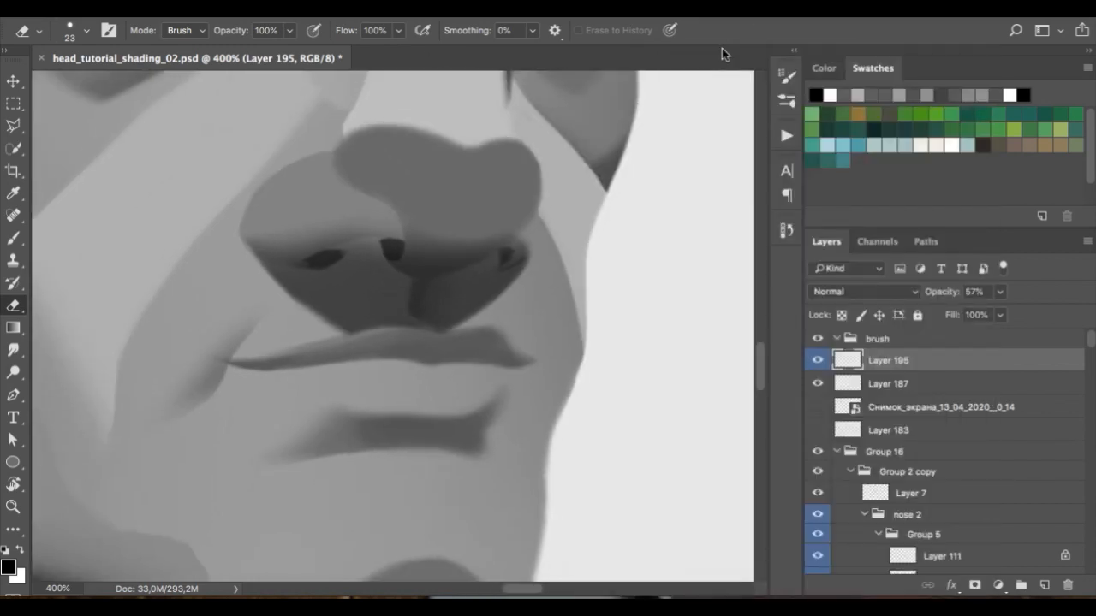
- Show the hidden reference photo layer and add a new layer directly above it
{"action": "left_click", "coordinate": [818, 408]}
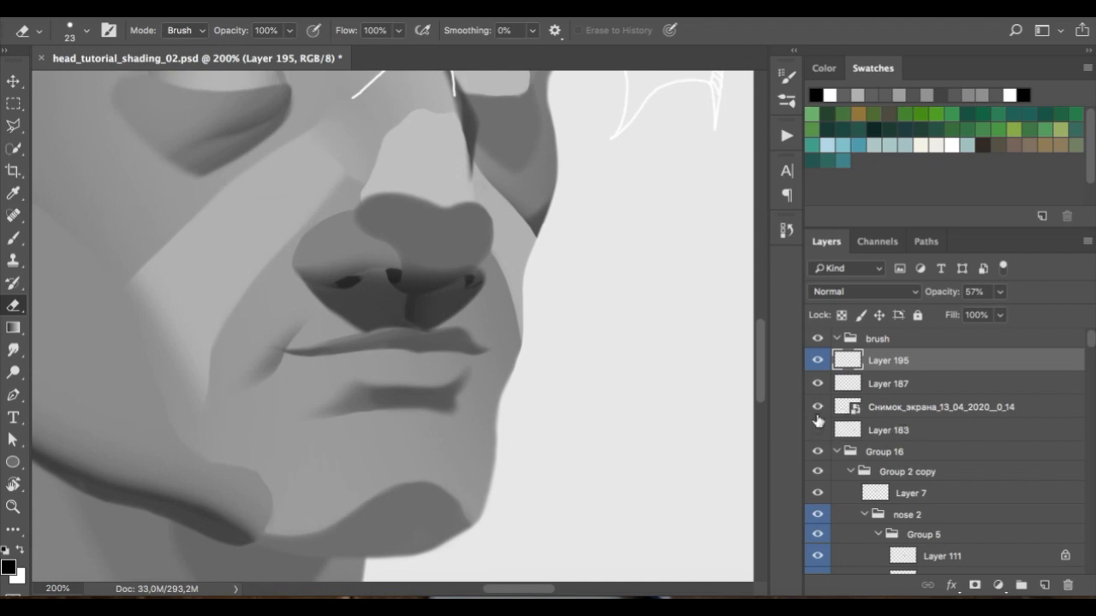
{"action": "left_click", "coordinate": [864, 409]}
{"action": "scroll", "coordinate": [602, 366], "scroll_direction": "down", "scroll_amount": 10}
{"action": "scroll", "coordinate": [601, 366], "scroll_direction": "right", "scroll_amount": 10}
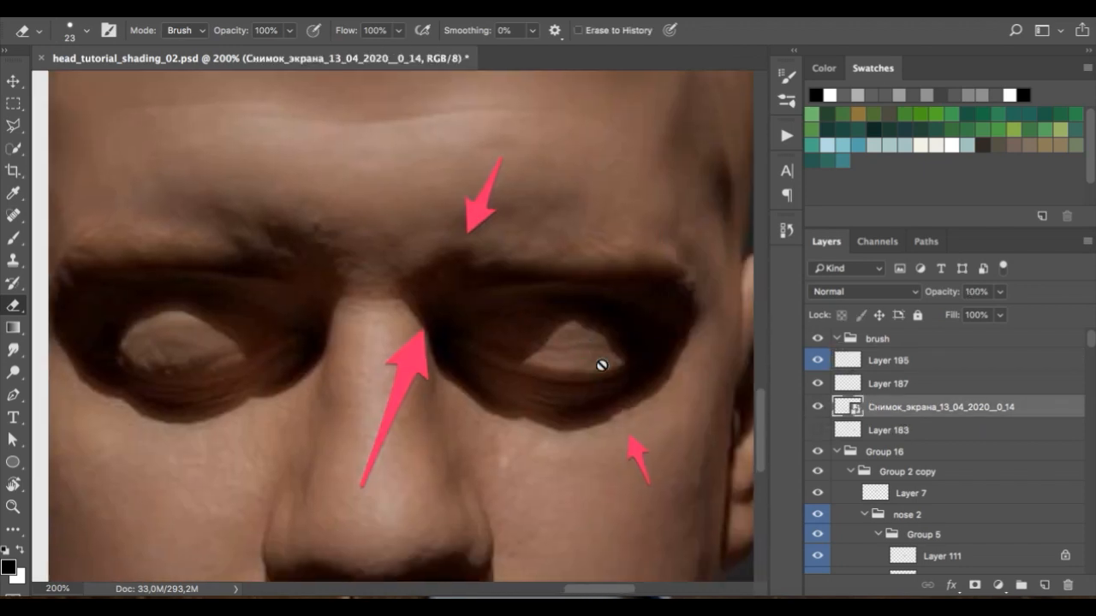
{"action": "scroll", "coordinate": [602, 366], "scroll_direction": "up", "scroll_amount": 2}
{"action": "scroll", "coordinate": [602, 366], "scroll_direction": "down", "scroll_amount": 3}
{"action": "scroll", "coordinate": [602, 366], "scroll_direction": "left", "scroll_amount": 4}
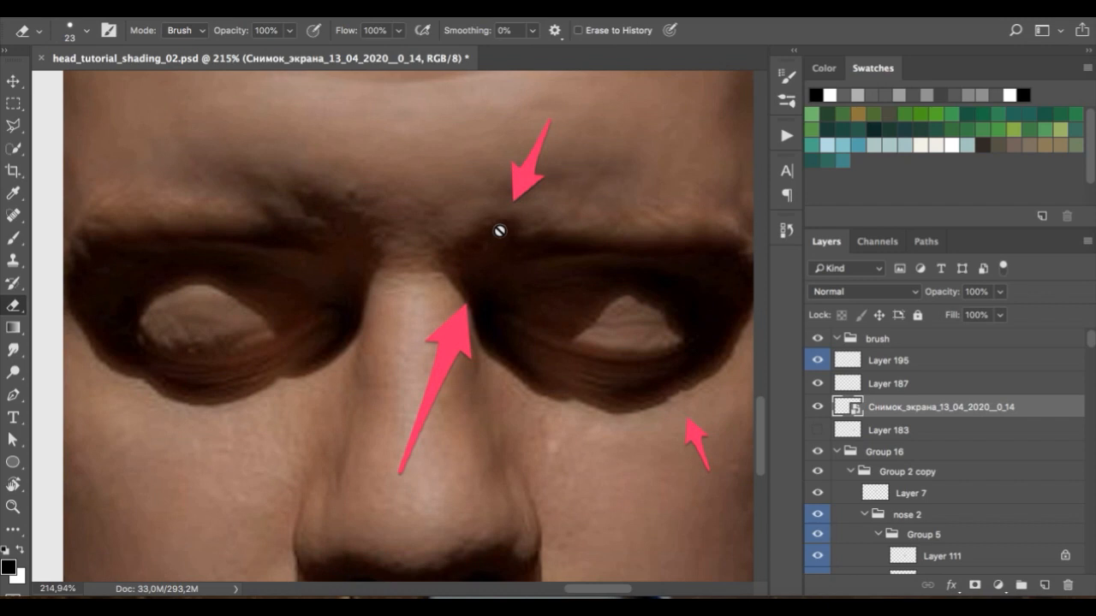
{"action": "left_click", "coordinate": [1045, 586]}
- Try tracing the upper shadow edge and inner corner of the arrow-marked eye socket in black on the reference photo
{"action": "key", "text": "b"}
{"action": "scroll", "coordinate": [394, 326], "scroll_direction": "right", "scroll_amount": 5}
{"action": "mouse_move", "coordinate": [374, 249]}
{"action": "left_mouse_down"}
{"action": "mouse_move", "coordinate": [425, 222]}
{"action": "mouse_move", "coordinate": [470, 237]}
{"action": "mouse_move", "coordinate": [612, 234]}
{"action": "mouse_move", "coordinate": [670, 261]}
{"action": "left_mouse_up"}
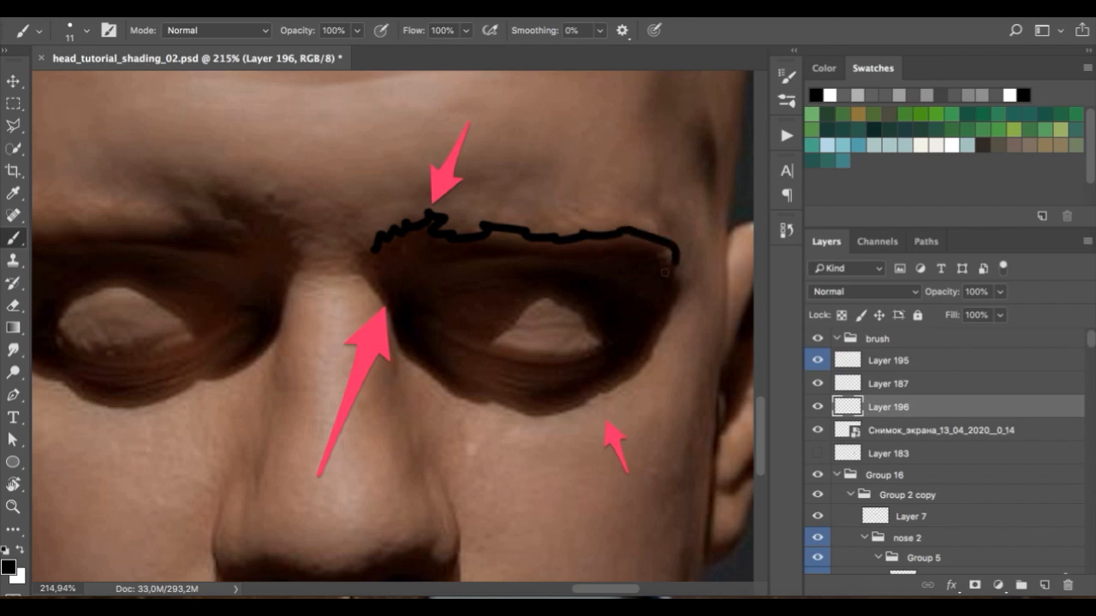
{"action": "key", "text": "ctrl+z"}
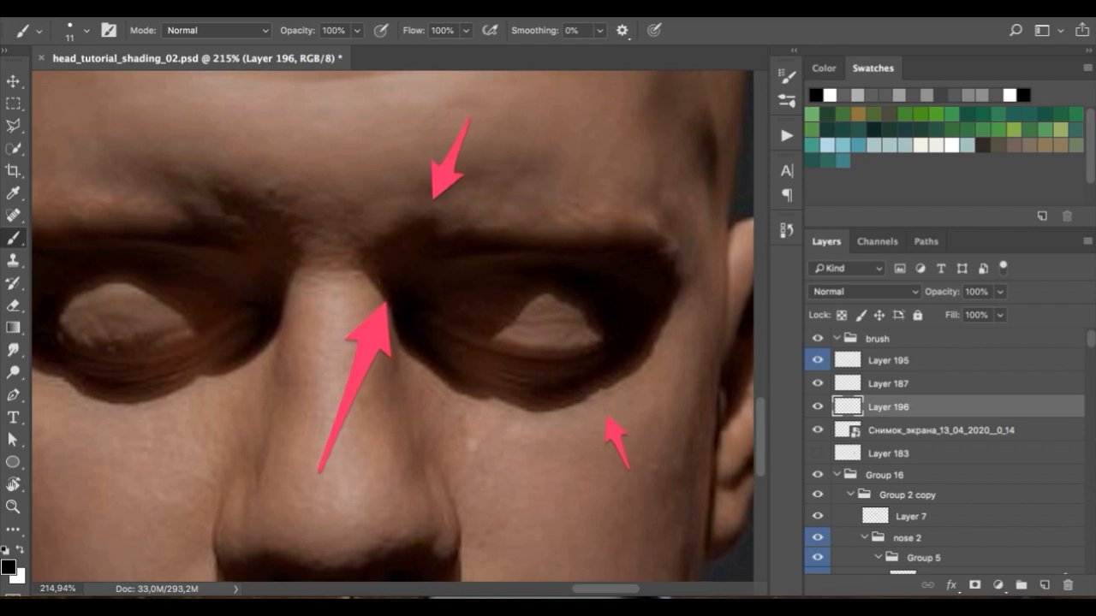
{"action": "left_click_drag", "start_coordinate": [369, 286], "coordinate": [391, 309]}
{"action": "key", "text": "ctrl+z"}
- Try marking the eye socket's shadow edge beside the nose and along its lower rim in white
{"action": "key", "text": "x"}
{"action": "left_click_drag", "start_coordinate": [365, 271], "coordinate": [427, 368]}
{"action": "key", "text": "ctrl+z"}
{"action": "left_click_drag", "start_coordinate": [471, 401], "coordinate": [516, 404]}
{"action": "key", "text": "ctrl+z"}
{"action": "mouse_move", "coordinate": [469, 432]}
{"action": "left_mouse_down"}
{"action": "mouse_move", "coordinate": [475, 400]}
{"action": "mouse_move", "coordinate": [505, 418]}
{"action": "left_mouse_up"}
{"action": "key", "text": "ctrl+z"}
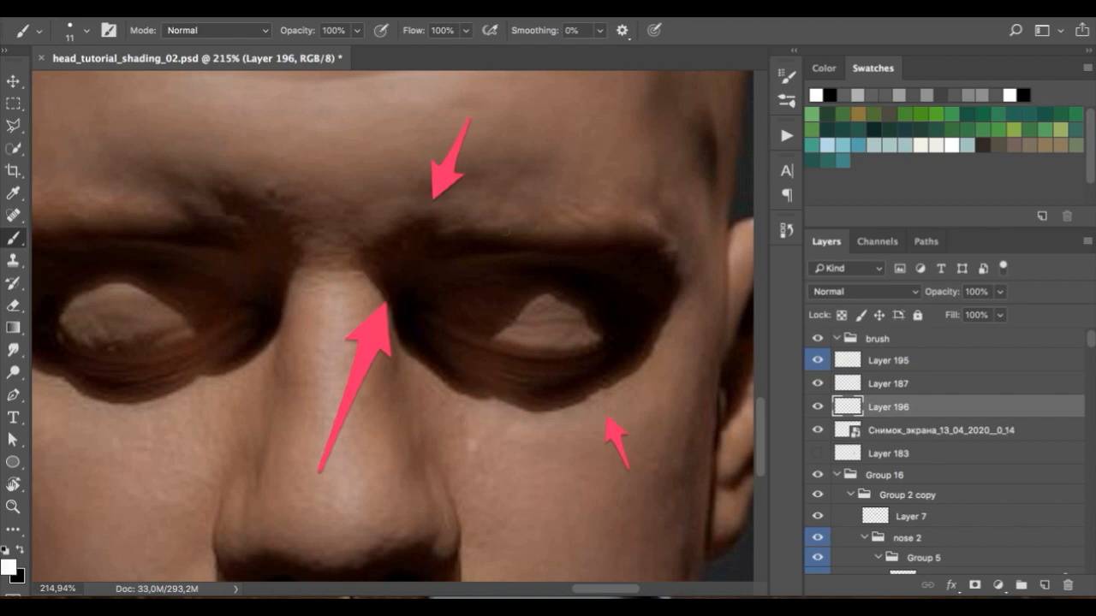
- Try sketching a curved turn mark and hatching under the brow with a white 3 px brush on the reference photo
{"action": "right_click", "coordinate": [625, 171]}
{"action": "left_click_drag", "start_coordinate": [713, 88], "coordinate": [709, 88]}
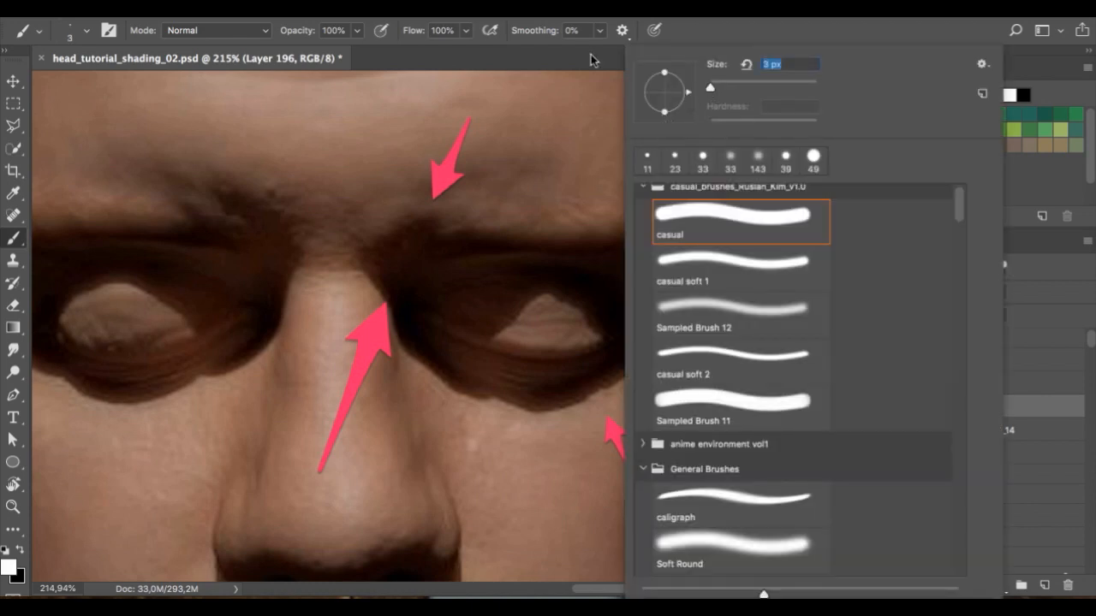
{"action": "left_click", "coordinate": [592, 57]}
{"action": "key", "text": "ctrl+z"}
{"action": "left_click_drag", "start_coordinate": [548, 249], "coordinate": [557, 208]}
{"action": "key", "text": "ctrl+z"}
{"action": "key", "text": "ctrl+z"}
{"action": "left_click_drag", "start_coordinate": [545, 252], "coordinate": [561, 210]}
{"action": "left_click_drag", "start_coordinate": [433, 248], "coordinate": [591, 249]}
{"action": "key", "text": "ctrl+z"}
{"action": "key", "text": "ctrl+z"}
{"action": "key", "text": "ctrl+z"}
{"action": "mouse_move", "coordinate": [475, 256]}
{"action": "left_mouse_down"}
{"action": "mouse_move", "coordinate": [489, 272]}
{"action": "mouse_move", "coordinate": [565, 245]}
{"action": "mouse_move", "coordinate": [471, 249]}
{"action": "mouse_move", "coordinate": [614, 248]}
{"action": "left_mouse_up"}
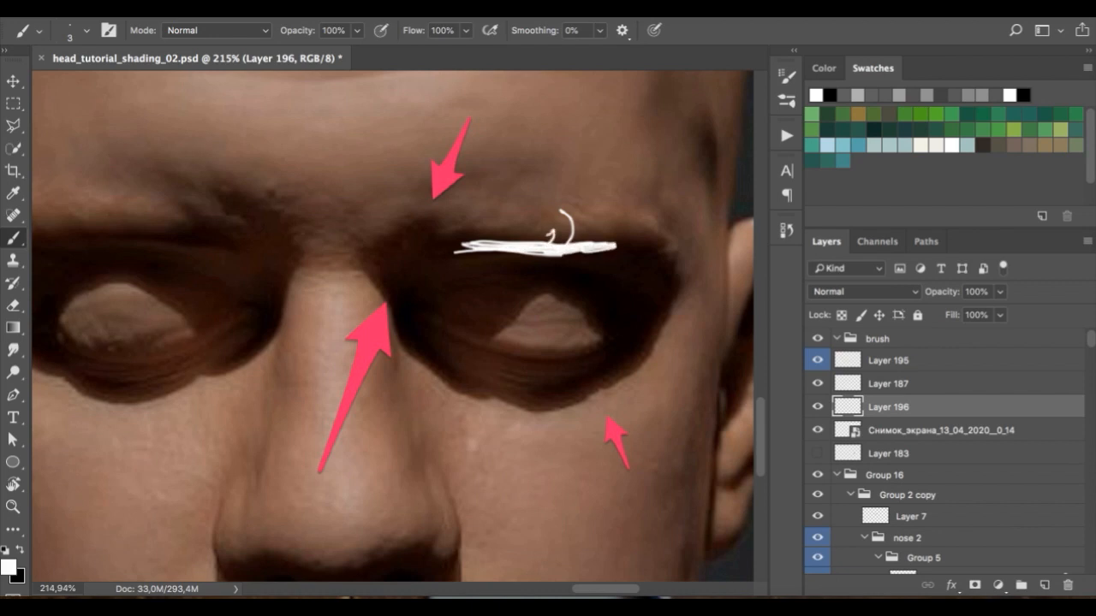
{"action": "key", "text": "ctrl+z"}
{"action": "key", "text": "ctrl+z"}
{"action": "key", "text": "ctrl+z"}
{"action": "key", "text": "ctrl+z"}
{"action": "key", "text": "ctrl+z"}
{"action": "key", "text": "ctrl+z"}
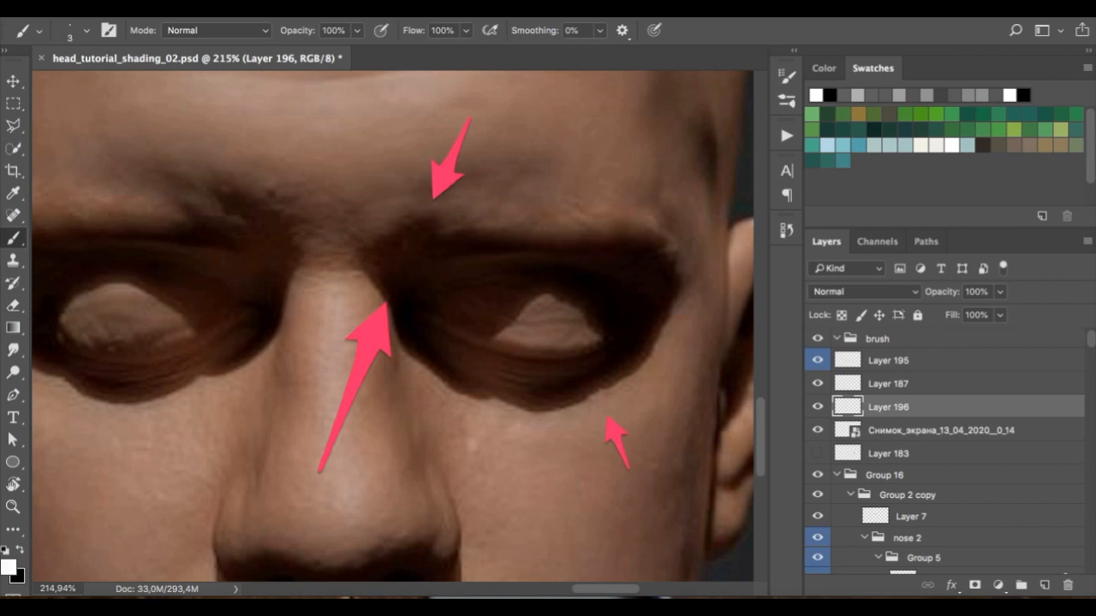
- Try repeated white strokes along the shadow under the brow of the reference photo, undoing each one
{"action": "left_click_drag", "start_coordinate": [446, 254], "coordinate": [511, 247]}
{"action": "key", "text": "ctrl+z"}
{"action": "left_click_drag", "start_coordinate": [431, 263], "coordinate": [507, 252]}
{"action": "key", "text": "ctrl+z"}
{"action": "left_click_drag", "start_coordinate": [483, 250], "coordinate": [507, 248]}
{"action": "key", "text": "ctrl+z"}
{"action": "left_click_drag", "start_coordinate": [441, 251], "coordinate": [540, 248]}
{"action": "key", "text": "ctrl+z"}
{"action": "left_click_drag", "start_coordinate": [428, 268], "coordinate": [540, 251]}
{"action": "key", "text": "ctrl+z"}
{"action": "left_click_drag", "start_coordinate": [437, 265], "coordinate": [523, 250]}
{"action": "key", "text": "ctrl+z"}
{"action": "left_click_drag", "start_coordinate": [438, 265], "coordinate": [523, 250]}
{"action": "key", "text": "ctrl+z"}
{"action": "left_click_drag", "start_coordinate": [434, 260], "coordinate": [521, 253]}
{"action": "key", "text": "ctrl+z"}
{"action": "left_click_drag", "start_coordinate": [447, 262], "coordinate": [536, 254]}
{"action": "key", "text": "ctrl+z"}
{"action": "left_click_drag", "start_coordinate": [442, 265], "coordinate": [539, 255]}
{"action": "key", "text": "ctrl+z"}
{"action": "key", "text": "ctrl+z"}
{"action": "left_click_drag", "start_coordinate": [437, 262], "coordinate": [539, 254]}
{"action": "key", "text": "ctrl+z"}
{"action": "key", "text": "ctrl+z"}
{"action": "key", "text": "ctrl+z"}
- Try white strokes along the brow ridge's turning edge above the eye socket, undoing each one
{"action": "mouse_move", "coordinate": [452, 224]}
{"action": "left_mouse_down"}
{"action": "mouse_move", "coordinate": [476, 255]}
{"action": "mouse_move", "coordinate": [552, 242]}
{"action": "left_mouse_up"}
{"action": "key", "text": "ctrl+z"}
{"action": "mouse_move", "coordinate": [450, 228]}
{"action": "left_mouse_down"}
{"action": "mouse_move", "coordinate": [450, 259]}
{"action": "mouse_move", "coordinate": [563, 254]}
{"action": "left_mouse_up"}
{"action": "key", "text": "ctrl+z"}
{"action": "left_click_drag", "start_coordinate": [425, 243], "coordinate": [525, 248]}
{"action": "key", "text": "cmd+z"}
- Draw a white cross-contour line over the reference photo's nose bridge from cheek to cheek
{"action": "scroll", "coordinate": [536, 249], "scroll_direction": "down", "scroll_amount": 3}
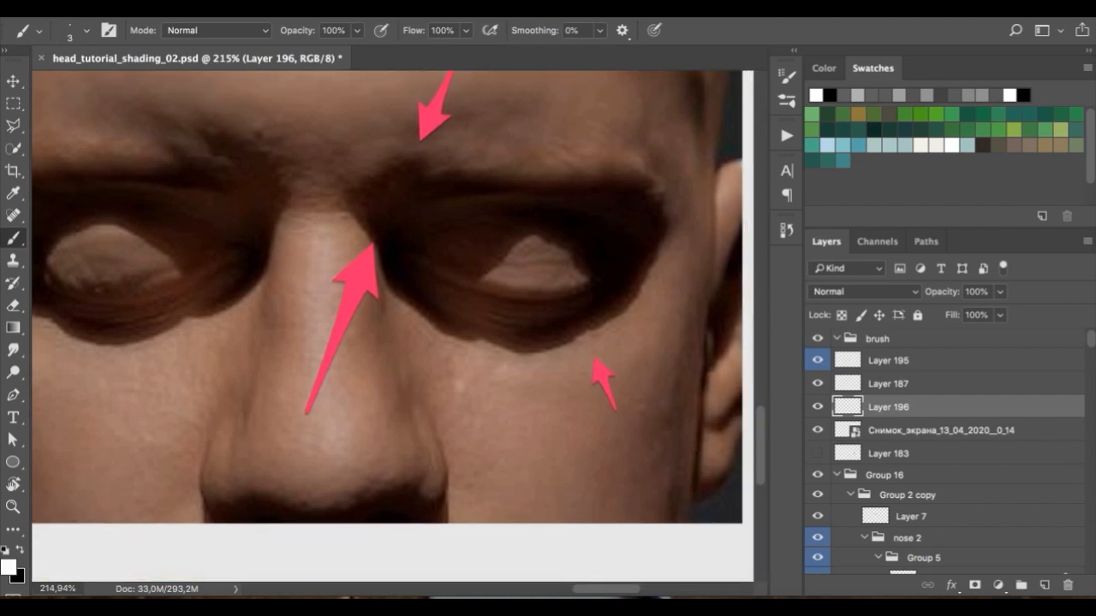
{"action": "key", "text": "super+z"}
{"action": "key", "text": "super+shift+z"}
{"action": "key", "text": "super+z"}
{"action": "key", "text": "super+shift+z"}
{"action": "key", "text": "super+z"}
{"action": "left_click_drag", "start_coordinate": [427, 279], "coordinate": [598, 226]}
{"action": "mouse_move", "coordinate": [390, 348]}
{"action": "left_mouse_down"}
{"action": "mouse_move", "coordinate": [476, 228]}
{"action": "mouse_move", "coordinate": [561, 304]}
{"action": "mouse_move", "coordinate": [649, 334]}
{"action": "left_mouse_up"}
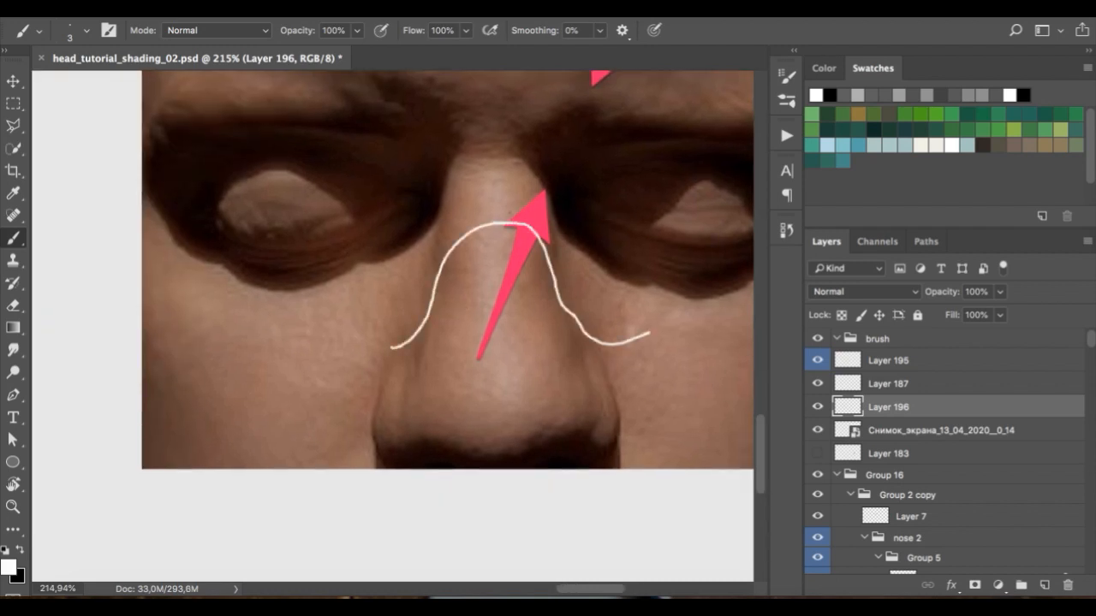
- Try a soft white dab on the nose bridge with Sampled Brush 12 at 439 px, and undo it with the contour line
{"action": "right_click", "coordinate": [535, 157]}
{"action": "left_click", "coordinate": [619, 307]}
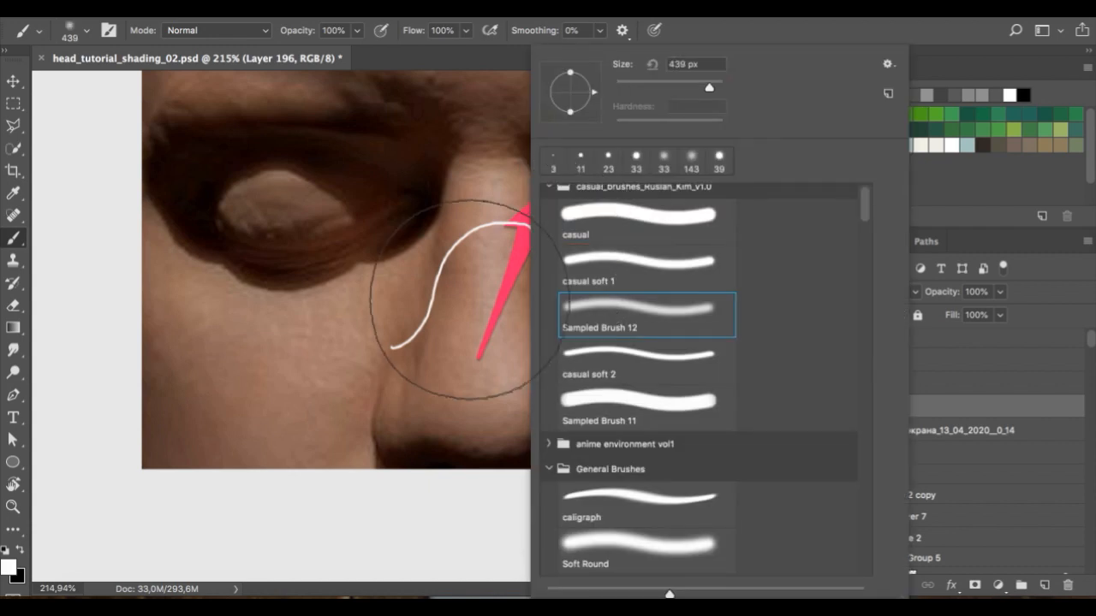
{"action": "left_click", "coordinate": [441, 183]}
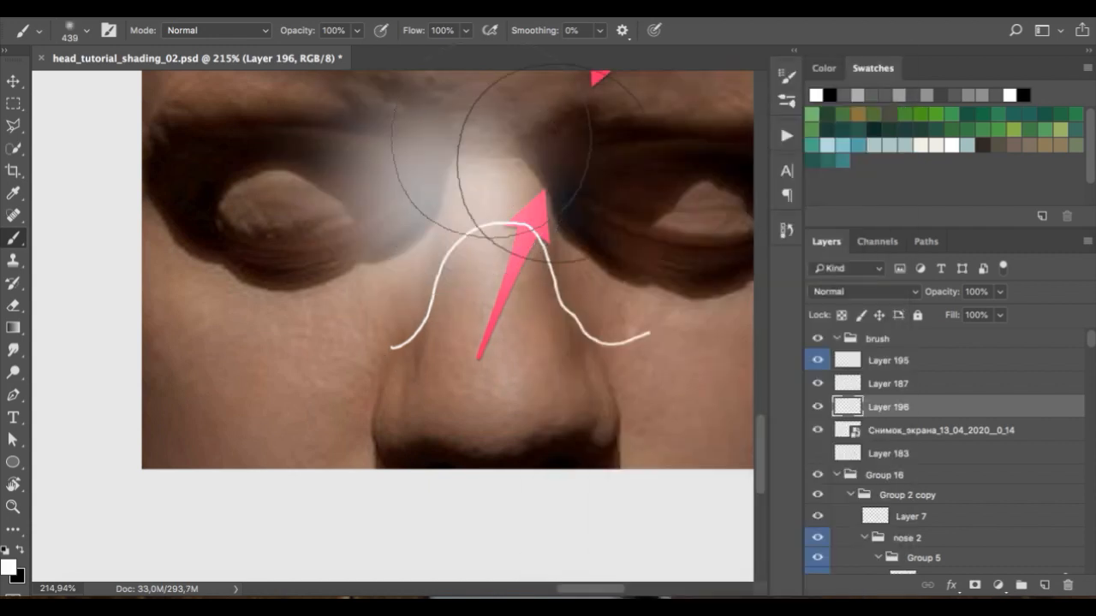
{"action": "key", "text": "alt+super+z"}
{"action": "key", "text": "alt+super+z"}
- Hide the reference photo layer and select the nose bridge's shading layer on the painted head with the Move tool
{"action": "key", "text": "super+minus"}
{"action": "key", "text": "super+minus"}
{"action": "key", "text": "super+minus"}
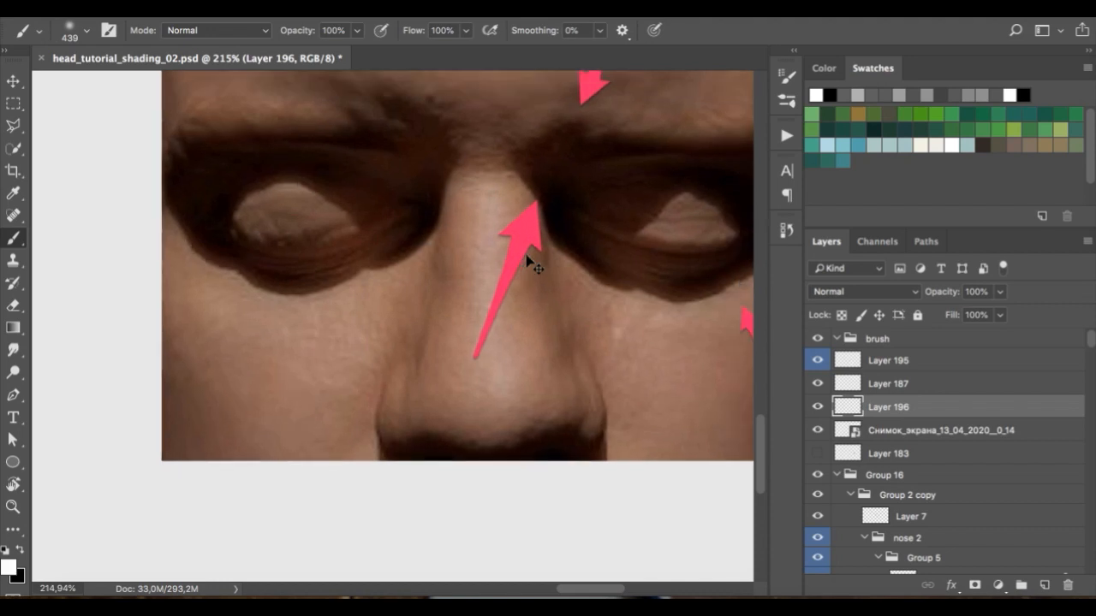
{"action": "left_click", "coordinate": [818, 430]}
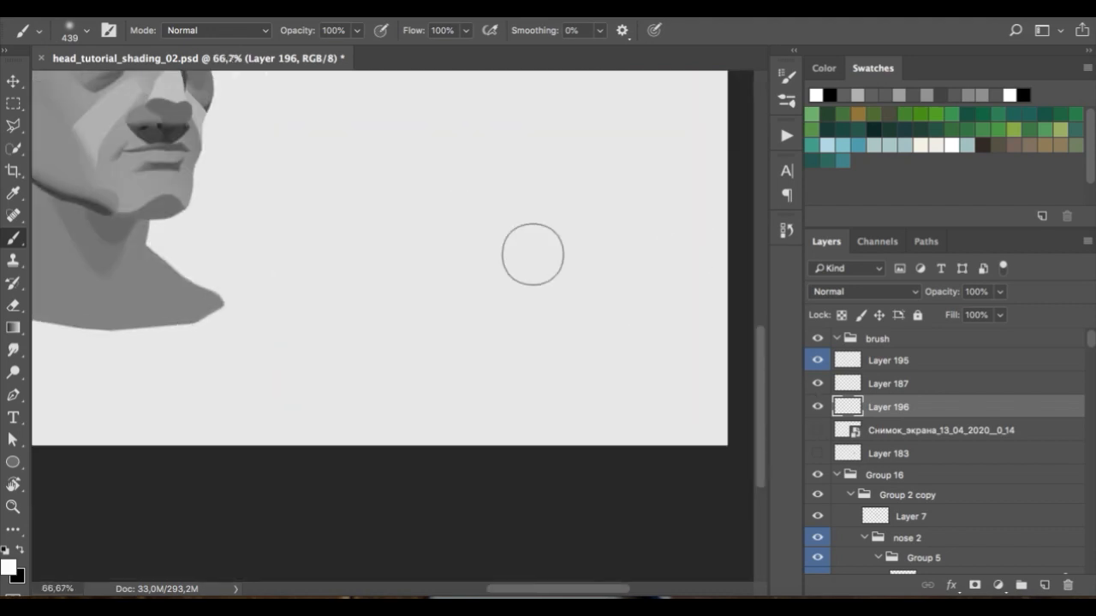
{"action": "scroll", "coordinate": [531, 252], "scroll_direction": "up", "scroll_amount": 3}
{"action": "scroll", "coordinate": [530, 252], "scroll_direction": "up", "scroll_amount": 5}
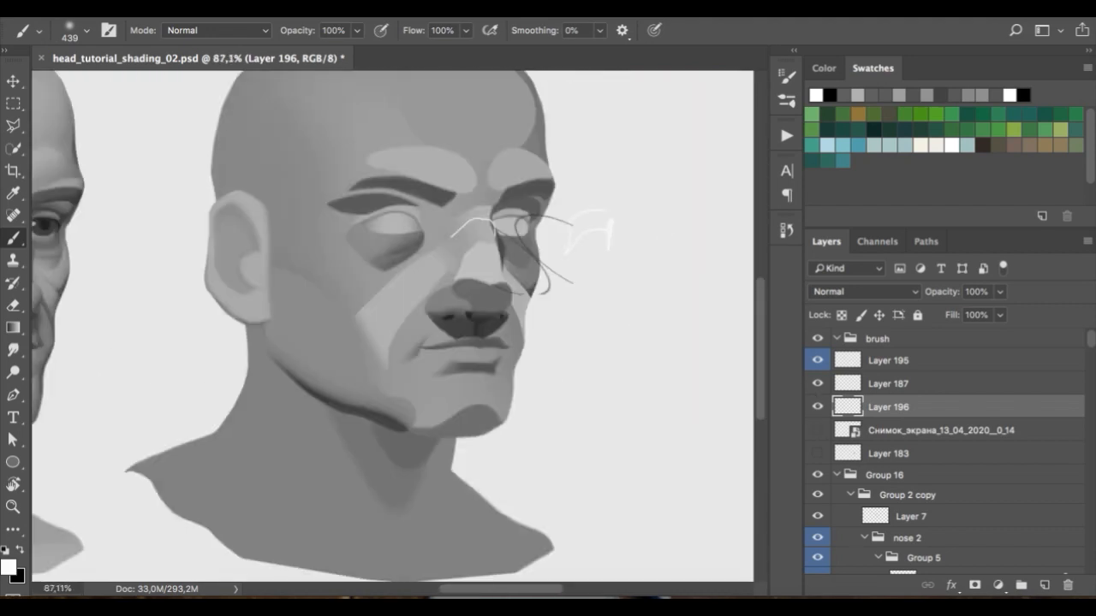
{"action": "scroll", "coordinate": [532, 253], "scroll_direction": "up", "scroll_amount": 4}
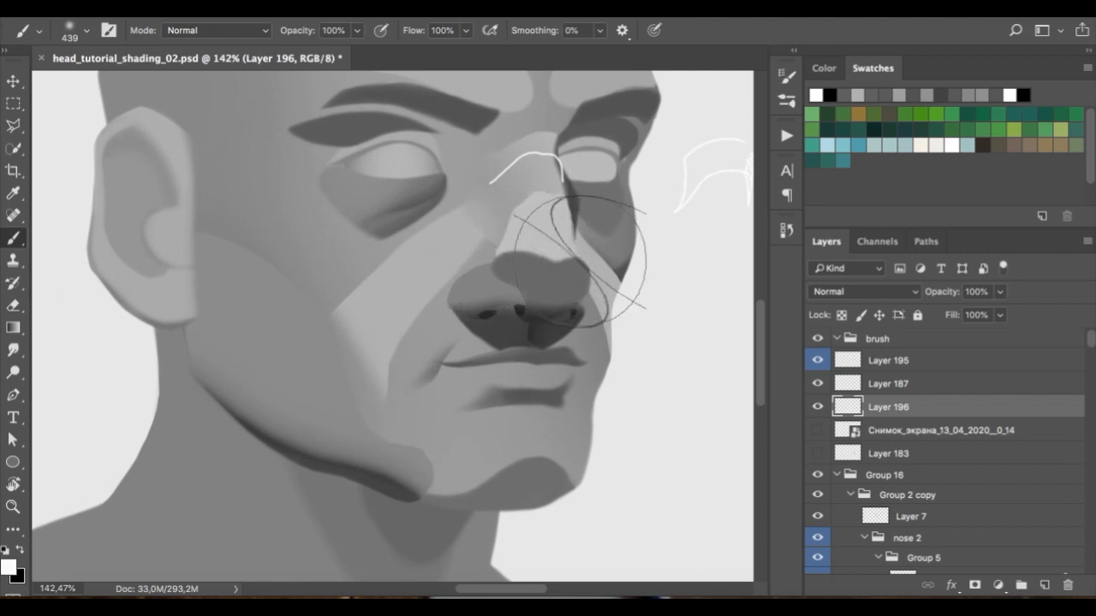
{"action": "scroll", "coordinate": [550, 247], "scroll_direction": "up", "scroll_amount": 3}
{"action": "scroll", "coordinate": [550, 247], "scroll_direction": "right", "scroll_amount": 3}
{"action": "key", "text": "v"}
{"action": "left_click", "coordinate": [471, 222]}
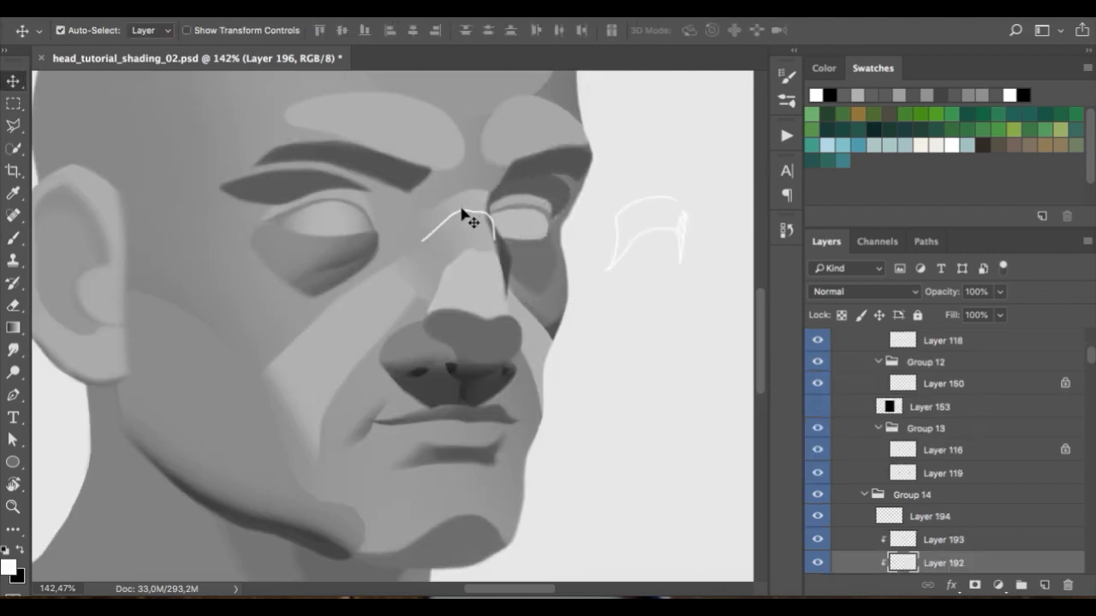
- Compare the nose bridge with and without its Layer 192 shading, and hide the white contour lines' layer
{"action": "left_click", "coordinate": [816, 564]}
{"action": "left_click", "coordinate": [817, 564]}
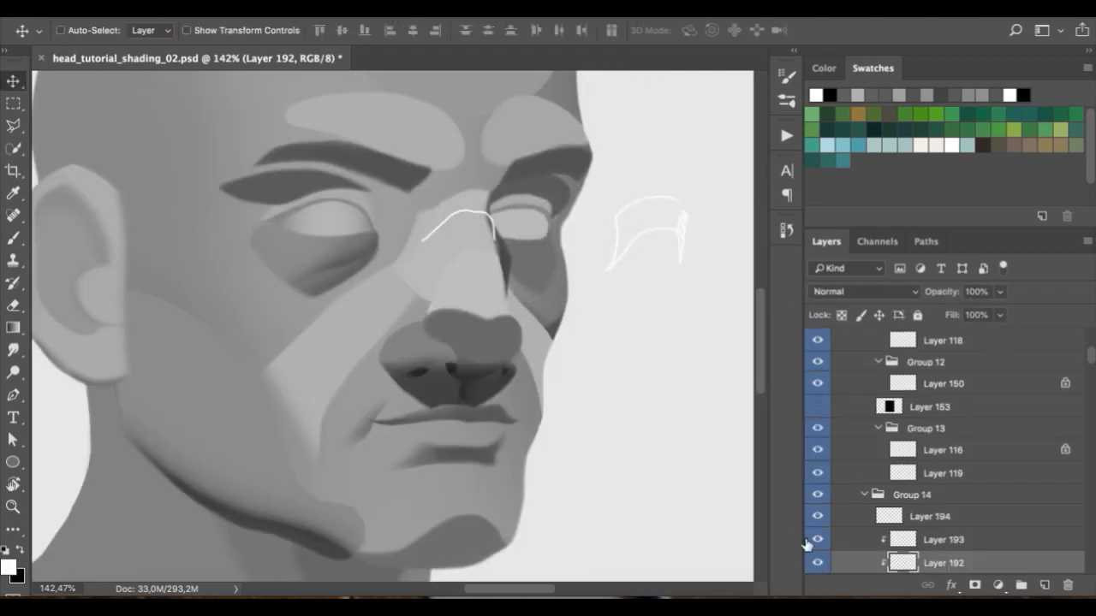
{"action": "left_click", "coordinate": [466, 211]}
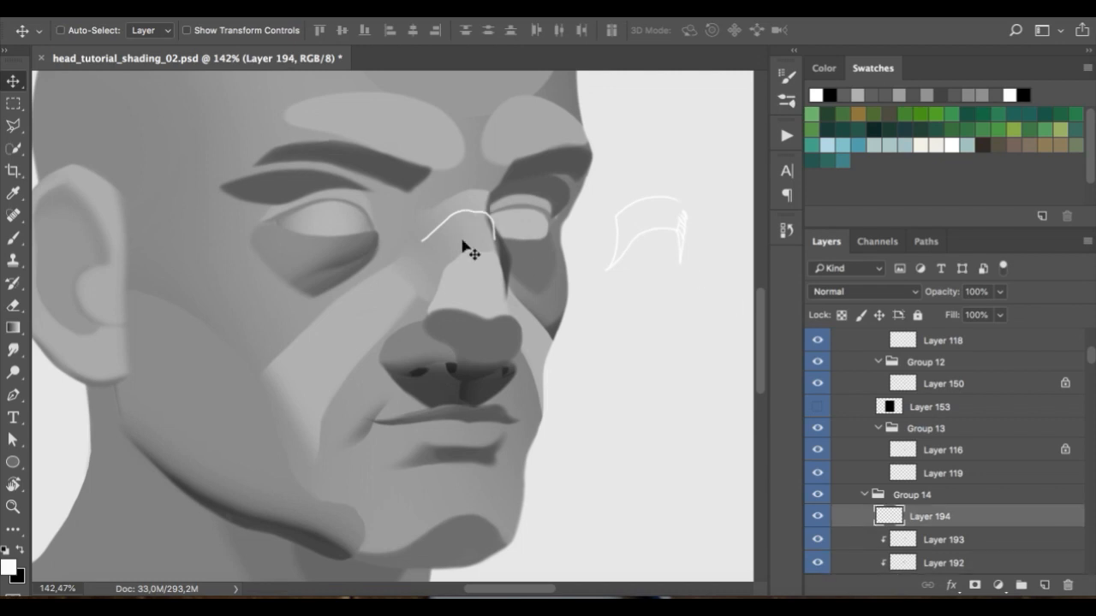
{"action": "left_click", "coordinate": [817, 517]}
{"action": "left_click", "coordinate": [817, 517]}
{"action": "left_click", "coordinate": [818, 517]}
- Select the nose bridge's upper shading layer on the canvas and add a new clipped layer above it
{"action": "scroll", "coordinate": [507, 180], "scroll_direction": "up", "scroll_amount": 2}
{"action": "scroll", "coordinate": [506, 178], "scroll_direction": "up", "scroll_amount": 1}
{"action": "left_click", "coordinate": [506, 179], "text": "ctrl"}
{"action": "left_click", "coordinate": [1036, 587]}
{"action": "left_click_drag", "start_coordinate": [978, 566], "coordinate": [974, 509]}
- Paint a soft light-grey highlight down the nose bridge with Sampled Brush 12 at 54 px, using a tone sampled from the far eye
{"action": "key", "text": "b"}
{"action": "right_click", "coordinate": [580, 230]}
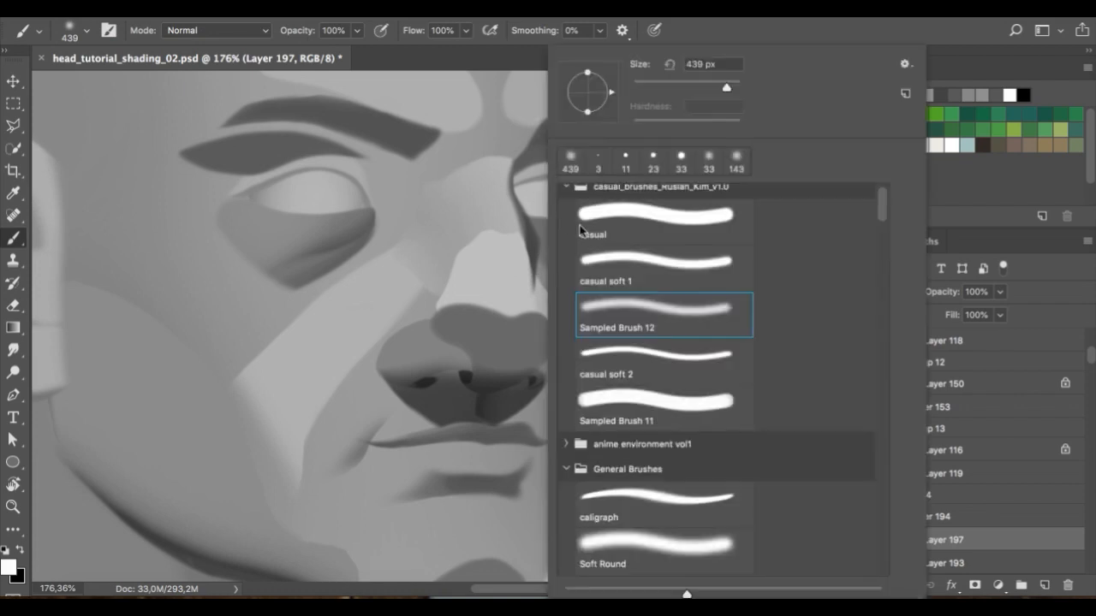
{"action": "left_click", "coordinate": [698, 26]}
{"action": "right_click", "coordinate": [526, 177]}
{"action": "left_click", "coordinate": [647, 86]}
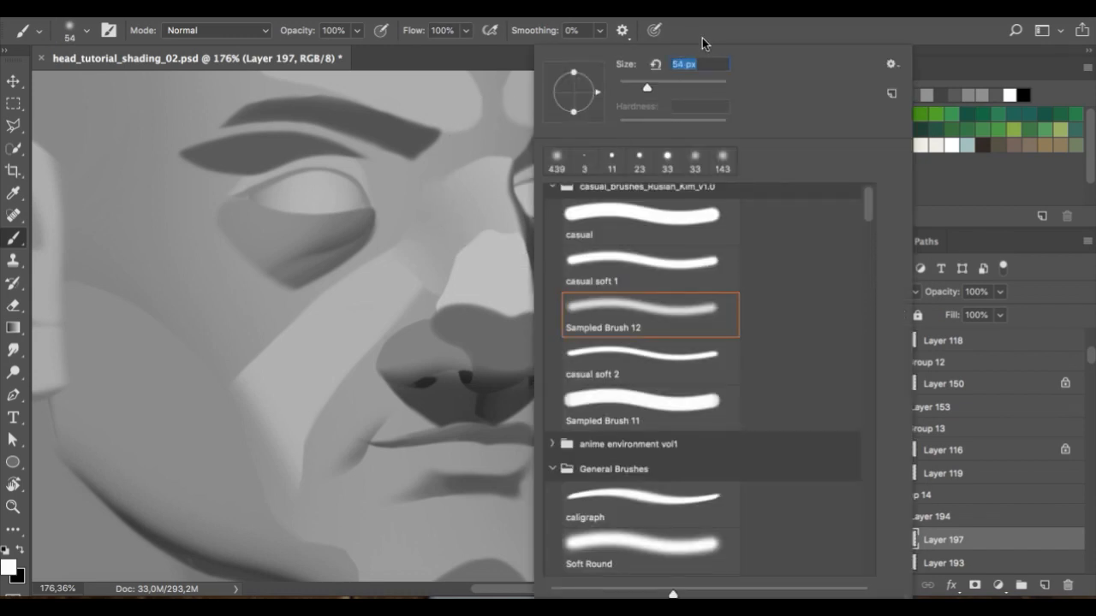
{"action": "left_click", "coordinate": [701, 35]}
{"action": "left_click", "coordinate": [565, 208], "text": "alt"}
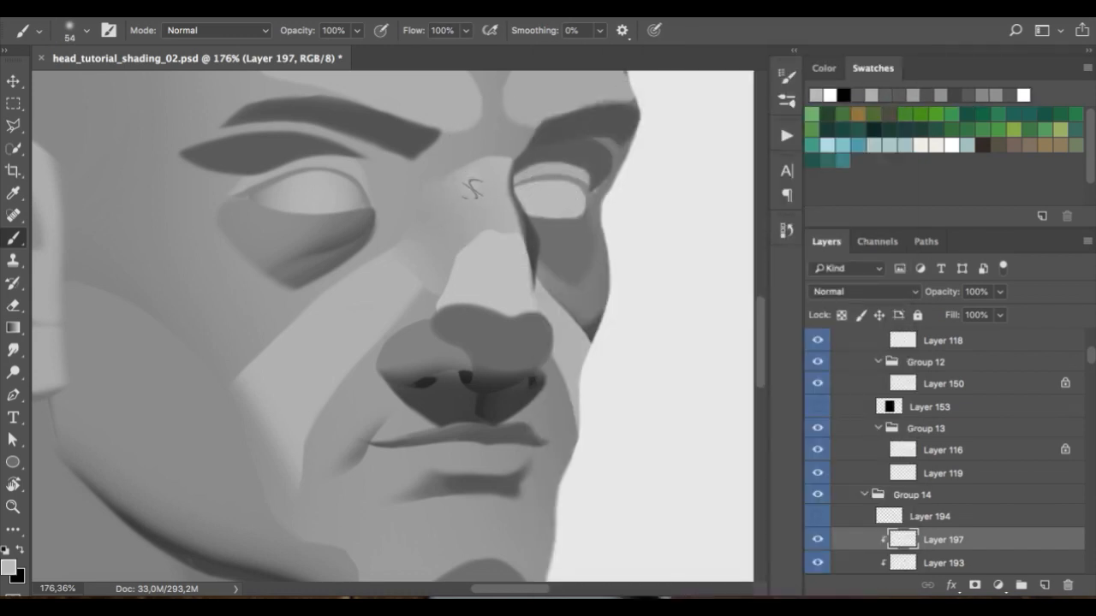
{"action": "mouse_move", "coordinate": [478, 159]}
{"action": "left_mouse_down"}
{"action": "mouse_move", "coordinate": [466, 184]}
{"action": "mouse_move", "coordinate": [485, 224]}
{"action": "left_mouse_up"}
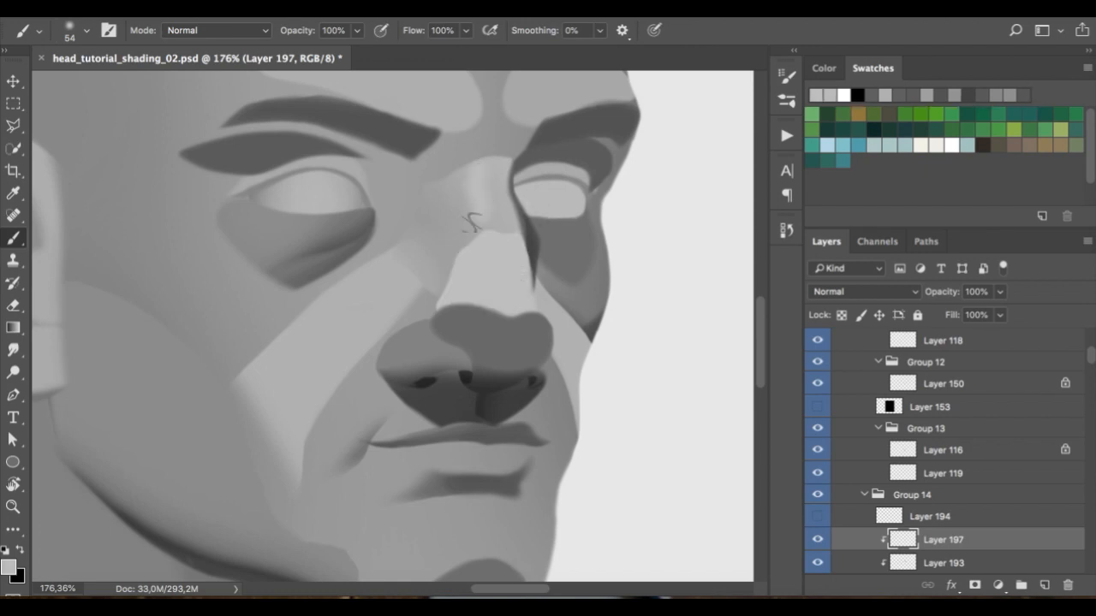
- Trim the nose bridge highlight into a narrow, sharper-edged shape with a 46 px eraser
{"action": "key", "text": "e"}
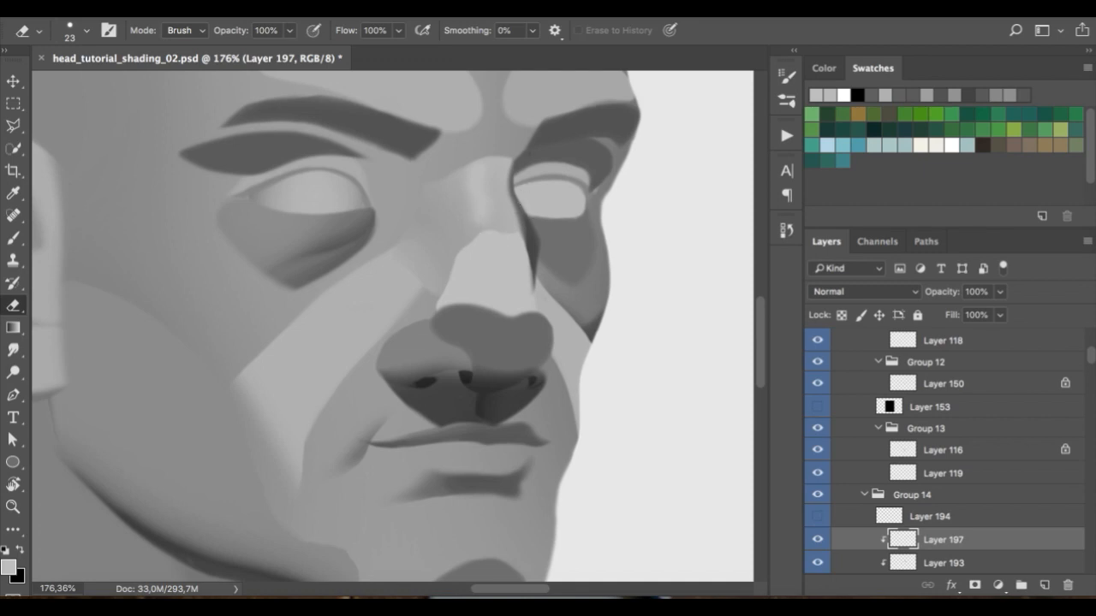
{"action": "right_click", "coordinate": [565, 127]}
{"action": "left_click", "coordinate": [650, 87]}
{"action": "left_click", "coordinate": [466, 250]}
{"action": "mouse_move", "coordinate": [460, 229]}
{"action": "left_mouse_down"}
{"action": "mouse_move", "coordinate": [502, 283]}
{"action": "mouse_move", "coordinate": [551, 194]}
{"action": "mouse_move", "coordinate": [494, 228]}
{"action": "mouse_move", "coordinate": [525, 208]}
{"action": "mouse_move", "coordinate": [503, 179]}
{"action": "left_mouse_up"}
{"action": "left_click_drag", "start_coordinate": [489, 262], "coordinate": [453, 264]}
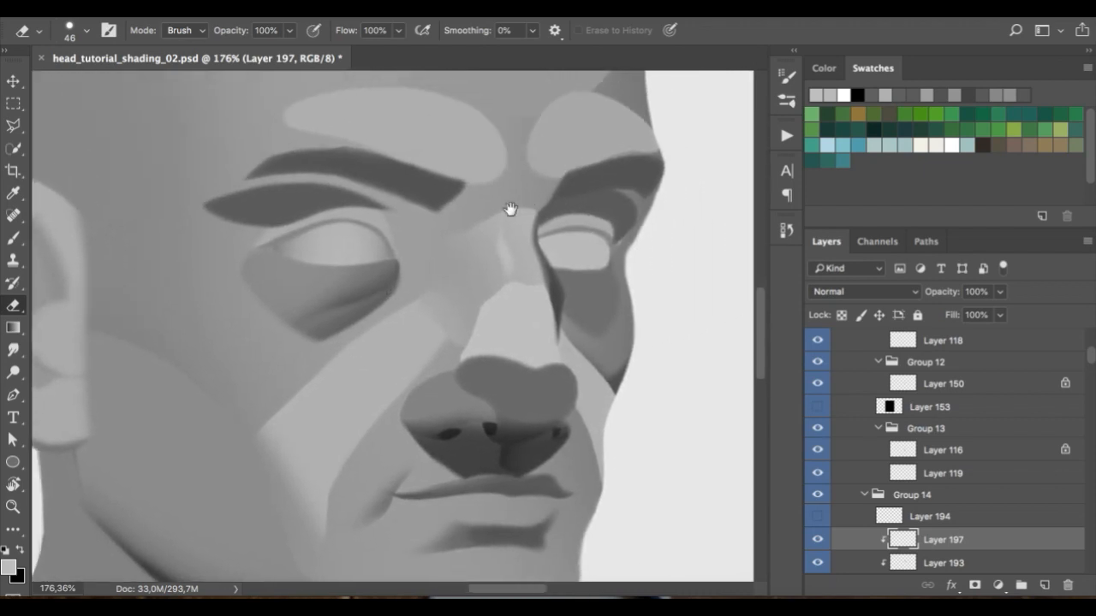
- Select the dark brow planes' layer (Layer 7) and clip a new layer to it
{"action": "left_click_drag", "start_coordinate": [567, 217], "coordinate": [480, 237]}
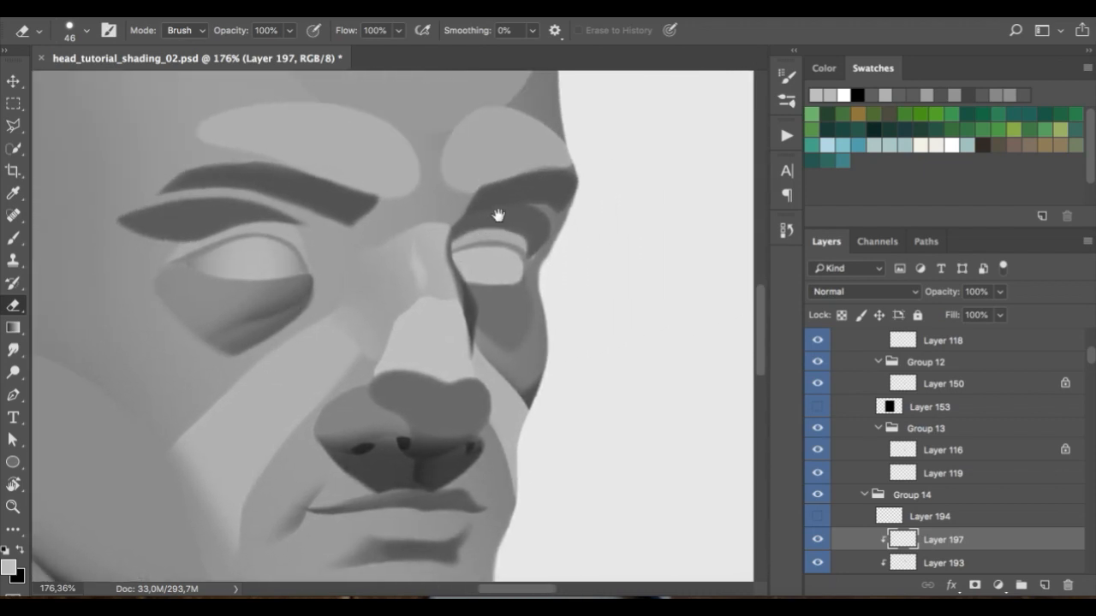
{"action": "key", "text": "v"}
{"action": "left_click", "coordinate": [516, 200], "text": "ctrl"}
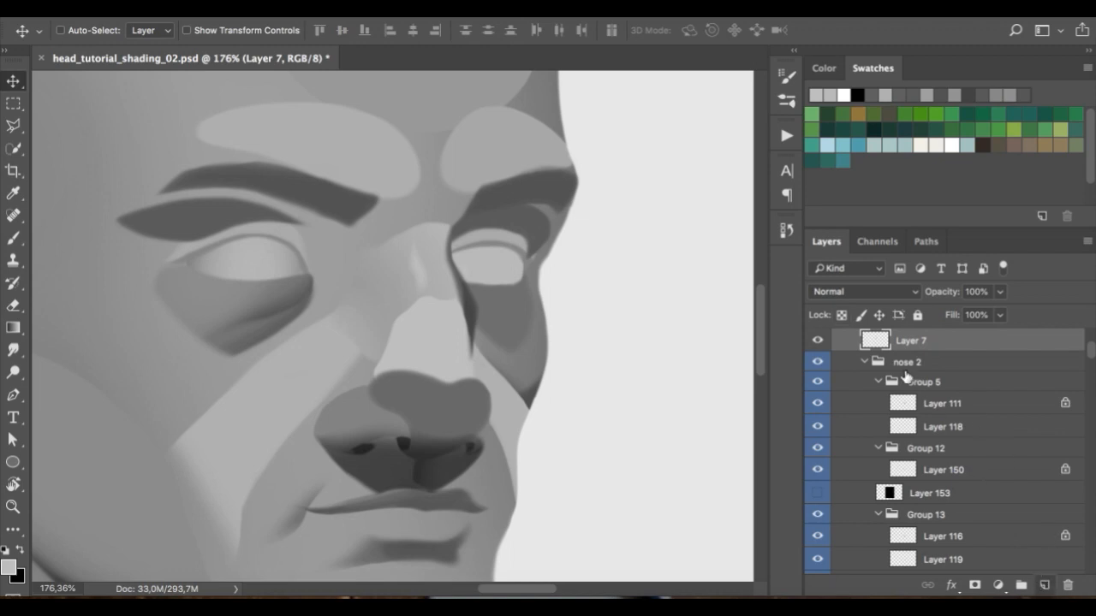
{"action": "left_click", "coordinate": [1044, 585]}
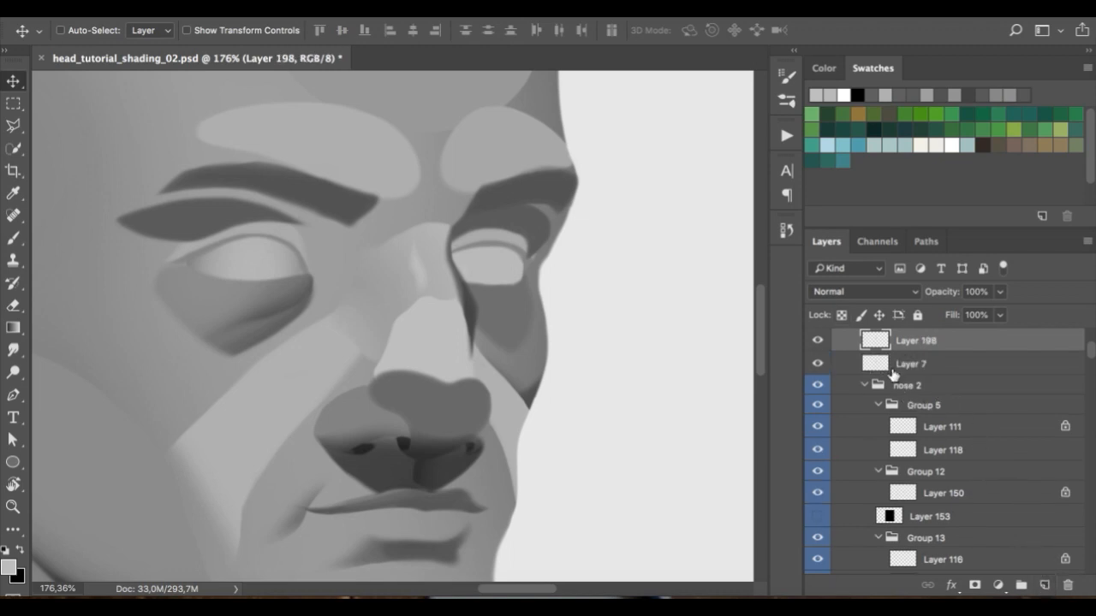
{"action": "key", "text": "ctrl+alt+g"}
- Darken the lower edge of the far brow plane with a 70 px brush, undoing and repainting the stroke until it fits
{"action": "key", "text": "b"}
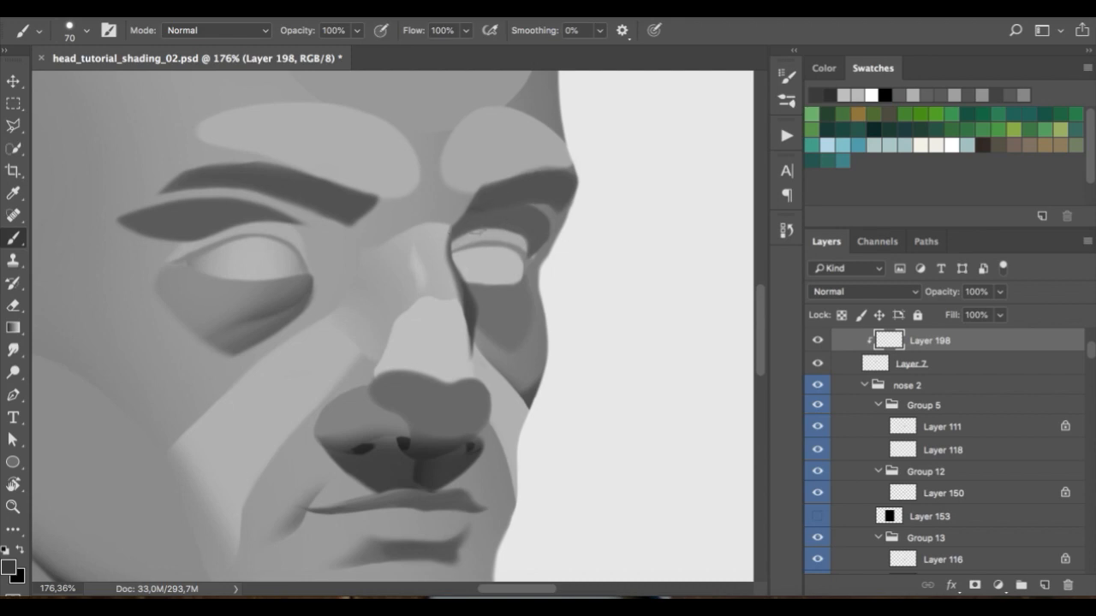
{"action": "mouse_move", "coordinate": [468, 219]}
{"action": "left_mouse_down"}
{"action": "mouse_move", "coordinate": [500, 209]}
{"action": "mouse_move", "coordinate": [569, 211]}
{"action": "left_mouse_up"}
{"action": "key", "text": "ctrl+z"}
{"action": "left_click_drag", "start_coordinate": [467, 220], "coordinate": [573, 208]}
{"action": "key", "text": "ctrl+z"}
{"action": "left_click_drag", "start_coordinate": [478, 216], "coordinate": [565, 210]}
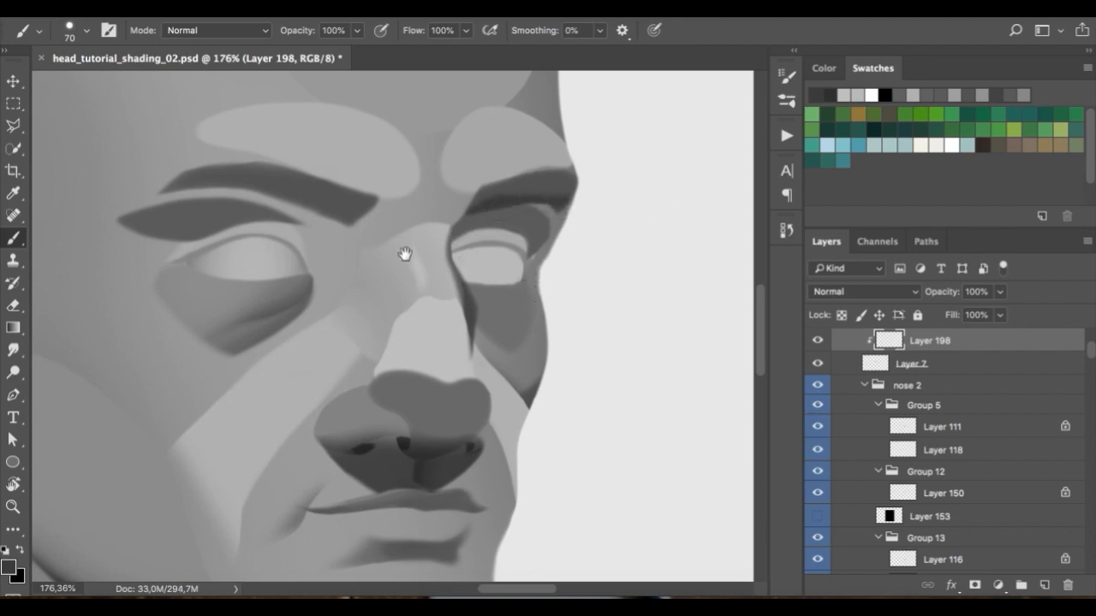
- Add another clipped layer directly above Layer 7 and darken the lower inner end of the near brow plane
{"action": "left_click_drag", "start_coordinate": [403, 252], "coordinate": [553, 262]}
{"action": "key", "text": "v"}
{"action": "left_click", "coordinate": [897, 365]}
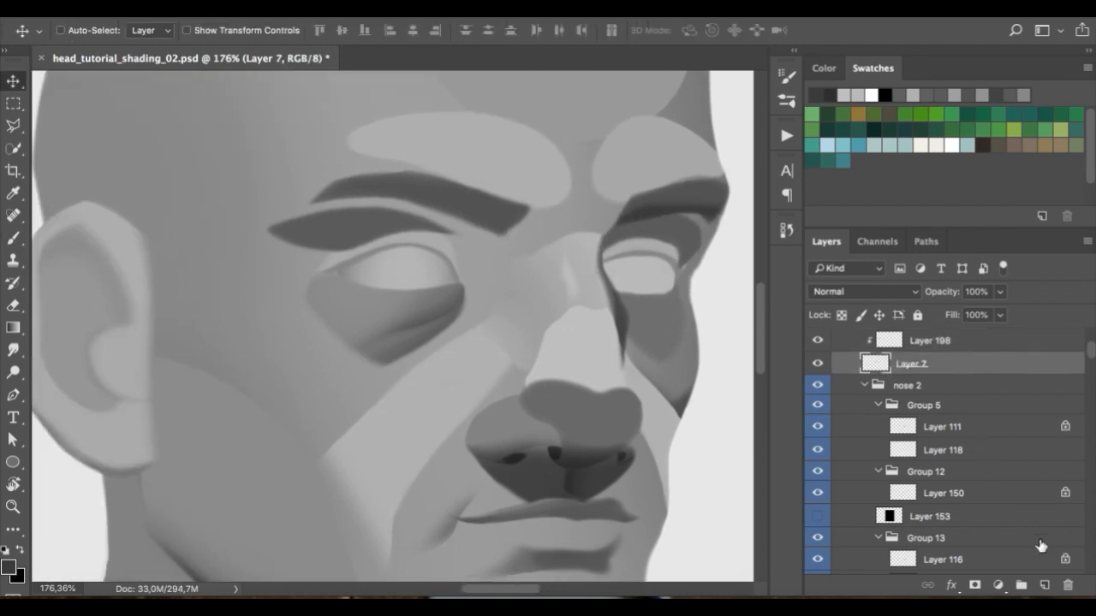
{"action": "left_click", "coordinate": [1044, 583]}
{"action": "key", "text": "b"}
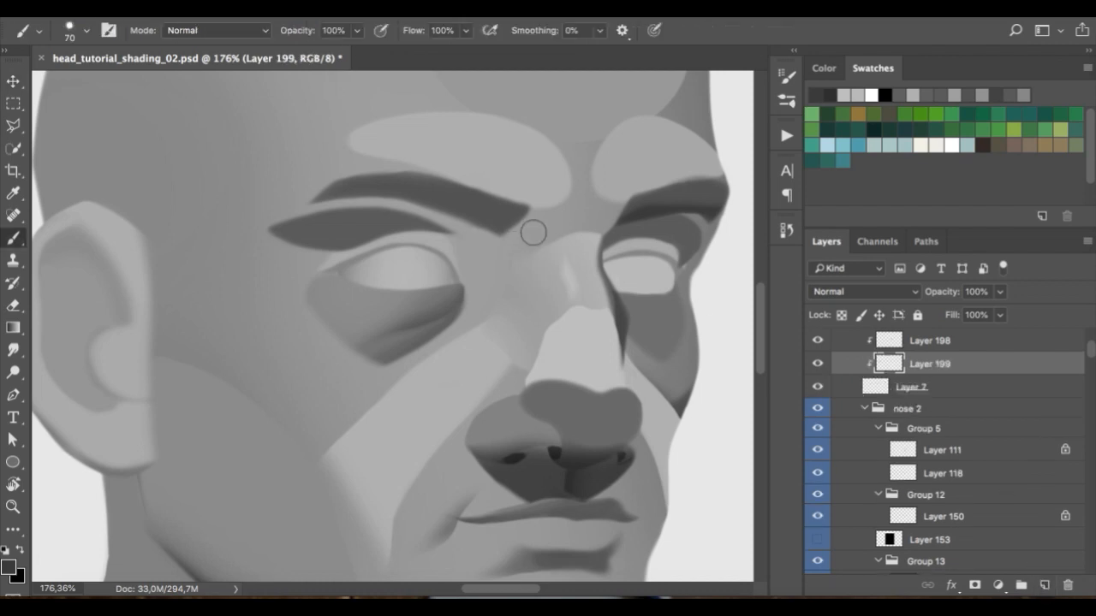
{"action": "left_click_drag", "start_coordinate": [428, 213], "coordinate": [537, 223]}
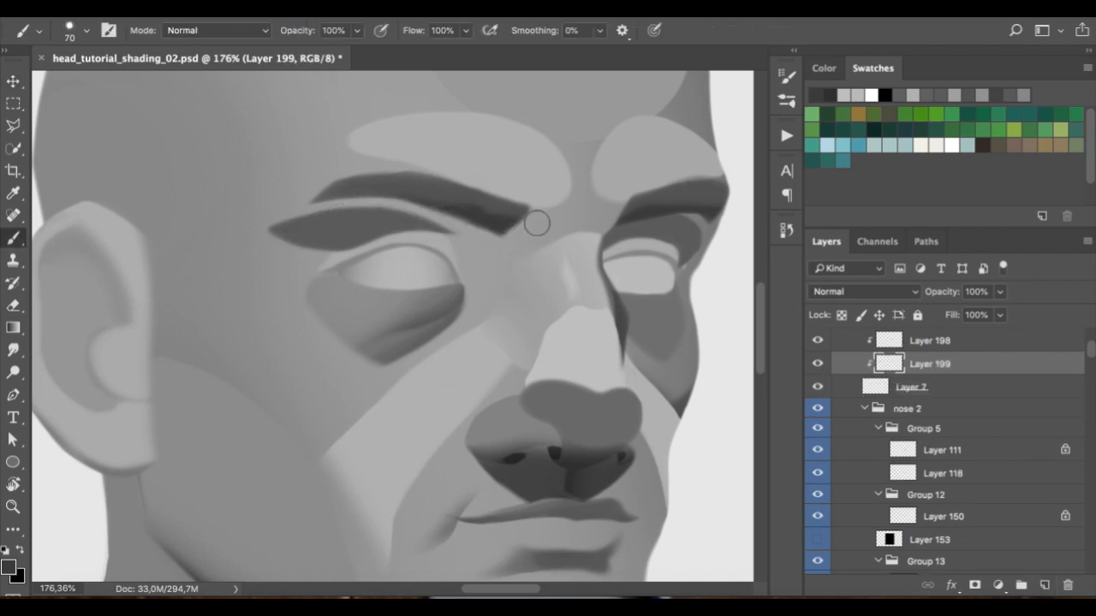
- Select the face layer between the brows and add a new clipped layer above it
{"action": "key", "text": "v"}
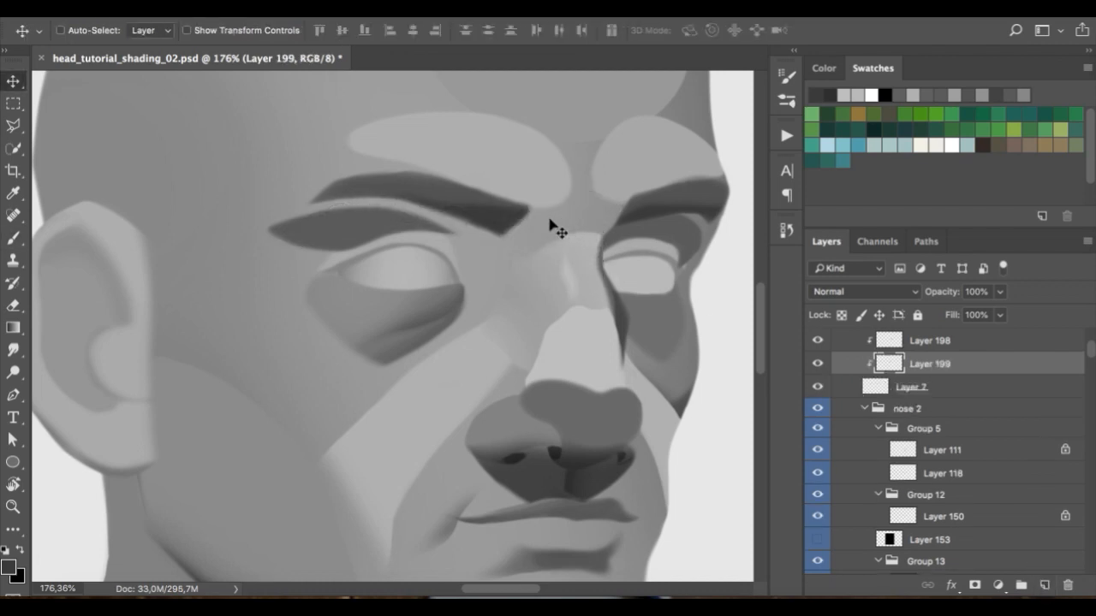
{"action": "left_click", "coordinate": [553, 227], "text": "ctrl"}
{"action": "left_click", "coordinate": [1043, 585]}
- Paint a soft shadow between the brows in grey sampled from the near brow, using Sampled Brush 12 at 100 px and 50% opacity
{"action": "key", "text": "b"}
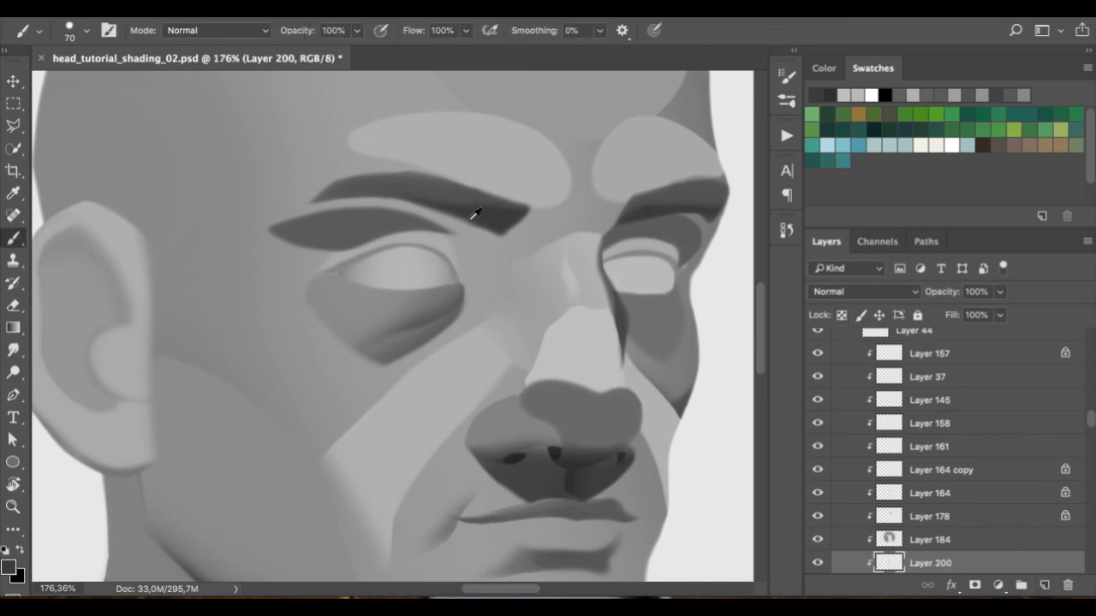
{"action": "left_click", "coordinate": [494, 195], "text": "alt"}
{"action": "right_click", "coordinate": [626, 154]}
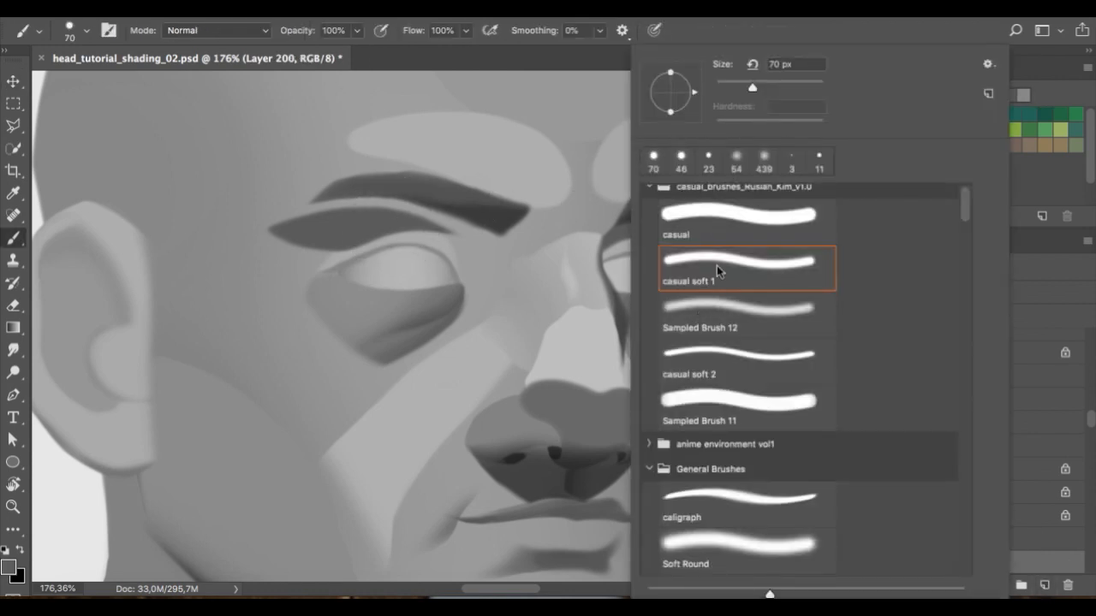
{"action": "left_click", "coordinate": [723, 315]}
{"action": "key", "text": "Return"}
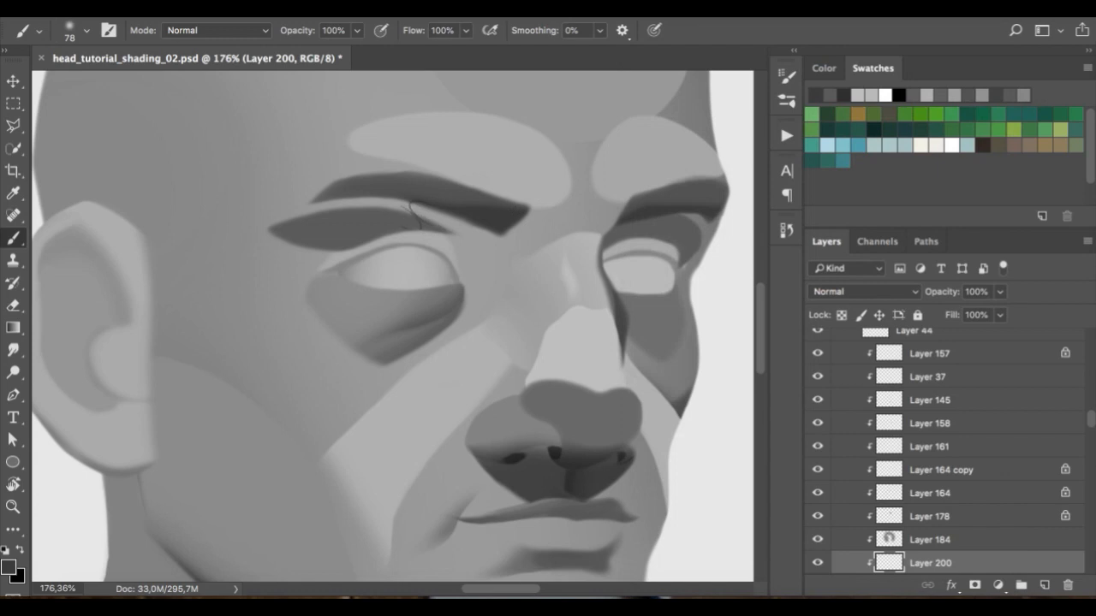
{"action": "key", "text": "bracketright"}
{"action": "key", "text": "bracketright"}
{"action": "key", "text": "bracketright"}
{"action": "key", "text": "5"}
{"action": "mouse_move", "coordinate": [526, 234]}
{"action": "left_mouse_down"}
{"action": "mouse_move", "coordinate": [635, 221]}
{"action": "mouse_move", "coordinate": [515, 236]}
{"action": "mouse_move", "coordinate": [447, 225]}
{"action": "mouse_move", "coordinate": [678, 206]}
{"action": "left_mouse_up"}
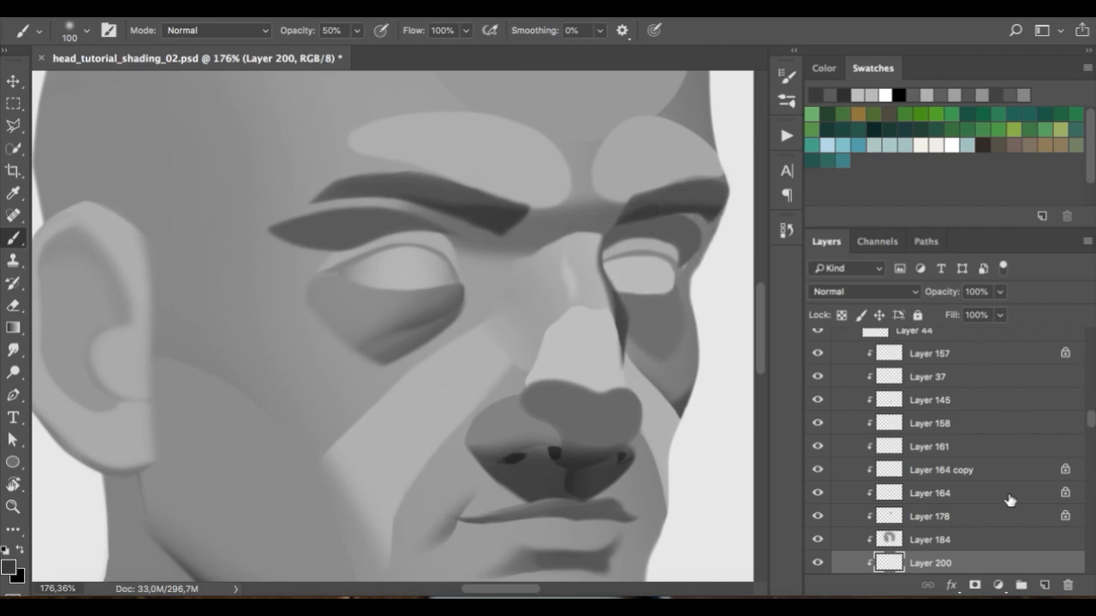
- Draw white 14 px guide lines along the upper and lower edges of the brow shadow on a new layer in the brush group
{"action": "left_click", "coordinate": [1044, 585]}
{"action": "right_click", "coordinate": [614, 167]}
{"action": "type", "text": "14"}
{"action": "key", "text": "Return"}
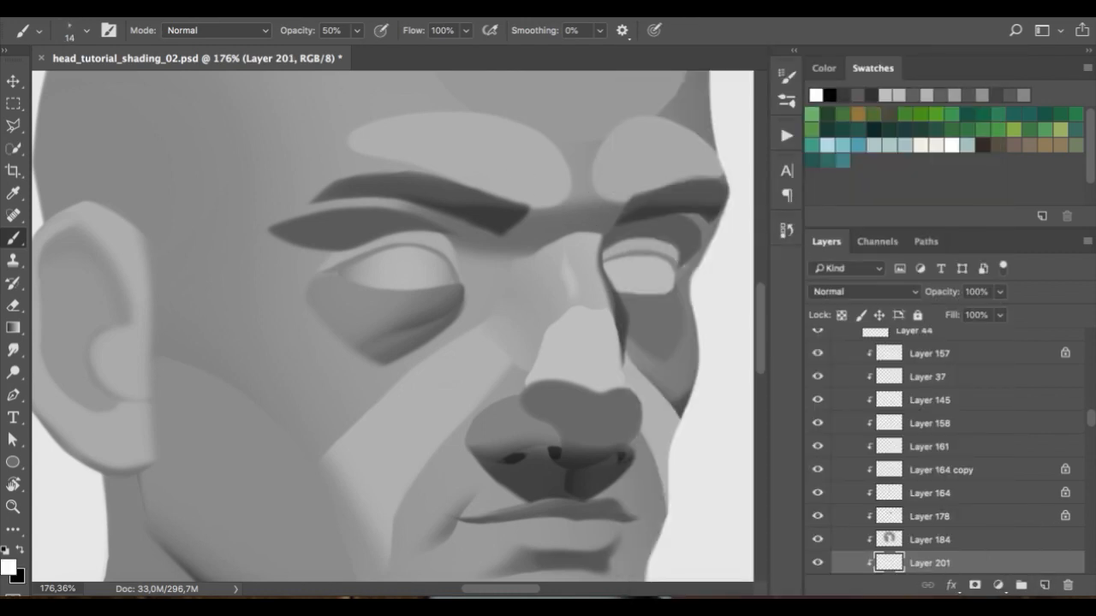
{"action": "key", "text": "super+z"}
{"action": "left_click_drag", "start_coordinate": [1089, 423], "coordinate": [1068, 318]}
{"action": "left_click", "coordinate": [1017, 340]}
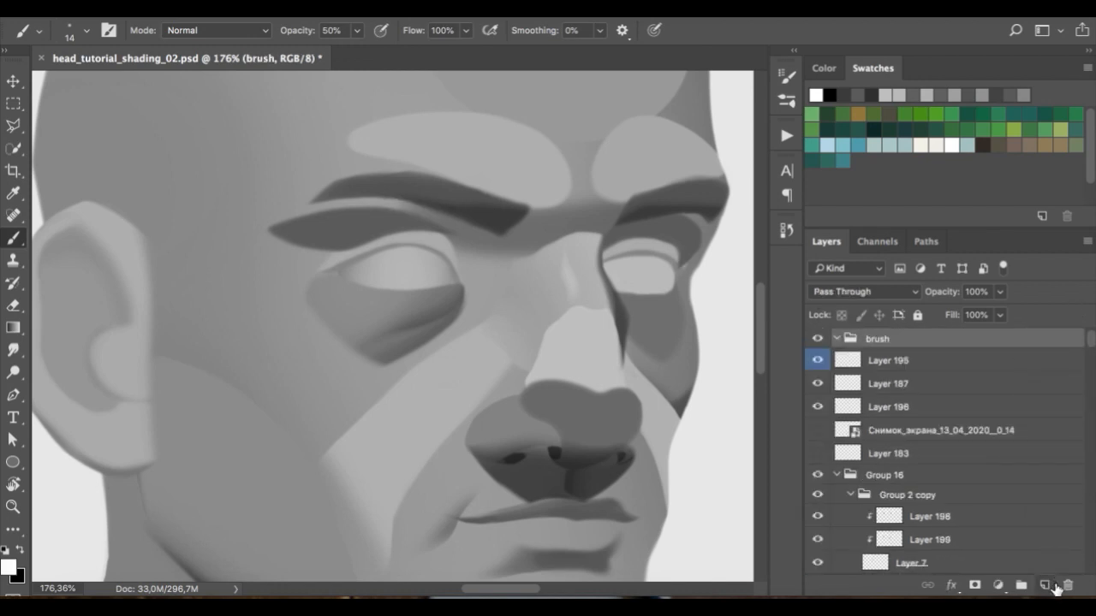
{"action": "left_click", "coordinate": [1044, 585]}
{"action": "left_click_drag", "start_coordinate": [411, 206], "coordinate": [676, 203]}
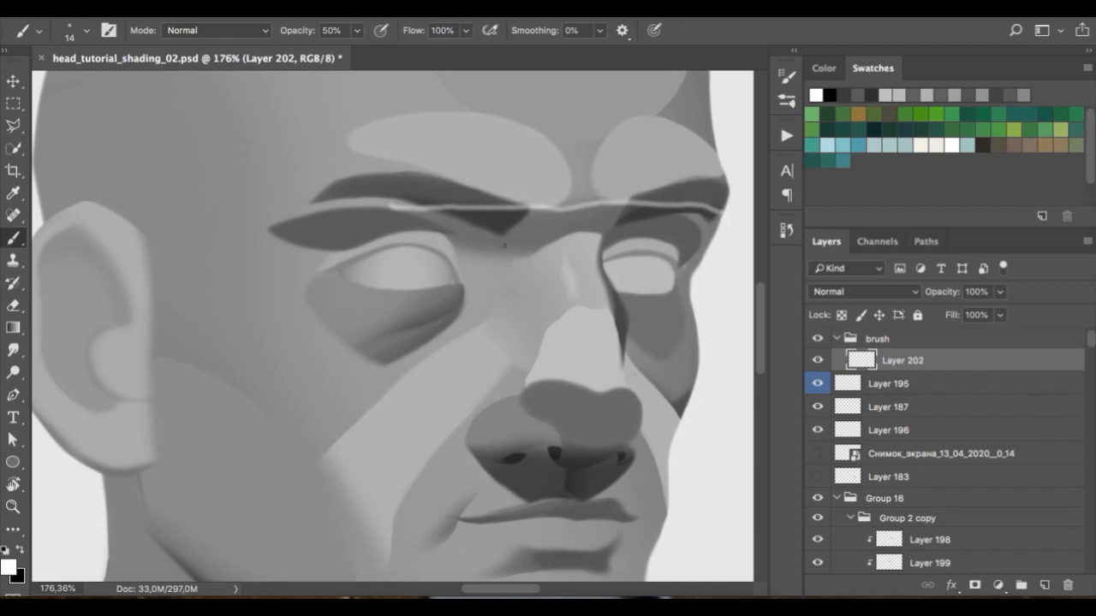
{"action": "mouse_move", "coordinate": [389, 207]}
{"action": "left_mouse_down"}
{"action": "mouse_move", "coordinate": [452, 242]}
{"action": "mouse_move", "coordinate": [533, 247]}
{"action": "left_mouse_up"}
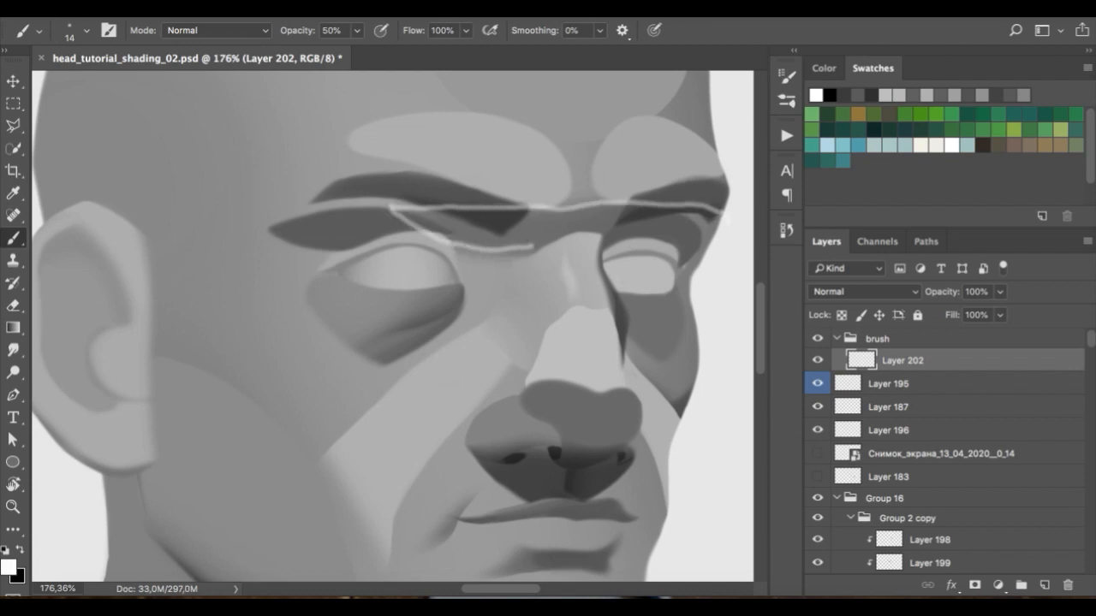
- Try further marks and an erasure on the brow guide lines, and delete the guide layer
{"action": "mouse_move", "coordinate": [406, 201]}
{"action": "left_mouse_down"}
{"action": "mouse_move", "coordinate": [513, 214]}
{"action": "mouse_move", "coordinate": [522, 205]}
{"action": "mouse_move", "coordinate": [447, 179]}
{"action": "left_mouse_up"}
{"action": "key", "text": "super+z"}
{"action": "key", "text": "super+z"}
{"action": "key", "text": "e"}
{"action": "mouse_move", "coordinate": [399, 208]}
{"action": "left_mouse_down"}
{"action": "mouse_move", "coordinate": [499, 186]}
{"action": "mouse_move", "coordinate": [416, 225]}
{"action": "left_mouse_up"}
{"action": "key", "text": "Delete"}
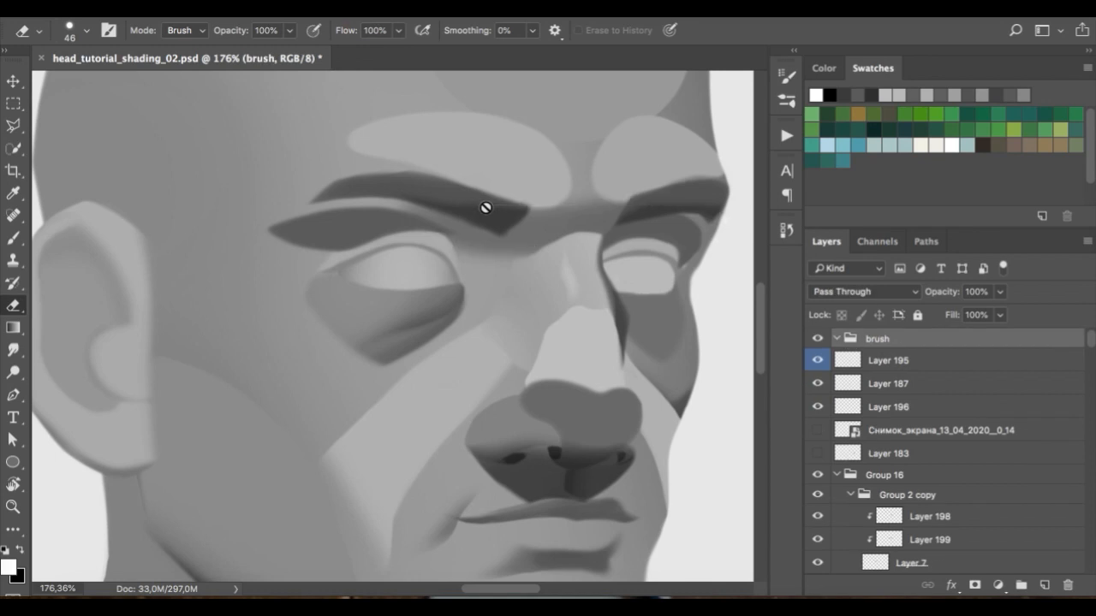
- Select the dark plane above the near eye (Layer 59) and clip a new layer to it
{"action": "scroll", "coordinate": [567, 218], "scroll_direction": "down", "scroll_amount": 4}
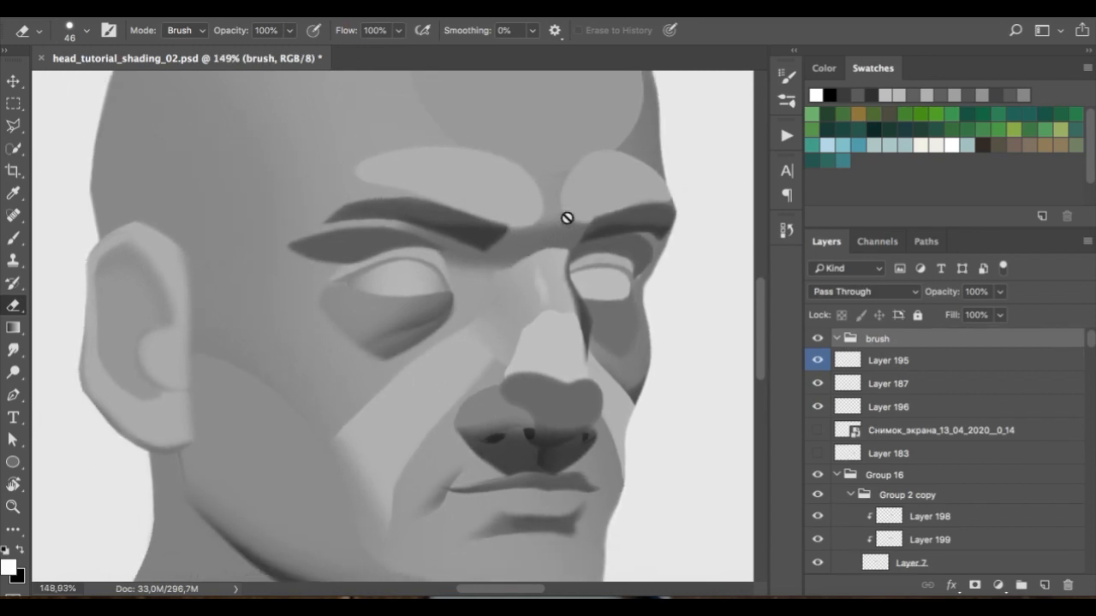
{"action": "scroll", "coordinate": [445, 225], "scroll_direction": "left", "scroll_amount": 2}
{"action": "scroll", "coordinate": [443, 225], "scroll_direction": "up", "scroll_amount": 1}
{"action": "key", "text": "v"}
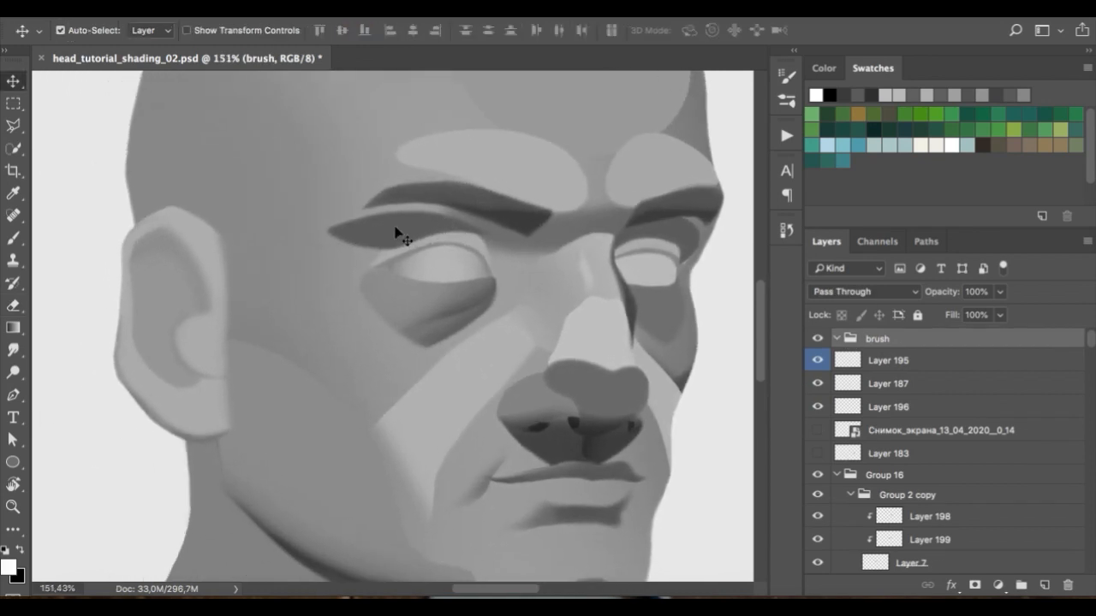
{"action": "left_click", "coordinate": [399, 232], "text": "super"}
{"action": "scroll", "coordinate": [1035, 516], "scroll_direction": "down", "scroll_amount": 3}
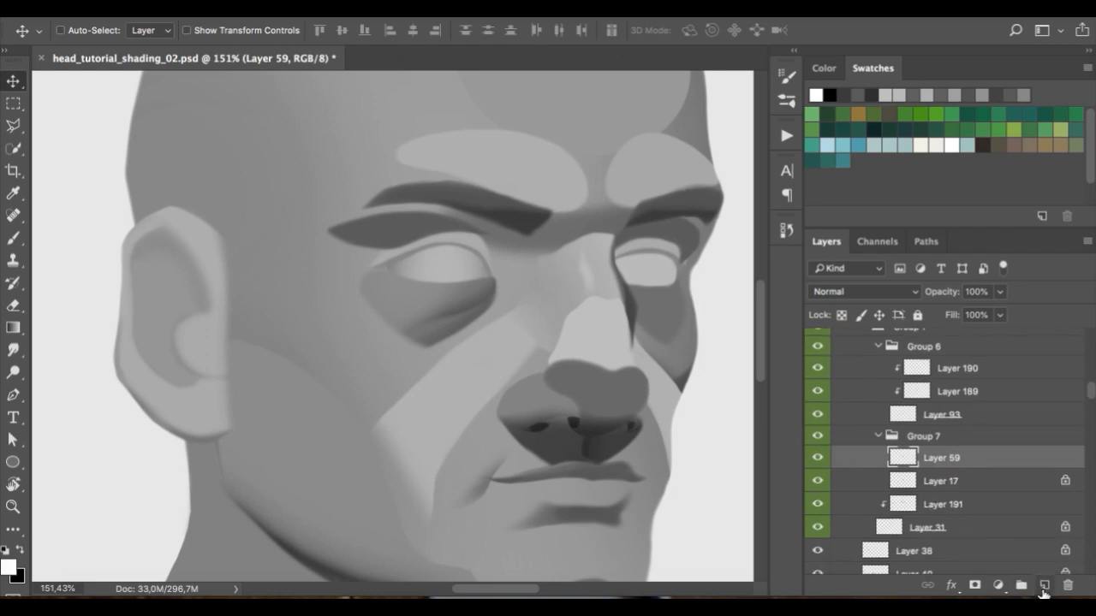
{"action": "left_click", "coordinate": [1044, 584]}
{"action": "left_click", "coordinate": [922, 466], "text": "alt"}
- Lighten the outer part of the plane above the near eye with sampled greys, using Sampled Brush 12 at 146 px
{"action": "key", "text": "b"}
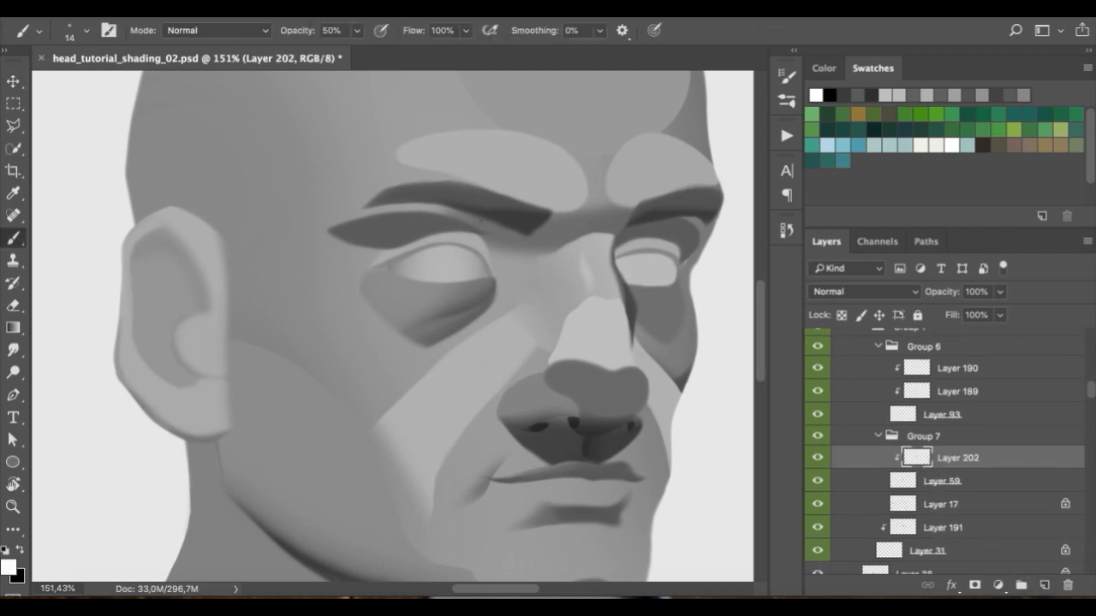
{"action": "right_click", "coordinate": [613, 100]}
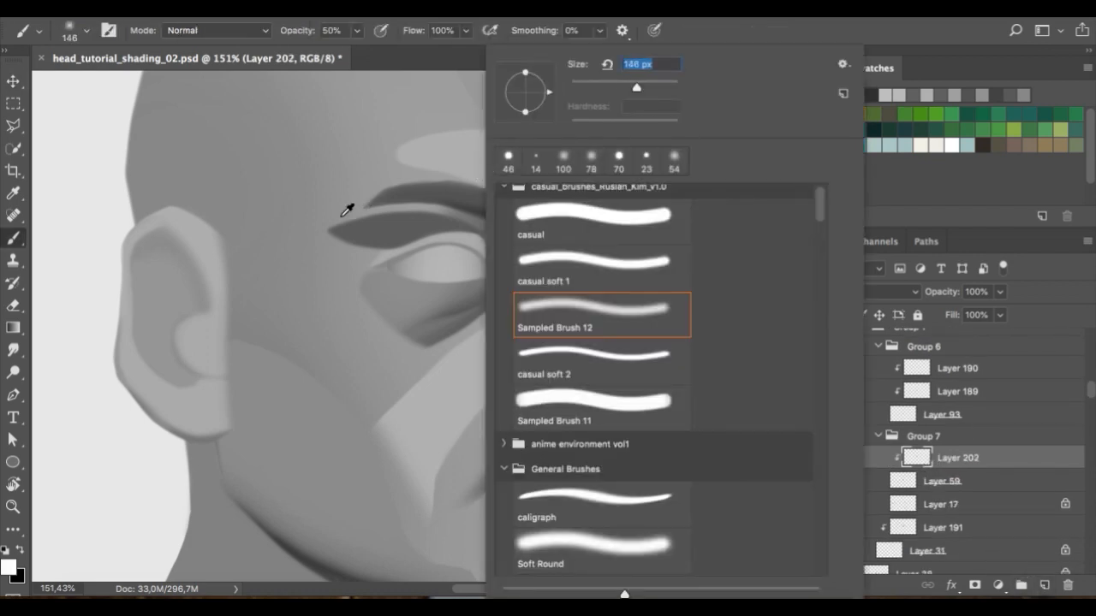
{"action": "left_click", "coordinate": [342, 216], "text": "alt"}
{"action": "mouse_move", "coordinate": [360, 221]}
{"action": "left_mouse_down"}
{"action": "mouse_move", "coordinate": [417, 216]}
{"action": "mouse_move", "coordinate": [374, 225]}
{"action": "mouse_move", "coordinate": [386, 202]}
{"action": "mouse_move", "coordinate": [390, 223]}
{"action": "mouse_move", "coordinate": [433, 199]}
{"action": "left_mouse_up"}
{"action": "left_click", "coordinate": [358, 197], "text": "alt"}
{"action": "left_click", "coordinate": [434, 267], "text": "alt"}
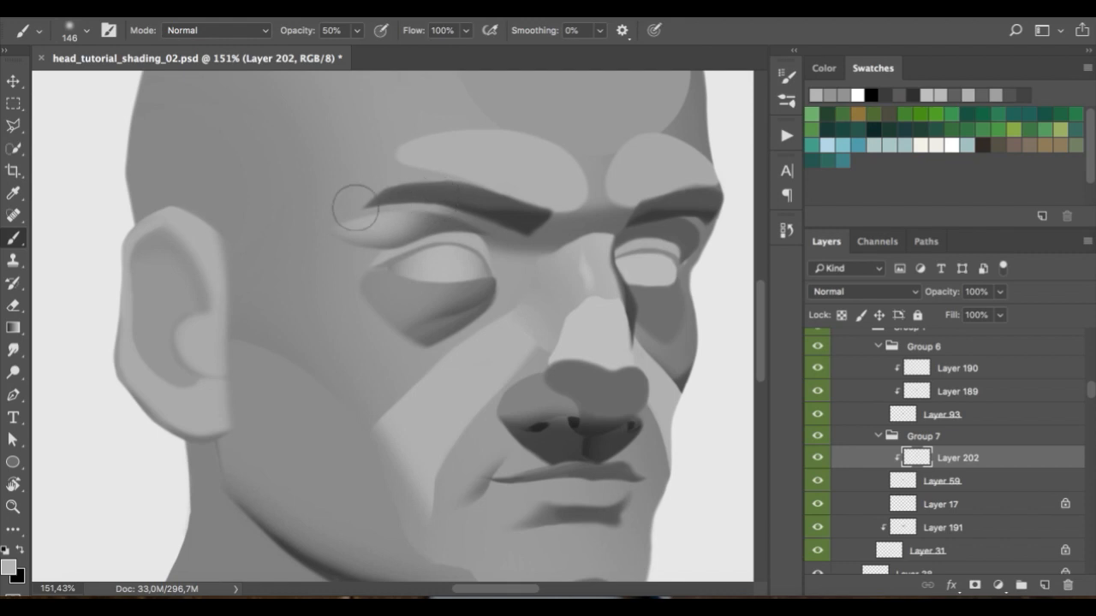
- Blend the plane above the near eye into a smooth transition using greys resampled from within it
{"action": "left_click", "coordinate": [407, 224], "text": "alt"}
{"action": "mouse_move", "coordinate": [350, 221]}
{"action": "left_mouse_down"}
{"action": "mouse_move", "coordinate": [441, 210]}
{"action": "mouse_move", "coordinate": [423, 206]}
{"action": "mouse_move", "coordinate": [391, 222]}
{"action": "mouse_move", "coordinate": [445, 214]}
{"action": "left_mouse_up"}
{"action": "left_click", "coordinate": [400, 222], "text": "alt"}
{"action": "left_click", "coordinate": [421, 223], "text": "alt"}
{"action": "left_click", "coordinate": [396, 222], "text": "alt"}
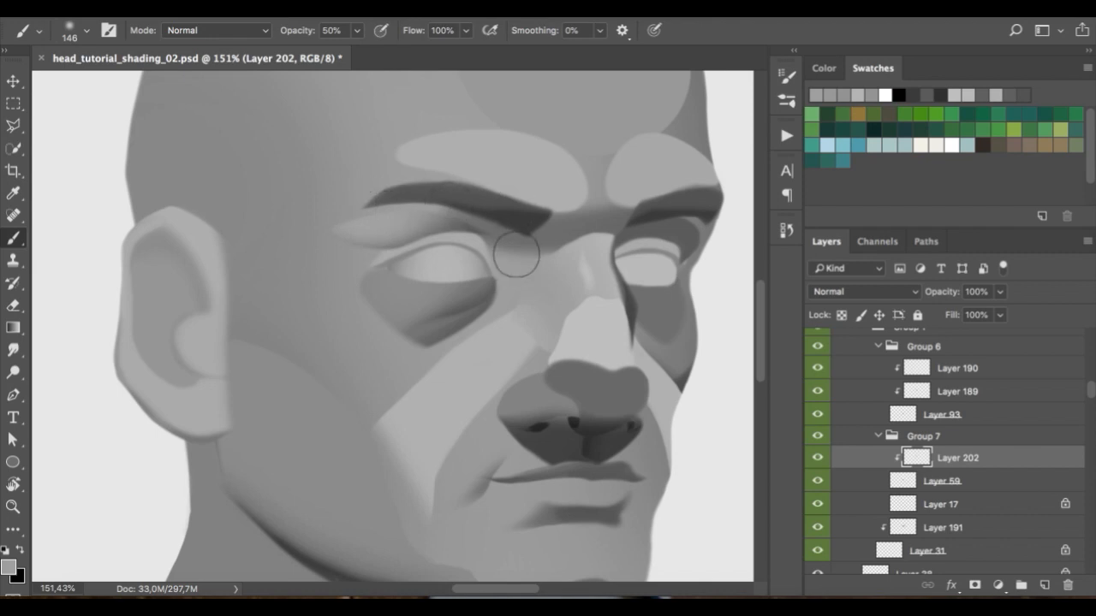
- Select the dark plane on the nose's far side (Layer 17) and clip a new layer to it
{"action": "key", "text": "v"}
{"action": "left_click", "coordinate": [615, 291]}
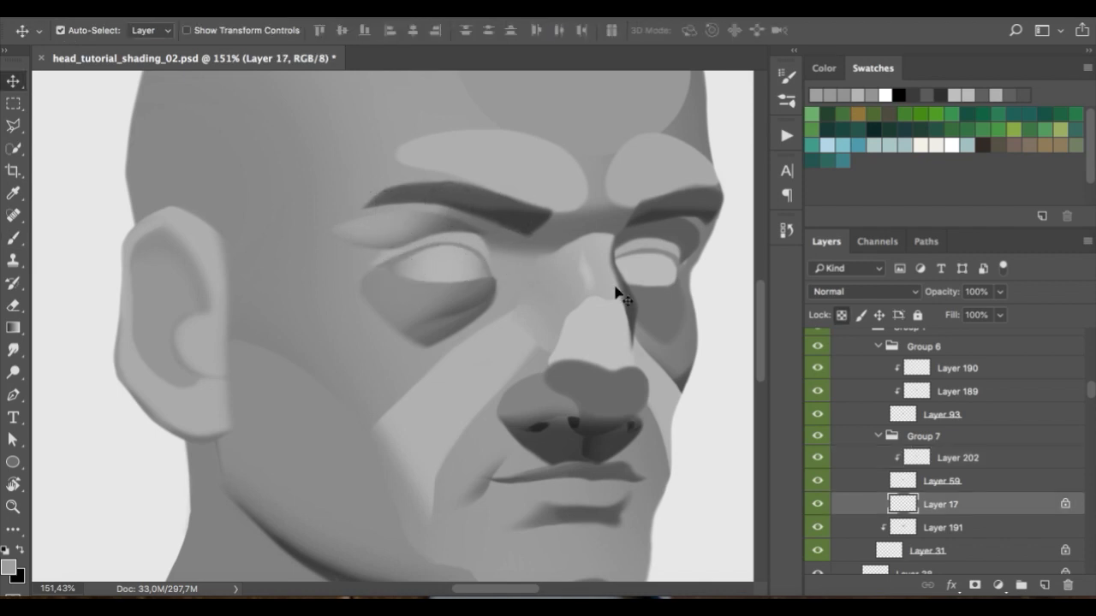
{"action": "left_click", "coordinate": [1045, 586]}
{"action": "key", "text": "ctrl+alt+g"}
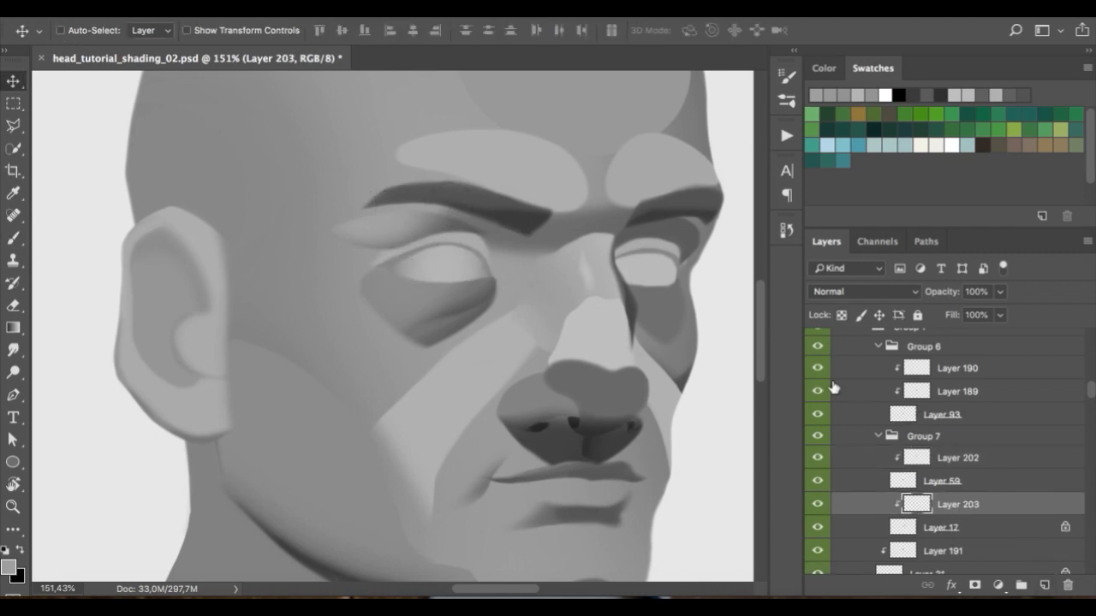
- Darken the outer part of the near eye's upper lid crease with a sampled dark grey, using Sampled Brush 12 at 57 px
{"action": "key", "text": "b"}
{"action": "left_click", "coordinate": [516, 224], "text": "alt"}
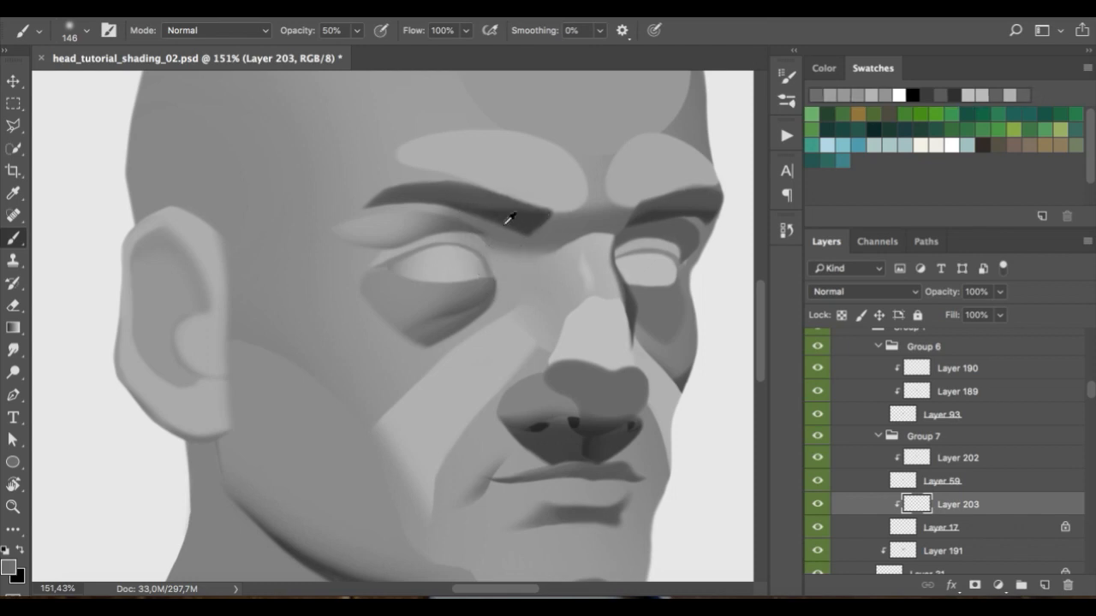
{"action": "left_click", "coordinate": [508, 220], "text": "alt"}
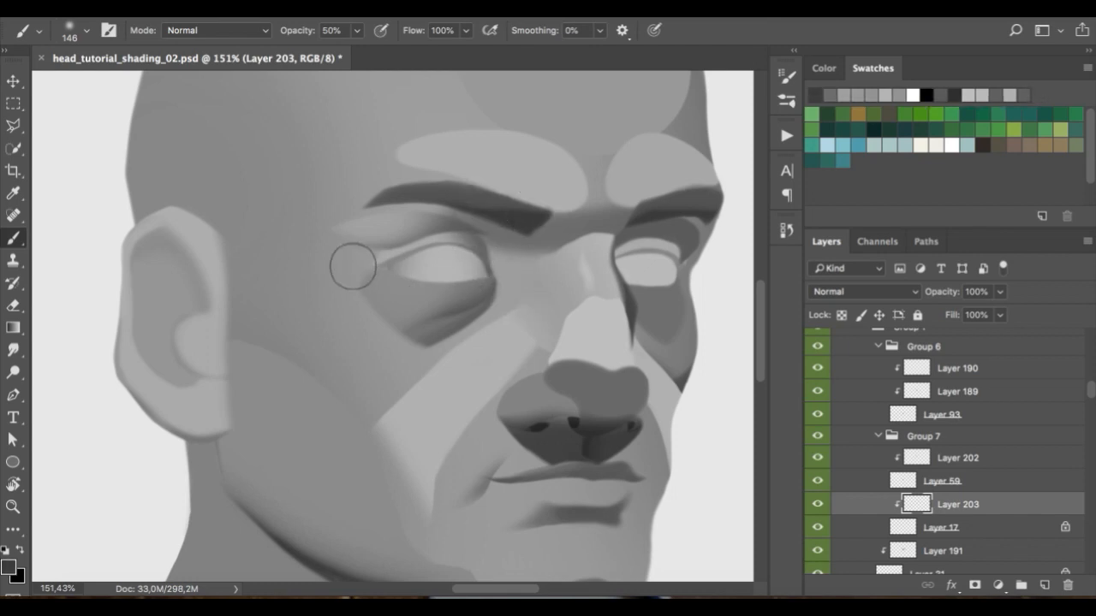
{"action": "right_click", "coordinate": [508, 148]}
{"action": "left_click", "coordinate": [631, 89]}
{"action": "left_click", "coordinate": [472, 72]}
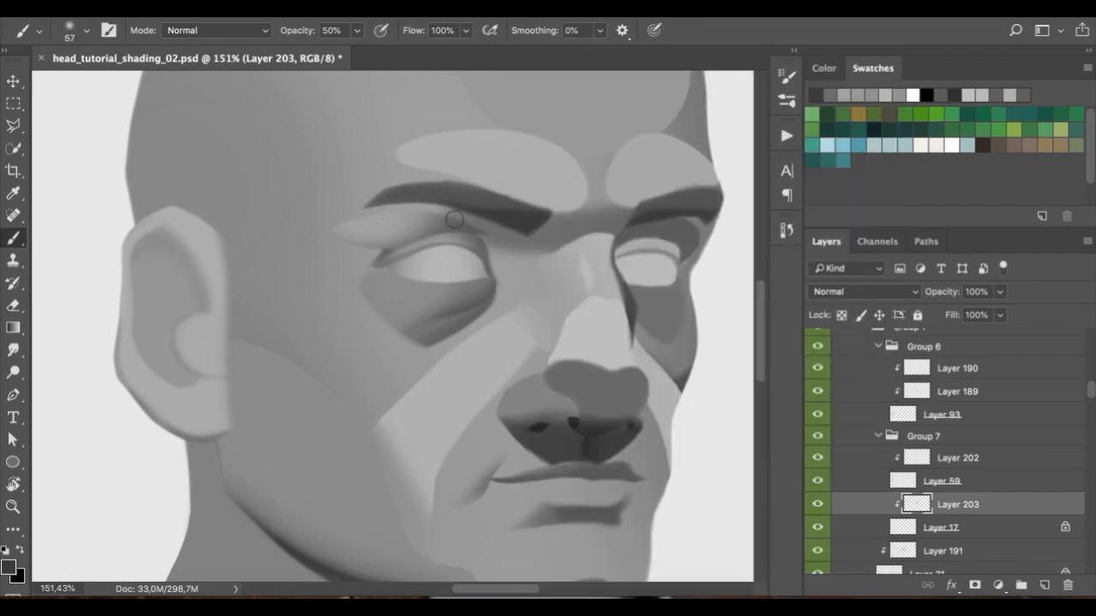
{"action": "left_click_drag", "start_coordinate": [390, 243], "coordinate": [445, 241]}
- Deepen the near eye's outer corner with the sampled dark grey, using the casual soft 1 brush at 60 px
{"action": "right_click", "coordinate": [504, 137]}
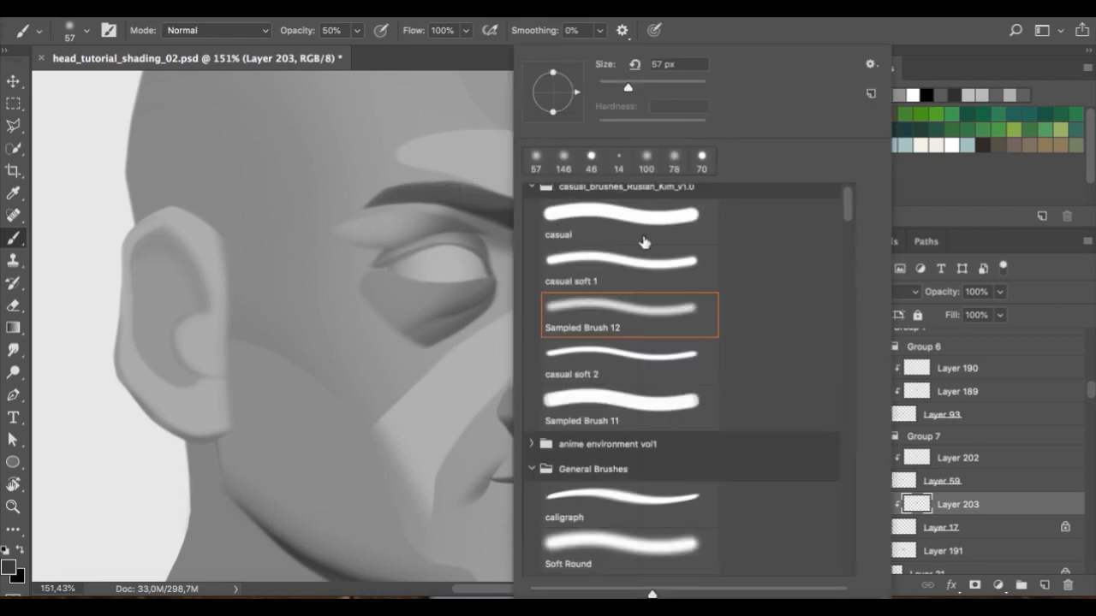
{"action": "left_click", "coordinate": [626, 255]}
{"action": "left_click_drag", "start_coordinate": [632, 87], "coordinate": [634, 87]}
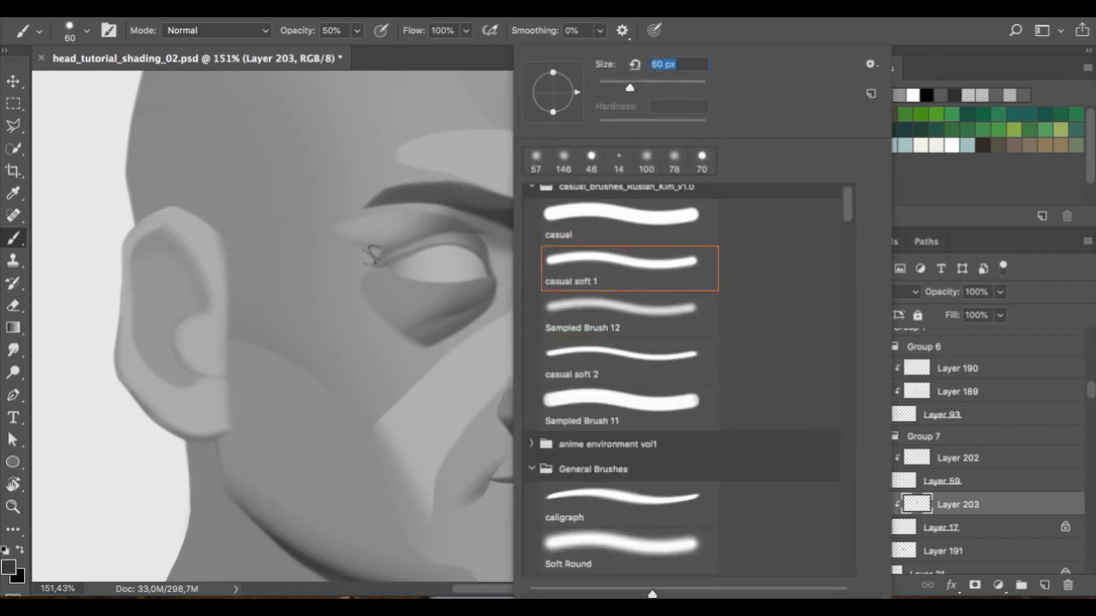
{"action": "left_click", "coordinate": [374, 255]}
- Select the shading layer of the plane above the near eye (Layer 202) and add a new clipped layer above it
{"action": "key", "text": "v"}
{"action": "left_click", "coordinate": [468, 240], "text": "super"}
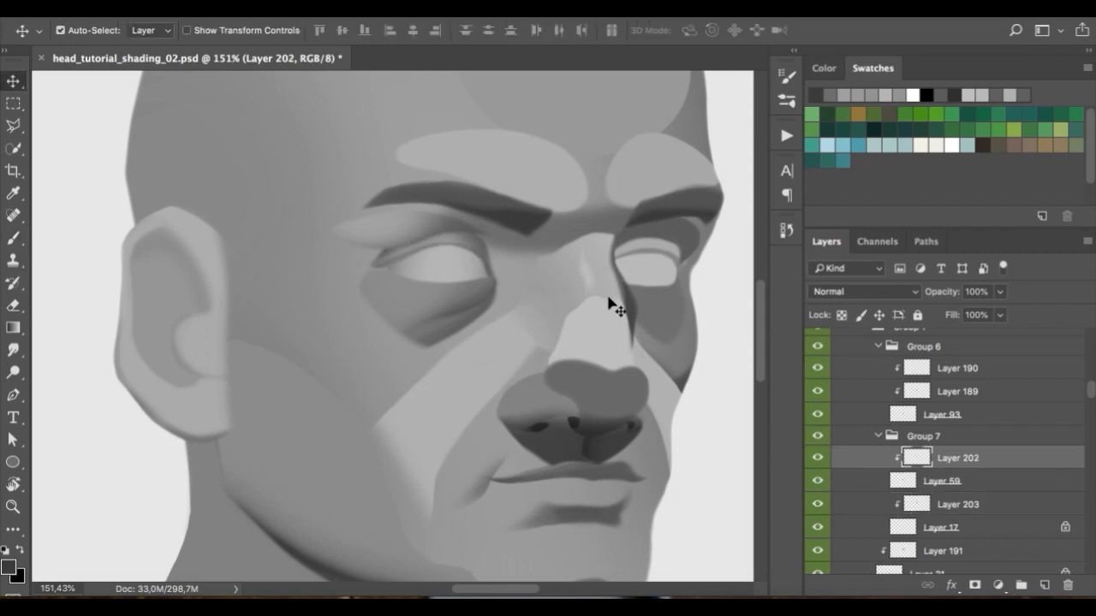
{"action": "left_click", "coordinate": [1044, 585]}
{"action": "left_click", "coordinate": [939, 462], "text": "alt"}
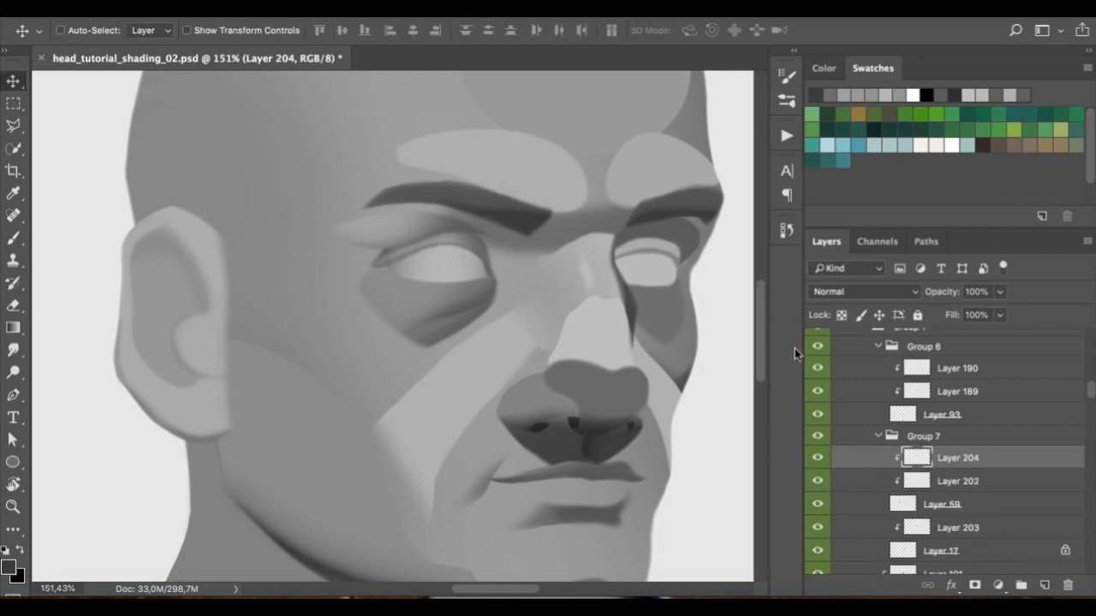
- Paint a crisper dark crease along the near eye's upper lid with casual soft 1 at 60 px, undoing unwanted strokes
{"action": "key", "text": "b"}
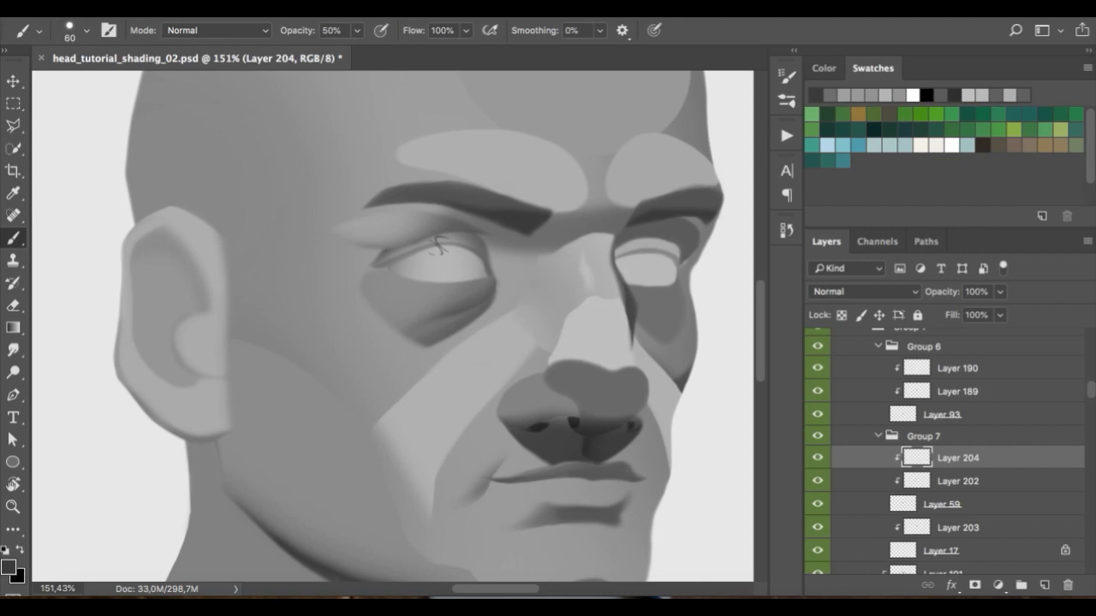
{"action": "mouse_move", "coordinate": [373, 262]}
{"action": "left_mouse_down"}
{"action": "mouse_move", "coordinate": [467, 241]}
{"action": "mouse_move", "coordinate": [400, 252]}
{"action": "mouse_move", "coordinate": [454, 239]}
{"action": "left_mouse_up"}
{"action": "key", "text": "super+z"}
{"action": "key", "text": "super+z"}
{"action": "mouse_move", "coordinate": [375, 265]}
{"action": "left_mouse_down"}
{"action": "mouse_move", "coordinate": [431, 234]}
{"action": "mouse_move", "coordinate": [486, 276]}
{"action": "left_mouse_up"}
{"action": "right_click", "coordinate": [435, 180]}
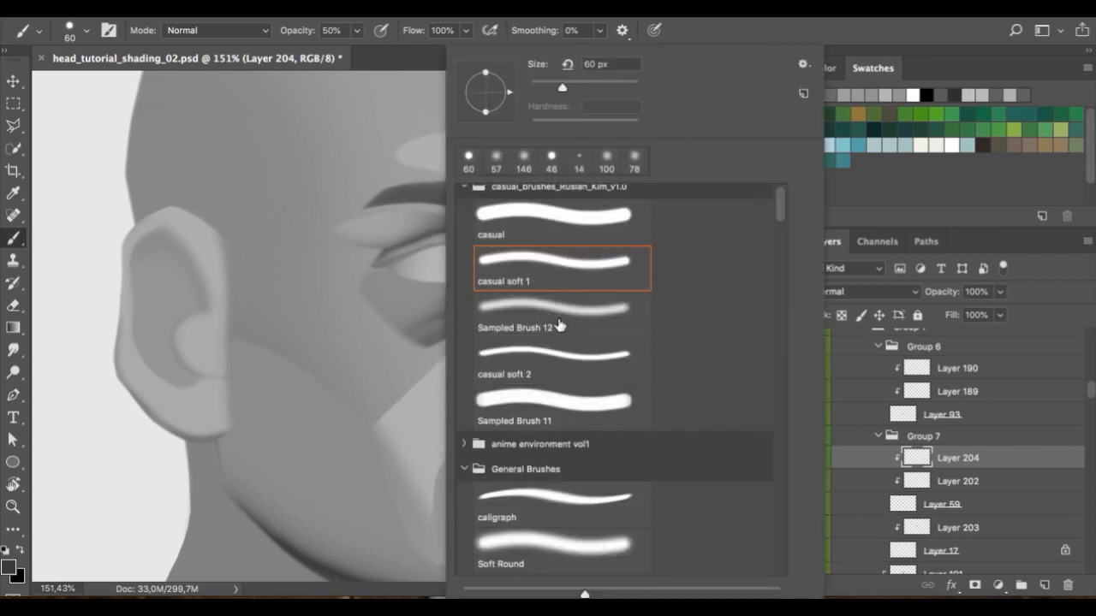
{"action": "left_click_drag", "start_coordinate": [347, 179], "coordinate": [351, 186]}
{"action": "key", "text": "super+z"}
- Select the cheek plane below the near eye and add a new clipped layer for its shading
{"action": "left_click_drag", "start_coordinate": [488, 322], "coordinate": [470, 263]}
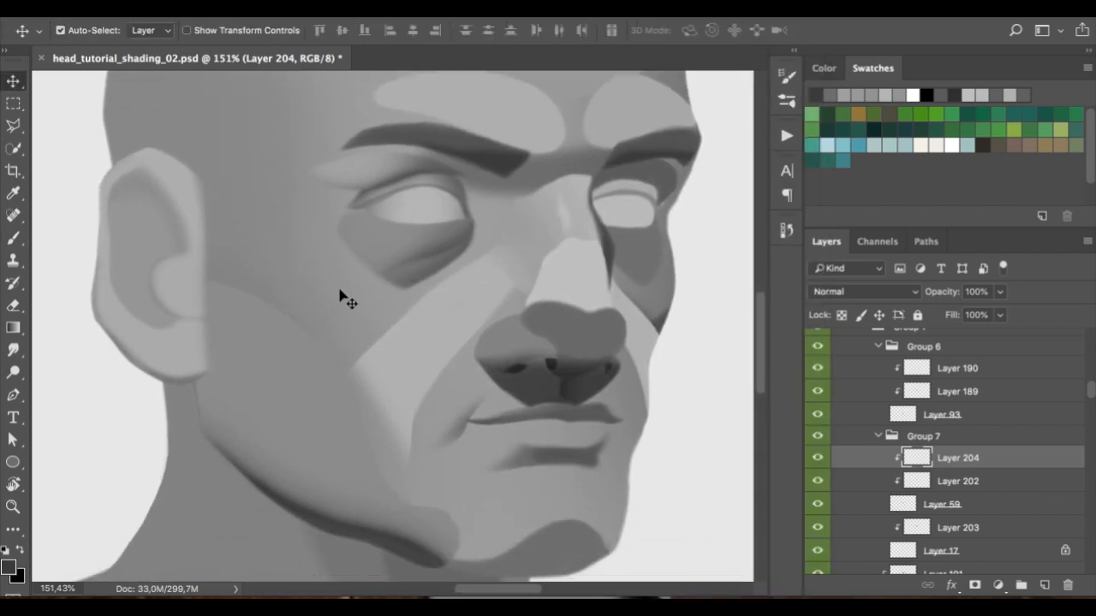
{"action": "left_click", "coordinate": [347, 300], "text": "super"}
{"action": "left_click", "coordinate": [1045, 585]}
- Lighten the cheekbone beside the near eye with a sampled light grey, using the soft Sampled Brush 12
{"action": "key", "text": "b"}
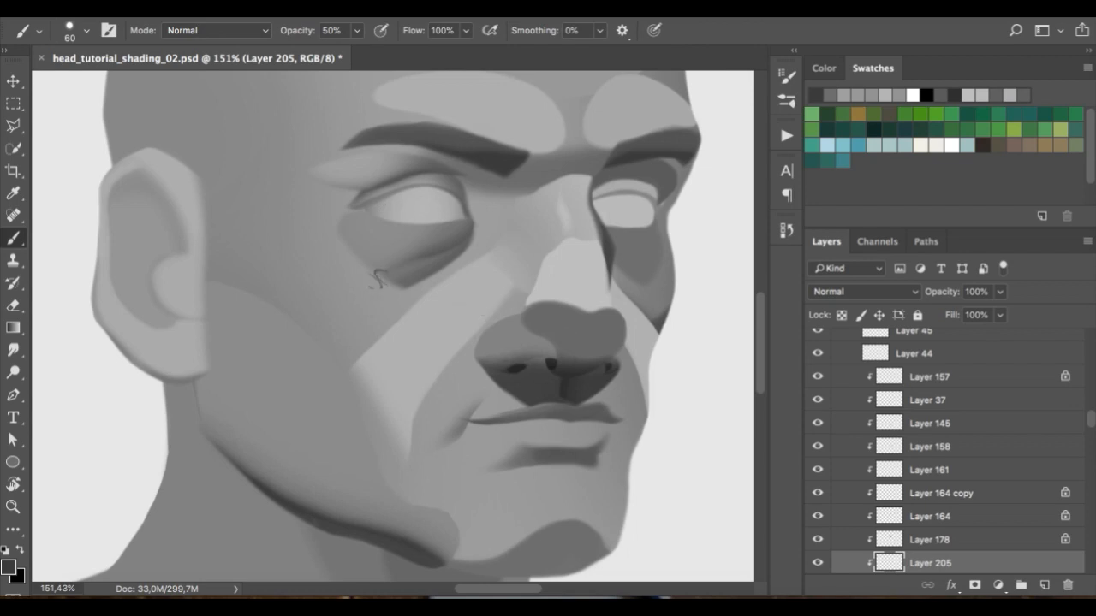
{"action": "left_click", "coordinate": [438, 190], "text": "alt"}
{"action": "right_click", "coordinate": [485, 148]}
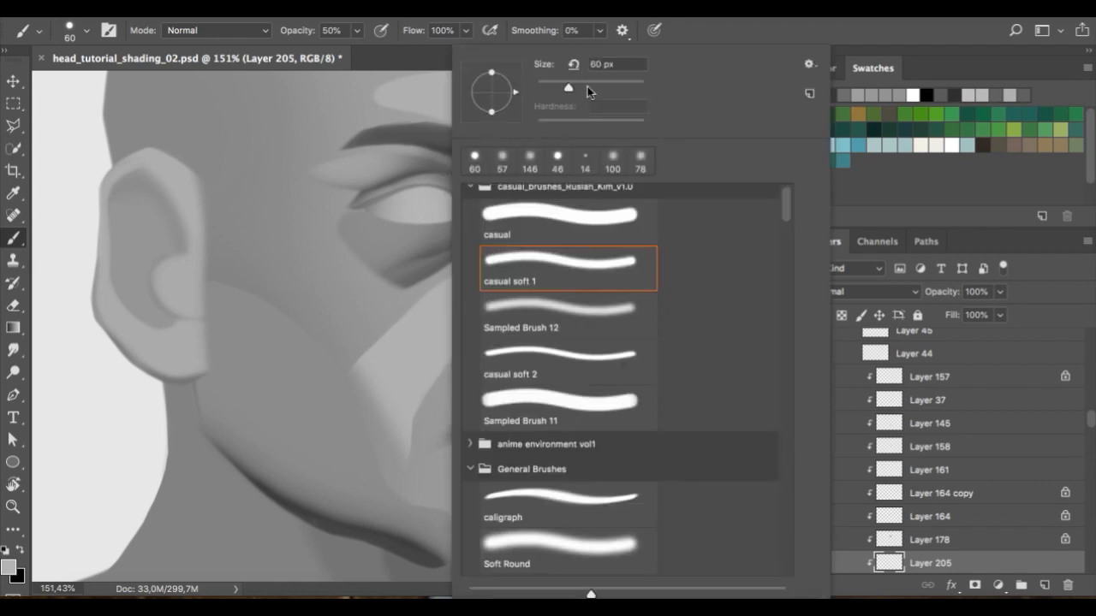
{"action": "left_click", "coordinate": [693, 33]}
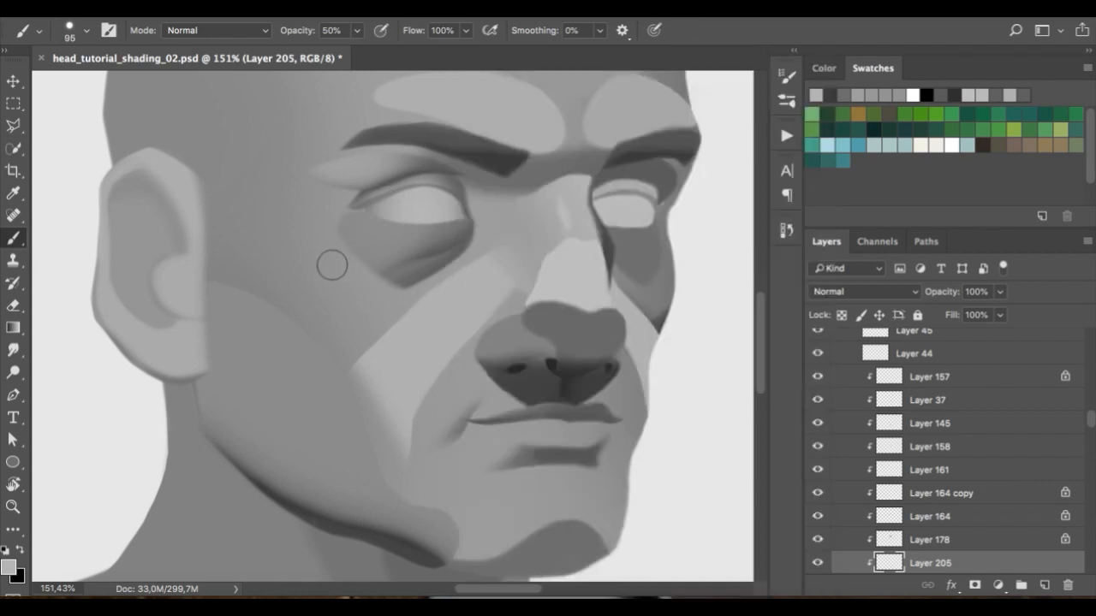
{"action": "right_click", "coordinate": [537, 182]}
{"action": "left_click", "coordinate": [535, 304]}
{"action": "left_click", "coordinate": [605, 83]}
{"action": "mouse_move", "coordinate": [320, 262]}
{"action": "left_mouse_down"}
{"action": "mouse_move", "coordinate": [356, 302]}
{"action": "mouse_move", "coordinate": [326, 266]}
{"action": "mouse_move", "coordinate": [355, 310]}
{"action": "mouse_move", "coordinate": [321, 265]}
{"action": "mouse_move", "coordinate": [371, 317]}
{"action": "mouse_move", "coordinate": [321, 261]}
{"action": "mouse_move", "coordinate": [375, 313]}
{"action": "mouse_move", "coordinate": [327, 279]}
{"action": "mouse_move", "coordinate": [356, 286]}
{"action": "mouse_move", "coordinate": [320, 284]}
{"action": "left_mouse_up"}
- Soften the outer edge of the cheekbone highlight with the Eraser, using Sampled Brush 12 at 439 px
{"action": "key", "text": "e"}
{"action": "right_click", "coordinate": [387, 160]}
{"action": "left_click", "coordinate": [489, 308]}
{"action": "mouse_move", "coordinate": [272, 309]}
{"action": "left_mouse_down"}
{"action": "mouse_move", "coordinate": [281, 335]}
{"action": "mouse_move", "coordinate": [233, 270]}
{"action": "left_mouse_up"}
- Try a thin light grey arc around the lightened cheekbone with a 22 px brush at 100% opacity, and undo it
{"action": "key", "text": "b"}
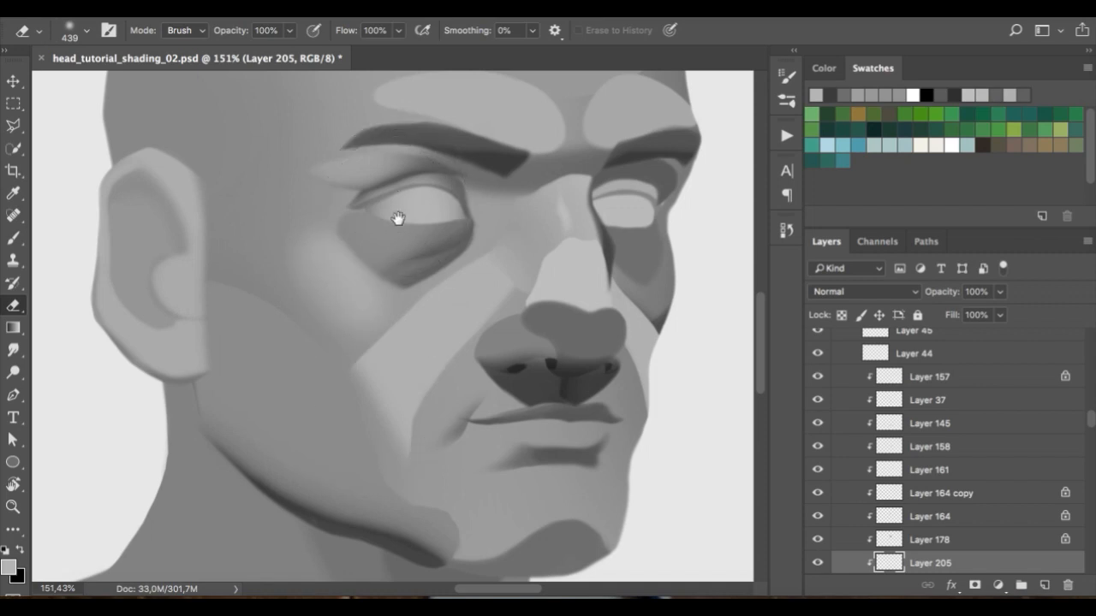
{"action": "scroll", "coordinate": [399, 217], "scroll_direction": "down", "scroll_amount": 2}
{"action": "scroll", "coordinate": [398, 218], "scroll_direction": "left", "scroll_amount": 2}
{"action": "left_click_drag", "start_coordinate": [324, 286], "coordinate": [396, 229]}
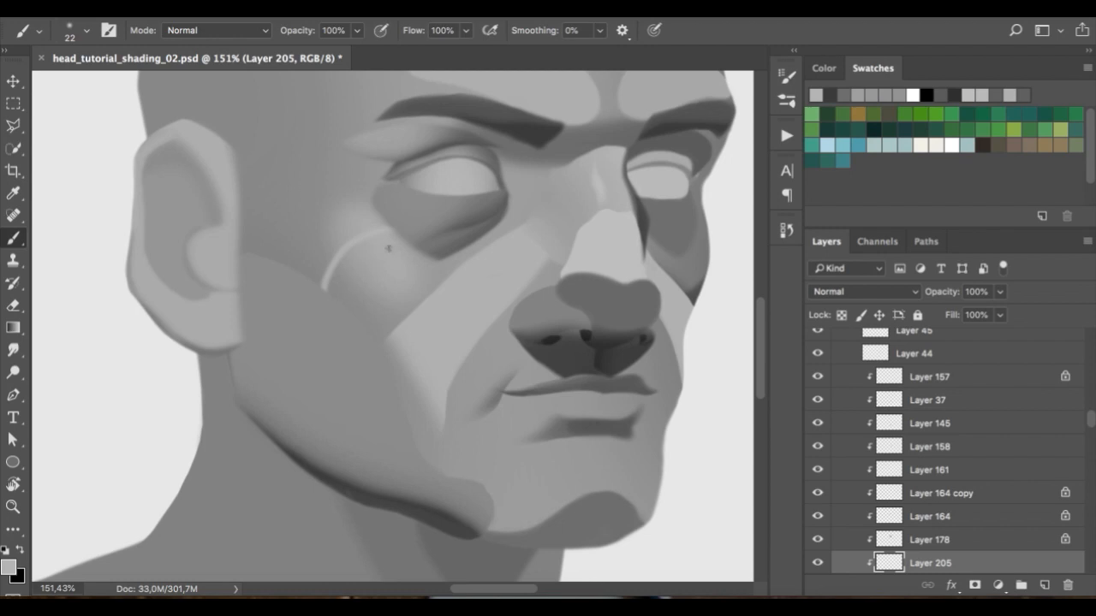
{"action": "key", "text": "super+z"}
{"action": "left_click_drag", "start_coordinate": [327, 288], "coordinate": [394, 231]}
{"action": "key", "text": "super+z"}
{"action": "key", "text": "super+z"}
- Try a soft white highlight on the cheekbone with Sampled Brush 12 at 81 px, and undo it
{"action": "key", "text": "d"}
{"action": "key", "text": "x"}
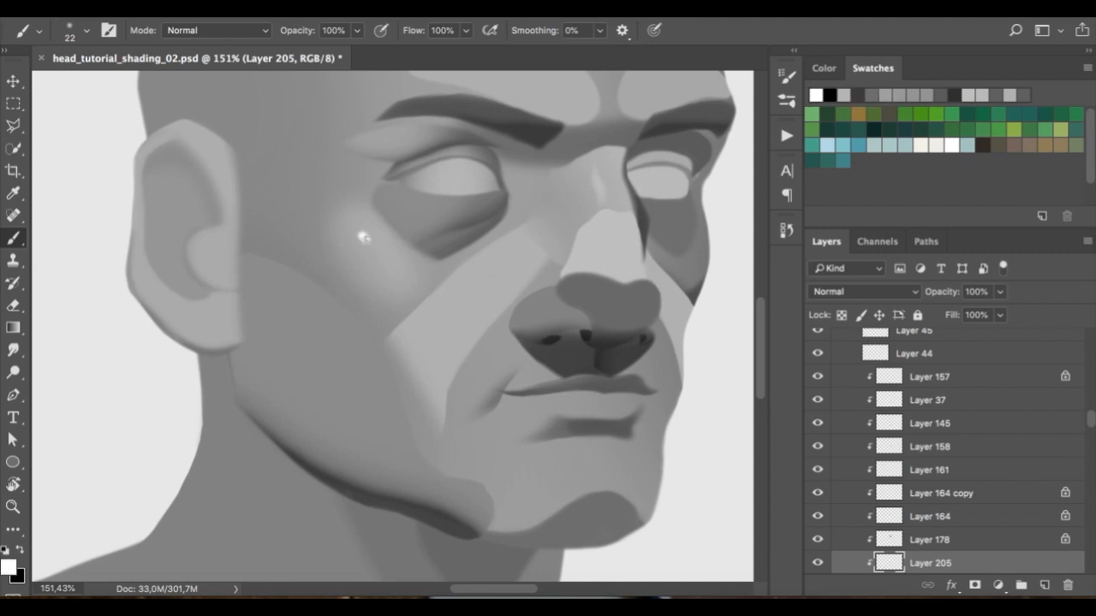
{"action": "right_click", "coordinate": [432, 175]}
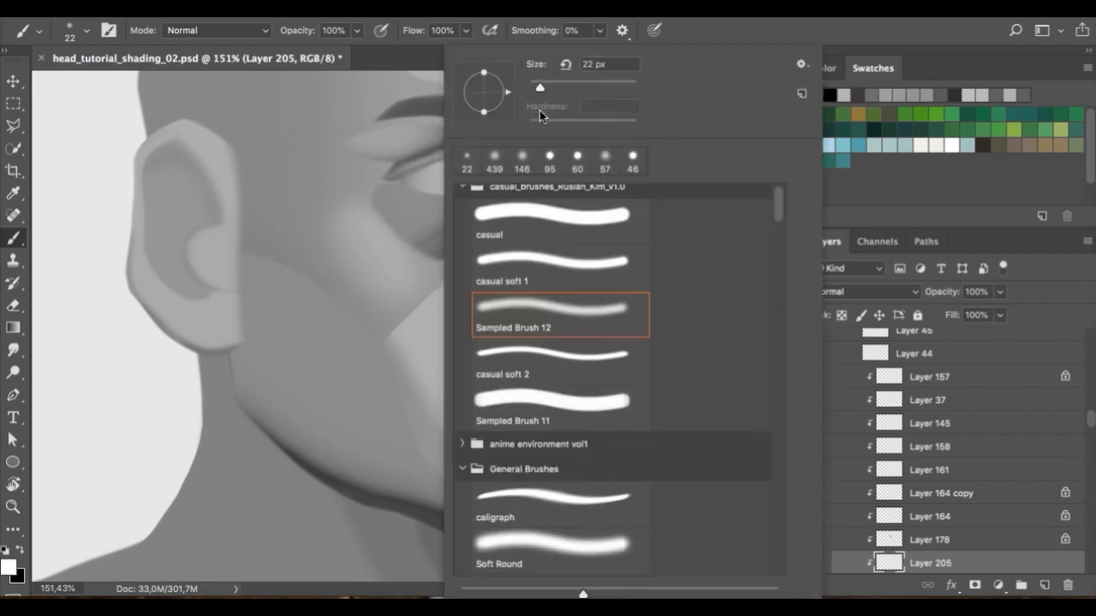
{"action": "left_click", "coordinate": [443, 312], "text": "alt"}
{"action": "key", "text": "d"}
{"action": "key", "text": "x"}
{"action": "left_click_drag", "start_coordinate": [367, 231], "coordinate": [382, 250]}
{"action": "key", "text": "2"}
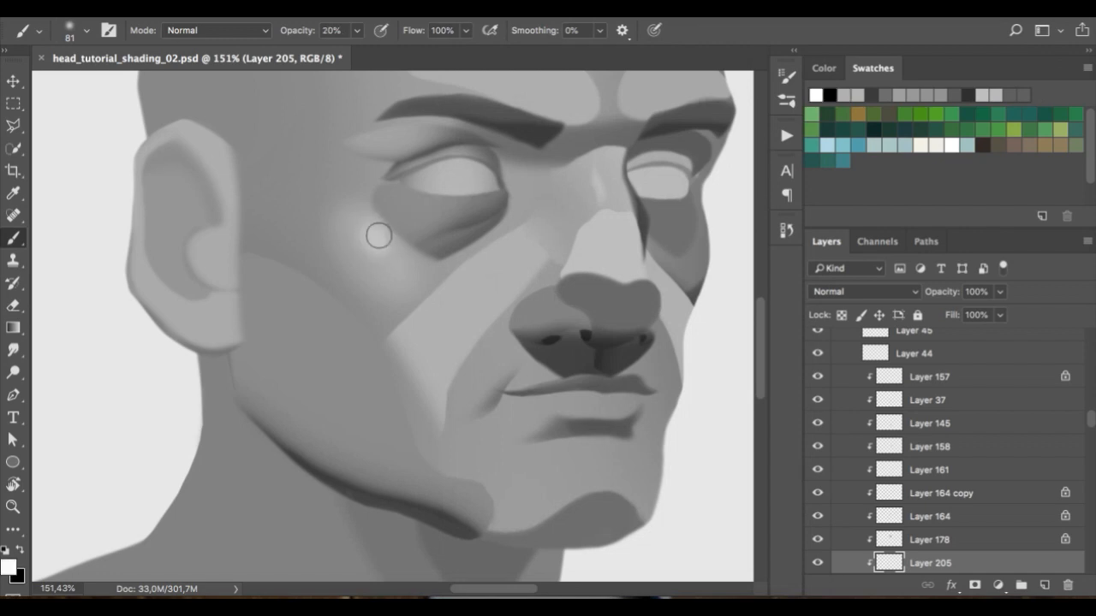
{"action": "key", "text": "ctrl+z"}
{"action": "key", "text": "ctrl+z"}
- Add a new clipped layer directly above the cheekbone highlight layer (Layer 205)
{"action": "key", "text": "v"}
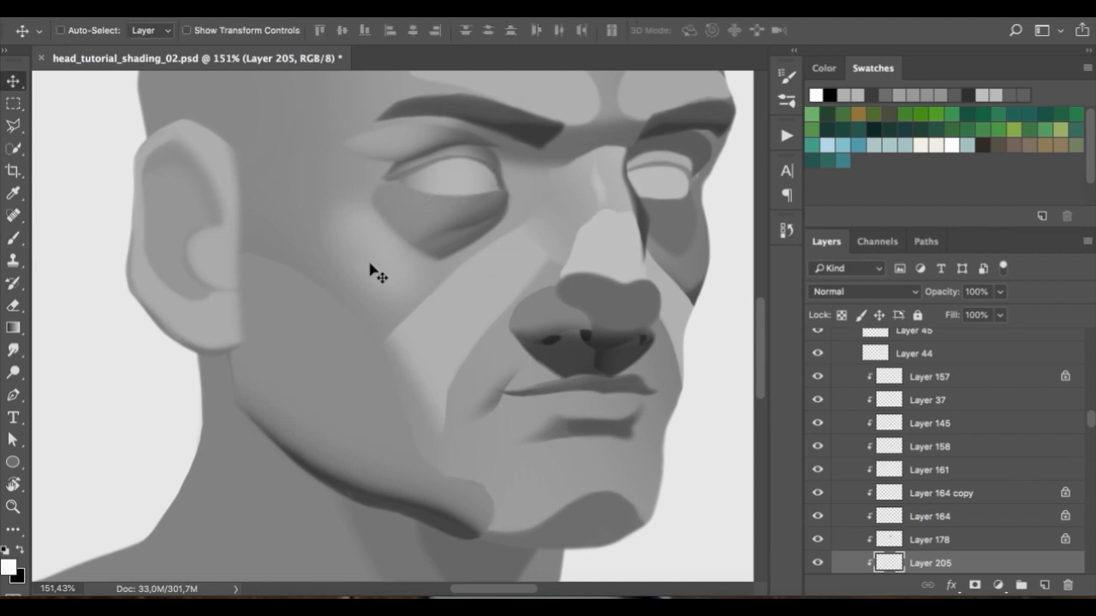
{"action": "left_click", "coordinate": [1044, 586]}
{"action": "key", "text": "b"}
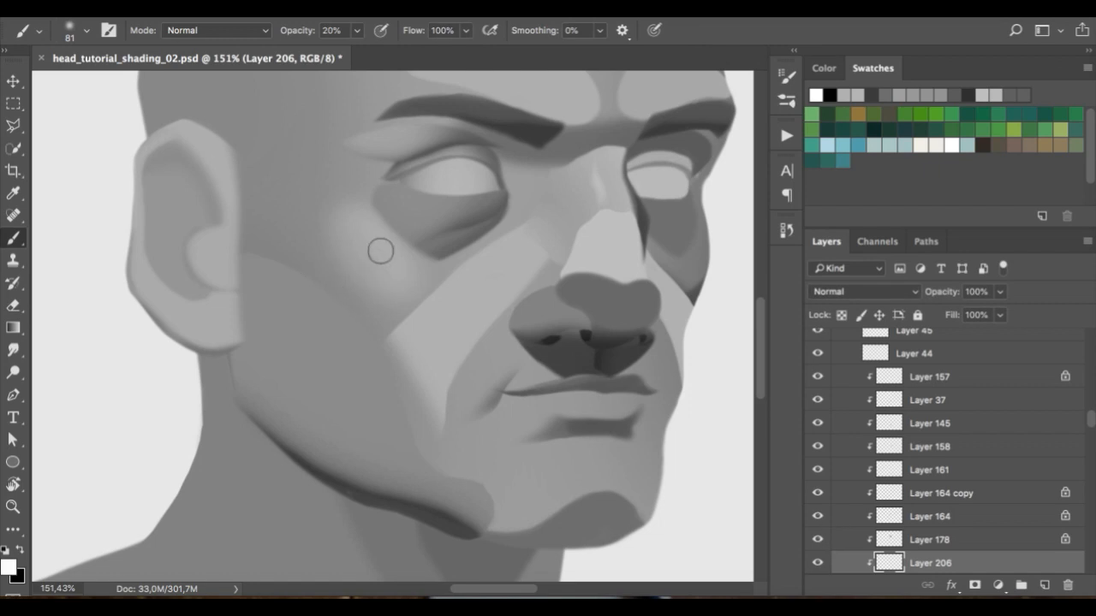
- Try a thin sampled light grey stroke across the cheekbone with Sampled Brush 12 at 20 px, and undo it
{"action": "left_click", "coordinate": [461, 210], "text": "alt"}
{"action": "right_click", "coordinate": [435, 206]}
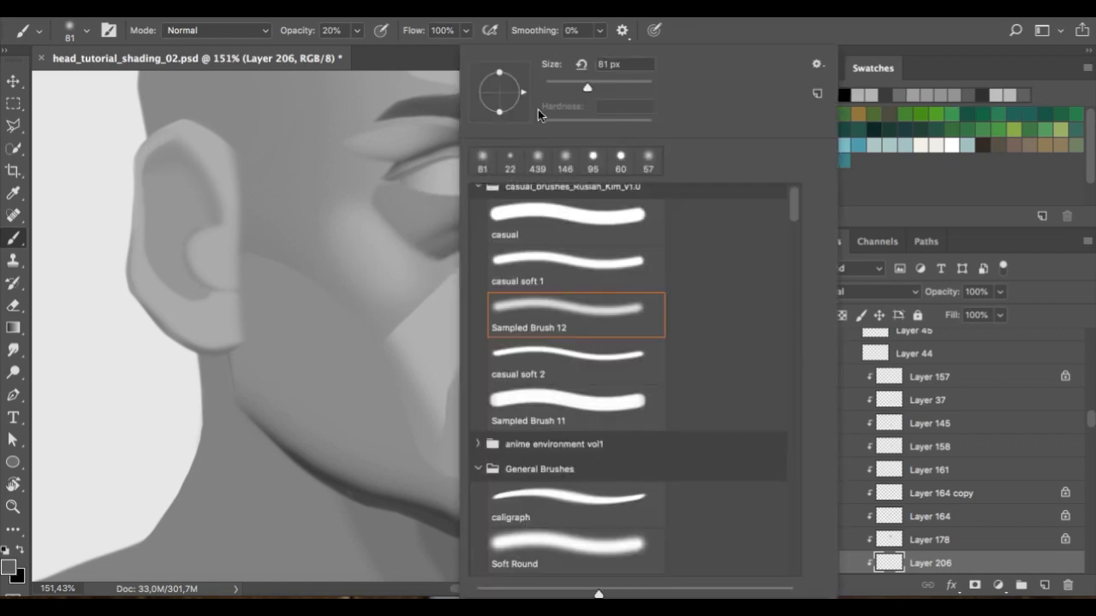
{"action": "left_click", "coordinate": [553, 84]}
{"action": "left_click", "coordinate": [733, 27]}
{"action": "key", "text": "d"}
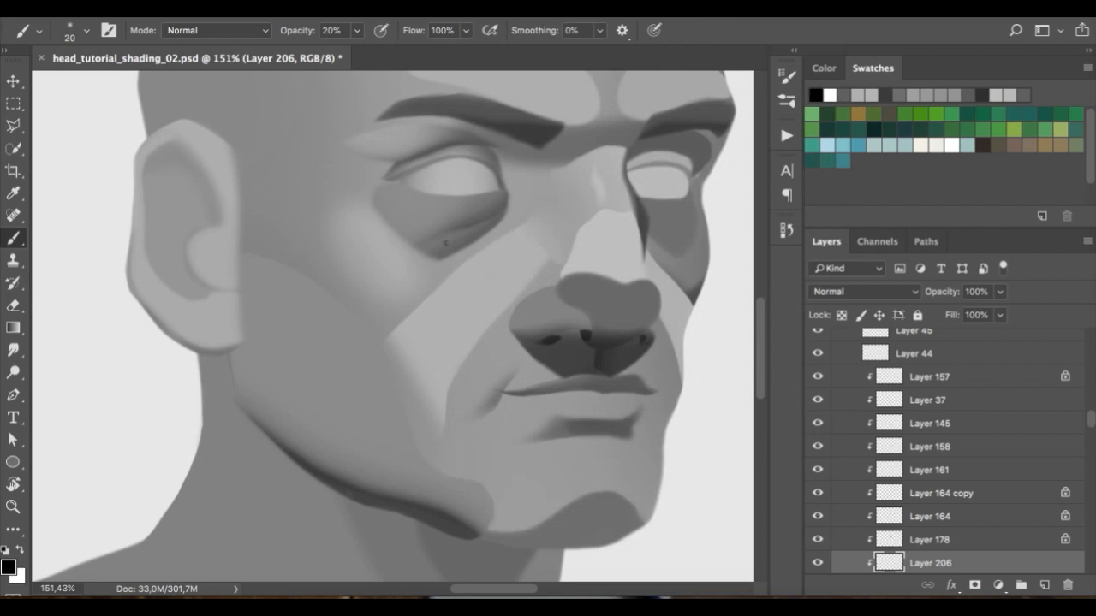
{"action": "left_click", "coordinate": [612, 205], "text": "alt"}
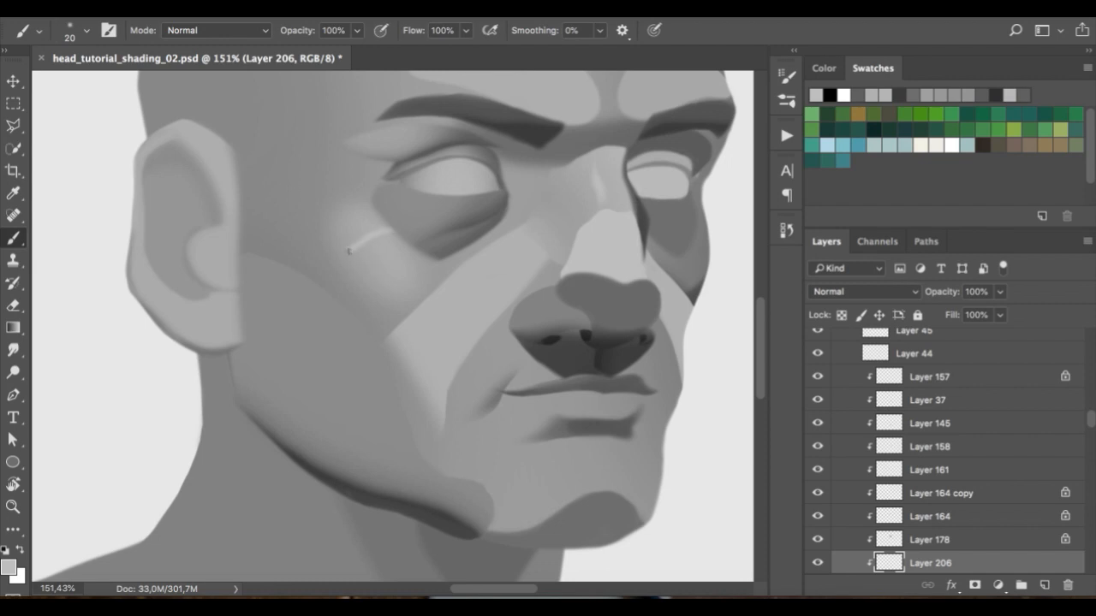
{"action": "key", "text": "ctrl+z"}
- Mark the cheekbone's angular contour and diagonal lines across it with white 20 px strokes, and undo the marks
{"action": "key", "text": "d"}
{"action": "key", "text": "x"}
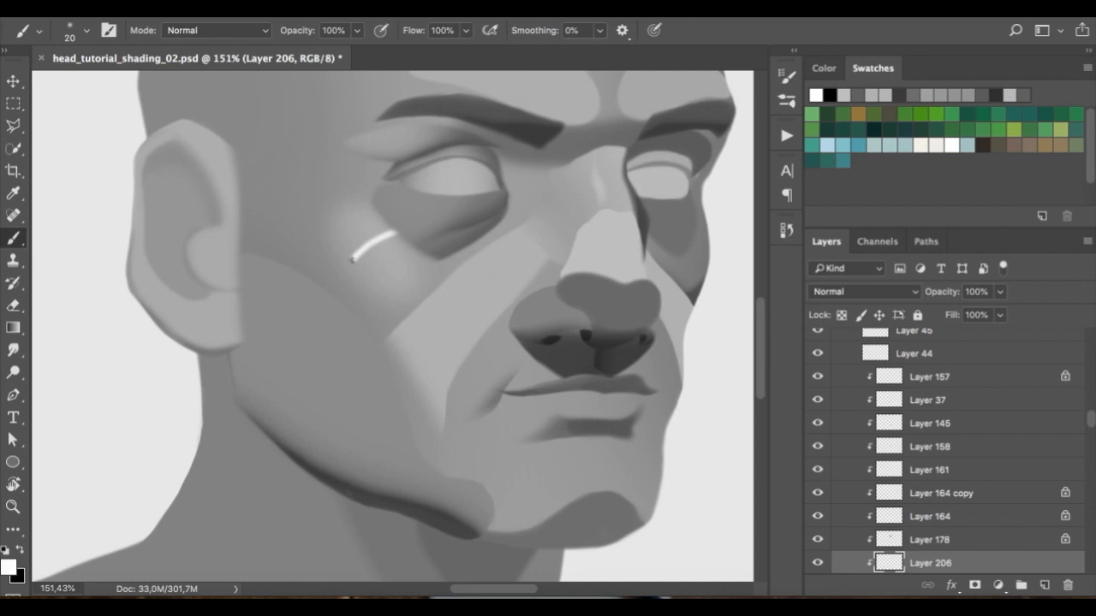
{"action": "left_click_drag", "start_coordinate": [348, 262], "coordinate": [353, 317]}
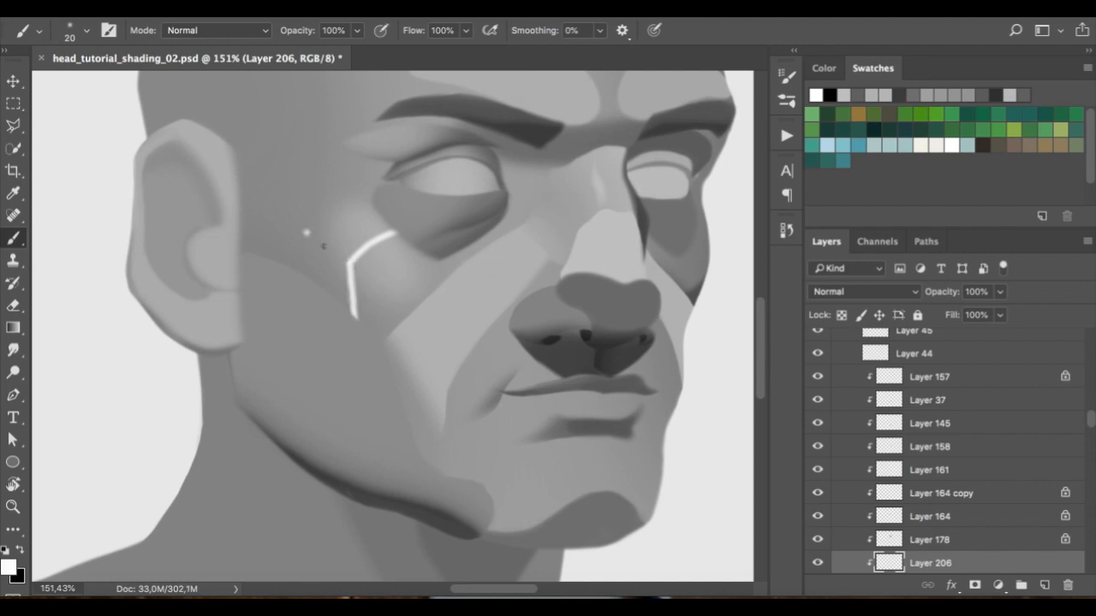
{"action": "mouse_move", "coordinate": [324, 247]}
{"action": "left_mouse_down"}
{"action": "mouse_move", "coordinate": [398, 299]}
{"action": "mouse_move", "coordinate": [356, 272]}
{"action": "mouse_move", "coordinate": [380, 300]}
{"action": "left_mouse_up"}
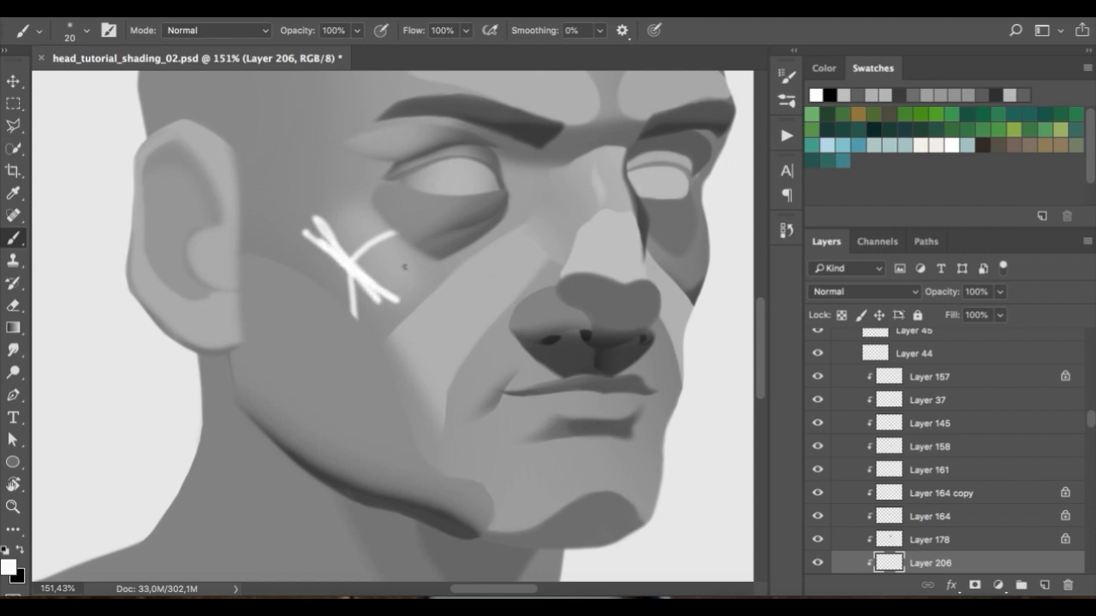
{"action": "key", "text": "alt+super+z"}
{"action": "key", "text": "alt+super+z"}
- Select the cheekbone highlight layer (Layer 205) and add another new clipped layer above it
{"action": "key", "text": "v"}
{"action": "left_click", "coordinate": [362, 289], "text": "super"}
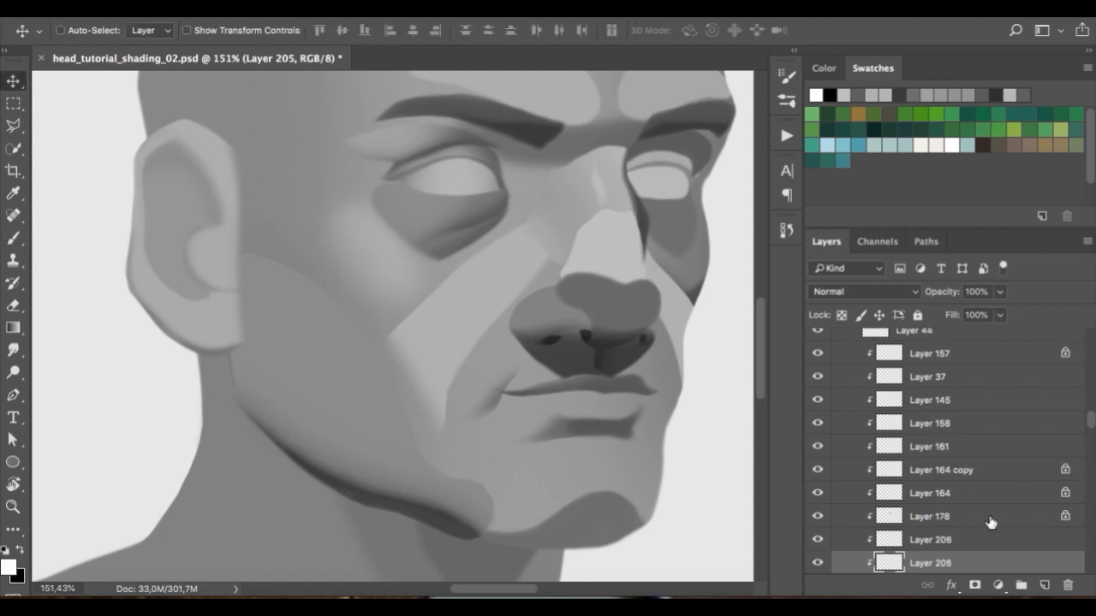
{"action": "key", "text": "b"}
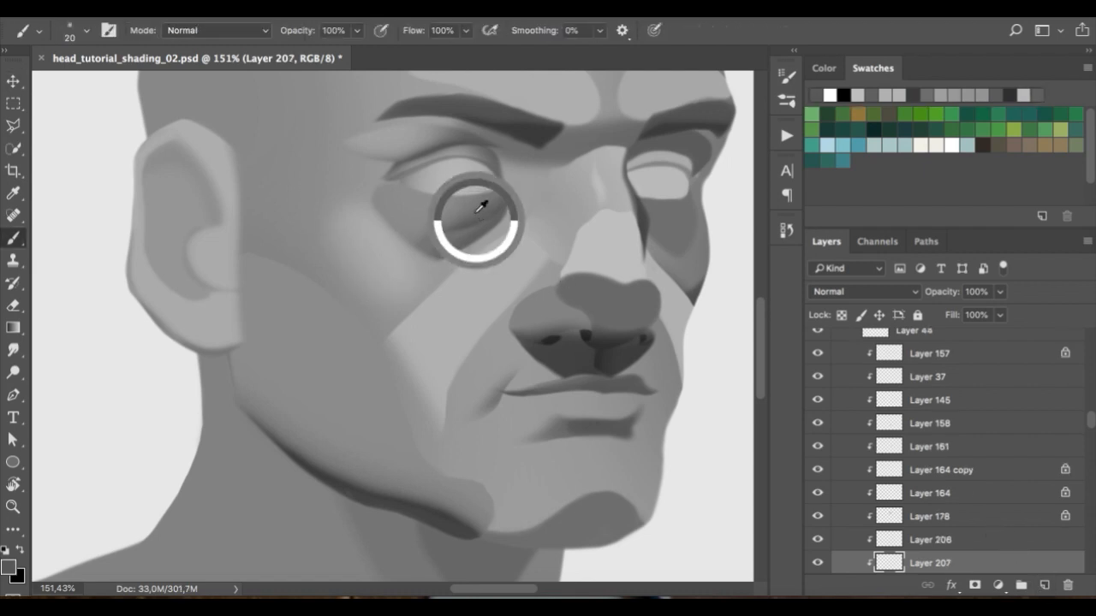
- Paint a dark grey shadow under the cheekbone along the jaw plane's upper edge, using casual soft 1 at 140 px
{"action": "right_click", "coordinate": [489, 190]}
{"action": "left_click", "coordinate": [562, 269]}
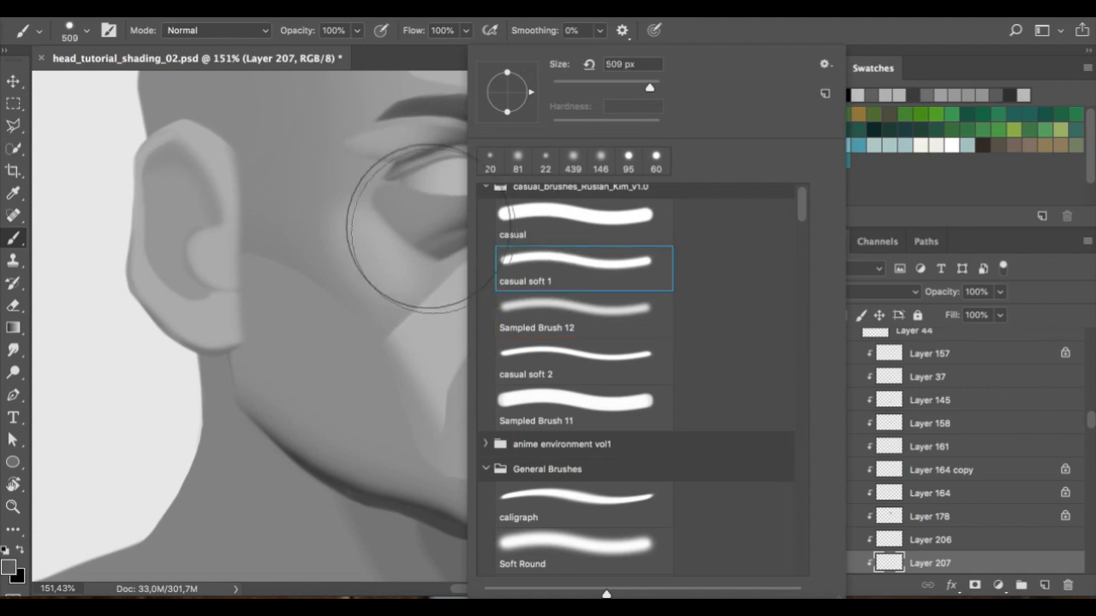
{"action": "left_click", "coordinate": [444, 117], "text": "alt"}
{"action": "right_click", "coordinate": [410, 165]}
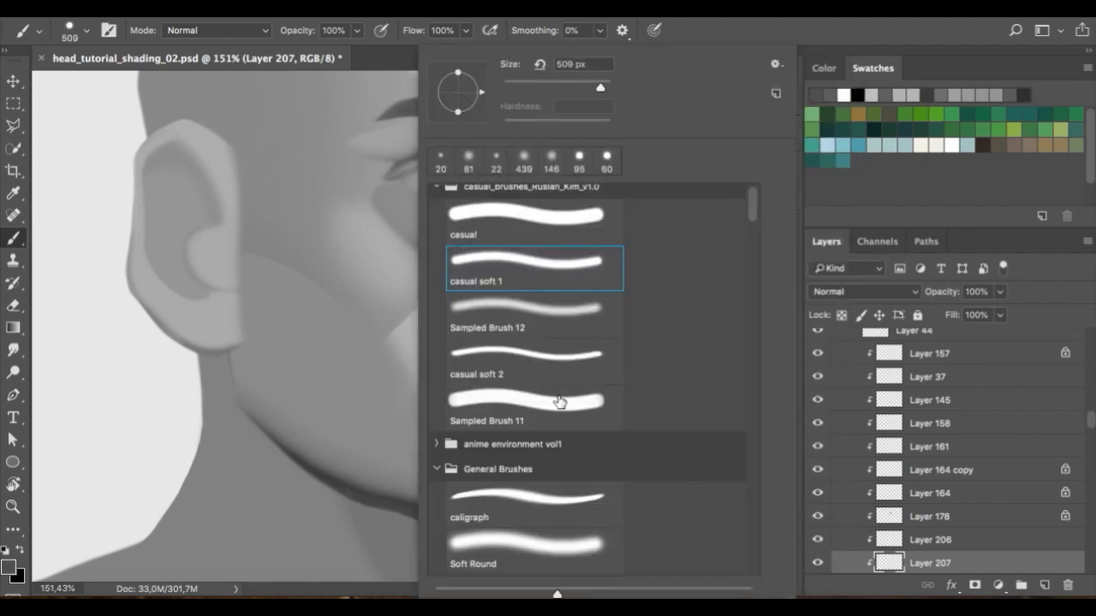
{"action": "left_click", "coordinate": [568, 86]}
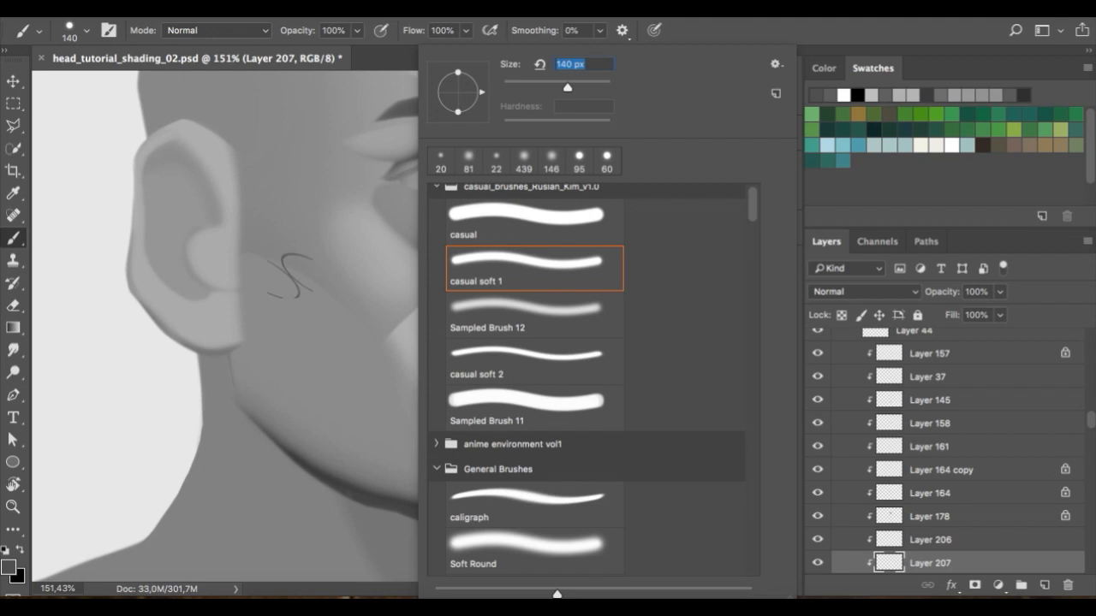
{"action": "left_click_drag", "start_coordinate": [285, 262], "coordinate": [405, 360]}
{"action": "key", "text": "super+z"}
{"action": "left_click_drag", "start_coordinate": [273, 274], "coordinate": [399, 379]}
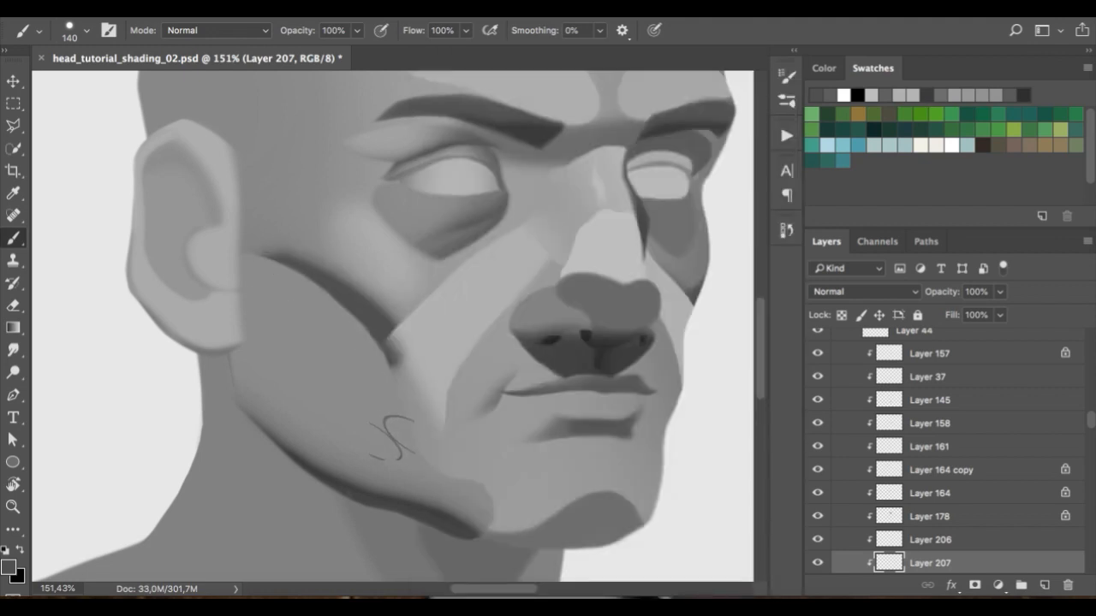
- Erase the front end of the shadow under the cheekbone with a soft 118 px Eraser so it fades out
{"action": "key", "text": "e"}
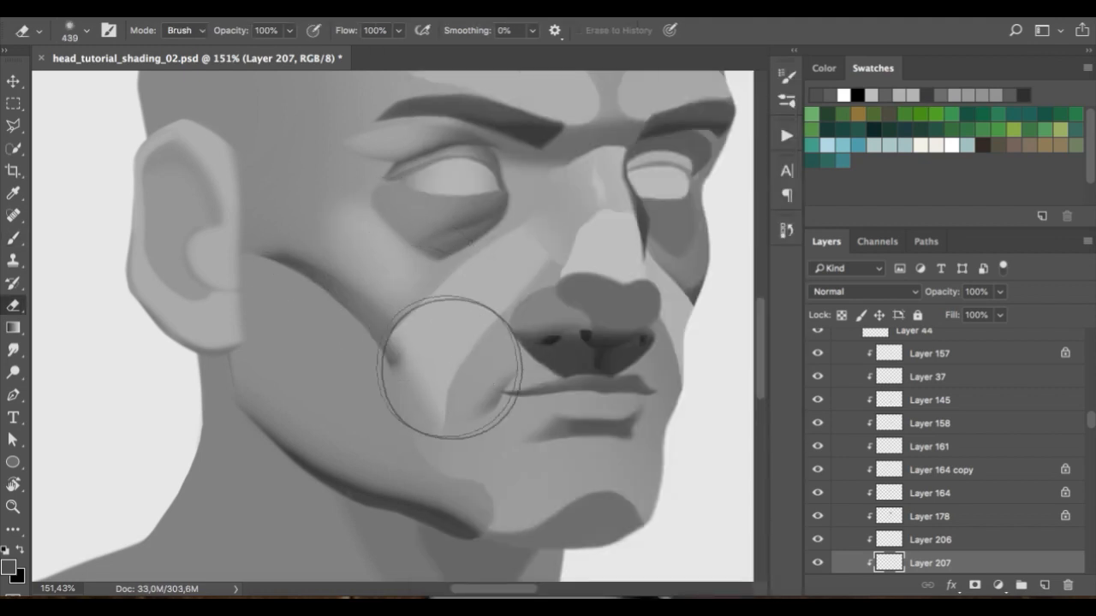
{"action": "right_click", "coordinate": [494, 167]}
{"action": "left_click", "coordinate": [629, 86]}
{"action": "mouse_move", "coordinate": [401, 253]}
{"action": "left_mouse_down"}
{"action": "mouse_move", "coordinate": [433, 398]}
{"action": "mouse_move", "coordinate": [406, 358]}
{"action": "mouse_move", "coordinate": [410, 342]}
{"action": "left_mouse_up"}
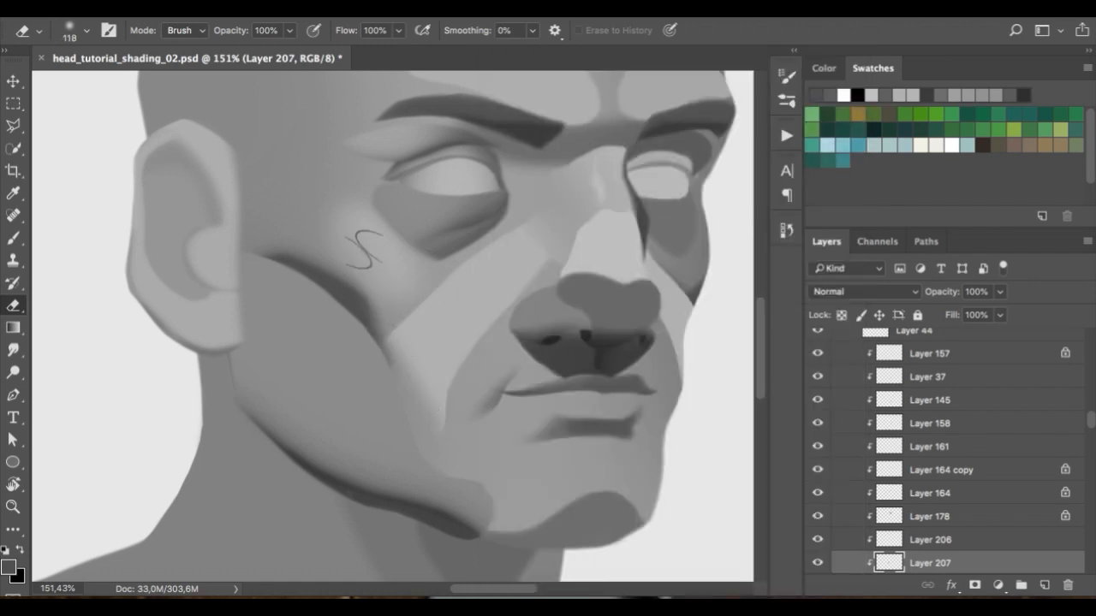
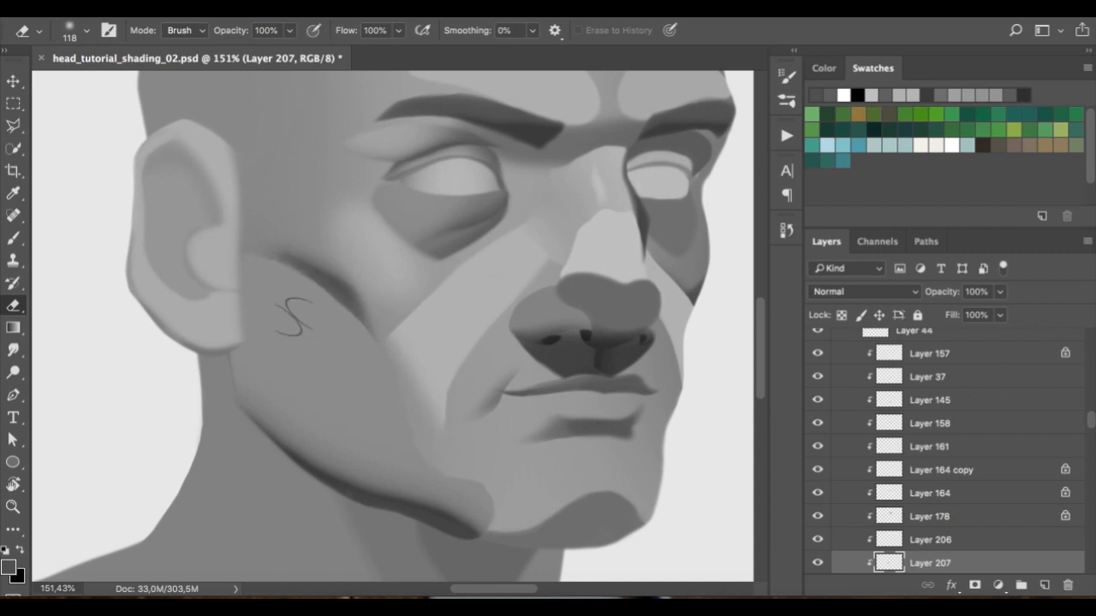
- Select the layer that holds the large round forehead plane (Layer 178)
{"action": "key", "text": "ctrl+minus"}
{"action": "key", "text": "ctrl+minus"}
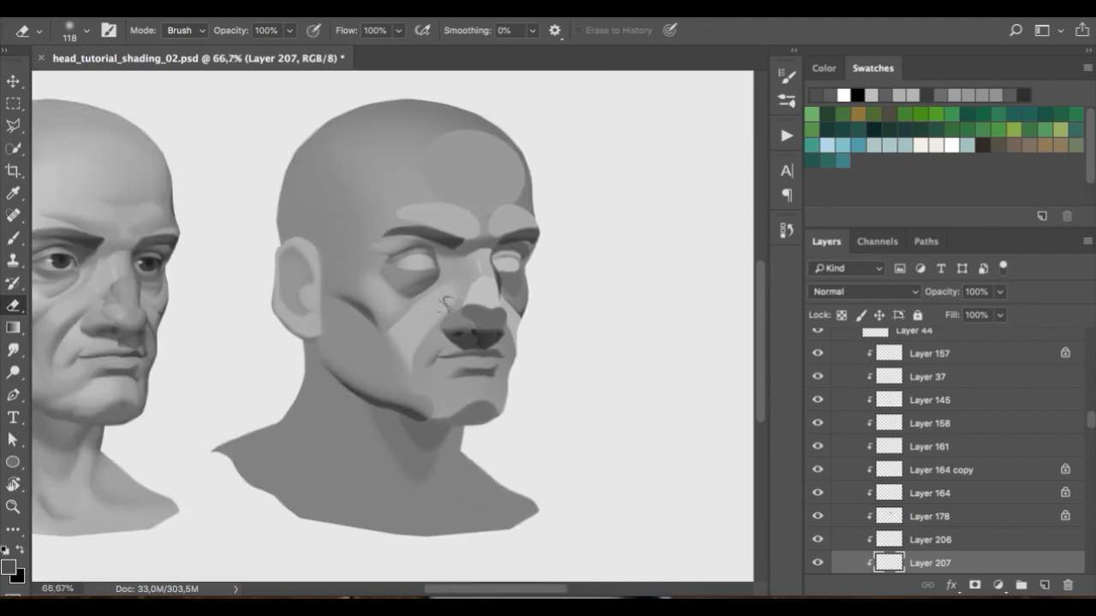
{"action": "scroll", "coordinate": [428, 308], "scroll_direction": "up", "scroll_amount": 3}
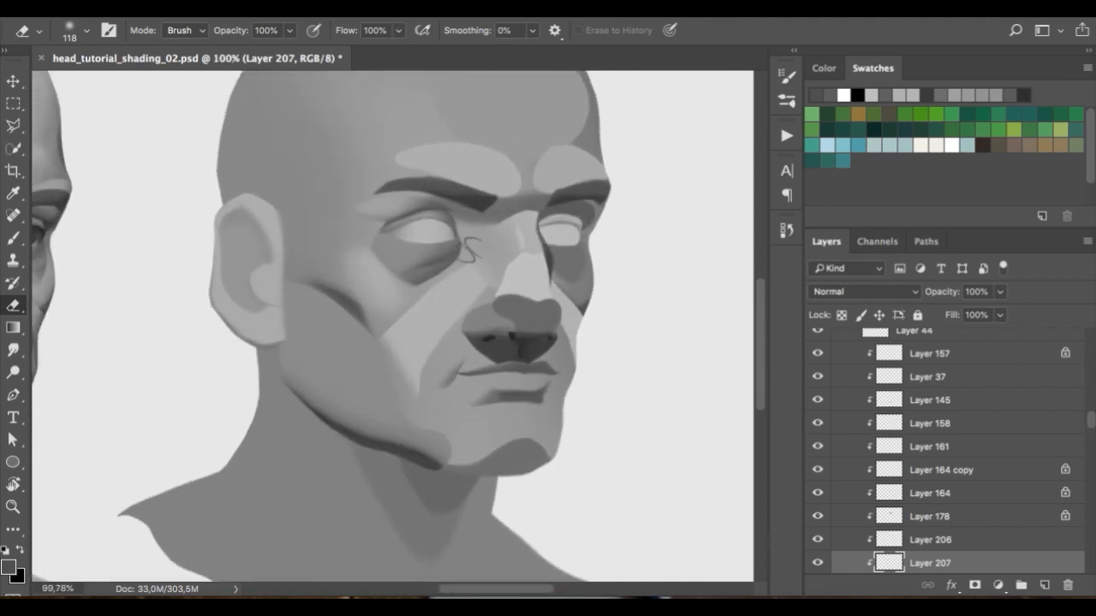
{"action": "scroll", "coordinate": [470, 250], "scroll_direction": "up", "scroll_amount": 2}
{"action": "scroll", "coordinate": [513, 177], "scroll_direction": "up", "scroll_amount": 3}
{"action": "key", "text": "v"}
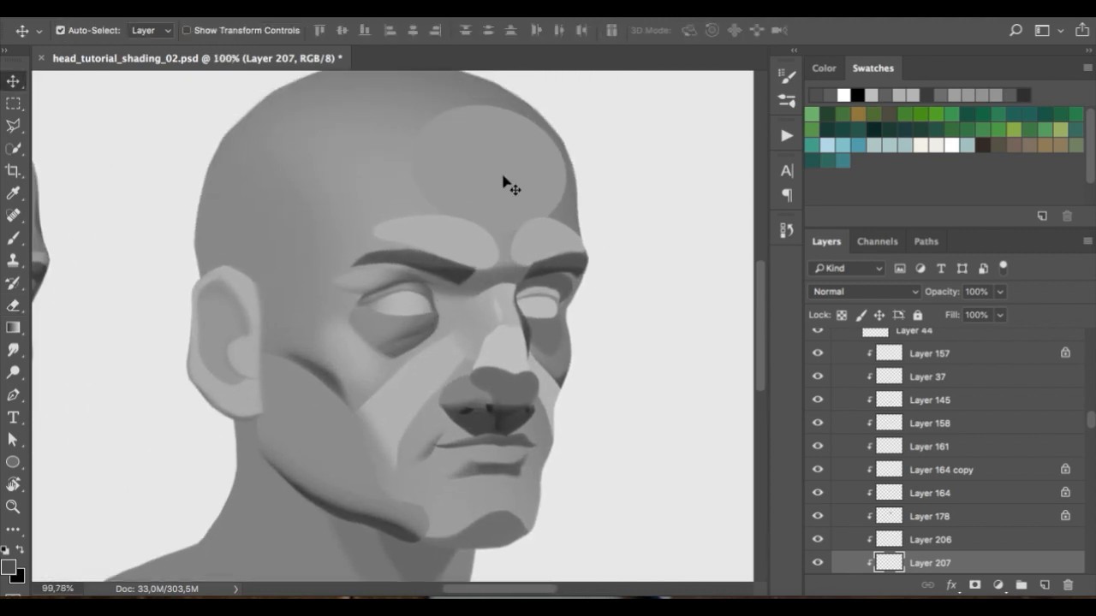
{"action": "left_click", "coordinate": [503, 178], "text": "super"}
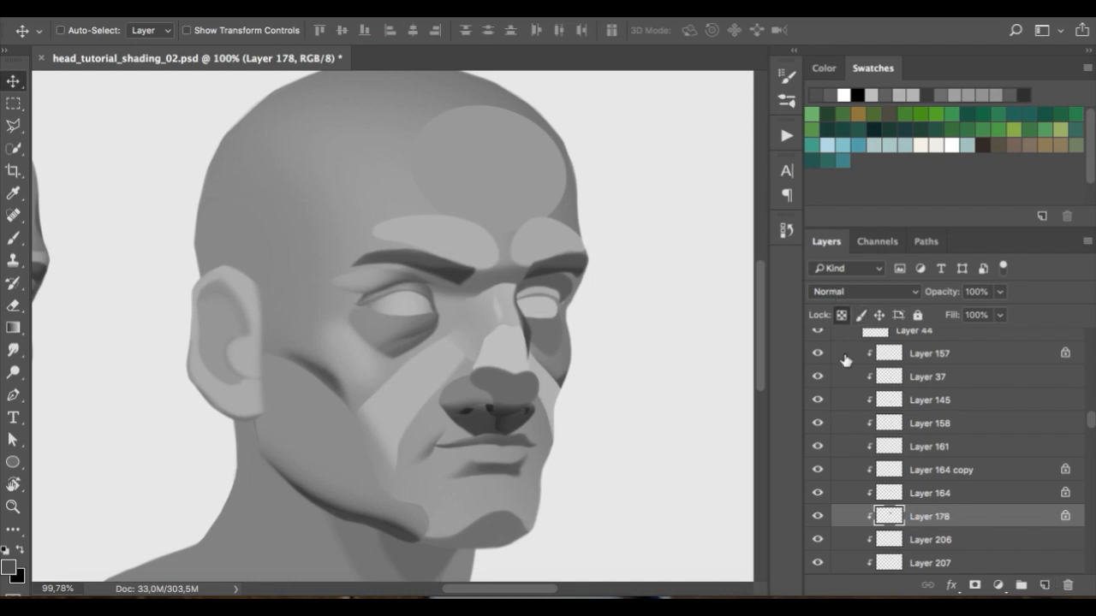
- Darken the far side of the round forehead plane with sampled greys, using Sampled Brush 12 at 439 px
{"action": "key", "text": "b"}
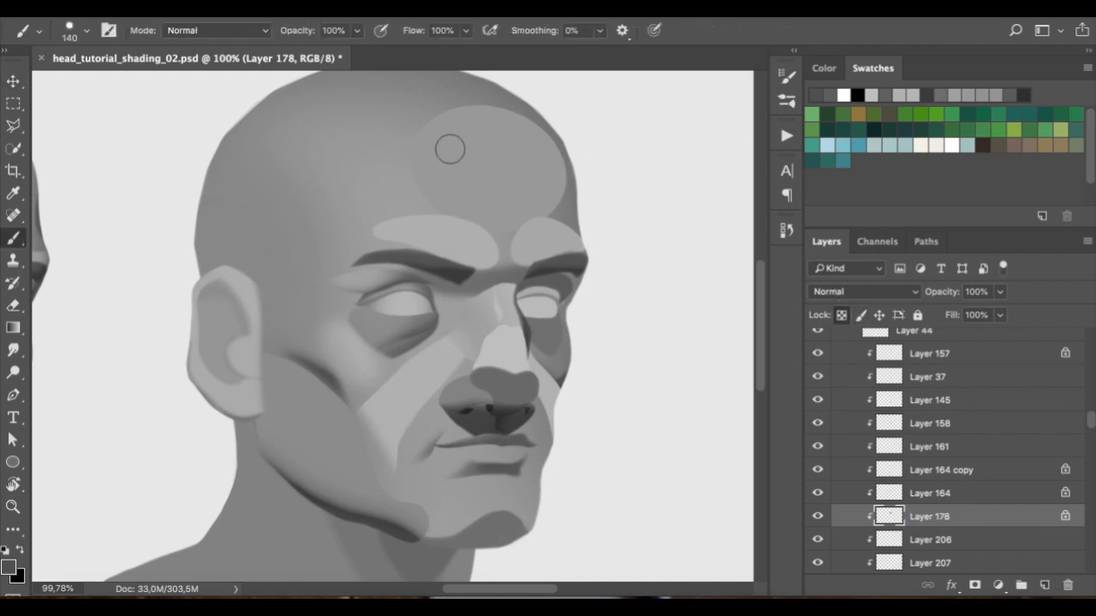
{"action": "left_click", "coordinate": [440, 268], "text": "alt"}
{"action": "right_click", "coordinate": [503, 137]}
{"action": "left_click_drag", "start_coordinate": [654, 88], "coordinate": [672, 88]}
{"action": "left_click", "coordinate": [706, 37]}
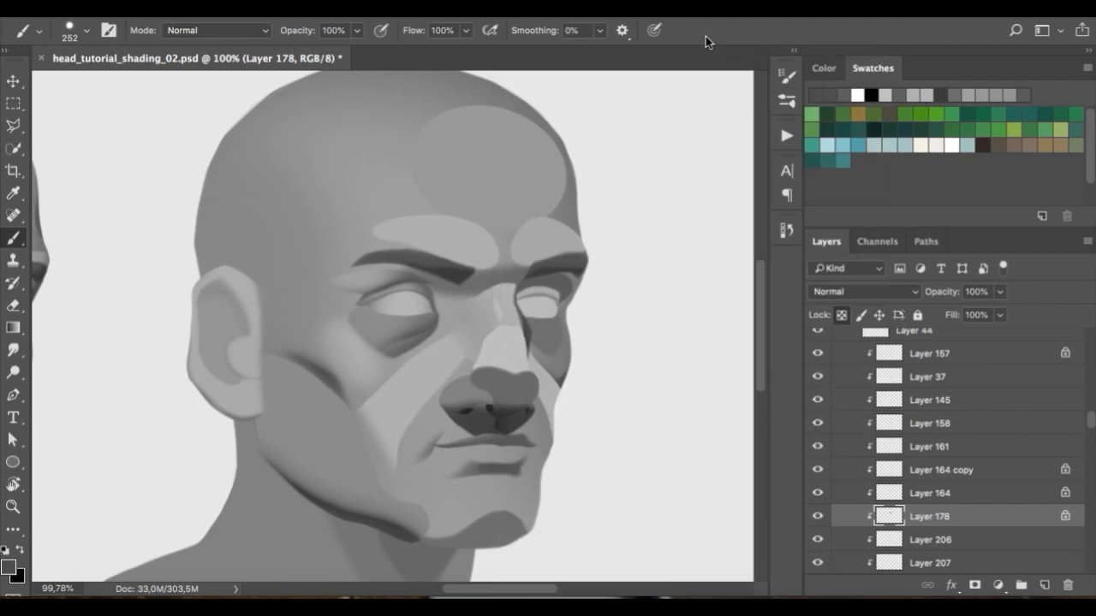
{"action": "right_click", "coordinate": [526, 196]}
{"action": "left_click", "coordinate": [622, 311]}
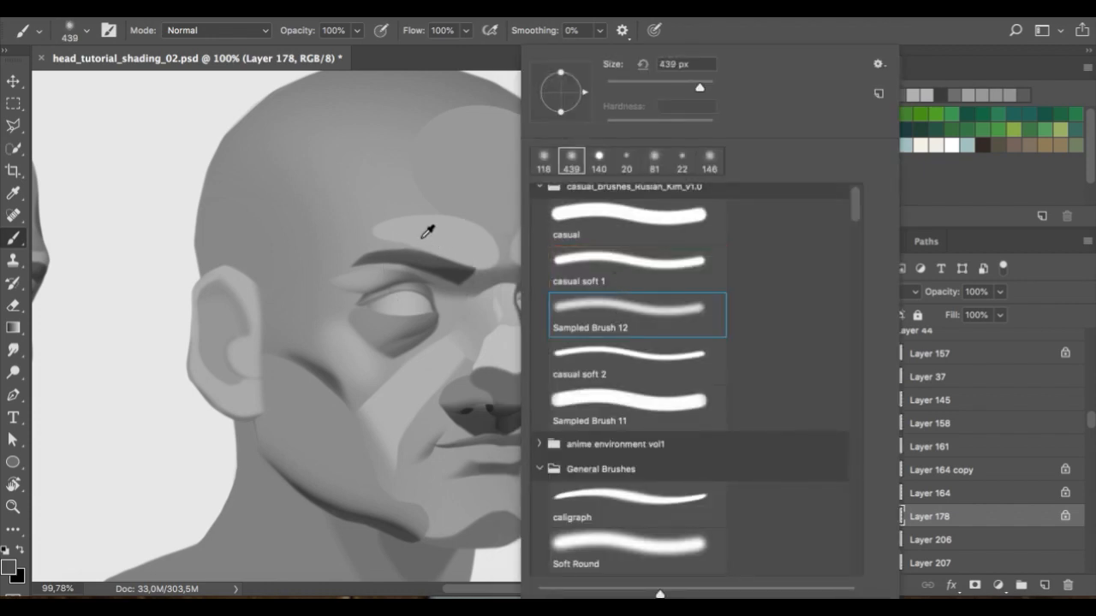
{"action": "left_click", "coordinate": [428, 227]}
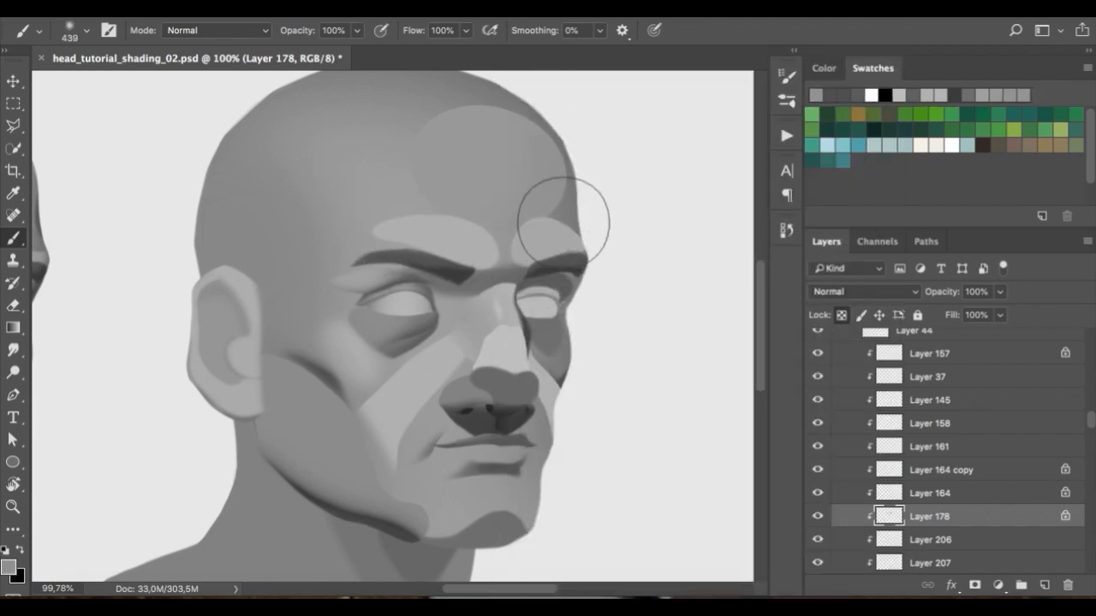
{"action": "left_click", "coordinate": [570, 252], "text": "alt"}
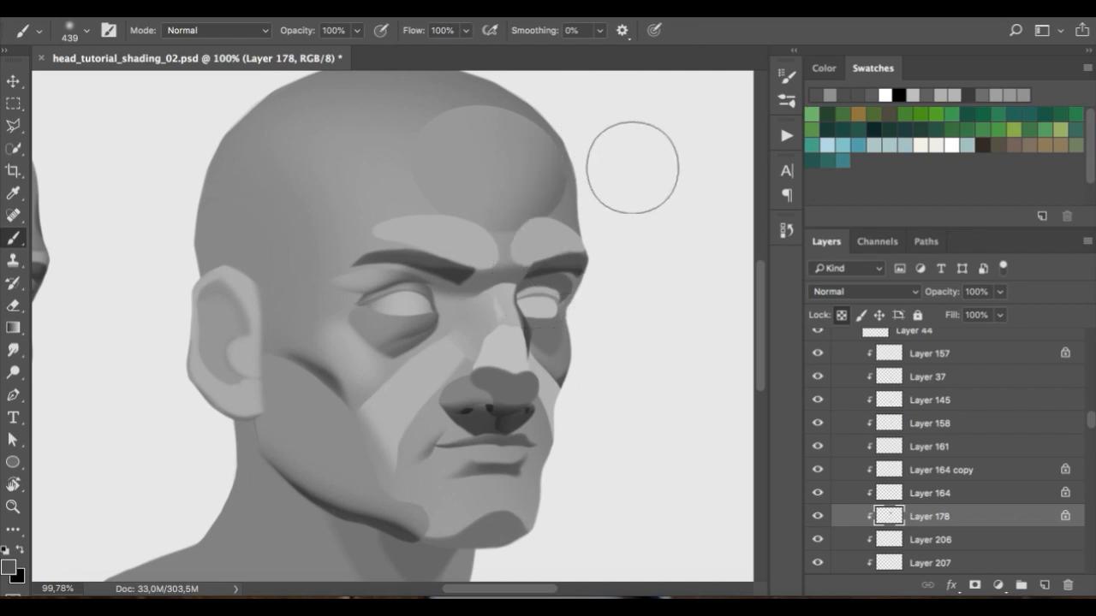
{"action": "left_click", "coordinate": [533, 179], "text": "alt"}
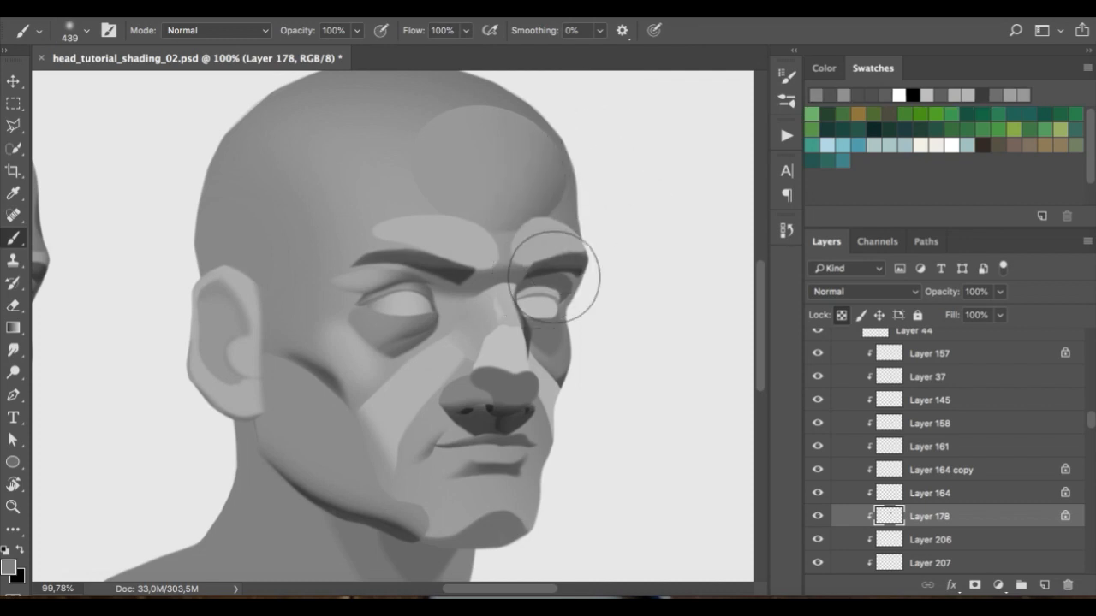
- Blend the forehead plane's near and upper edges into the skull using greys sampled from the surrounding skin
{"action": "left_click", "coordinate": [441, 202], "text": "alt"}
{"action": "left_click", "coordinate": [417, 130], "text": "alt"}
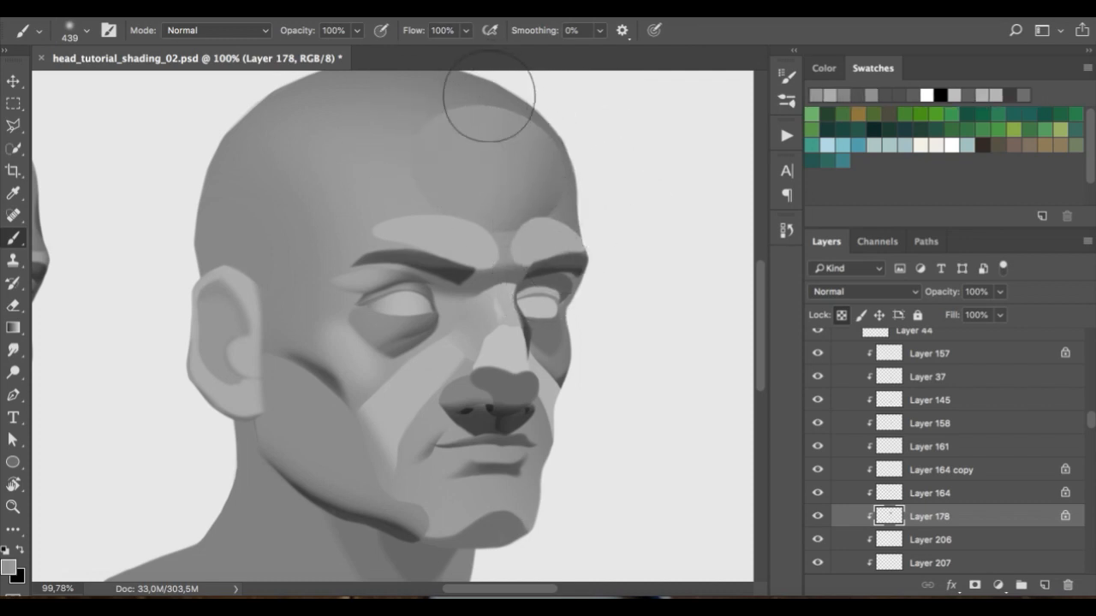
{"action": "left_click", "coordinate": [428, 105], "text": "alt"}
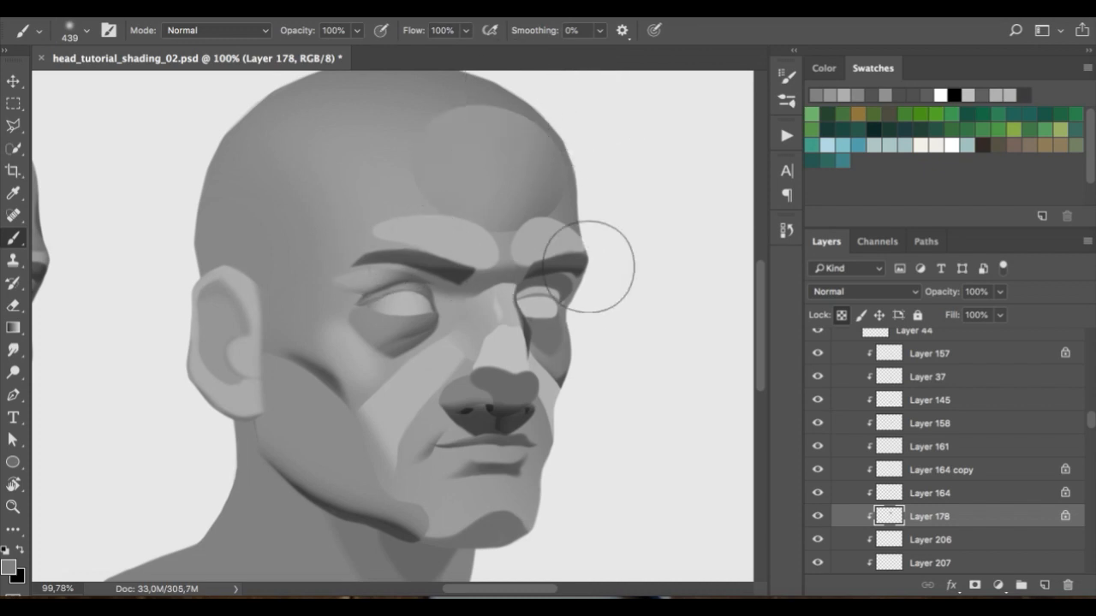
- Shade the near and far brow planes (Layer 164 and Layer 164 copy) with sampled greys, using a soft 169 px brush
{"action": "key", "text": "v"}
{"action": "left_click", "coordinate": [475, 253], "text": "super"}
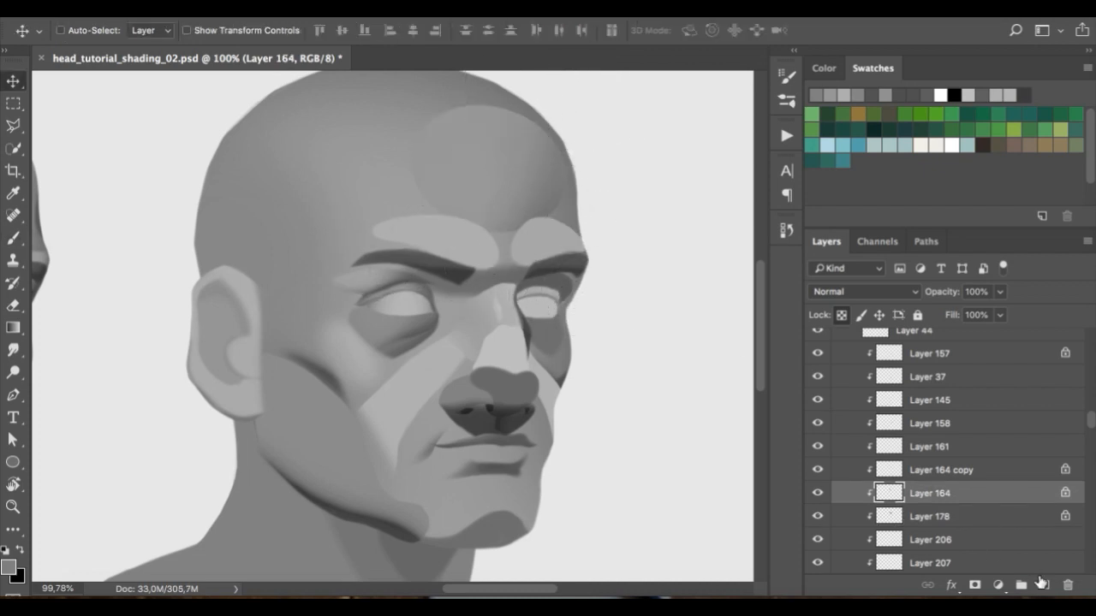
{"action": "key", "text": "b"}
{"action": "right_click", "coordinate": [535, 193]}
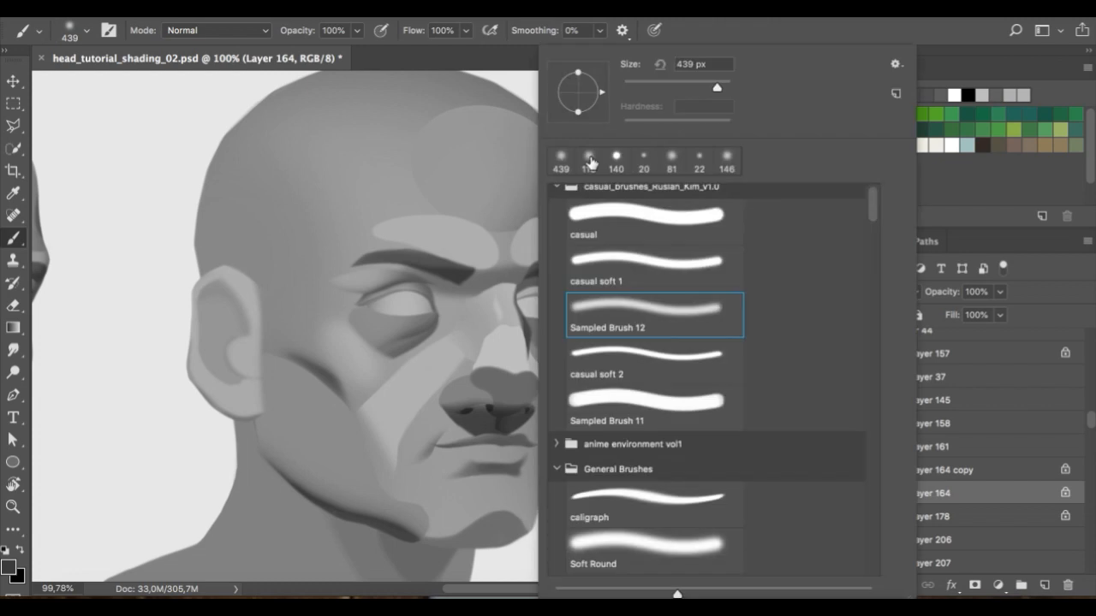
{"action": "left_click_drag", "start_coordinate": [391, 273], "coordinate": [522, 257]}
{"action": "left_click", "coordinate": [481, 252], "text": "alt"}
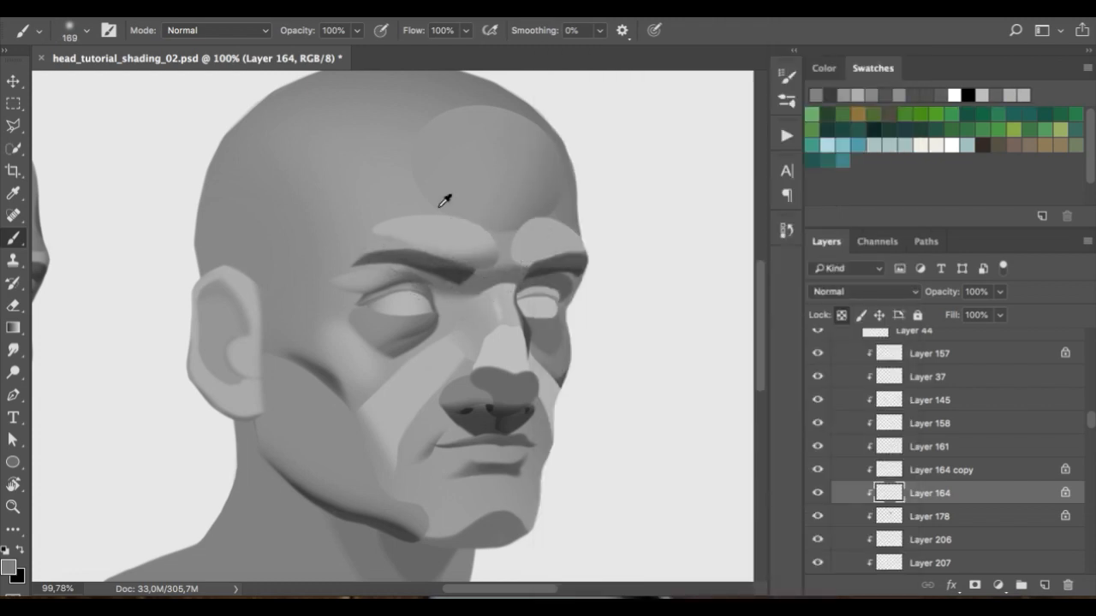
{"action": "left_click_drag", "start_coordinate": [524, 229], "coordinate": [545, 239]}
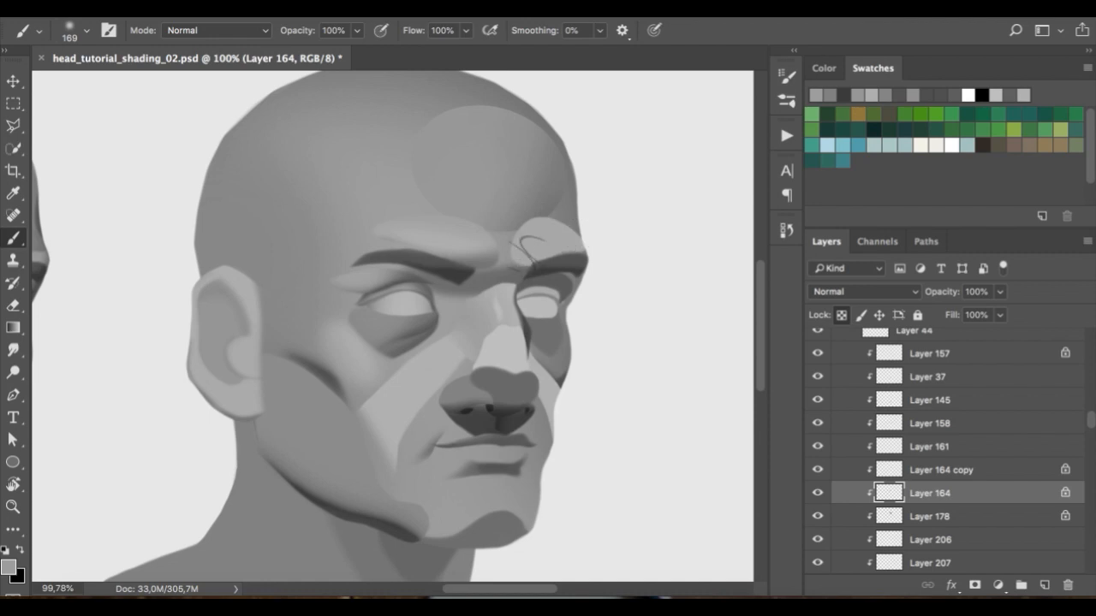
{"action": "left_click", "coordinate": [536, 250], "text": "ctrl"}
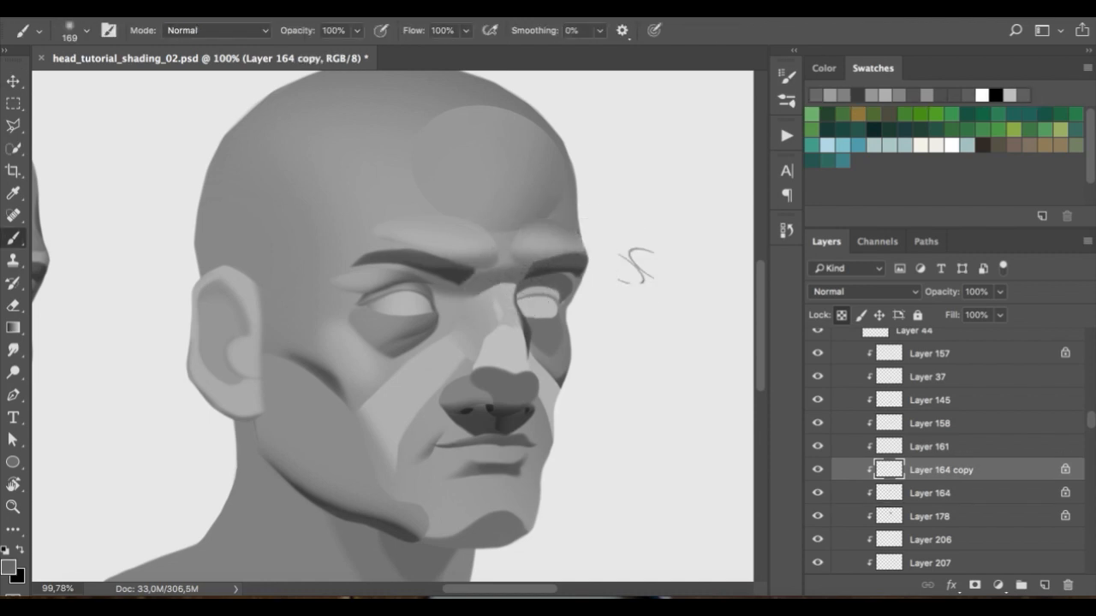
- Select the light nose bridge plane (Layer 150) and shade its far and near sides with greys using the soft 169 px brush
{"action": "left_click_drag", "start_coordinate": [496, 368], "coordinate": [488, 261]}
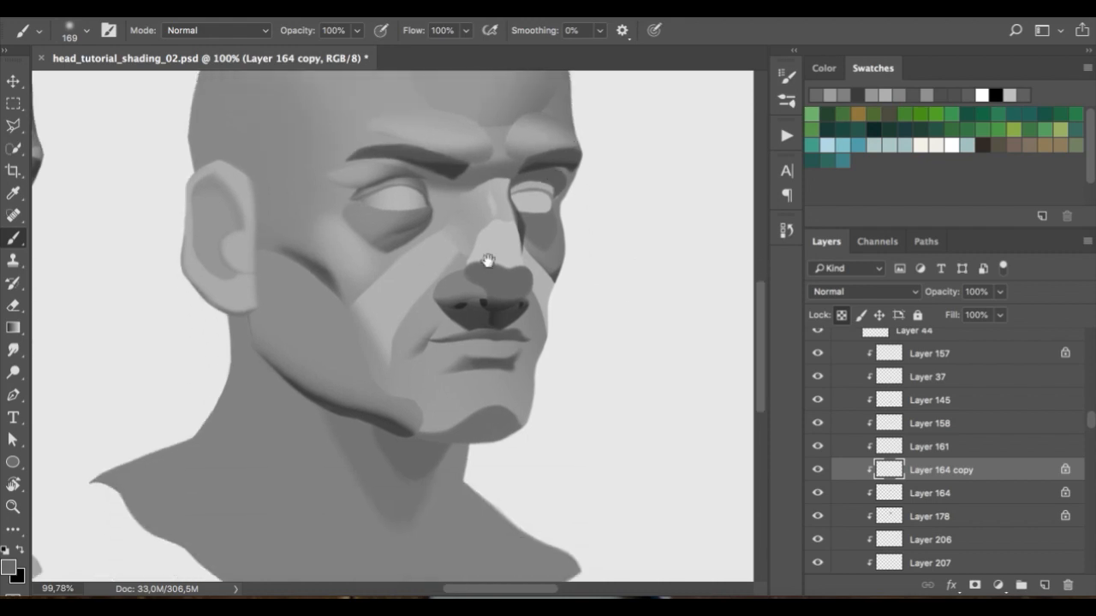
{"action": "left_click", "coordinate": [506, 237], "text": "ctrl"}
{"action": "key", "text": "b"}
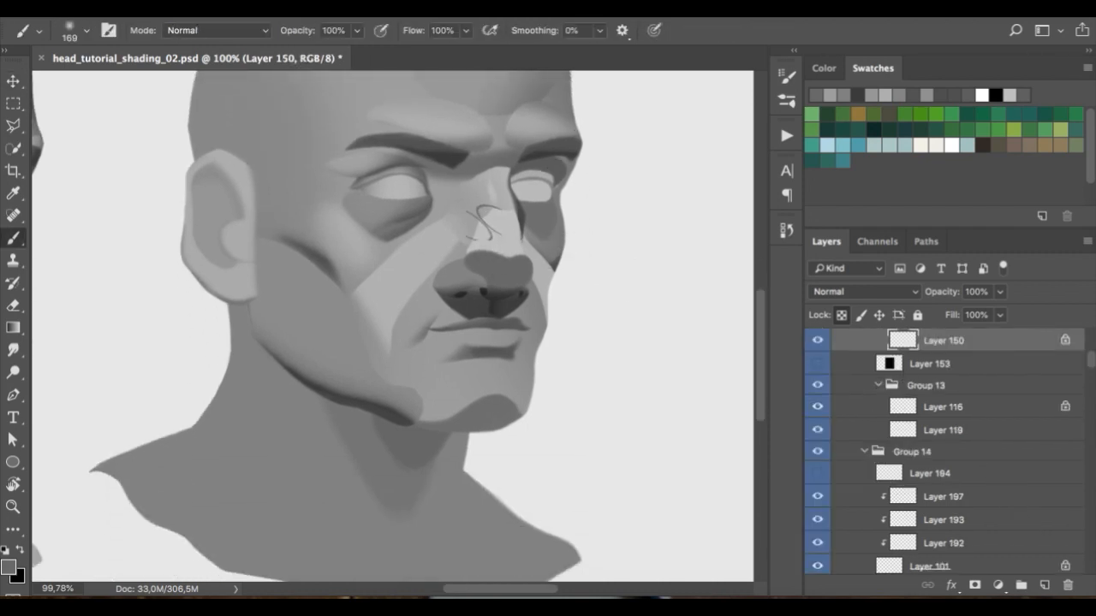
{"action": "left_click_drag", "start_coordinate": [538, 233], "coordinate": [559, 264]}
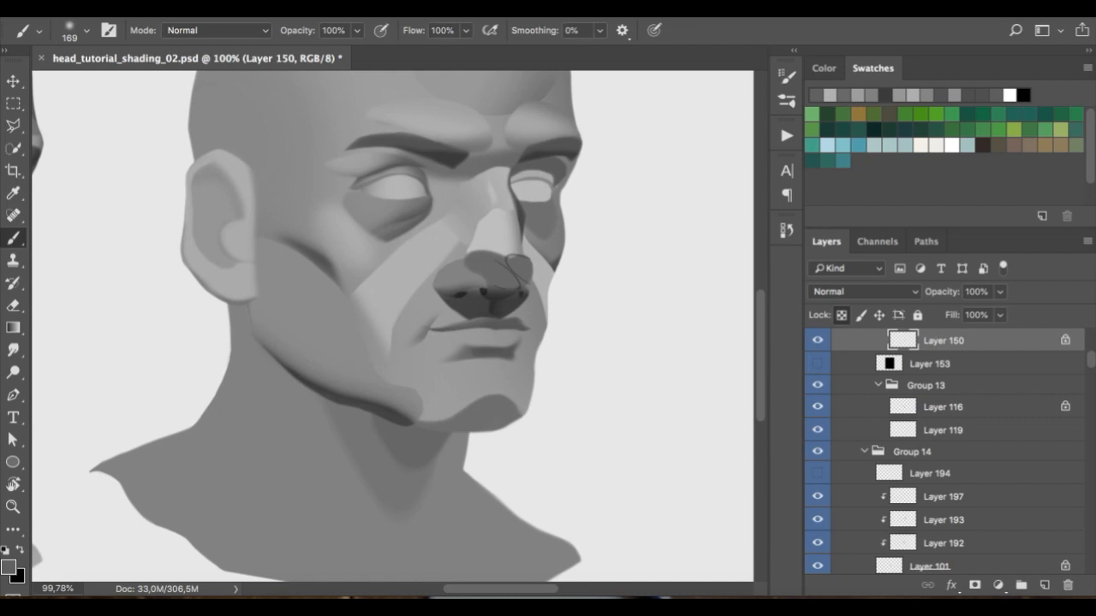
{"action": "left_click", "coordinate": [476, 215], "text": "alt"}
{"action": "left_click_drag", "start_coordinate": [474, 211], "coordinate": [464, 245]}
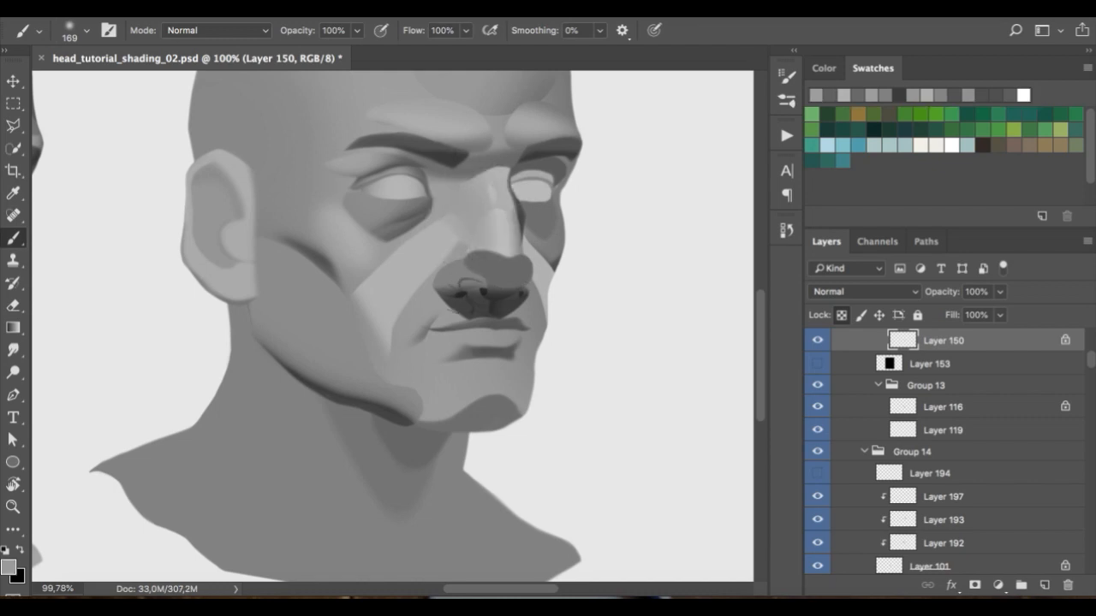
- Select the nose tip's layer (Layer 111) and blend light grey sampled from the bridge into its top with the 169 px brush
{"action": "left_click", "coordinate": [499, 276], "text": "ctrl"}
{"action": "key", "text": "b"}
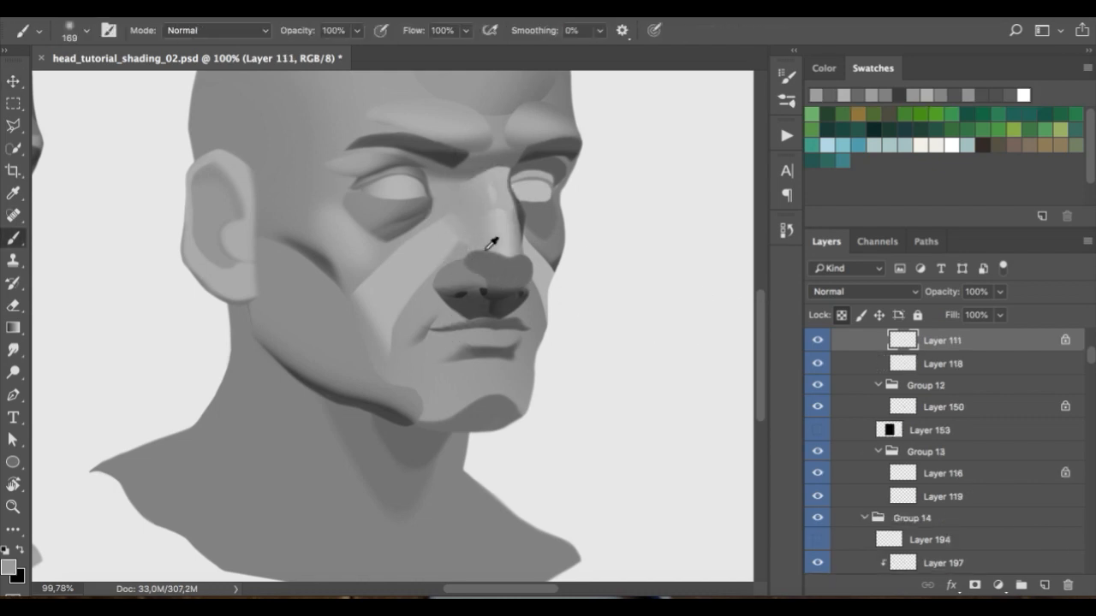
{"action": "left_click", "coordinate": [463, 276], "text": "alt"}
{"action": "left_click", "coordinate": [476, 244], "text": "alt"}
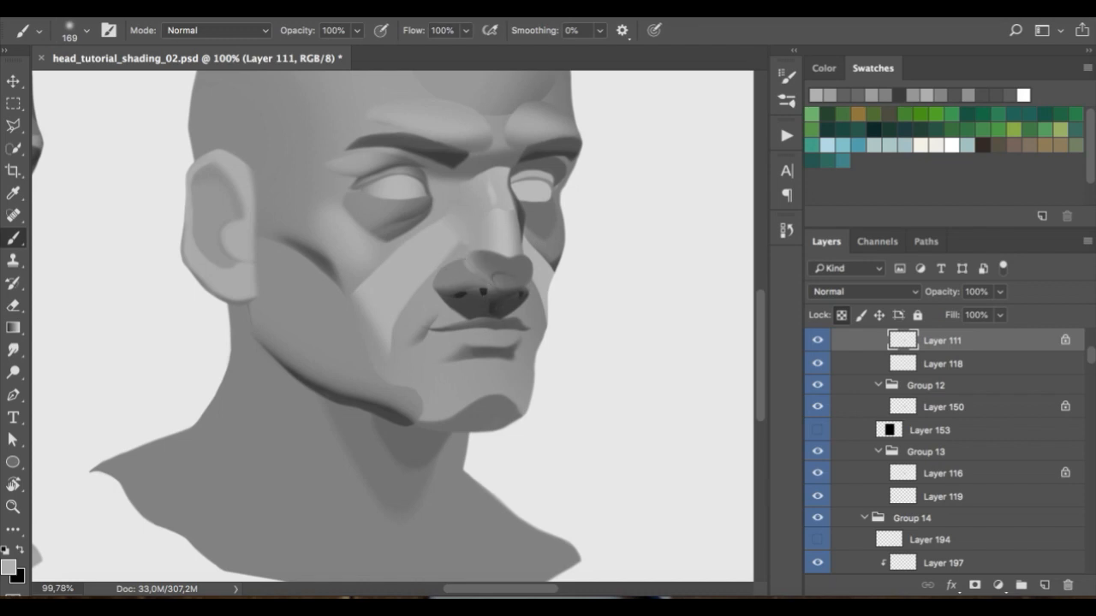
{"action": "left_click", "coordinate": [499, 309], "text": "alt"}
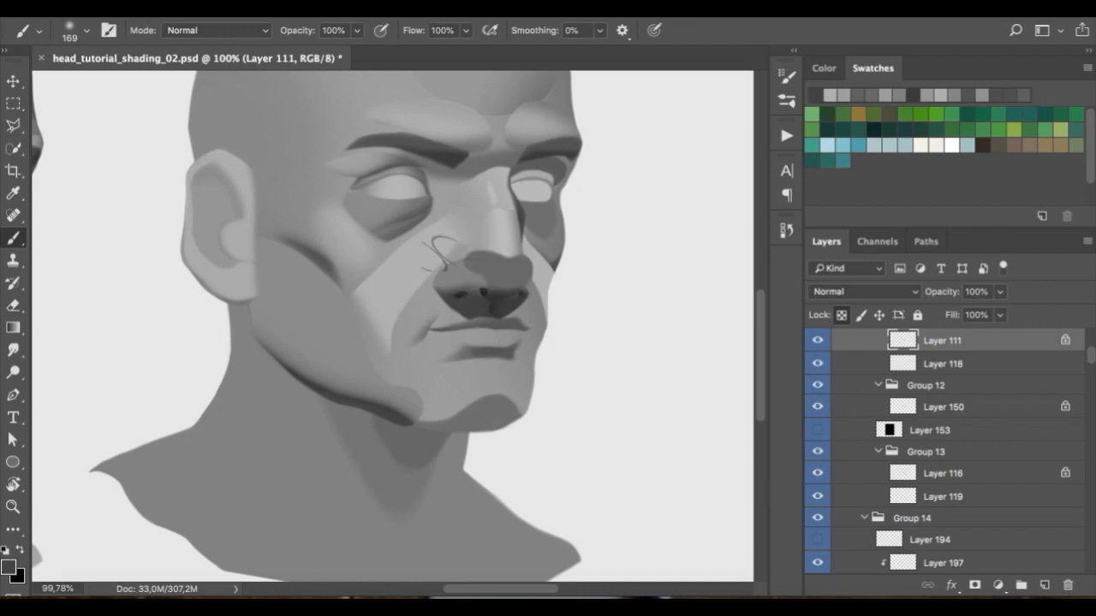
{"action": "left_click", "coordinate": [492, 249], "text": "alt"}
{"action": "left_click_drag", "start_coordinate": [482, 258], "coordinate": [503, 269]}
{"action": "key", "text": "super+z"}
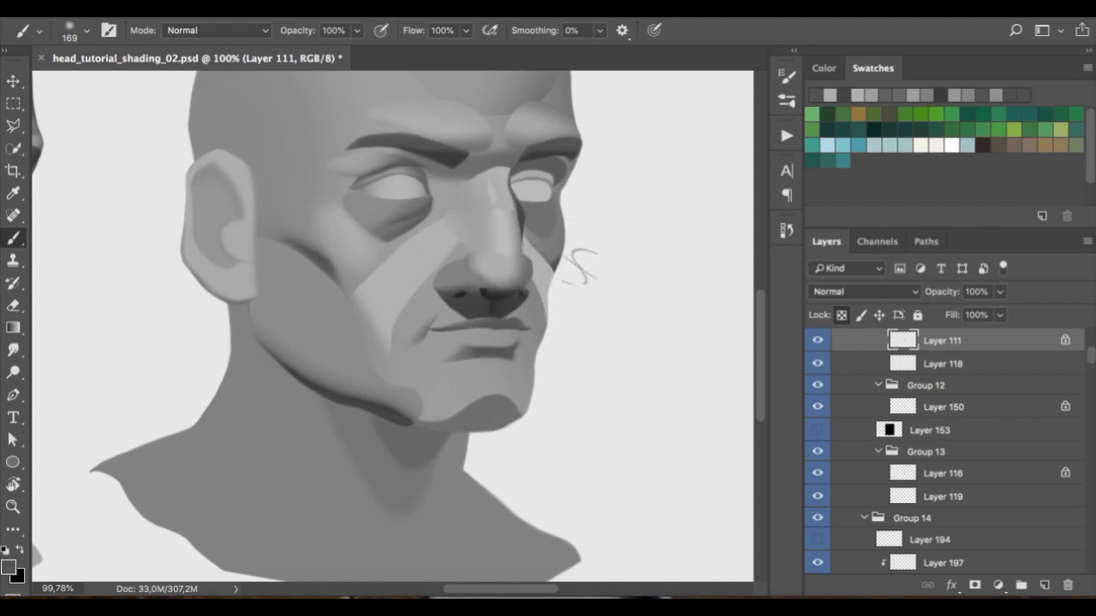
- Paint a small white highlight on the nose tip with casual soft 1 at 51 px and 30% opacity
{"action": "key", "text": "v"}
{"action": "key", "text": "b"}
{"action": "left_click", "coordinate": [526, 255], "text": "alt"}
{"action": "right_click", "coordinate": [657, 195]}
{"action": "left_click", "coordinate": [655, 258]}
{"action": "left_click", "coordinate": [673, 89]}
{"action": "left_click", "coordinate": [512, 232], "text": "alt"}
{"action": "left_click", "coordinate": [540, 188], "text": "alt"}
{"action": "key", "text": "d"}
{"action": "key", "text": "x"}
{"action": "left_click", "coordinate": [599, 222], "text": "alt"}
{"action": "key", "text": "d"}
{"action": "key", "text": "x"}
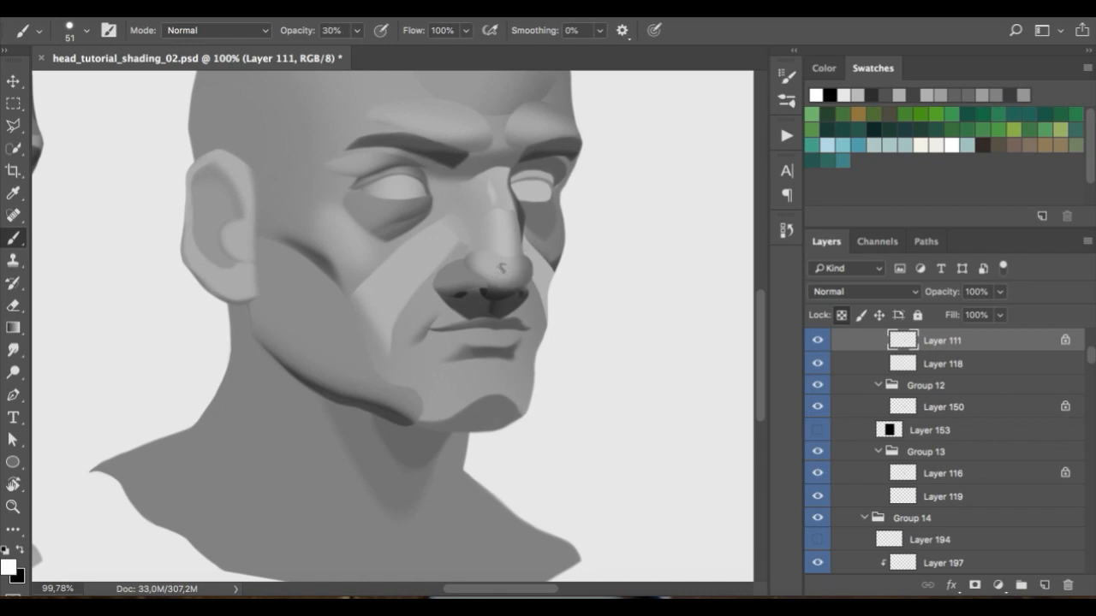
- Select the light cheek plane beside the nose (Layer 108), sample a dark grey, and set casual soft 1 to 111 px and 100% opacity
{"action": "key", "text": "v"}
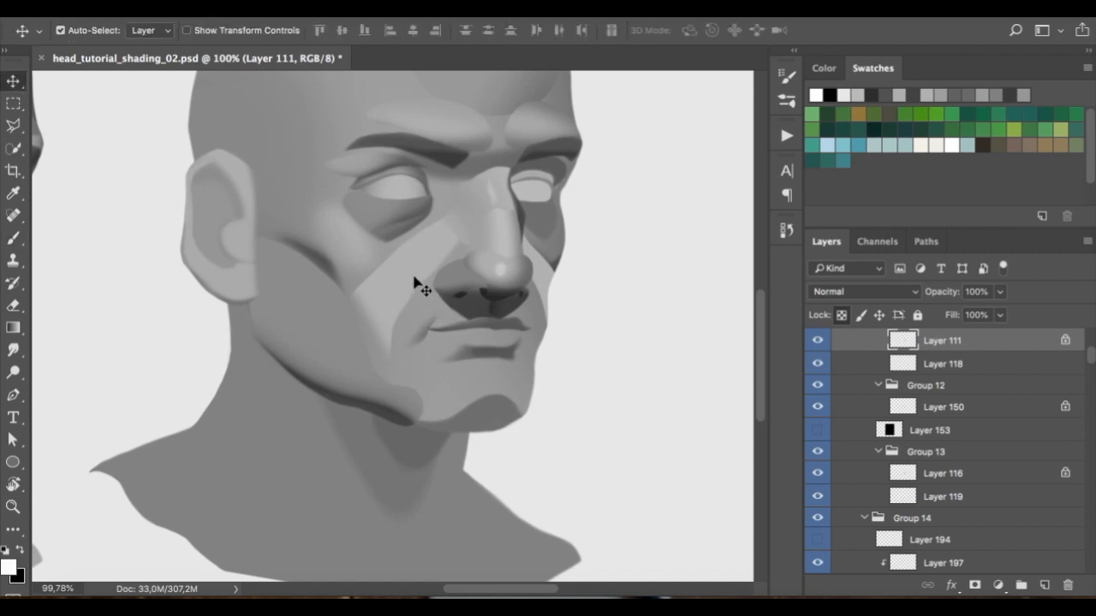
{"action": "left_click", "coordinate": [428, 278], "text": "ctrl"}
{"action": "key", "text": "b"}
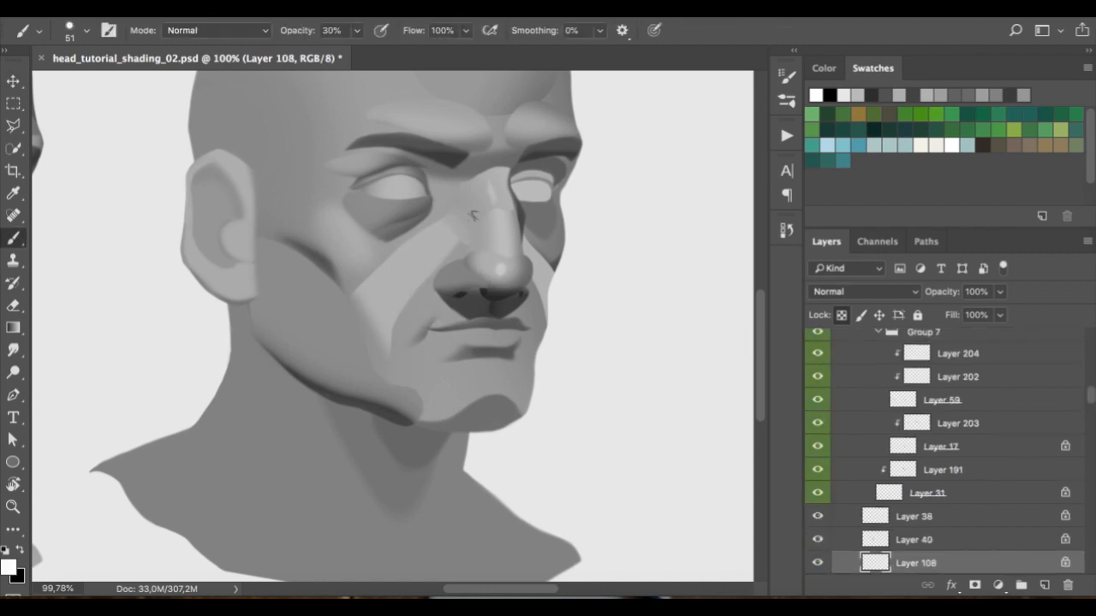
{"action": "left_click", "coordinate": [321, 261], "text": "alt"}
{"action": "right_click", "coordinate": [492, 193]}
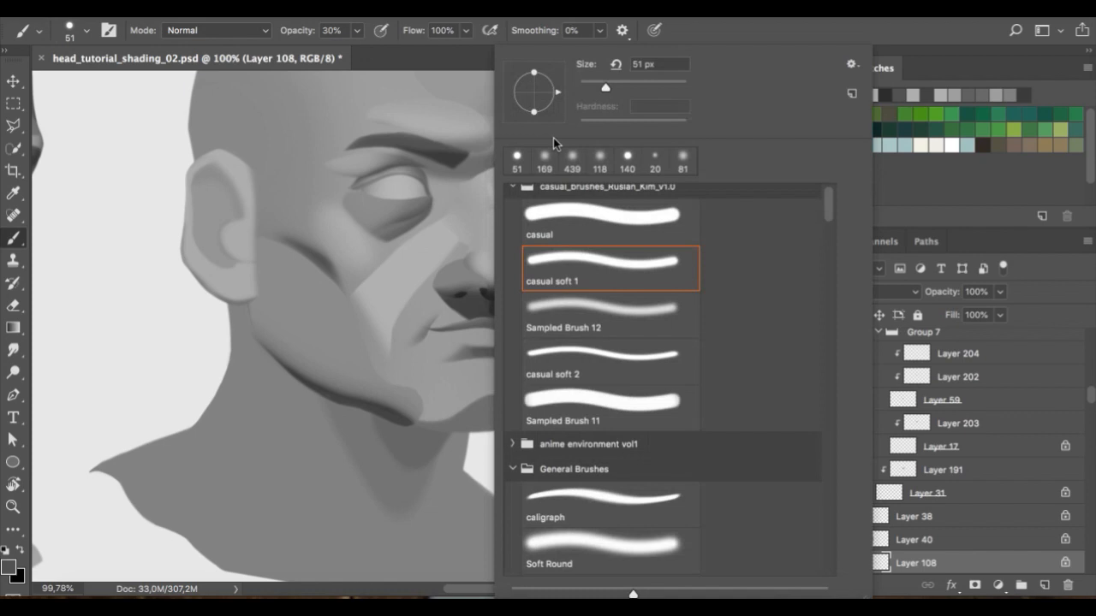
{"action": "left_click", "coordinate": [703, 36]}
{"action": "key", "text": "0"}
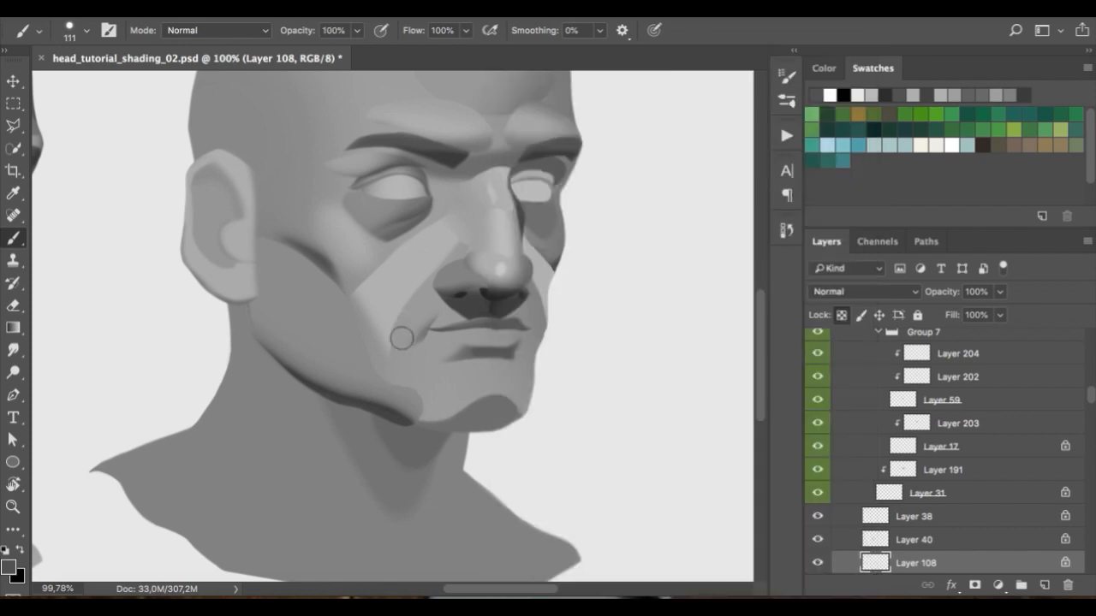
- Try a dark, tight shadow along the cheek plane's edge between the nose and mouth corner, and undo it
{"action": "left_click_drag", "start_coordinate": [392, 347], "coordinate": [445, 258]}
{"action": "key", "text": "ctrl+z"}
{"action": "left_click_drag", "start_coordinate": [380, 351], "coordinate": [452, 261]}
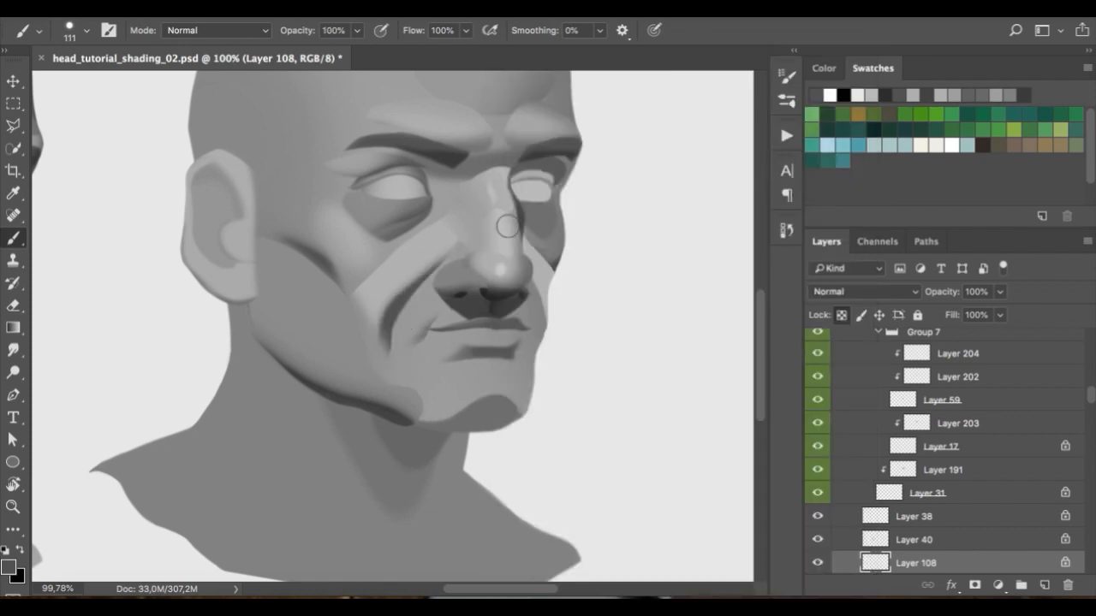
{"action": "key", "text": "ctrl+1"}
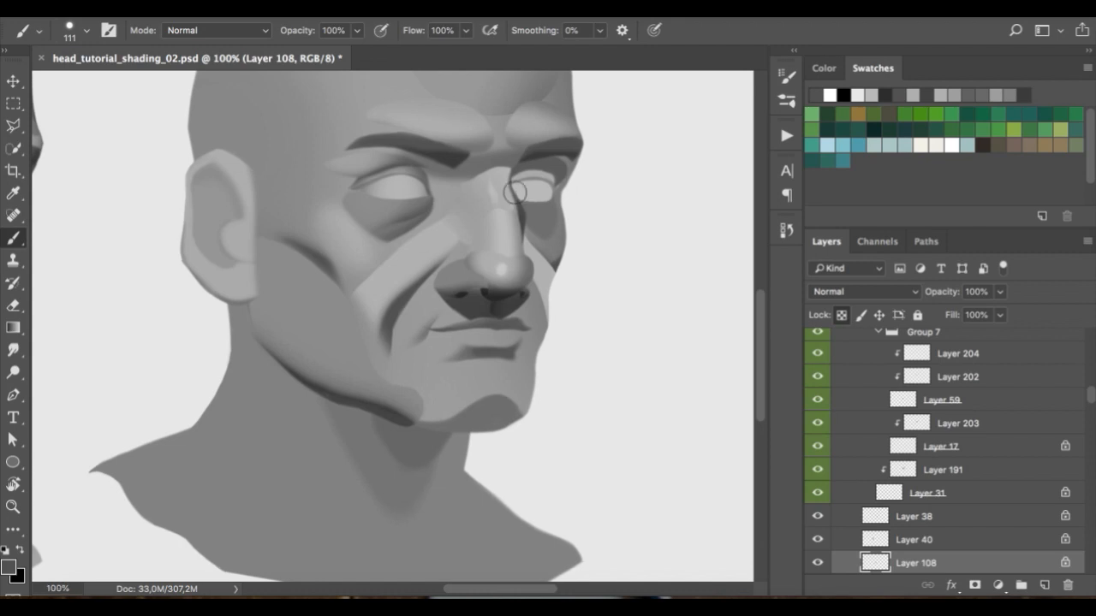
{"action": "key", "text": "ctrl+z"}
- Shade the cheek plane's edge toward the mouth softly and broadly with dark grey, using Sampled Brush 12 at 439 px
{"action": "right_click", "coordinate": [518, 238]}
{"action": "left_click", "coordinate": [597, 318]}
{"action": "key", "text": "Return"}
{"action": "left_click_drag", "start_coordinate": [375, 382], "coordinate": [589, 232]}
{"action": "key", "text": "ctrl+z"}
{"action": "mouse_move", "coordinate": [406, 390]}
{"action": "left_mouse_down"}
{"action": "mouse_move", "coordinate": [437, 337]}
{"action": "mouse_move", "coordinate": [624, 250]}
{"action": "left_mouse_up"}
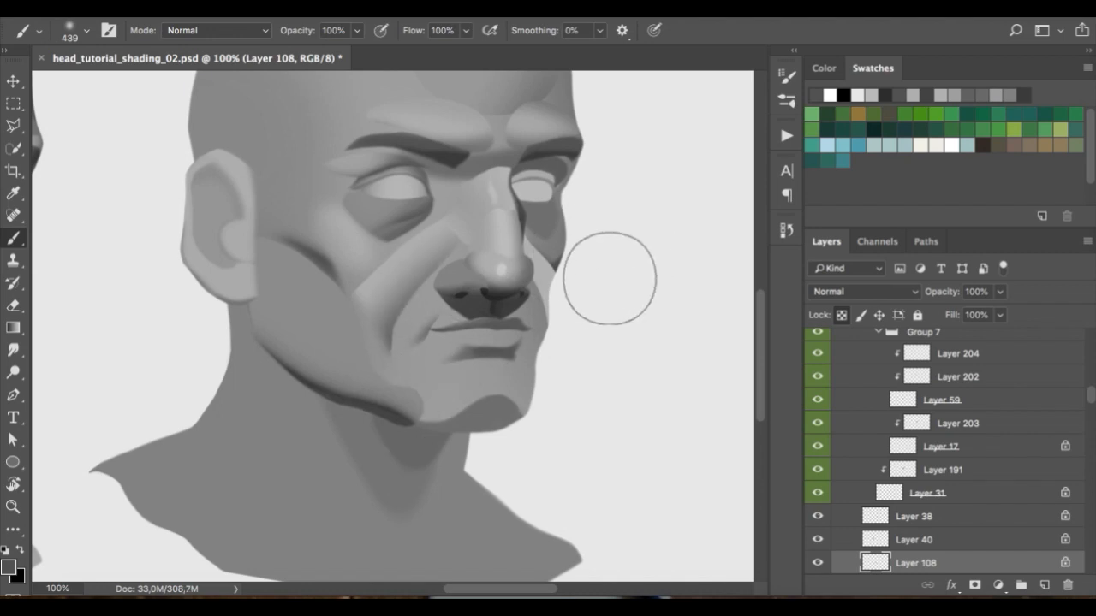
- Sharpen the dark shadow along the cheek plane's edge between the nose and mouth corner with casual soft 1 at 89 px
{"action": "right_click", "coordinate": [523, 175]}
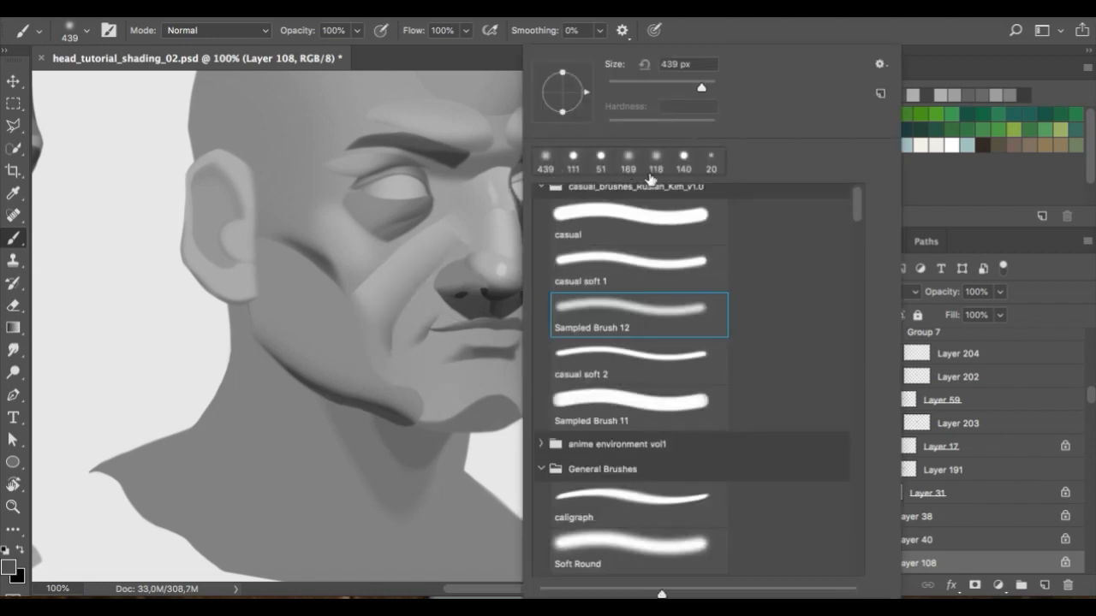
{"action": "left_click", "coordinate": [607, 268]}
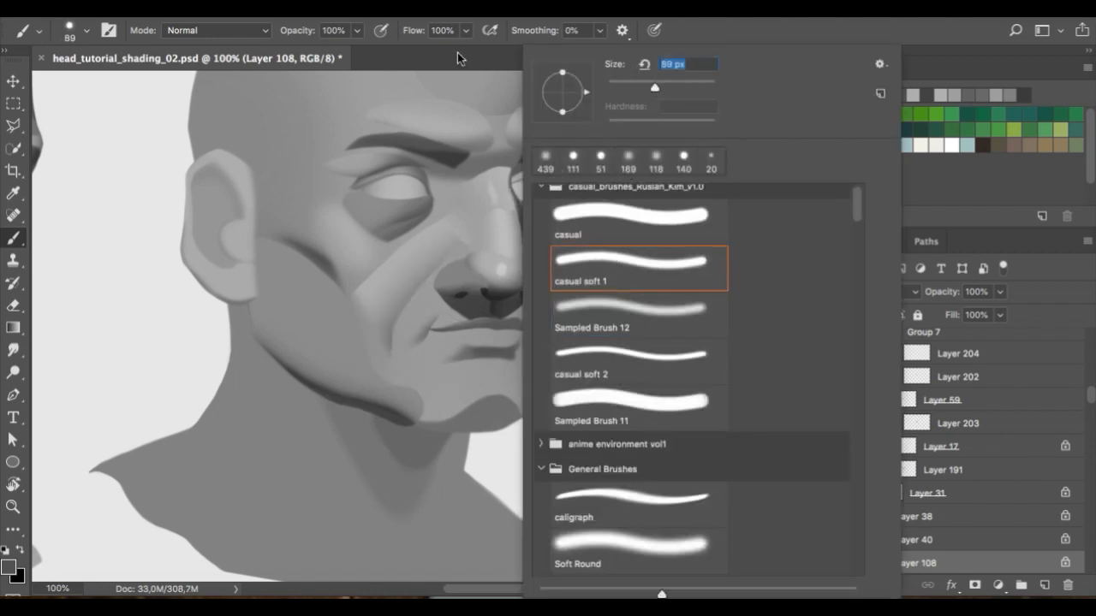
{"action": "left_click", "coordinate": [458, 58]}
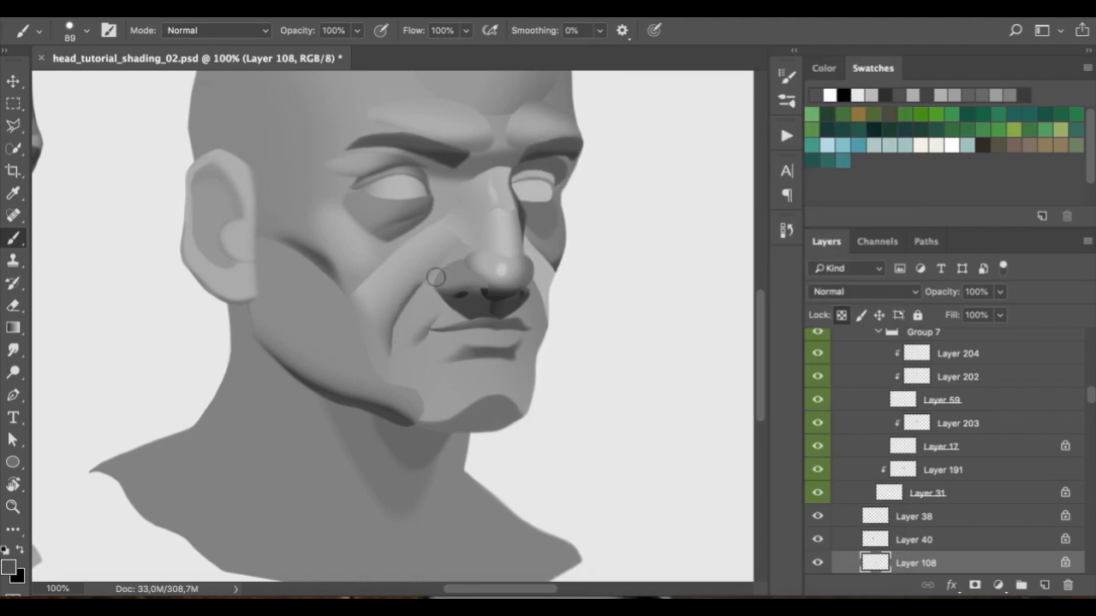
{"action": "left_click_drag", "start_coordinate": [389, 338], "coordinate": [405, 303]}
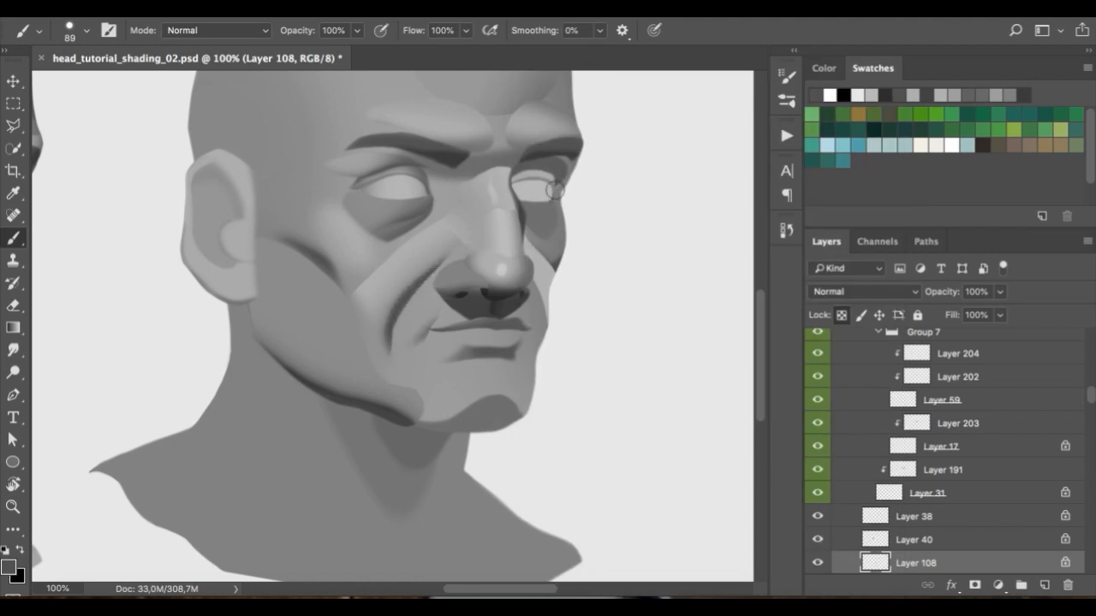
- Darken the Background layer to a dark grey with a Hue/Saturation adjustment
{"action": "key", "text": "ctrl+minus"}
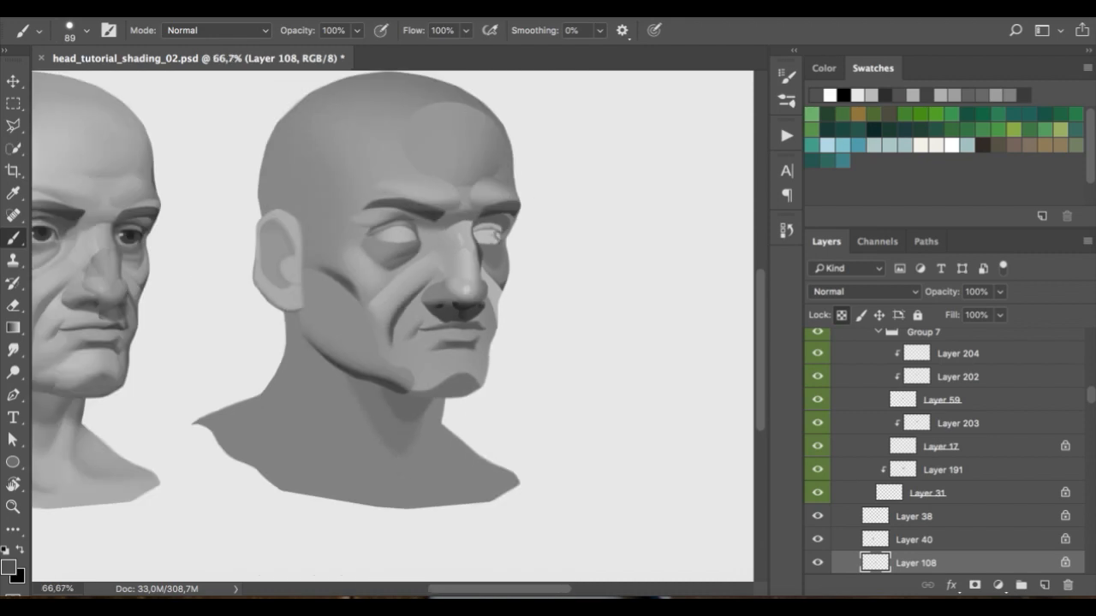
{"action": "scroll", "coordinate": [390, 323], "scroll_direction": "up", "scroll_amount": 3}
{"action": "left_click_drag", "start_coordinate": [599, 224], "coordinate": [504, 224]}
{"action": "scroll", "coordinate": [505, 223], "scroll_direction": "up", "scroll_amount": 3}
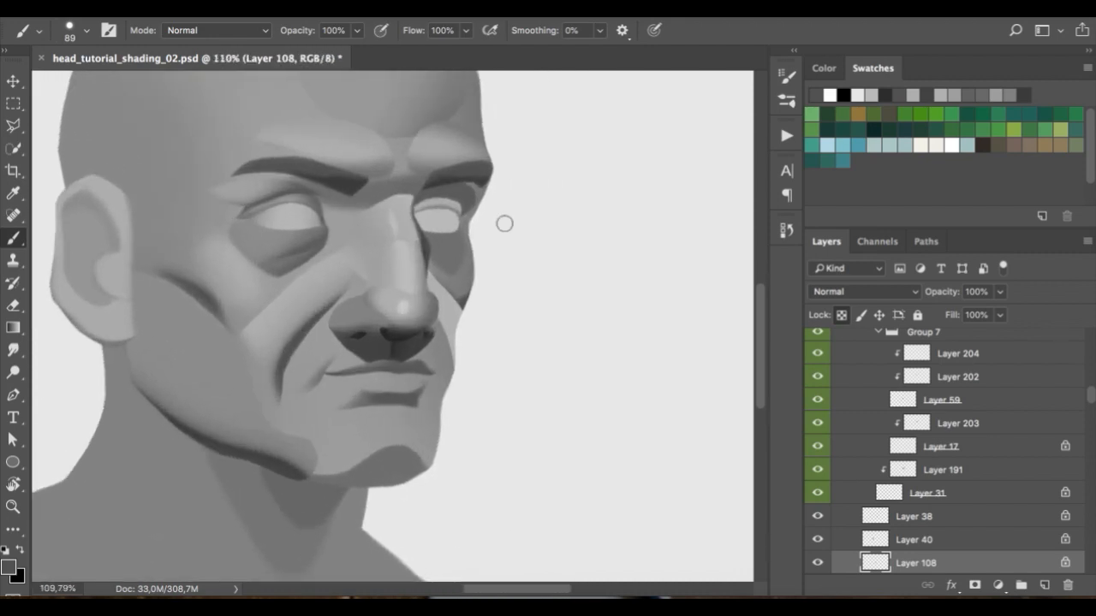
{"action": "scroll", "coordinate": [505, 223], "scroll_direction": "down", "scroll_amount": 2}
{"action": "scroll", "coordinate": [504, 223], "scroll_direction": "left", "scroll_amount": 2}
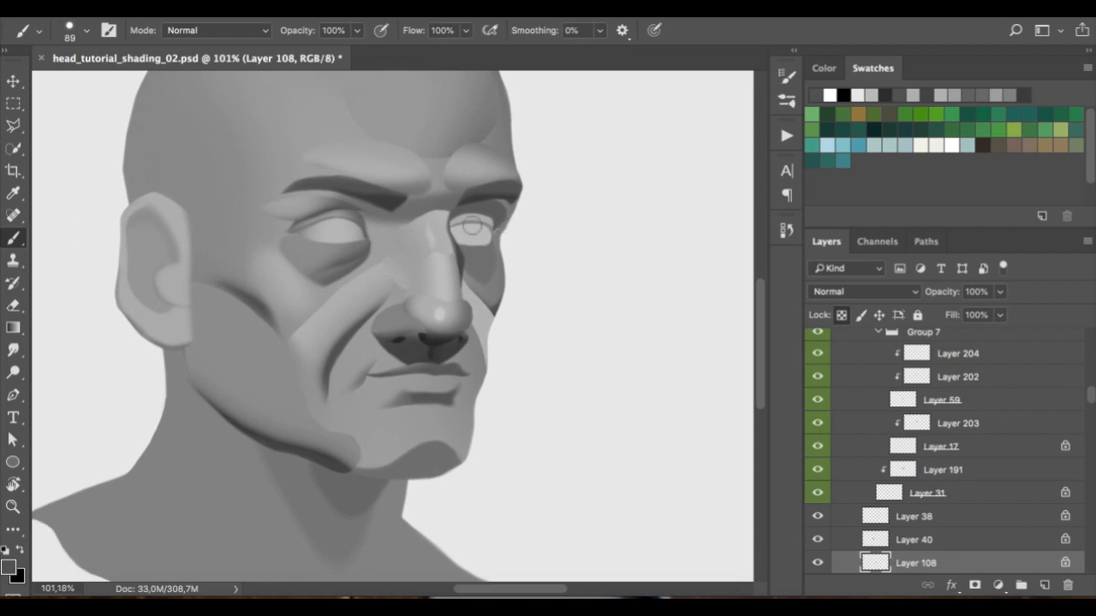
{"action": "key", "text": "v"}
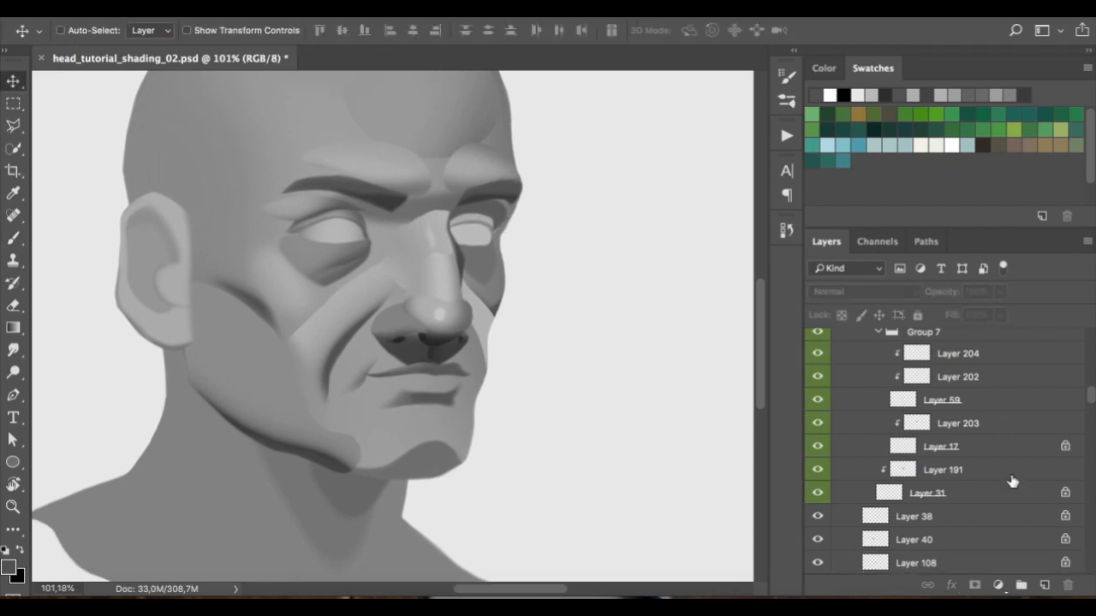
{"action": "scroll", "coordinate": [1013, 481], "scroll_direction": "down", "scroll_amount": 10}
{"action": "left_click", "coordinate": [910, 563]}
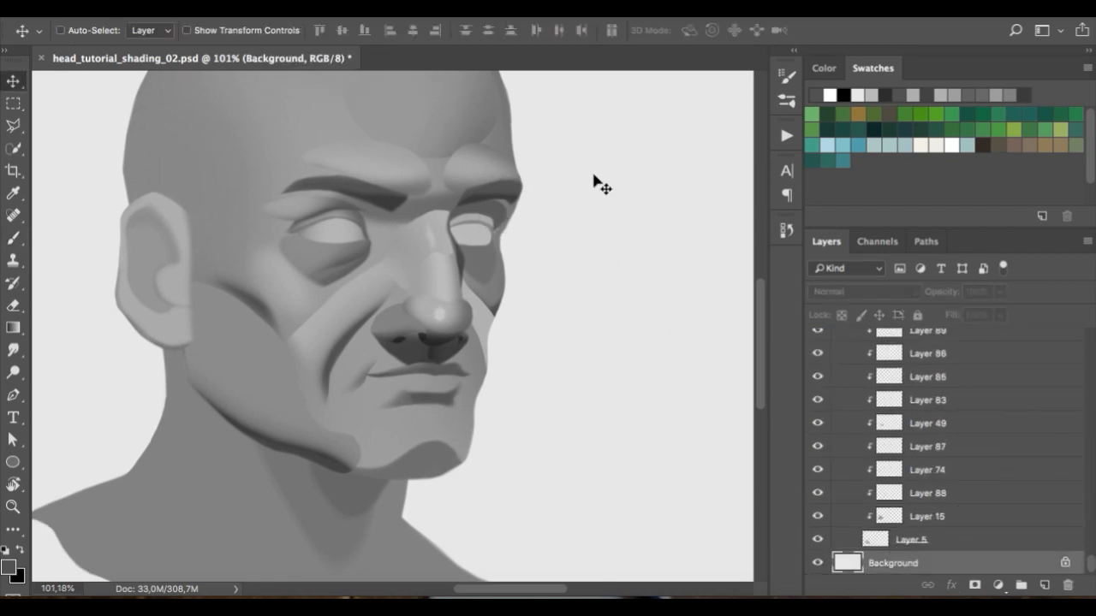
{"action": "key", "text": "ctrl+u"}
{"action": "left_click_drag", "start_coordinate": [805, 341], "coordinate": [744, 351]}
{"action": "left_click", "coordinate": [992, 168]}
- Identify the head's group by toggling its visibility, add a new layer above Group 16, and clip it to the group
{"action": "left_click", "coordinate": [505, 197], "text": "ctrl"}
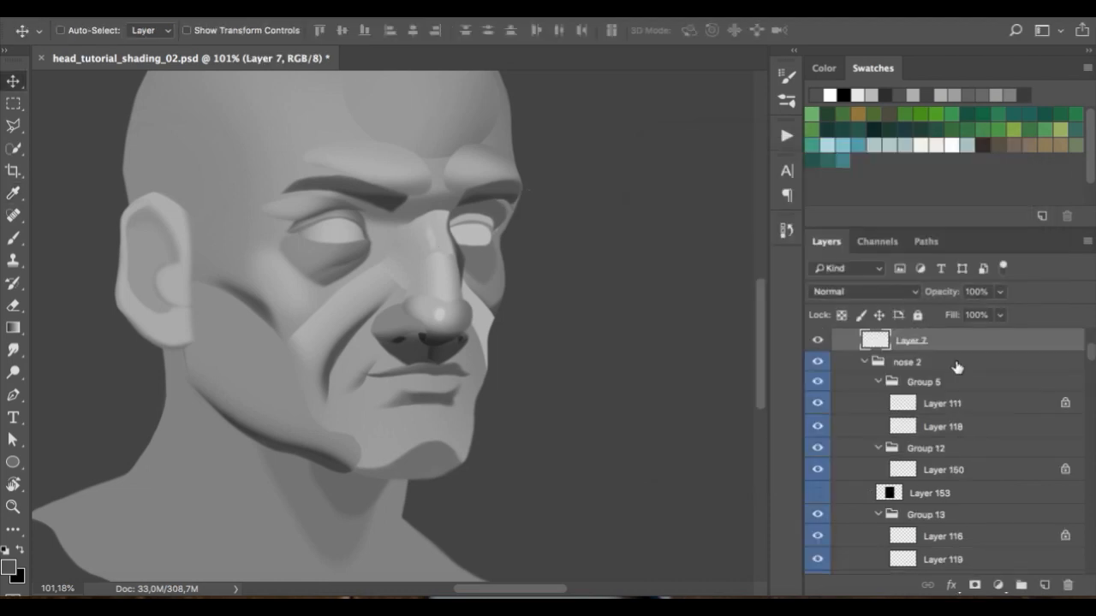
{"action": "scroll", "coordinate": [957, 367], "scroll_direction": "up", "scroll_amount": 5}
{"action": "left_click", "coordinate": [816, 475]}
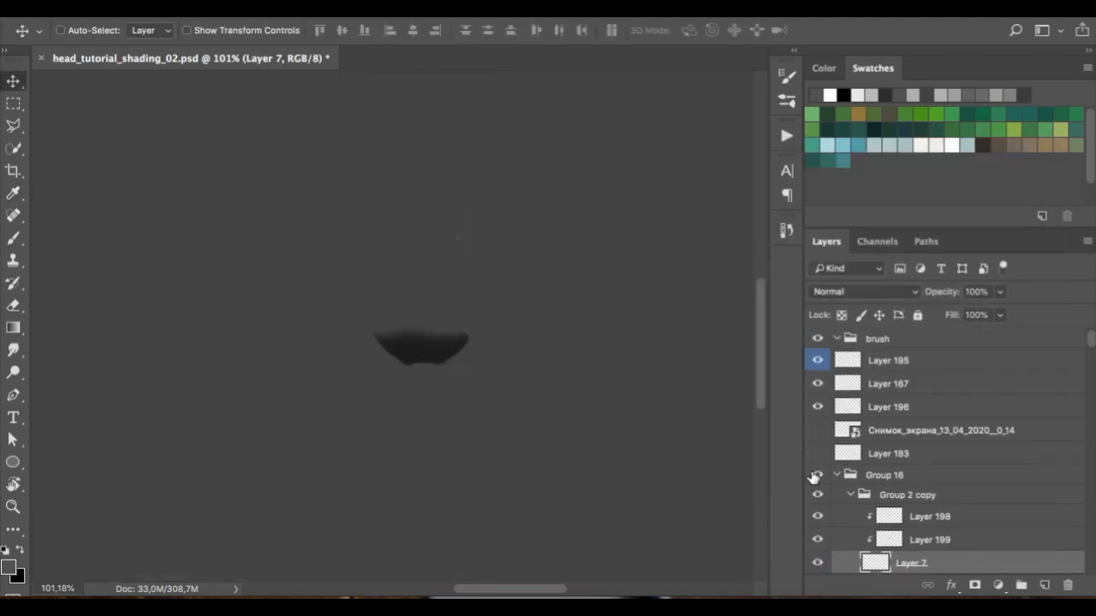
{"action": "left_click", "coordinate": [817, 475]}
{"action": "left_click", "coordinate": [924, 477]}
{"action": "left_click", "coordinate": [1044, 585]}
{"action": "mouse_move", "coordinate": [901, 494]}
{"action": "left_mouse_down"}
{"action": "mouse_move", "coordinate": [914, 467]}
{"action": "mouse_move", "coordinate": [908, 479]}
{"action": "left_mouse_up"}
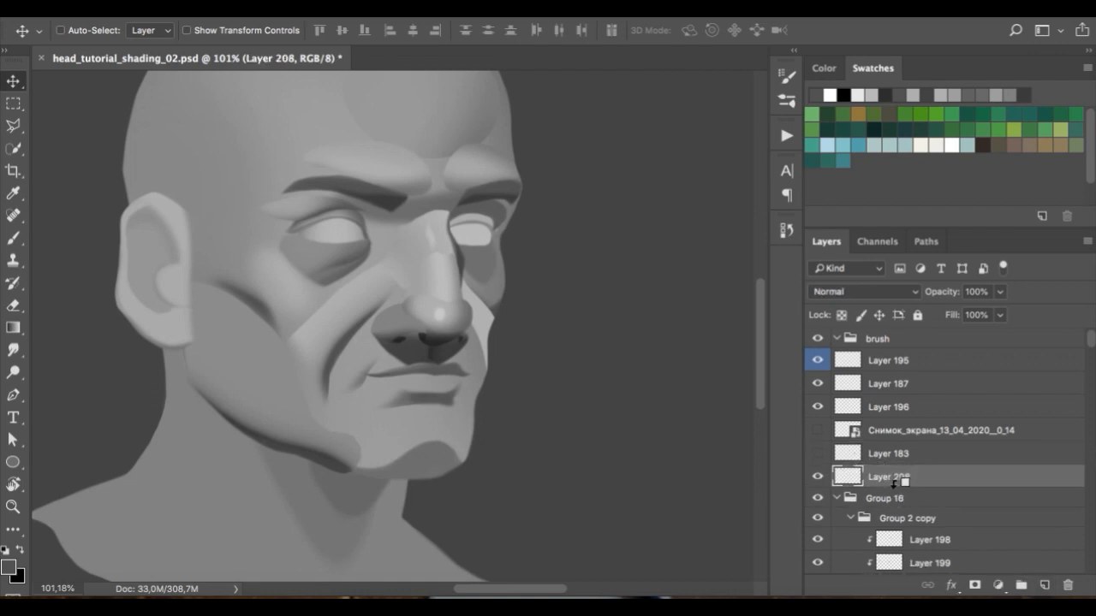
{"action": "left_click", "coordinate": [895, 485], "text": "alt"}
- Choose the Soft Round brush for the clipped layer and set white as the foreground colour
{"action": "scroll", "coordinate": [502, 198], "scroll_direction": "up", "scroll_amount": 3}
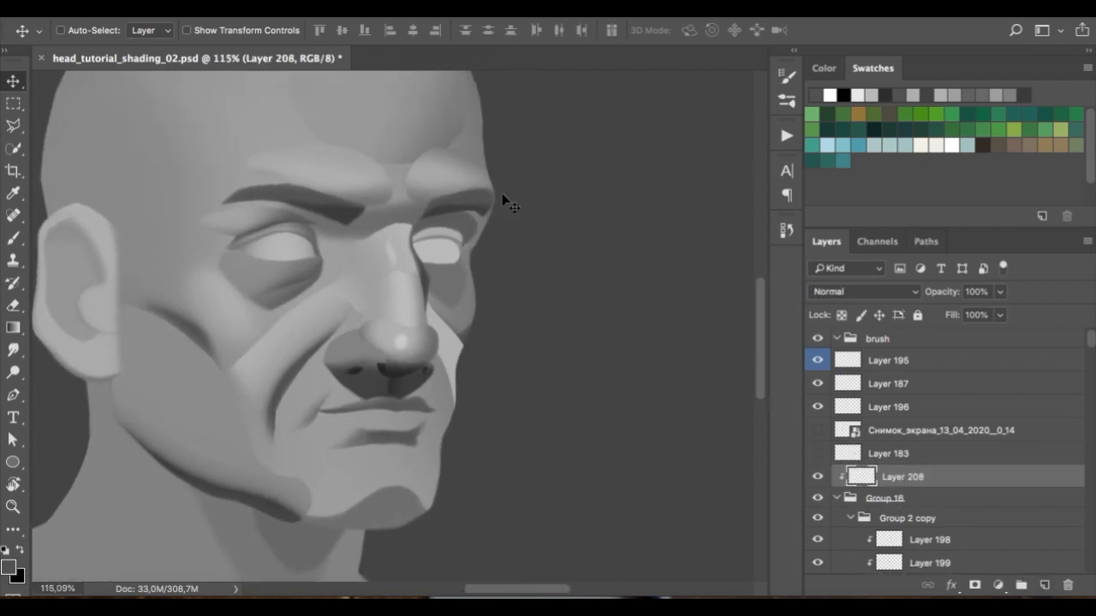
{"action": "scroll", "coordinate": [433, 224], "scroll_direction": "up", "scroll_amount": 2}
{"action": "key", "text": "b"}
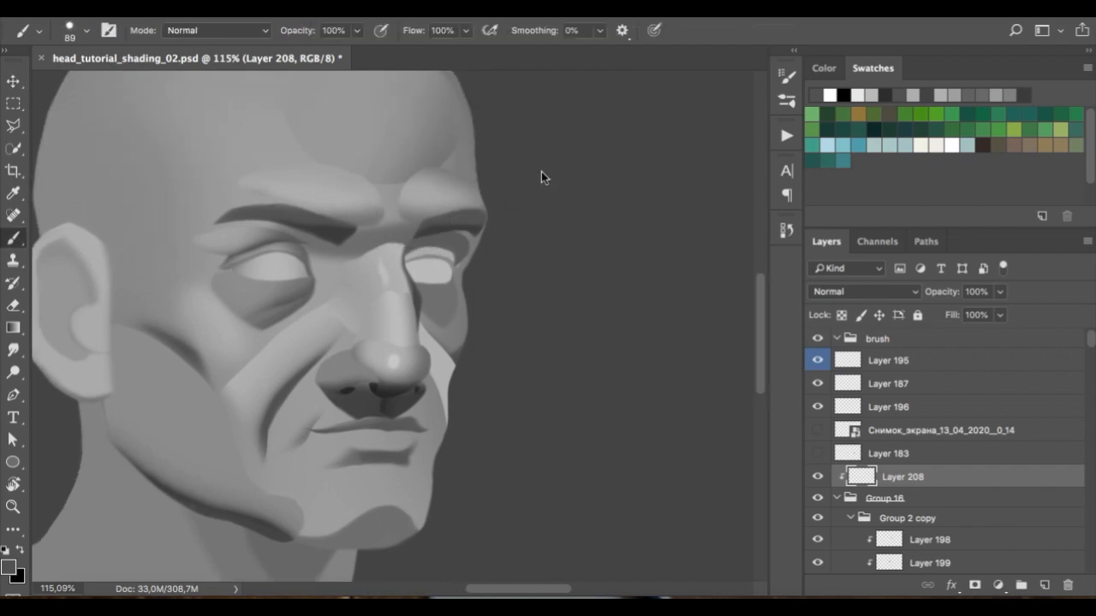
{"action": "right_click", "coordinate": [541, 177]}
{"action": "left_click", "coordinate": [666, 532]}
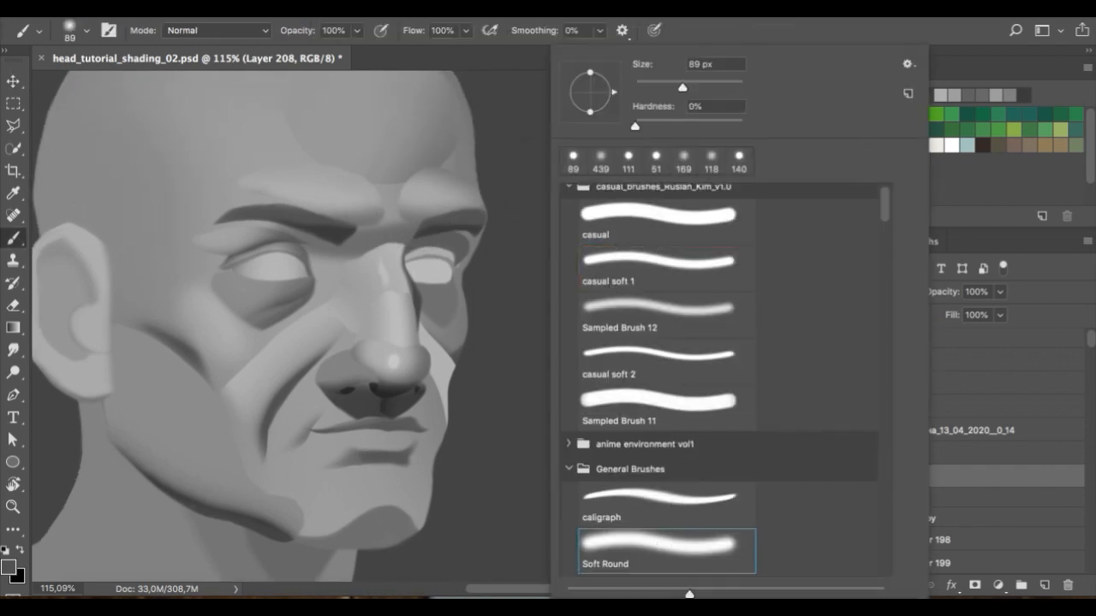
{"action": "left_click", "coordinate": [691, 22]}
{"action": "key", "text": "d"}
{"action": "key", "text": "x"}
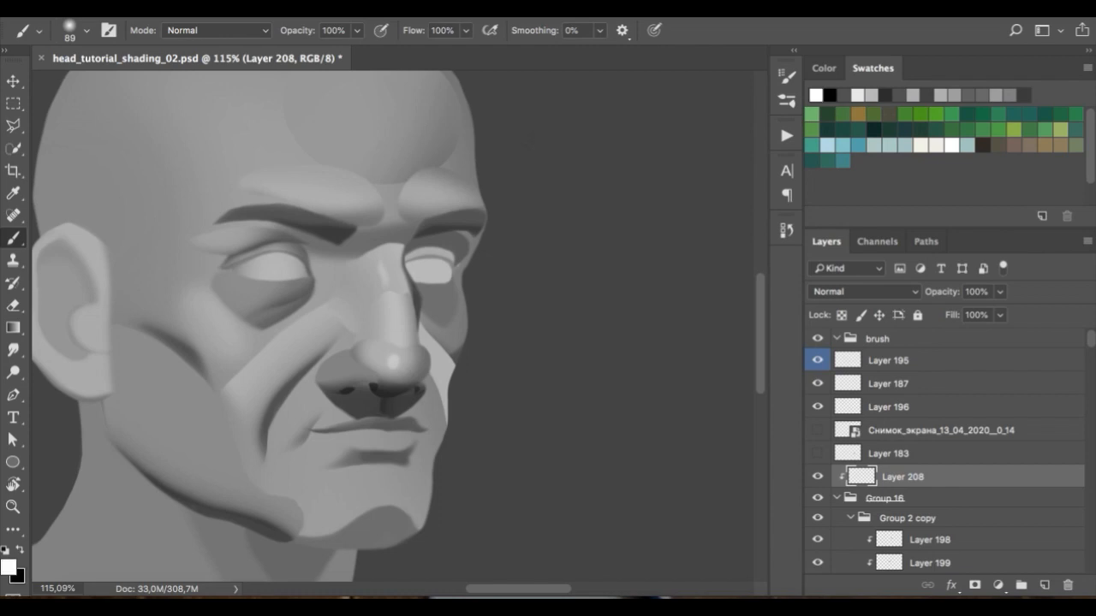
- Paint a soft white rim light down the far contour of the face, from forehead to chin, with Soft Round at 47 px
{"action": "right_click", "coordinate": [523, 108]}
{"action": "left_click", "coordinate": [642, 84]}
{"action": "left_click", "coordinate": [709, 24]}
{"action": "left_click_drag", "start_coordinate": [532, 163], "coordinate": [503, 178]}
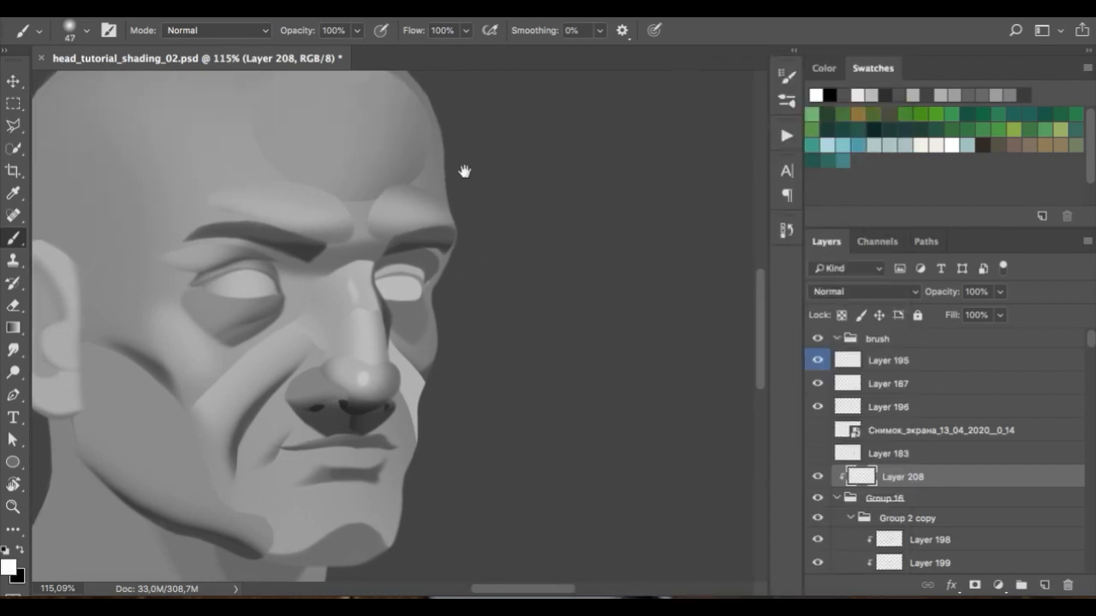
{"action": "mouse_move", "coordinate": [430, 103]}
{"action": "left_mouse_down"}
{"action": "mouse_move", "coordinate": [454, 233]}
{"action": "mouse_move", "coordinate": [428, 316]}
{"action": "mouse_move", "coordinate": [411, 461]}
{"action": "mouse_move", "coordinate": [381, 550]}
{"action": "mouse_move", "coordinate": [363, 563]}
{"action": "left_mouse_up"}
{"action": "left_click_drag", "start_coordinate": [482, 347], "coordinate": [495, 328]}
- Refine the white rim light along the far brow, eye socket and cheek contour with Soft Round at 22 px
{"action": "key", "text": "super+plus"}
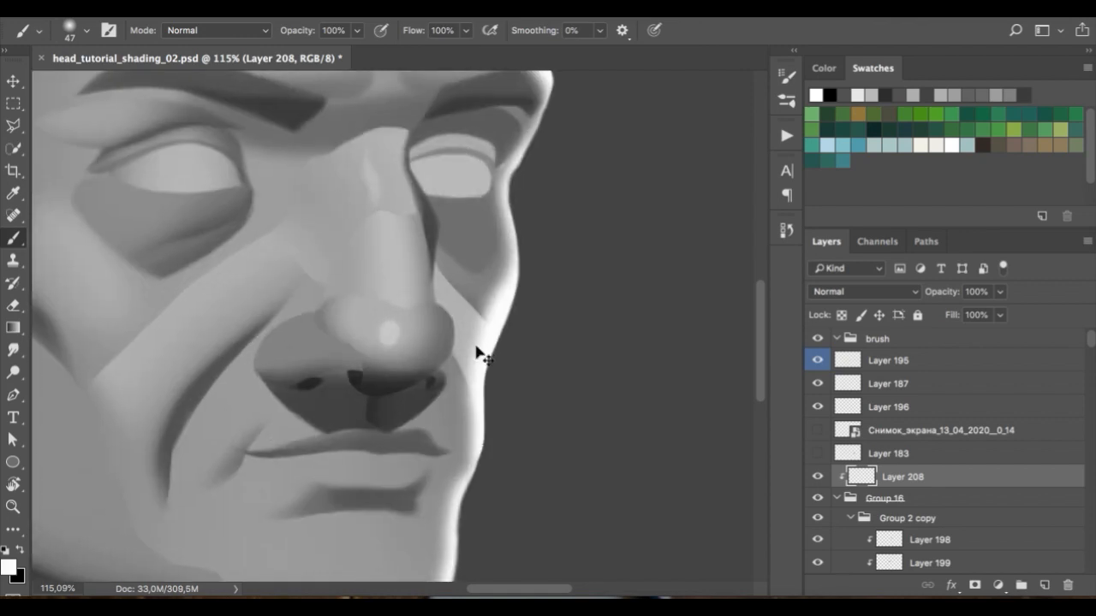
{"action": "scroll", "coordinate": [516, 261], "scroll_direction": "up", "scroll_amount": 1}
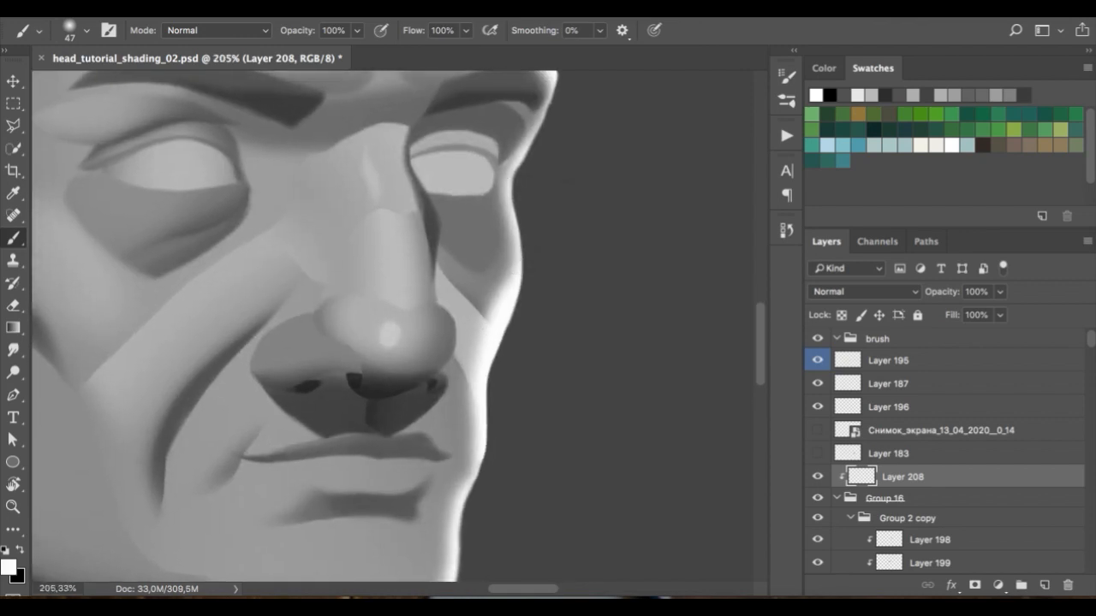
{"action": "right_click", "coordinate": [573, 168]}
{"action": "left_click_drag", "start_coordinate": [682, 88], "coordinate": [677, 87]}
{"action": "left_click", "coordinate": [700, 41]}
{"action": "left_click_drag", "start_coordinate": [508, 226], "coordinate": [503, 230]}
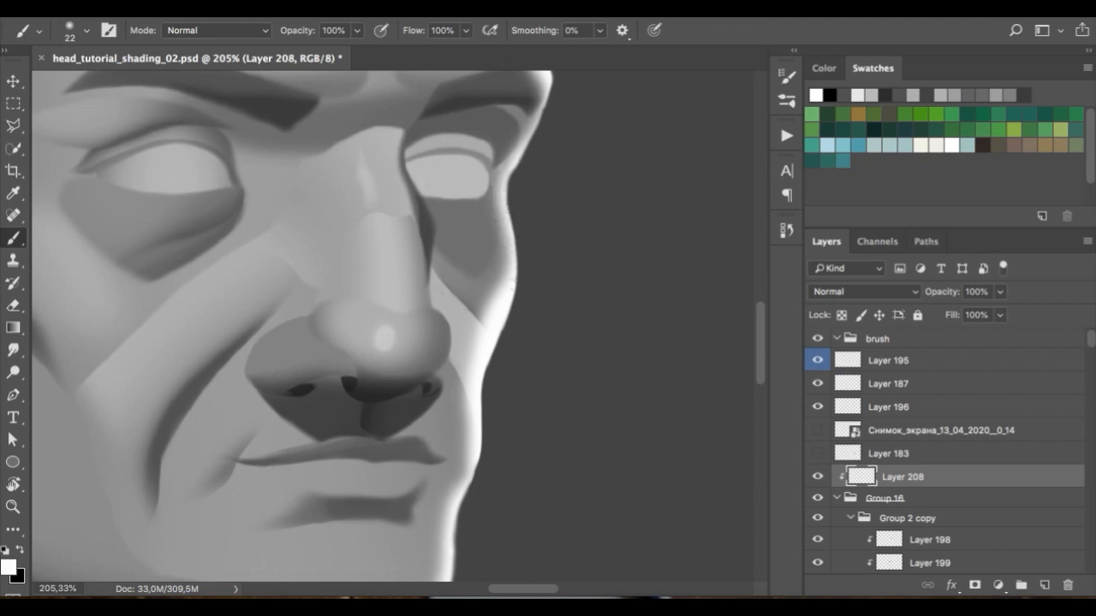
{"action": "left_click_drag", "start_coordinate": [526, 284], "coordinate": [491, 338]}
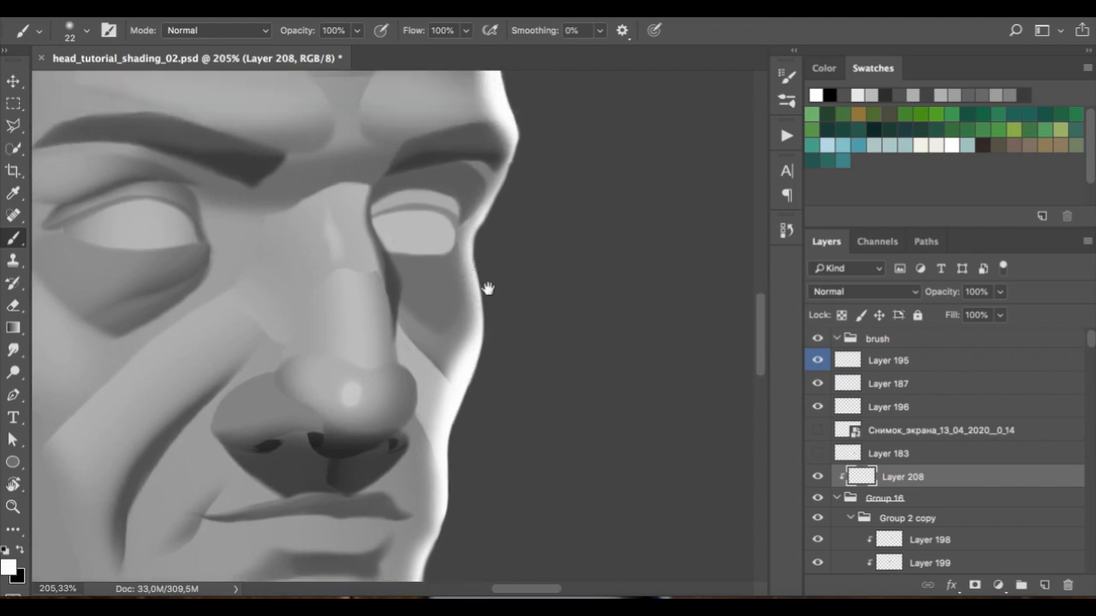
{"action": "left_click_drag", "start_coordinate": [487, 289], "coordinate": [528, 268]}
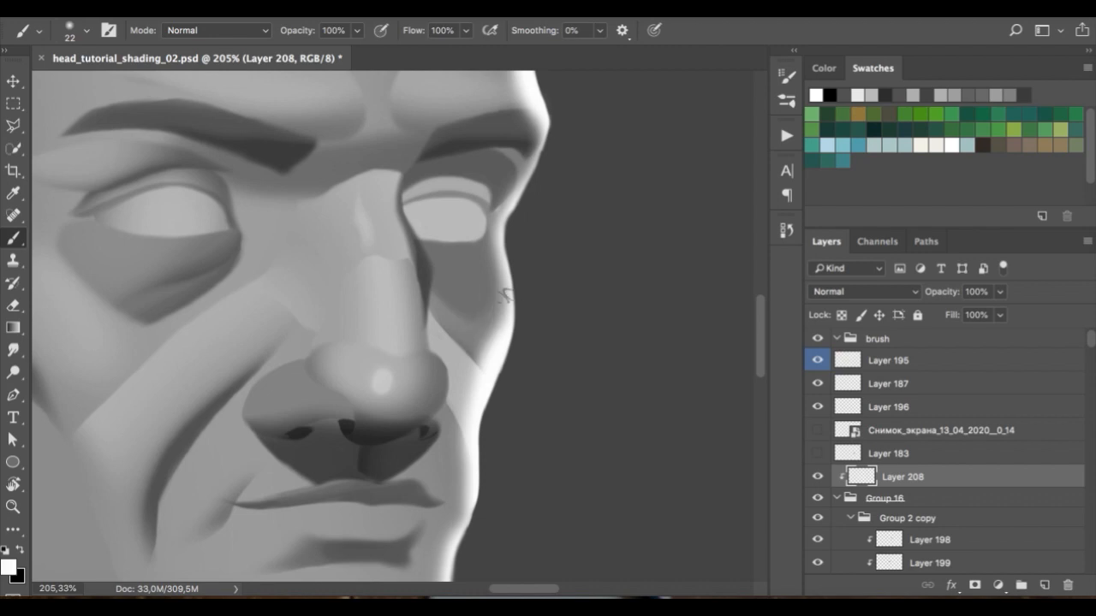
{"action": "left_click_drag", "start_coordinate": [489, 301], "coordinate": [577, 269]}
- Trim the inner edge of the rim light beside the far eye with a Soft Round eraser at 39 px and 49% hardness
{"action": "key", "text": "super+minus"}
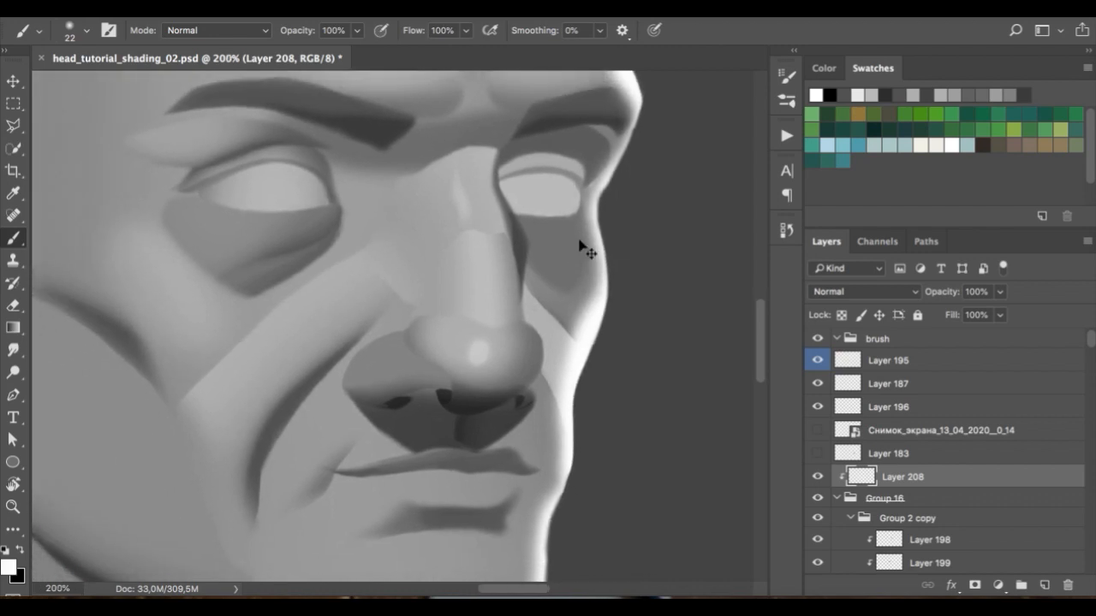
{"action": "key", "text": "super+minus"}
{"action": "key", "text": "super+minus"}
{"action": "key", "text": "super+plus"}
{"action": "key", "text": "super+plus"}
{"action": "left_click_drag", "start_coordinate": [458, 247], "coordinate": [427, 240]}
{"action": "left_click_drag", "start_coordinate": [420, 291], "coordinate": [454, 287]}
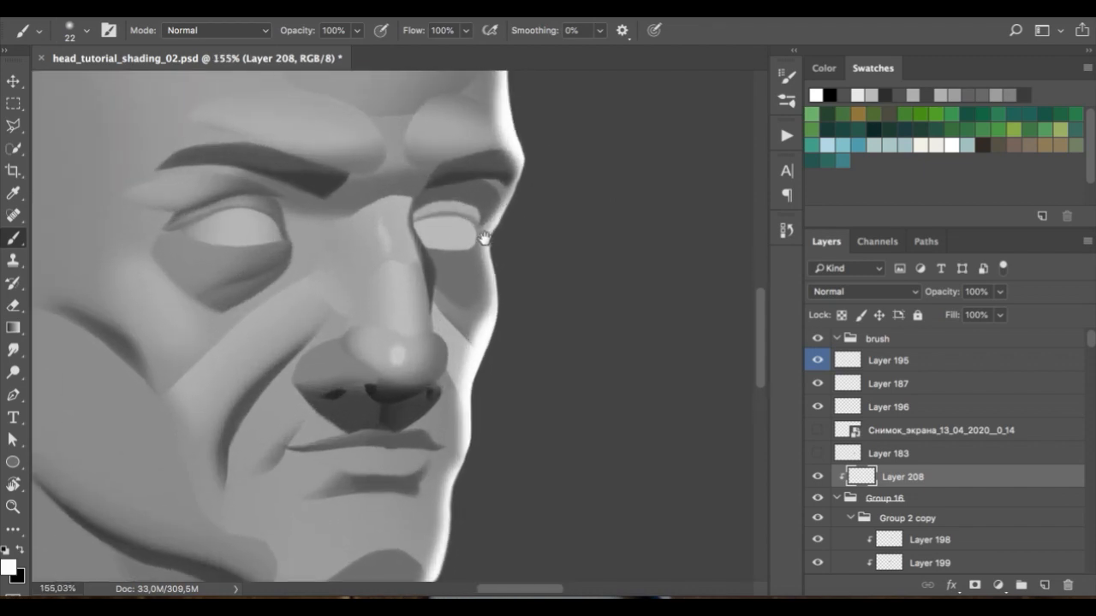
{"action": "left_click_drag", "start_coordinate": [484, 226], "coordinate": [437, 244]}
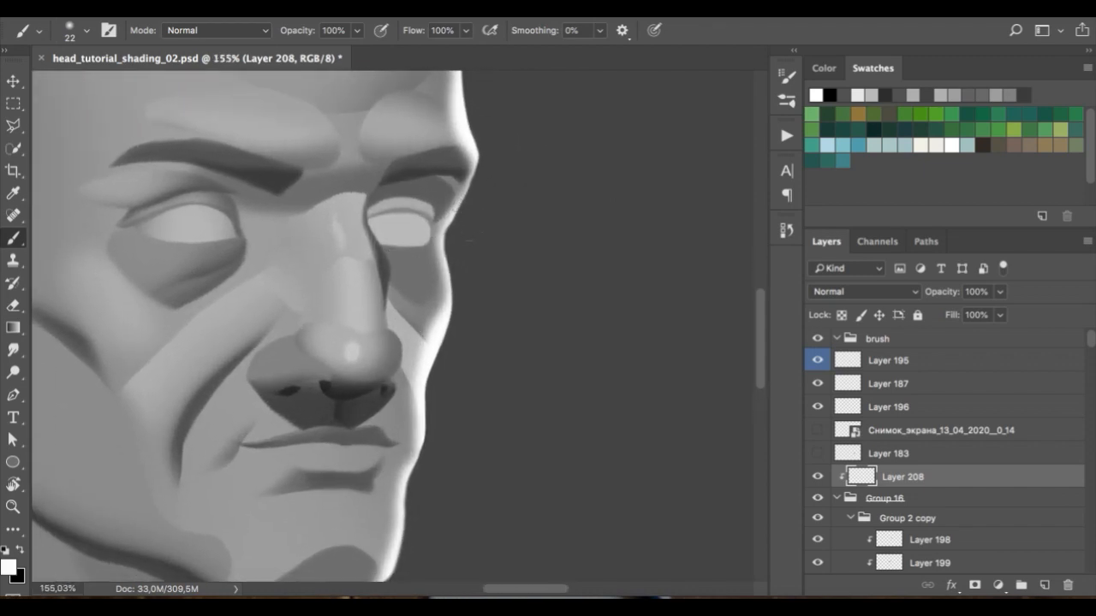
{"action": "key", "text": "e"}
{"action": "right_click", "coordinate": [462, 197]}
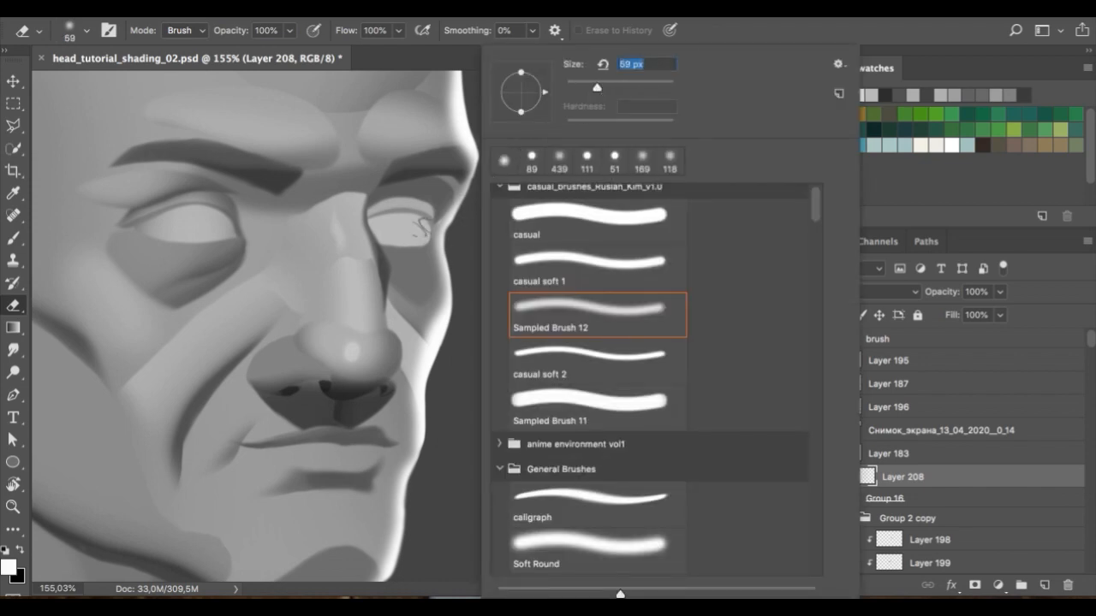
{"action": "left_click", "coordinate": [587, 541]}
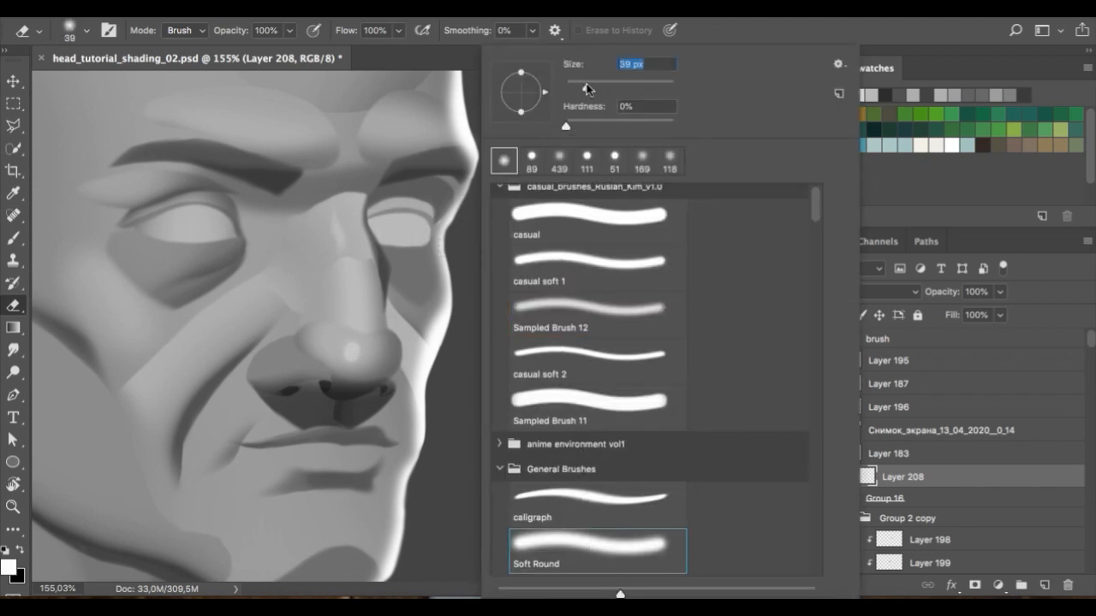
{"action": "left_click_drag", "start_coordinate": [587, 126], "coordinate": [626, 133]}
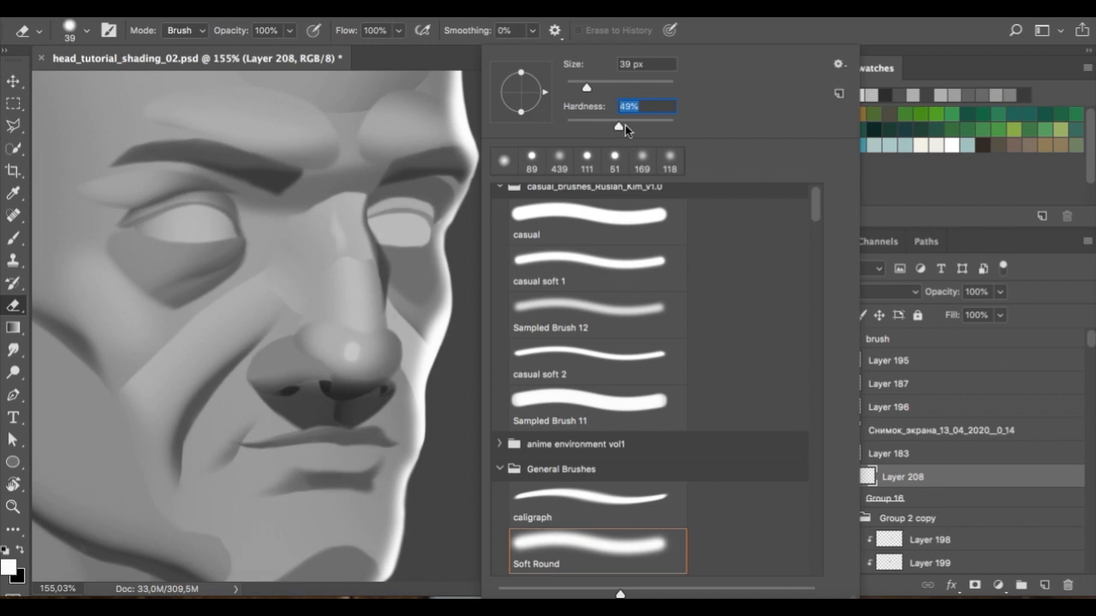
{"action": "left_click", "coordinate": [421, 229]}
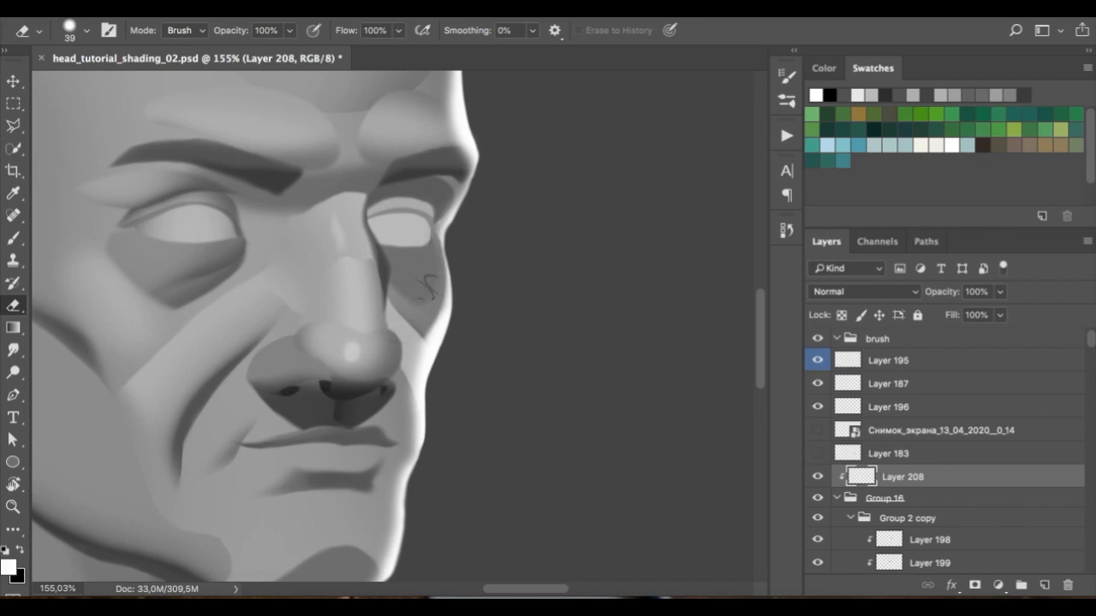
- Paint a thin white highlight along the outer edge of the far eye bag with Soft Round at 17 px, and trim it with the eraser
{"action": "key", "text": "b"}
{"action": "right_click", "coordinate": [557, 137]}
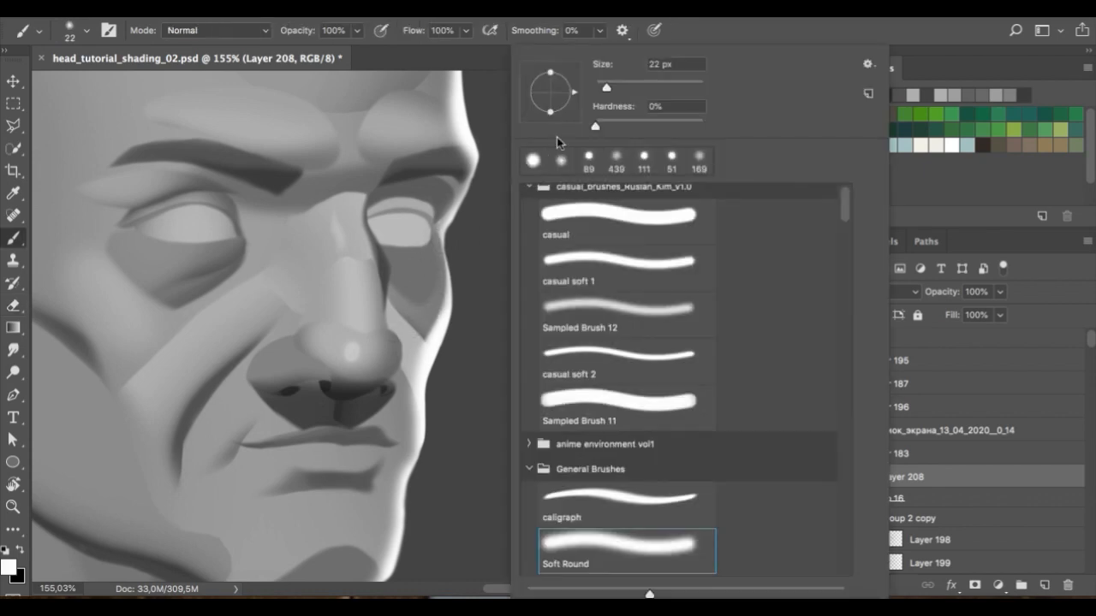
{"action": "left_click_drag", "start_coordinate": [599, 85], "coordinate": [603, 87]}
{"action": "mouse_move", "coordinate": [435, 253]}
{"action": "left_mouse_down"}
{"action": "mouse_move", "coordinate": [432, 287]}
{"action": "mouse_move", "coordinate": [430, 249]}
{"action": "mouse_move", "coordinate": [414, 253]}
{"action": "mouse_move", "coordinate": [411, 235]}
{"action": "mouse_move", "coordinate": [423, 275]}
{"action": "left_mouse_up"}
{"action": "key", "text": "e"}
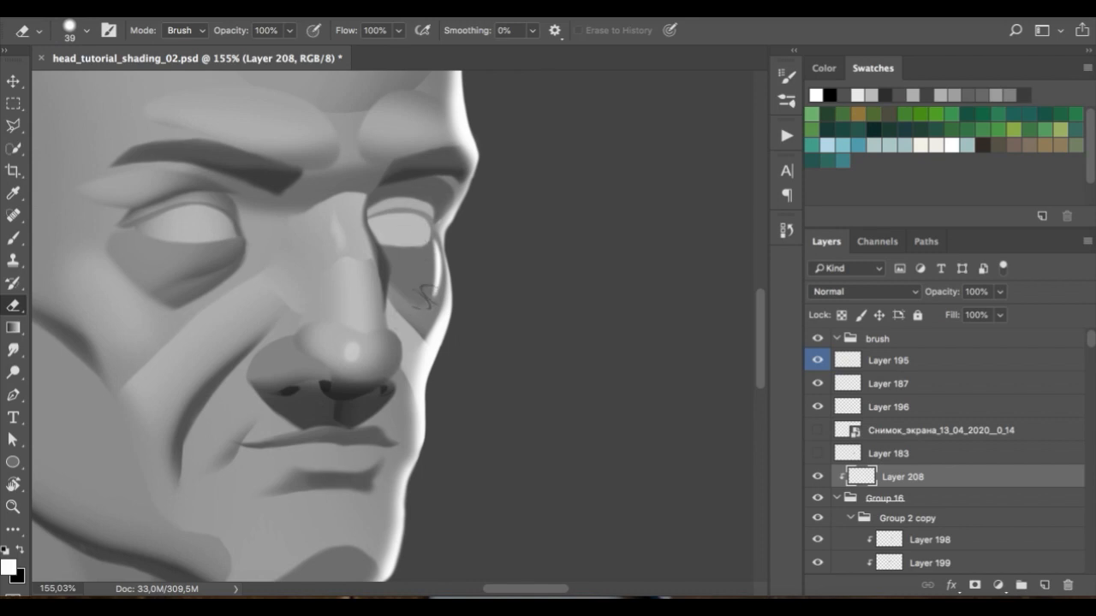
- Add a thin white rim accent at the far eye's outer corner with the 17 px brush, and clean its edge with the 39 px eraser
{"action": "left_click_drag", "start_coordinate": [482, 255], "coordinate": [485, 283]}
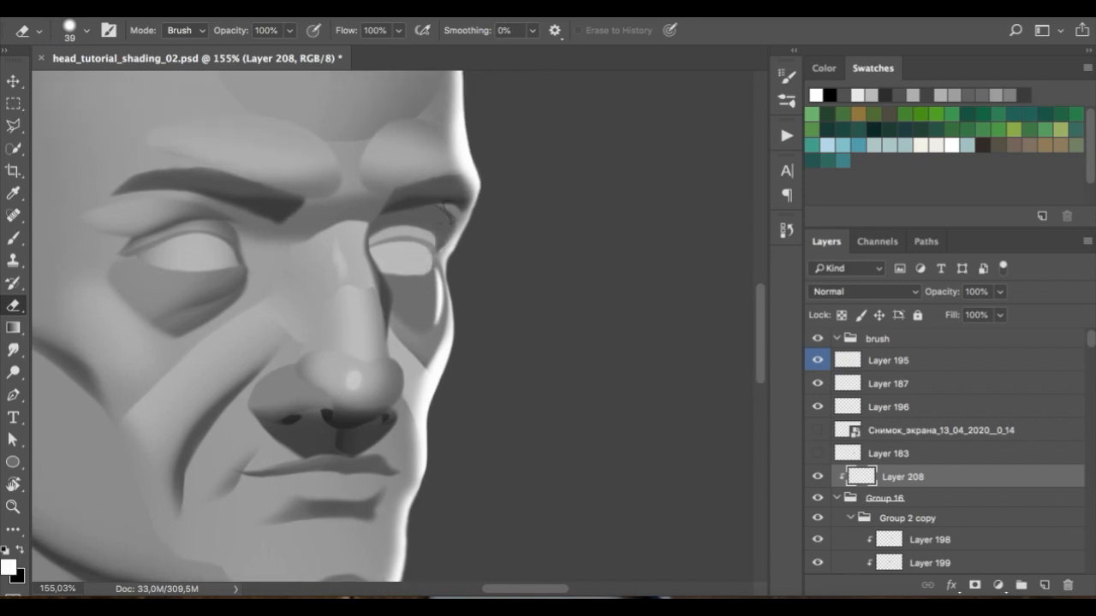
{"action": "mouse_move", "coordinate": [459, 198]}
{"action": "left_mouse_down"}
{"action": "mouse_move", "coordinate": [468, 190]}
{"action": "mouse_move", "coordinate": [437, 248]}
{"action": "mouse_move", "coordinate": [456, 223]}
{"action": "left_mouse_up"}
{"action": "key", "text": "b"}
{"action": "key", "text": "super+z"}
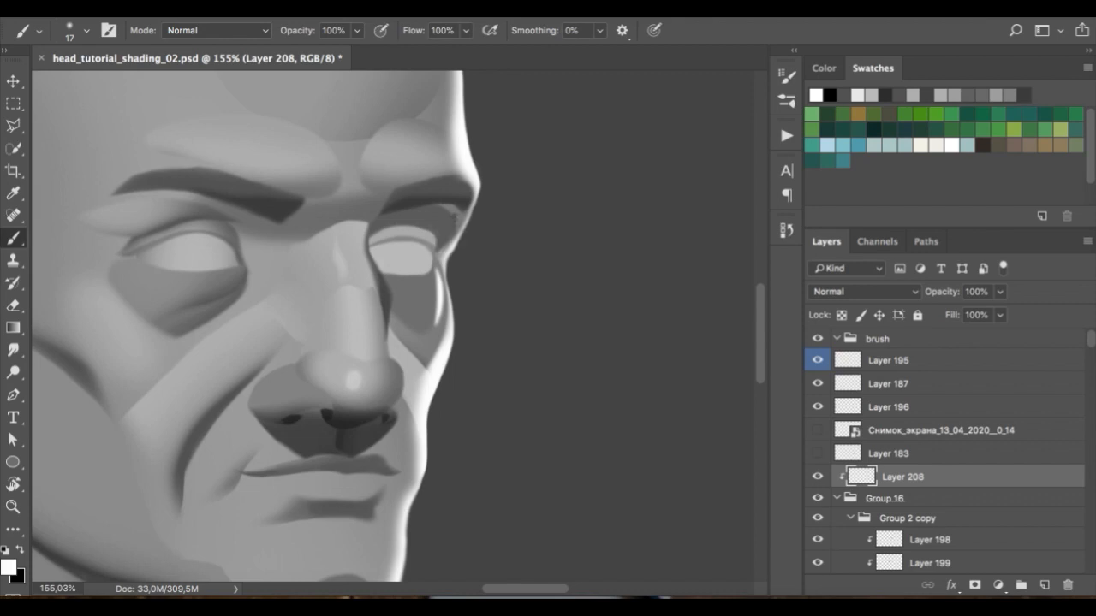
{"action": "left_click", "coordinate": [436, 244]}
{"action": "key", "text": "e"}
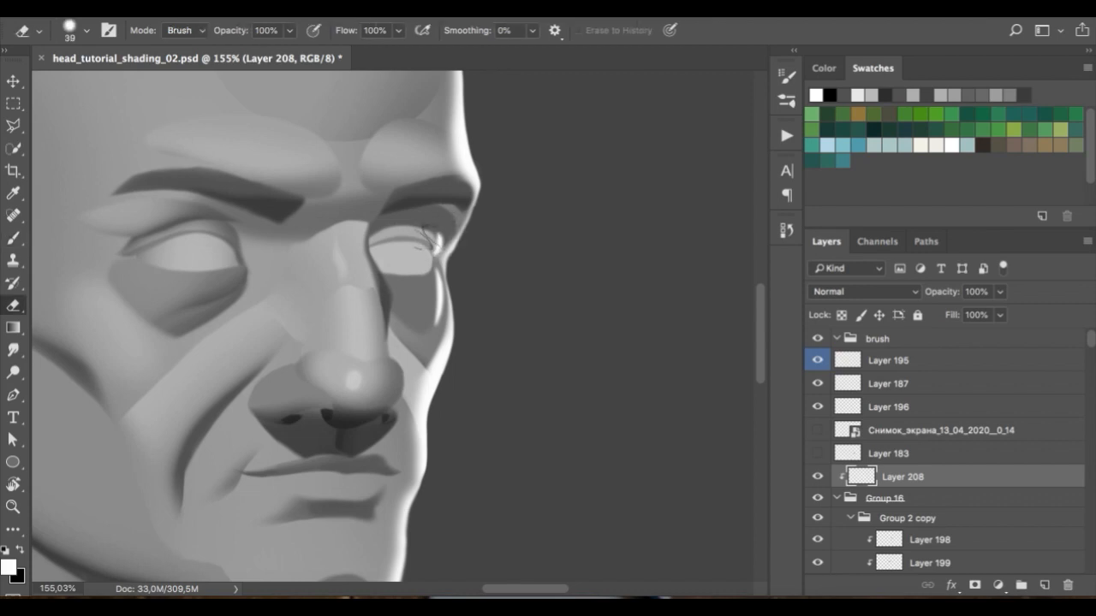
{"action": "key", "text": "b"}
{"action": "mouse_move", "coordinate": [441, 245]}
{"action": "left_mouse_down"}
{"action": "mouse_move", "coordinate": [452, 219]}
{"action": "mouse_move", "coordinate": [432, 224]}
{"action": "left_mouse_up"}
{"action": "key", "text": "e"}
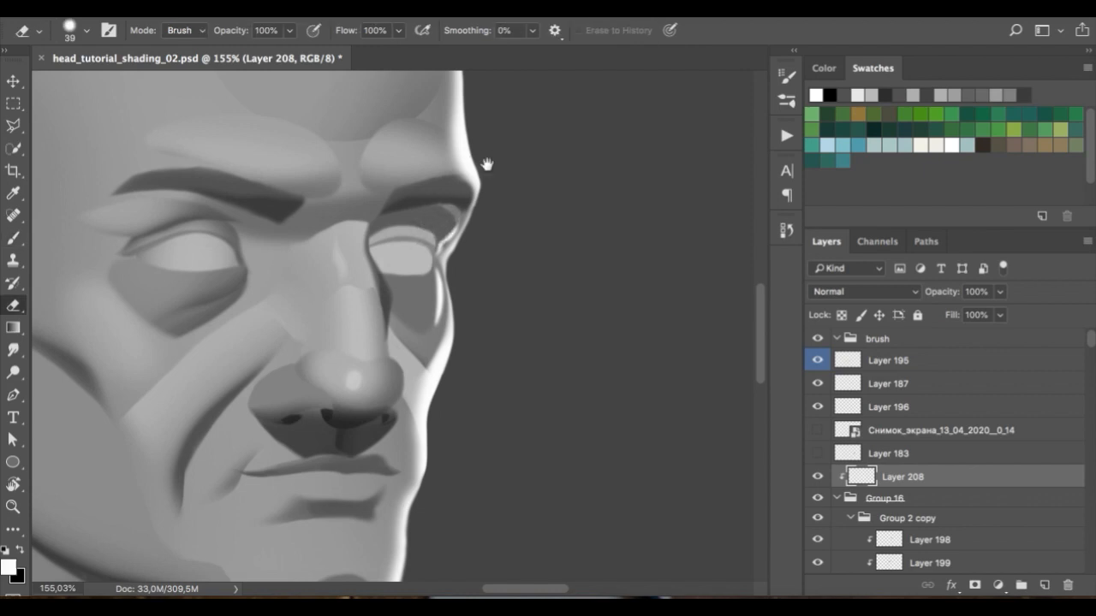
- Paint a small white rim accent where the far brow ridge meets the forehead contour with the 17 px brush
{"action": "scroll", "coordinate": [483, 160], "scroll_direction": "up", "scroll_amount": 2}
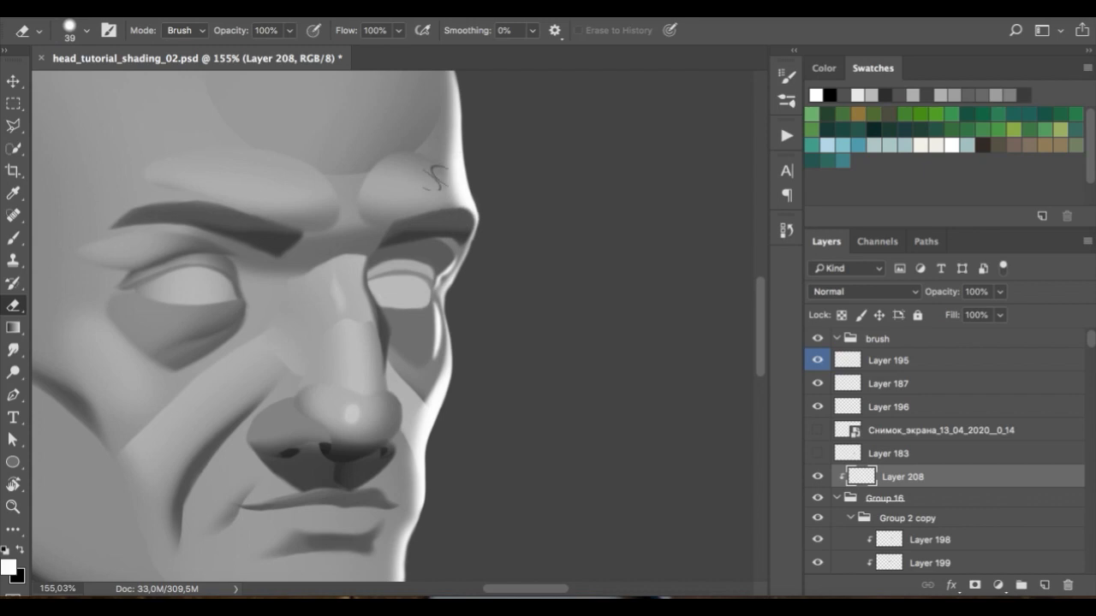
{"action": "scroll", "coordinate": [452, 180], "scroll_direction": "up", "scroll_amount": 2}
{"action": "scroll", "coordinate": [452, 180], "scroll_direction": "right", "scroll_amount": 1}
{"action": "key", "text": "b"}
{"action": "left_click_drag", "start_coordinate": [442, 222], "coordinate": [412, 224]}
{"action": "key", "text": "super+z"}
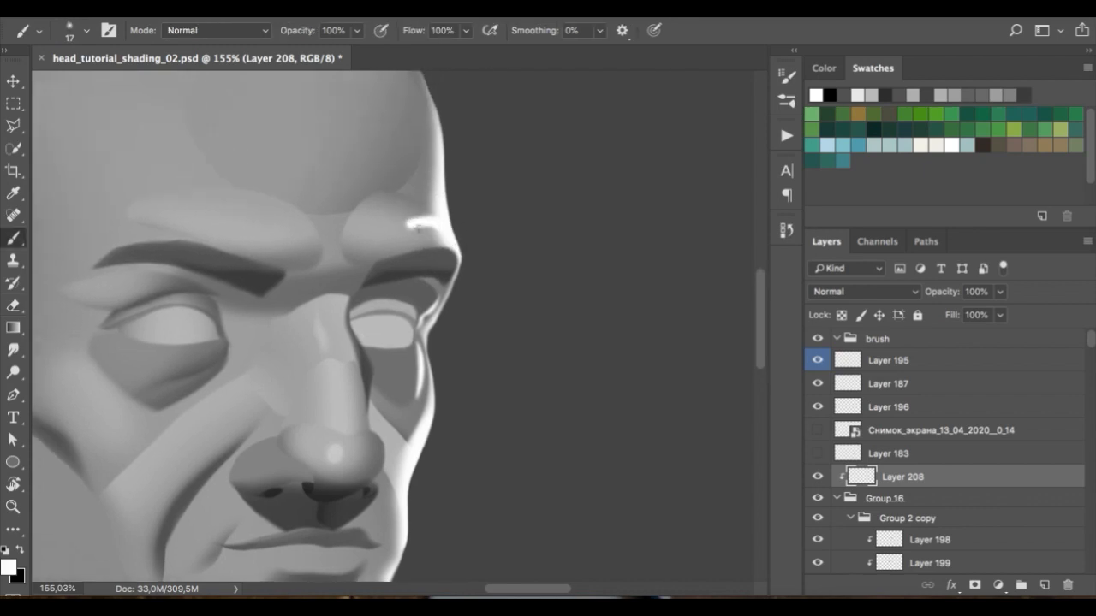
{"action": "key", "text": "super+z"}
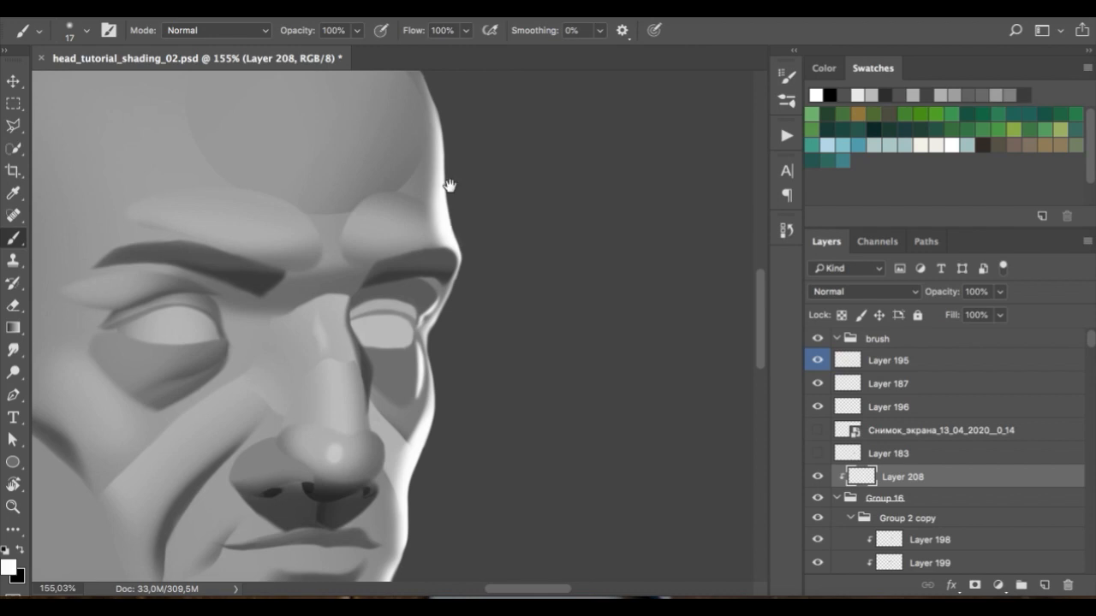
{"action": "left_click_drag", "start_coordinate": [430, 192], "coordinate": [435, 186]}
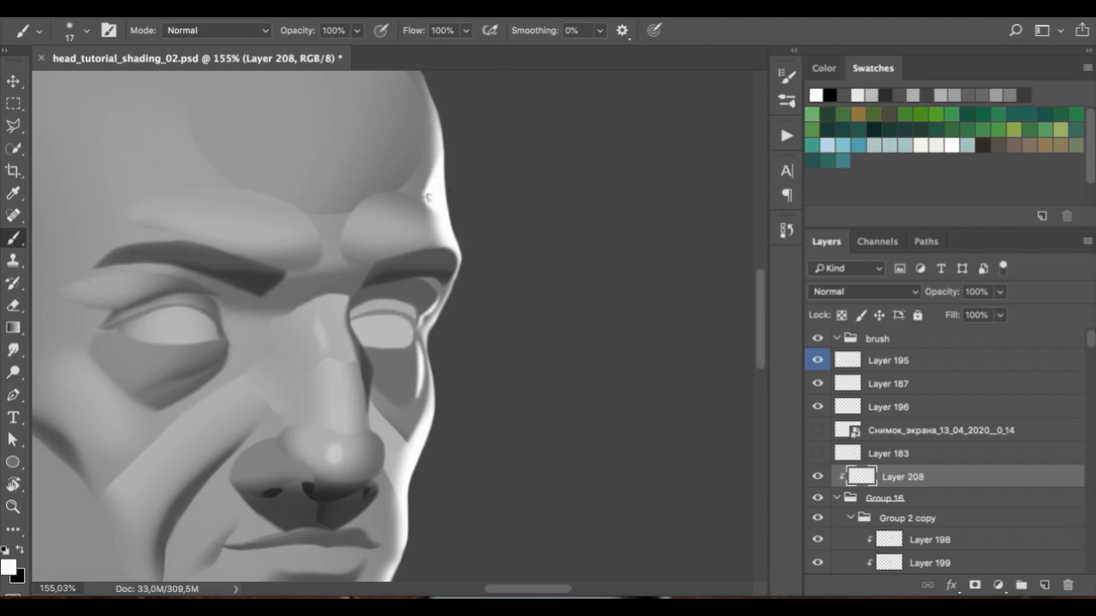
- Try black strokes across the far brow ridge and along its outer contour with the 17 px brush
{"action": "key", "text": "x"}
{"action": "key", "text": "x"}
{"action": "left_click_drag", "start_coordinate": [388, 196], "coordinate": [427, 180]}
{"action": "key", "text": "super+z"}
{"action": "key", "text": "x"}
{"action": "left_click_drag", "start_coordinate": [403, 228], "coordinate": [454, 245]}
{"action": "key", "text": "super+z"}
{"action": "mouse_move", "coordinate": [439, 175]}
{"action": "left_mouse_down"}
{"action": "mouse_move", "coordinate": [444, 192]}
{"action": "mouse_move", "coordinate": [377, 187]}
{"action": "left_mouse_up"}
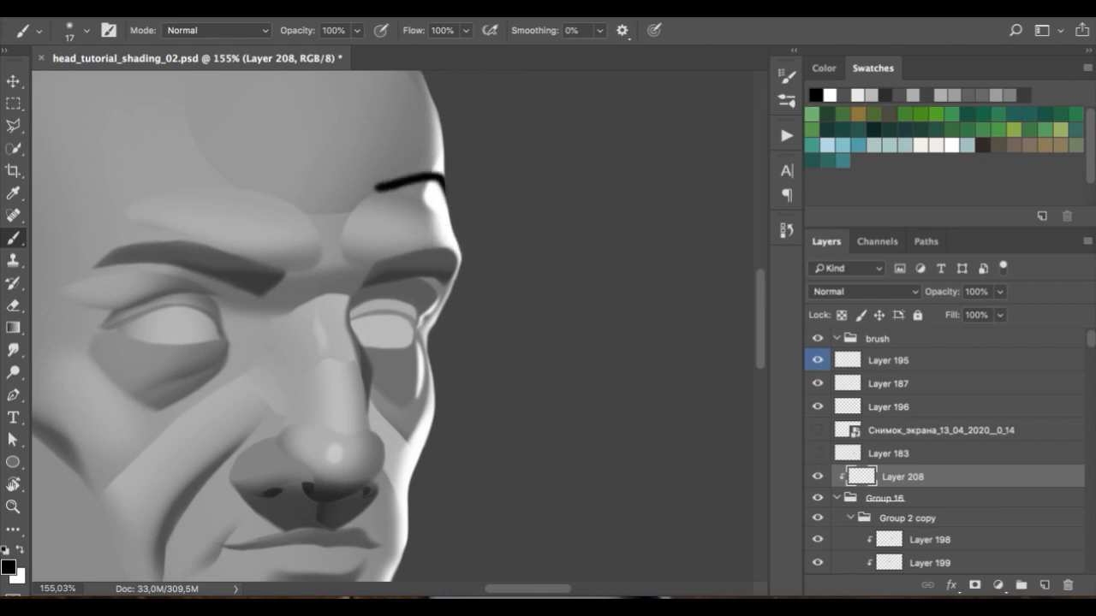
{"action": "key", "text": "super+z"}
{"action": "left_click_drag", "start_coordinate": [450, 135], "coordinate": [452, 227]}
{"action": "key", "text": "super+z"}
- Trim the inner edge of the rim light beside the nose and upper lip with the 39 px eraser
{"action": "scroll", "coordinate": [462, 274], "scroll_direction": "down", "scroll_amount": 10}
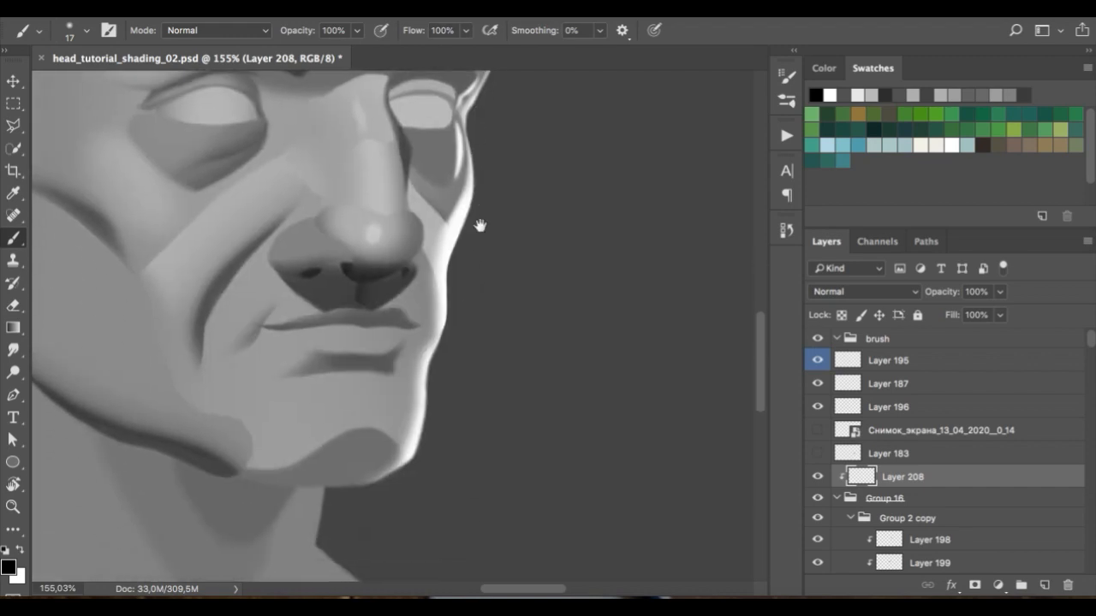
{"action": "key", "text": "e"}
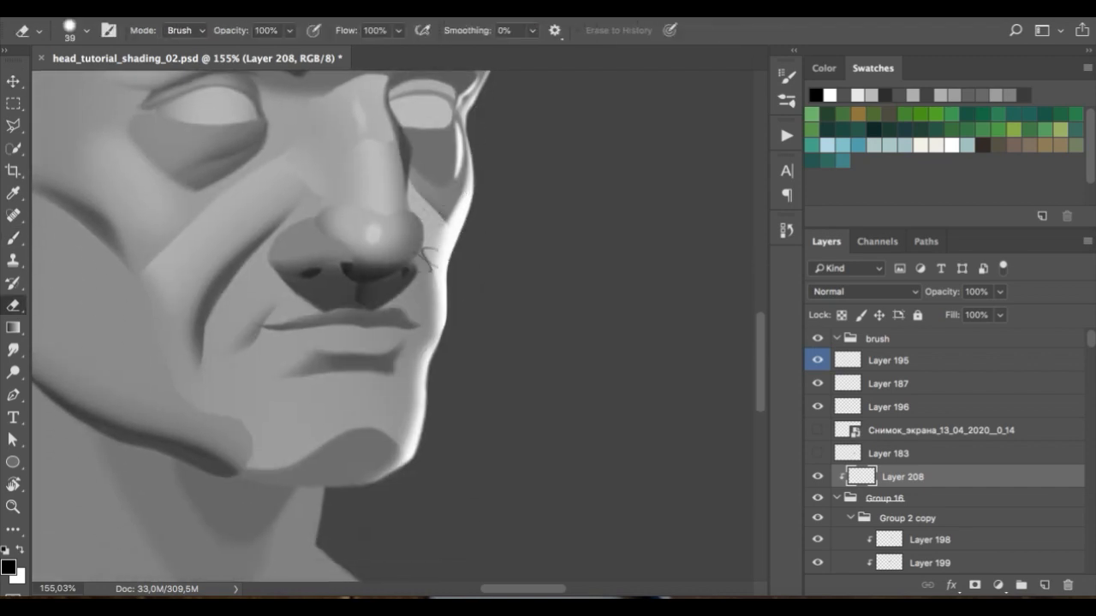
{"action": "mouse_move", "coordinate": [442, 309]}
{"action": "left_mouse_down"}
{"action": "mouse_move", "coordinate": [433, 236]}
{"action": "mouse_move", "coordinate": [447, 247]}
{"action": "mouse_move", "coordinate": [434, 205]}
{"action": "mouse_move", "coordinate": [423, 316]}
{"action": "left_mouse_up"}
{"action": "scroll", "coordinate": [445, 245], "scroll_direction": "up", "scroll_amount": 1}
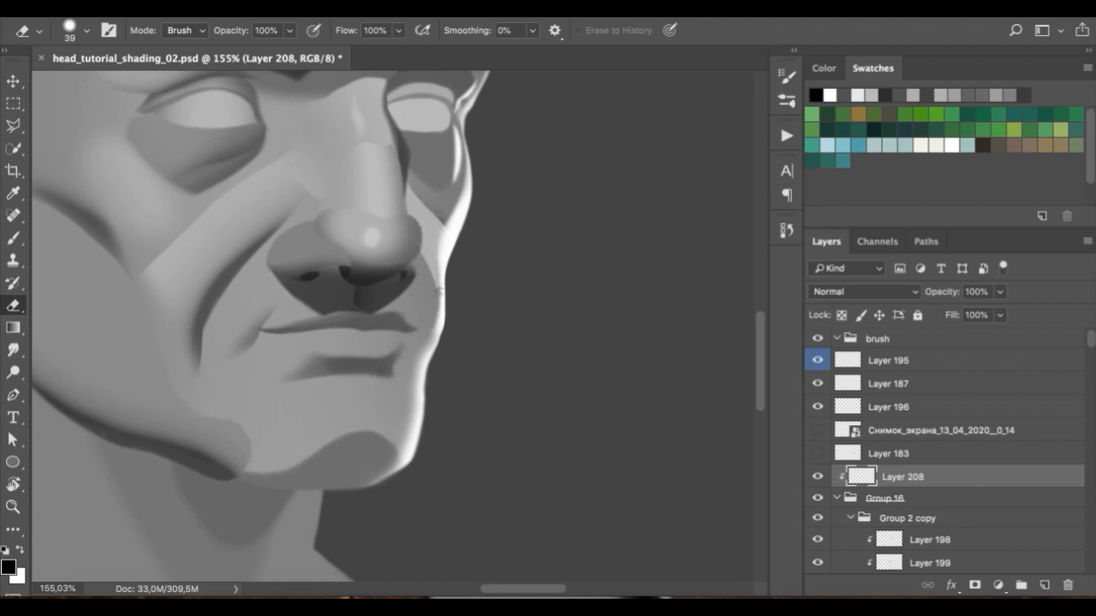
{"action": "key", "text": "b"}
{"action": "mouse_move", "coordinate": [439, 333]}
{"action": "left_mouse_down"}
{"action": "mouse_move", "coordinate": [430, 272]}
{"action": "mouse_move", "coordinate": [435, 315]}
{"action": "left_mouse_up"}
{"action": "key", "text": "ctrl+z"}
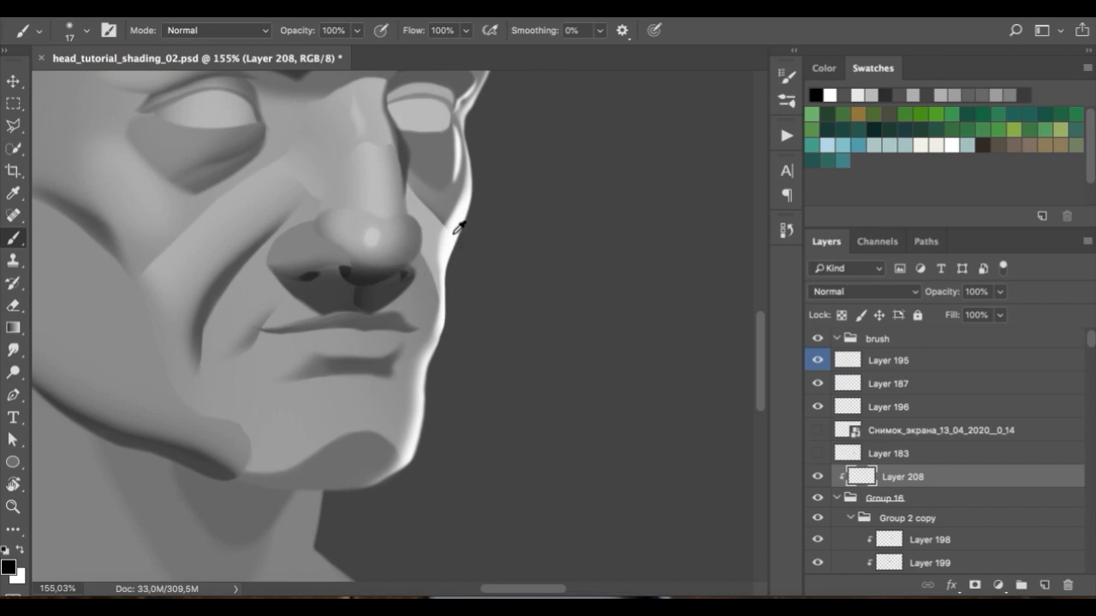
- Paint a white rim accent beside the nose and mouth with the 17 px Soft Round, and trim it with the 39 px eraser
{"action": "key", "text": "x"}
{"action": "left_click_drag", "start_coordinate": [430, 274], "coordinate": [432, 346]}
{"action": "right_click", "coordinate": [471, 169]}
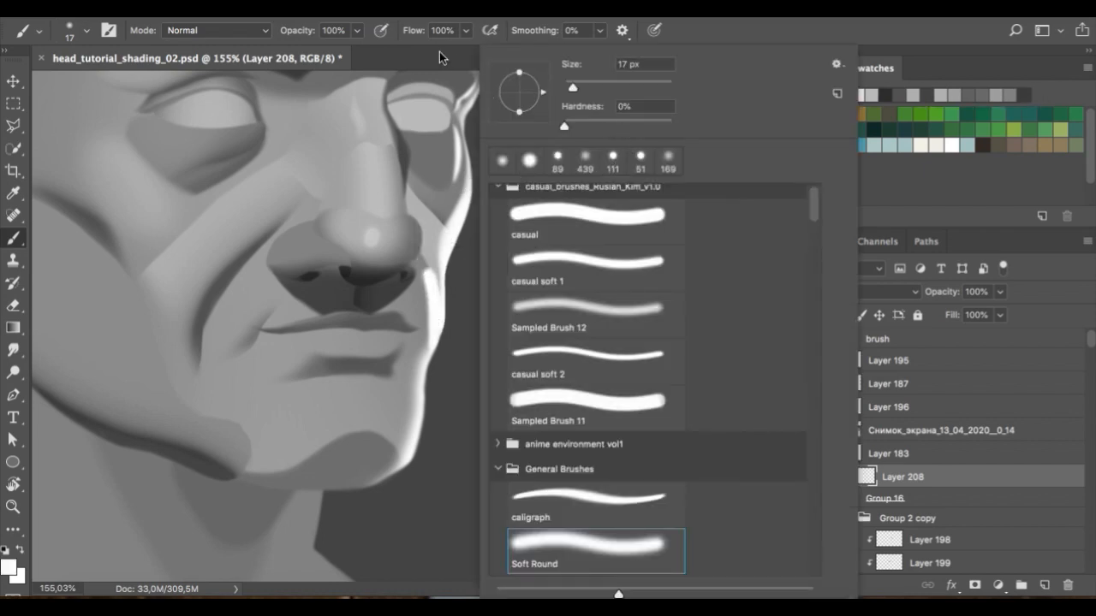
{"action": "key", "text": "Escape"}
{"action": "key", "text": "e"}
{"action": "mouse_move", "coordinate": [411, 363]}
{"action": "left_mouse_down"}
{"action": "mouse_move", "coordinate": [416, 271]}
{"action": "mouse_move", "coordinate": [423, 291]}
{"action": "mouse_move", "coordinate": [399, 368]}
{"action": "mouse_move", "coordinate": [425, 329]}
{"action": "left_mouse_up"}
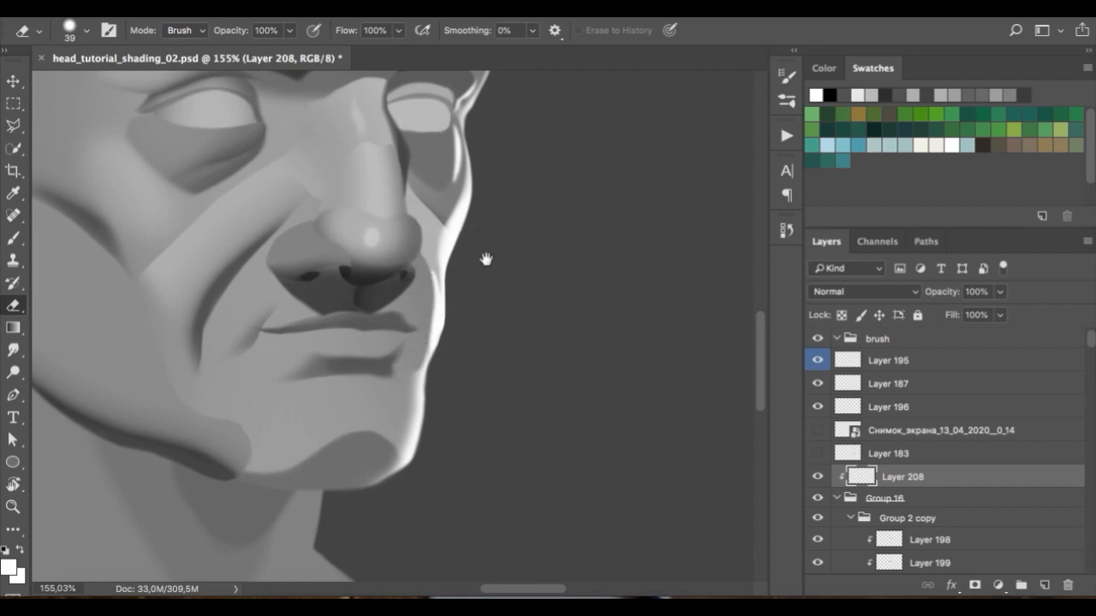
- Soften the white rim light along the far cheek, mouth and chin with Soft Round at 76 px
{"action": "left_click_drag", "start_coordinate": [493, 252], "coordinate": [489, 261]}
{"action": "key", "text": "b"}
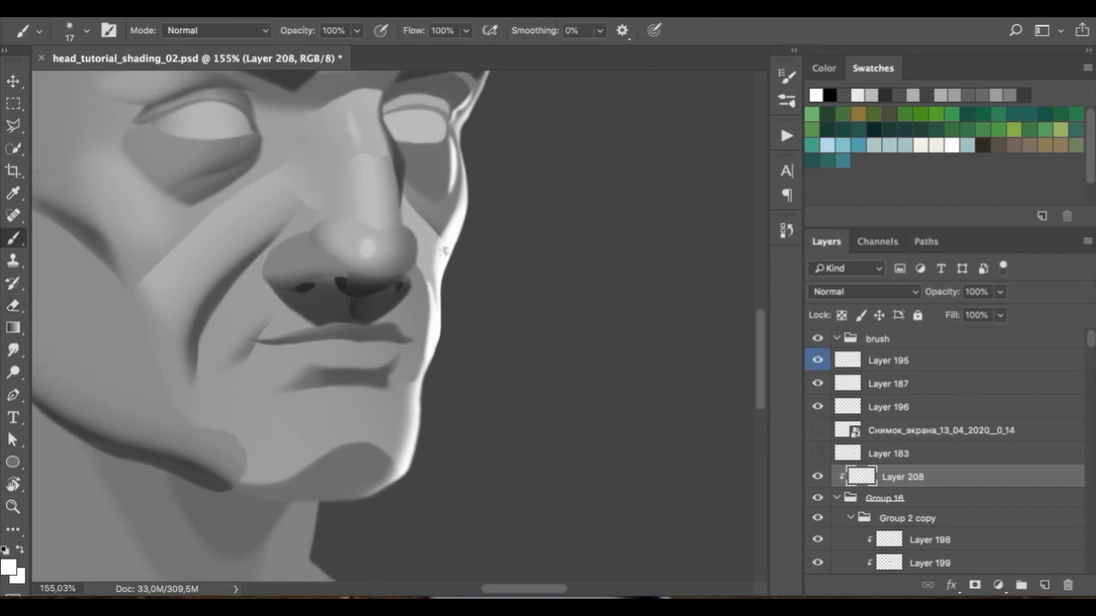
{"action": "right_click", "coordinate": [514, 160]}
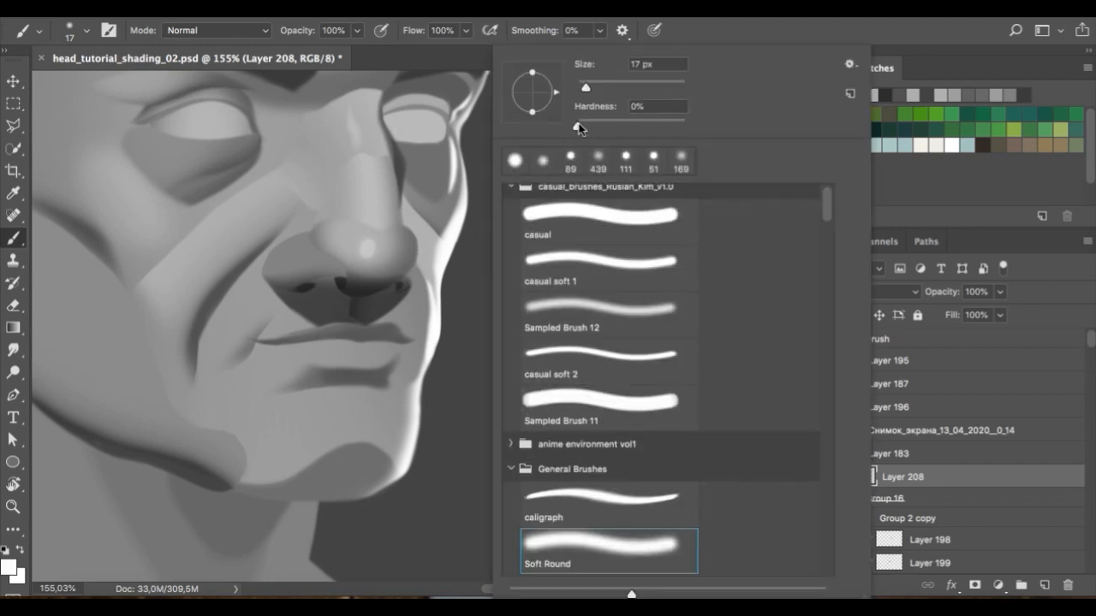
{"action": "left_click", "coordinate": [618, 83]}
{"action": "key", "text": "e"}
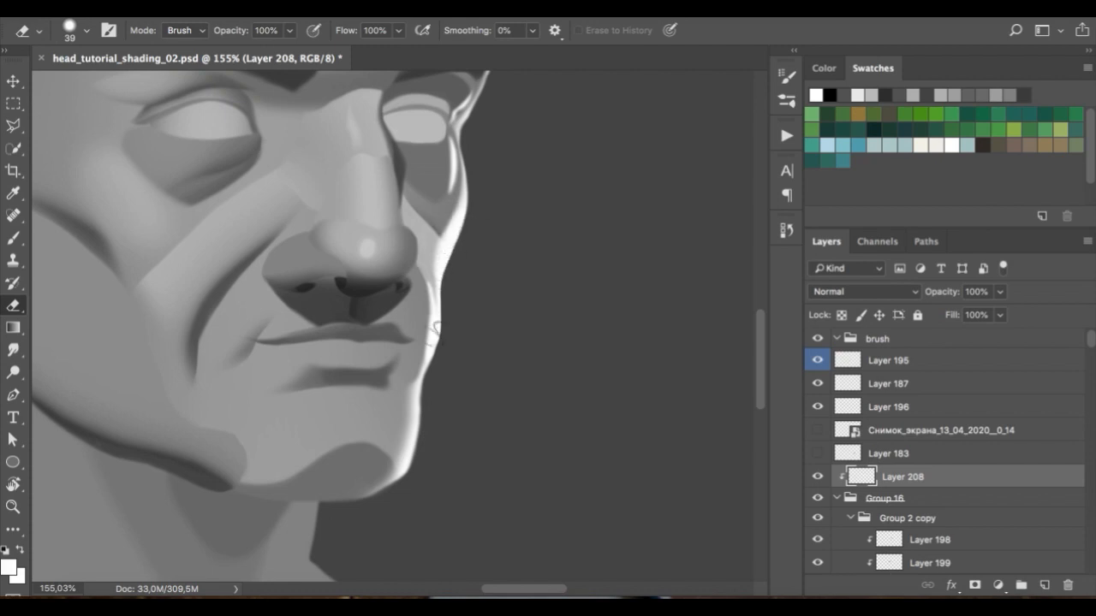
{"action": "key", "text": "b"}
{"action": "left_click_drag", "start_coordinate": [482, 273], "coordinate": [539, 159]}
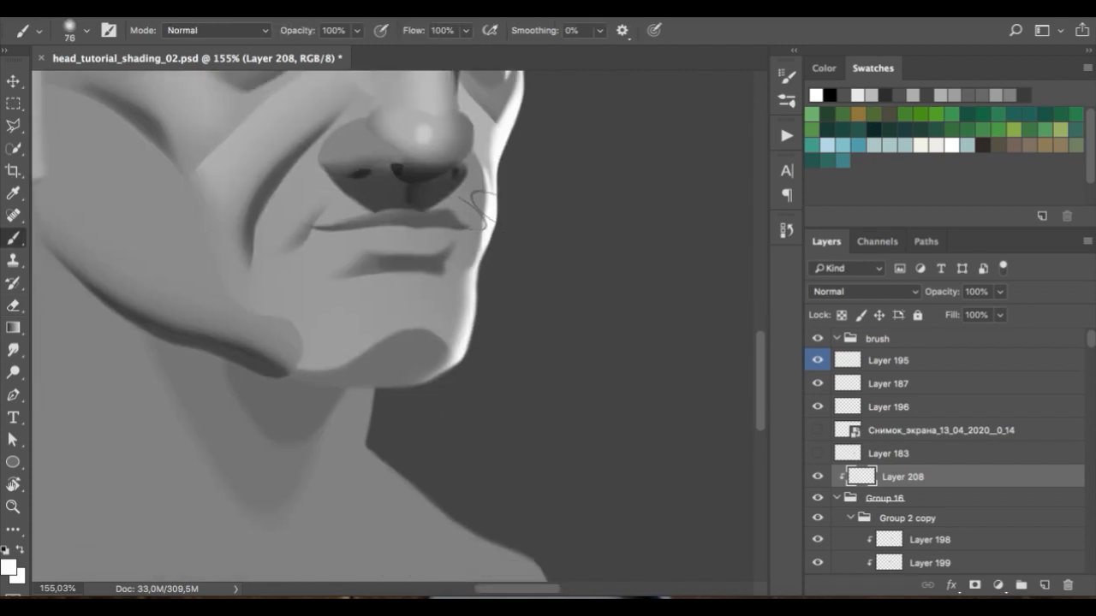
{"action": "left_click_drag", "start_coordinate": [490, 187], "coordinate": [453, 324]}
- Paint a white rim highlight on the far edge of the nose ball with Soft Round at 25 px, and trim it with the eraser
{"action": "right_click", "coordinate": [488, 183]}
{"action": "left_click", "coordinate": [589, 85]}
{"action": "left_click", "coordinate": [683, 34]}
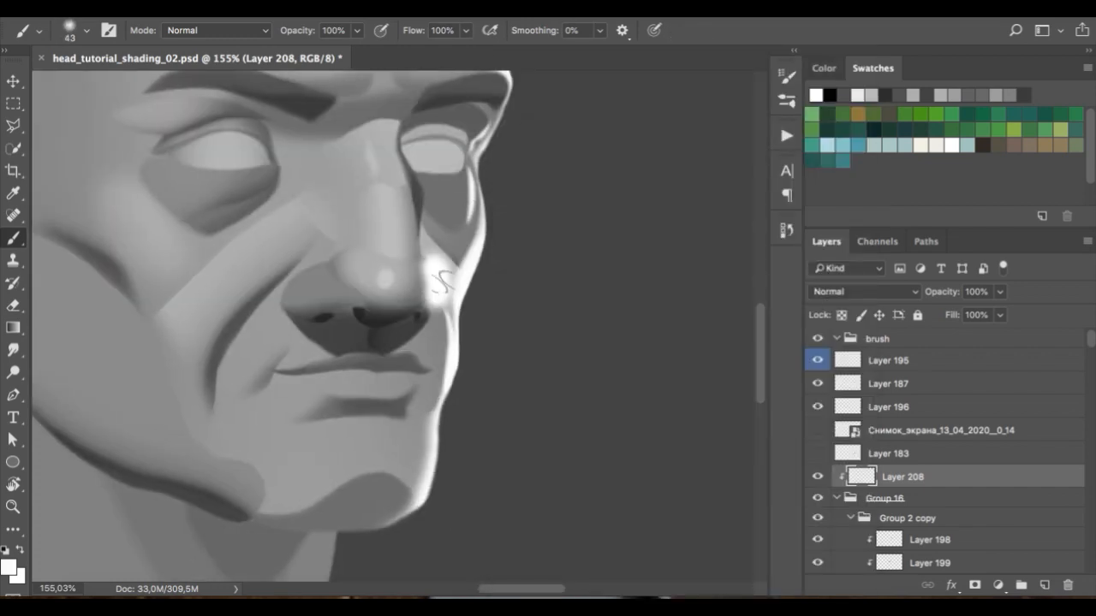
{"action": "right_click", "coordinate": [528, 125]}
{"action": "left_click_drag", "start_coordinate": [613, 78], "coordinate": [609, 79]}
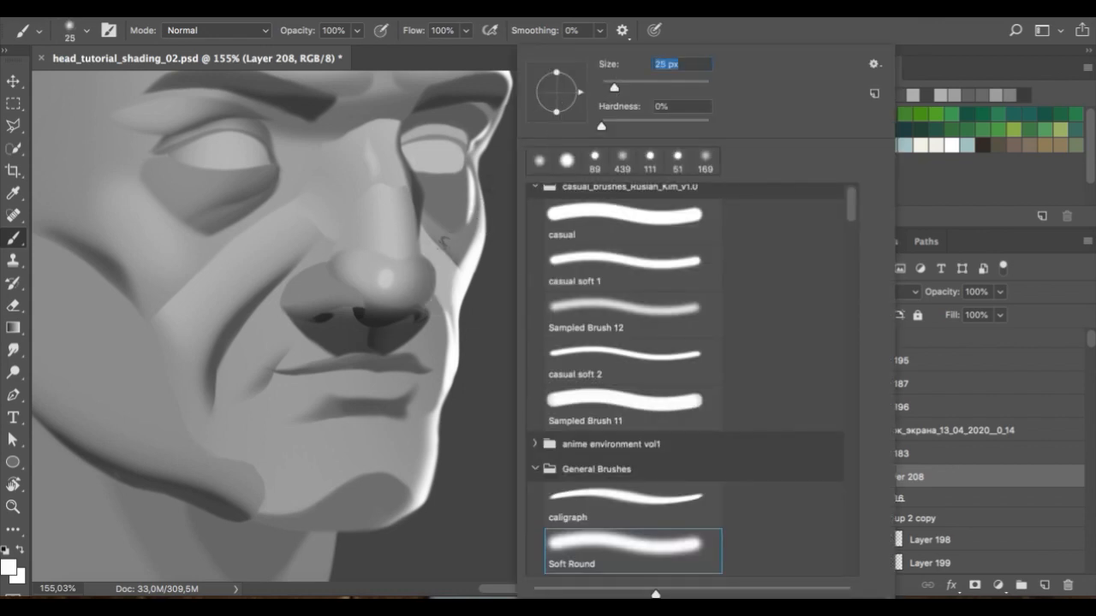
{"action": "left_click", "coordinate": [429, 263]}
{"action": "mouse_move", "coordinate": [429, 269]}
{"action": "left_mouse_down"}
{"action": "mouse_move", "coordinate": [430, 243]}
{"action": "mouse_move", "coordinate": [443, 260]}
{"action": "mouse_move", "coordinate": [435, 239]}
{"action": "mouse_move", "coordinate": [405, 260]}
{"action": "mouse_move", "coordinate": [405, 299]}
{"action": "mouse_move", "coordinate": [418, 268]}
{"action": "left_mouse_up"}
{"action": "key", "text": "e"}
{"action": "left_click_drag", "start_coordinate": [407, 305], "coordinate": [418, 275]}
{"action": "scroll", "coordinate": [494, 80], "scroll_direction": "down", "scroll_amount": 6}
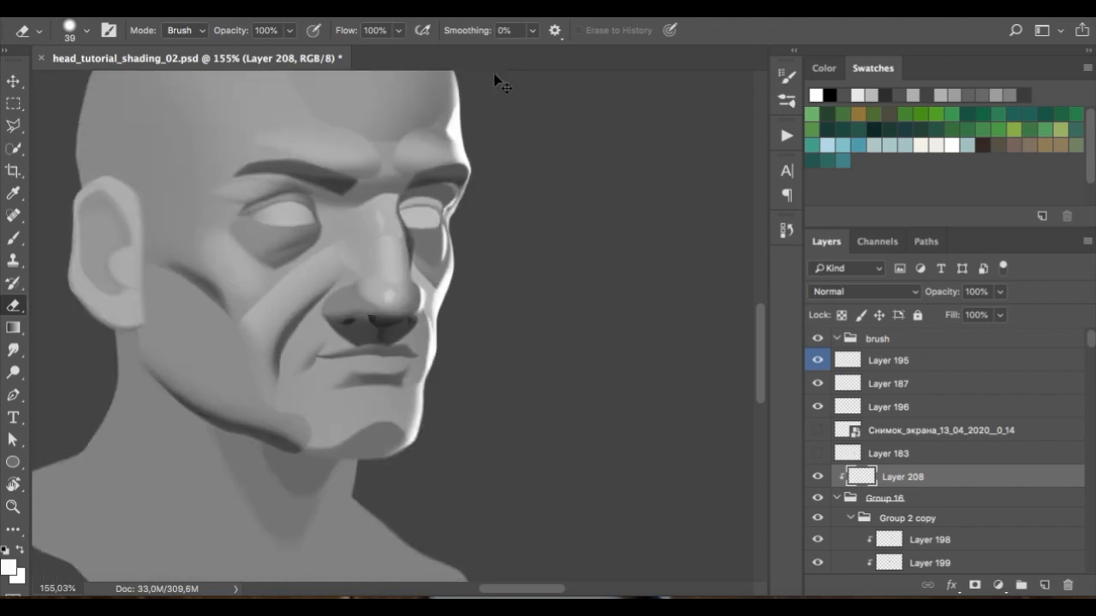
- Set the eraser to the casual soft 1 brush at 509 px
{"action": "scroll", "coordinate": [373, 313], "scroll_direction": "up", "scroll_amount": 1}
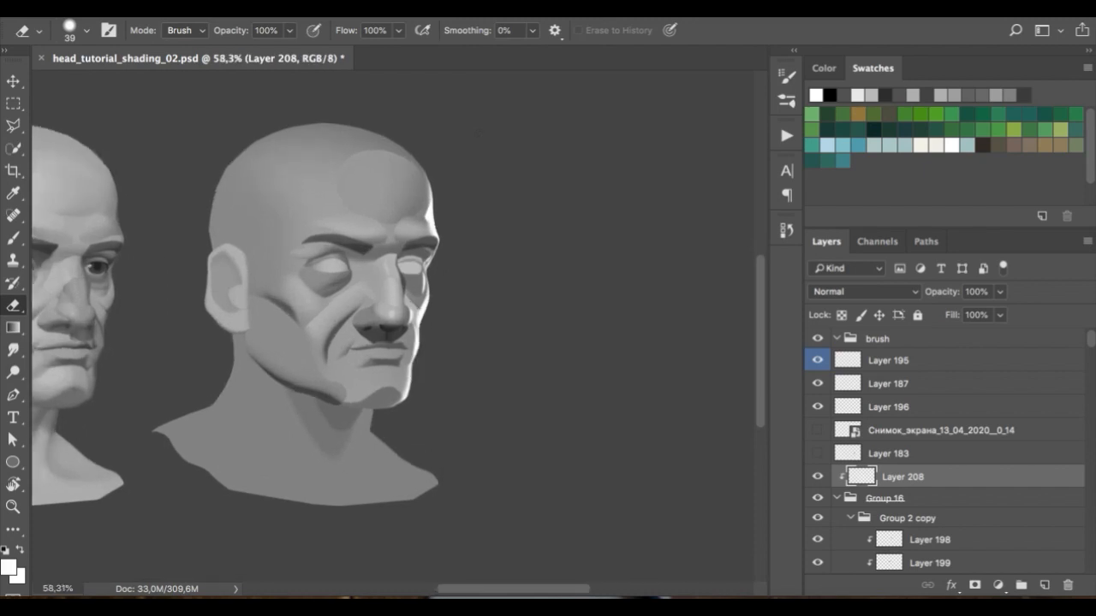
{"action": "scroll", "coordinate": [399, 326], "scroll_direction": "up", "scroll_amount": 2}
{"action": "scroll", "coordinate": [381, 334], "scroll_direction": "up", "scroll_amount": 4}
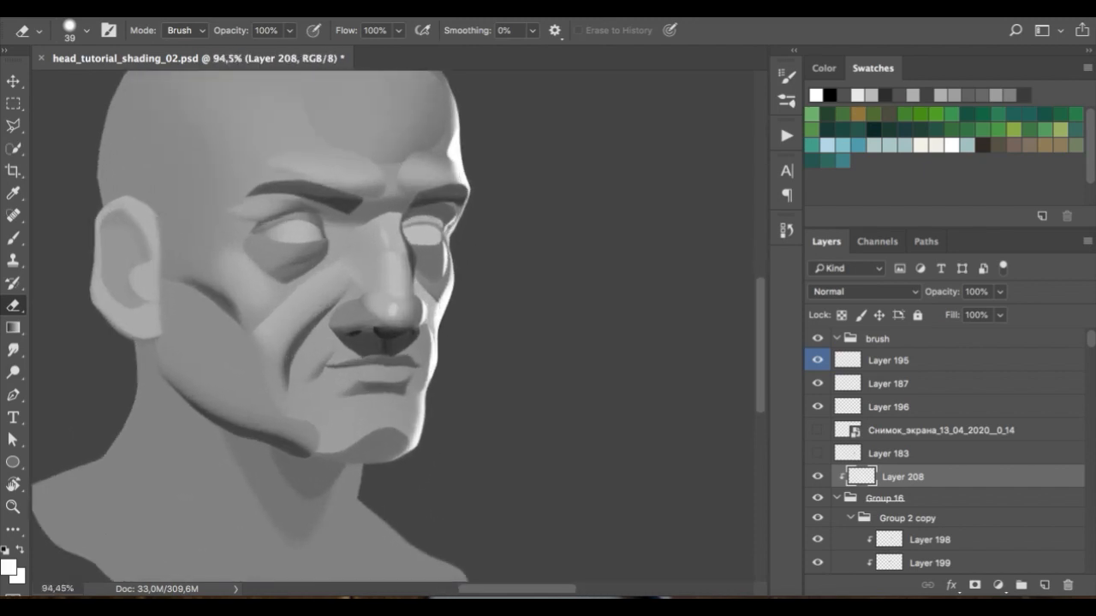
{"action": "scroll", "coordinate": [518, 218], "scroll_direction": "up", "scroll_amount": 3}
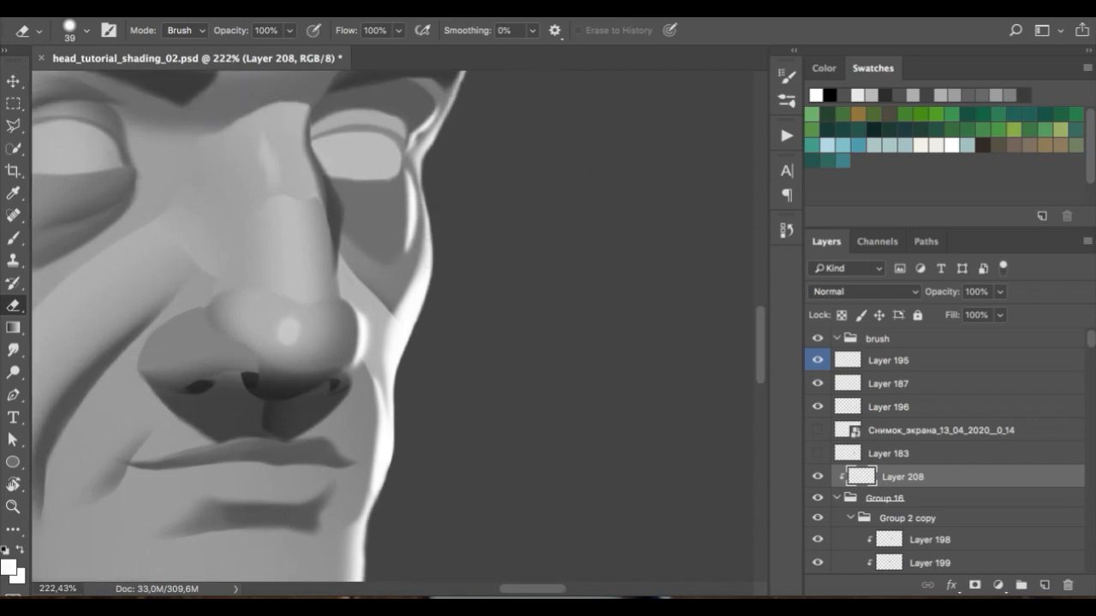
{"action": "right_click", "coordinate": [467, 249]}
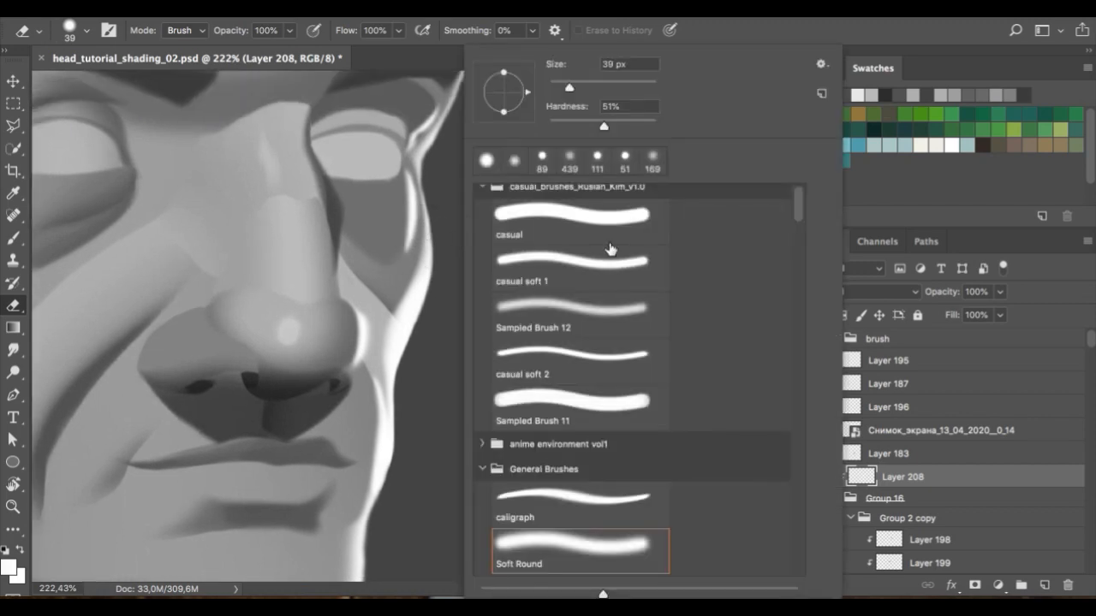
{"action": "left_click", "coordinate": [576, 264]}
{"action": "left_click", "coordinate": [846, 56]}
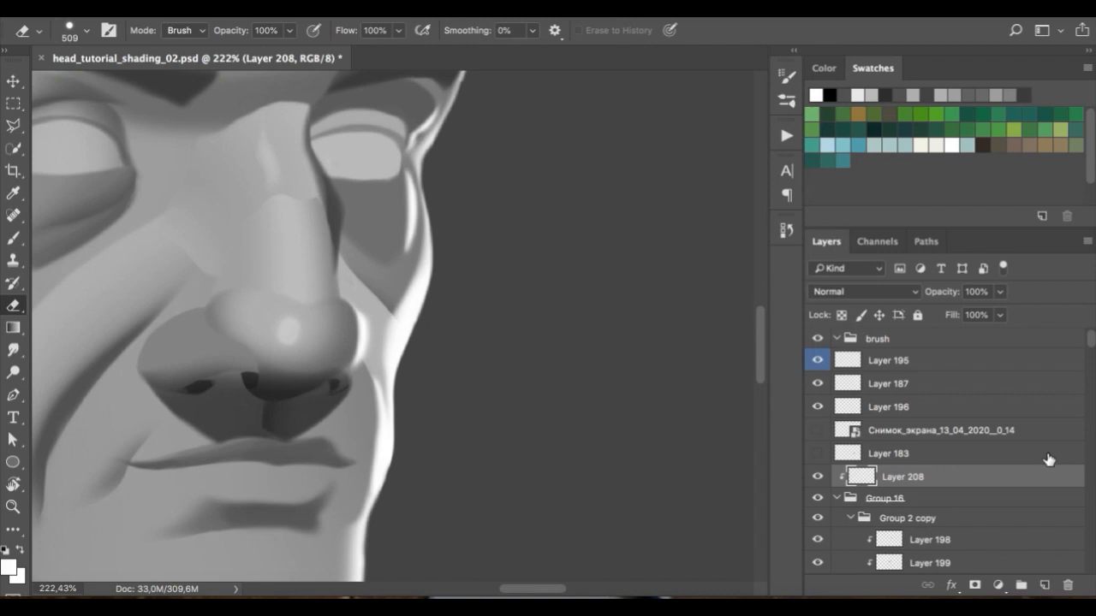
- Create a new empty layer and place it above the brush group
{"action": "left_click", "coordinate": [960, 341]}
{"action": "left_click", "coordinate": [1044, 585]}
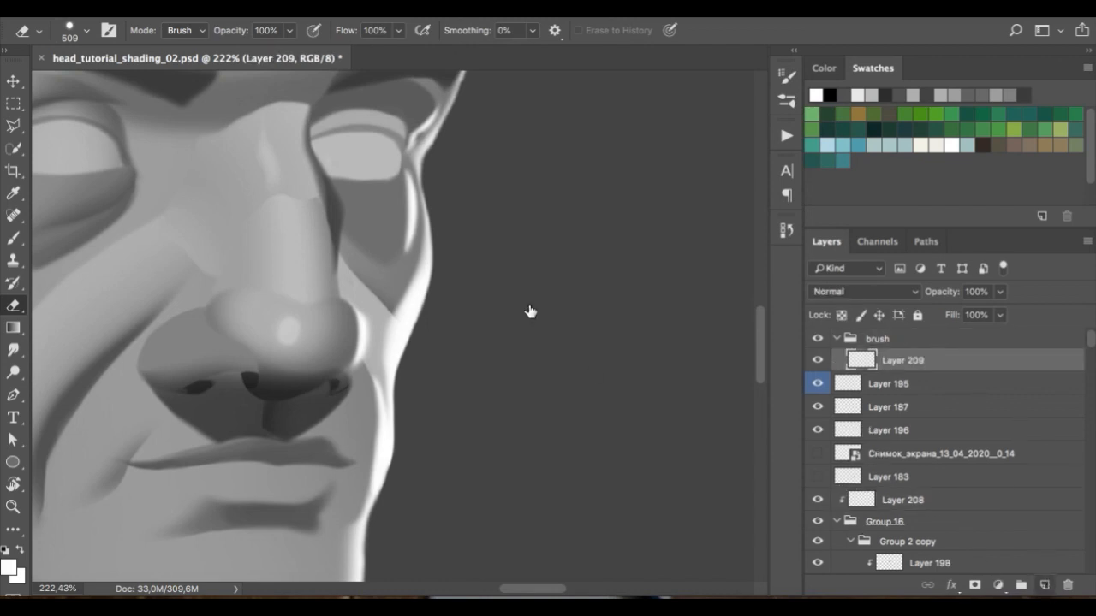
{"action": "scroll", "coordinate": [526, 302], "scroll_direction": "right", "scroll_amount": 2}
{"action": "scroll", "coordinate": [526, 302], "scroll_direction": "right", "scroll_amount": 3}
{"action": "mouse_move", "coordinate": [933, 364]}
{"action": "left_mouse_down"}
{"action": "mouse_move", "coordinate": [930, 344]}
{"action": "mouse_move", "coordinate": [944, 332]}
{"action": "left_mouse_up"}
- Stamp a white dab on the background beside the face with the casual brush at 175 px
{"action": "key", "text": "b"}
{"action": "right_click", "coordinate": [561, 276]}
{"action": "left_click", "coordinate": [689, 221]}
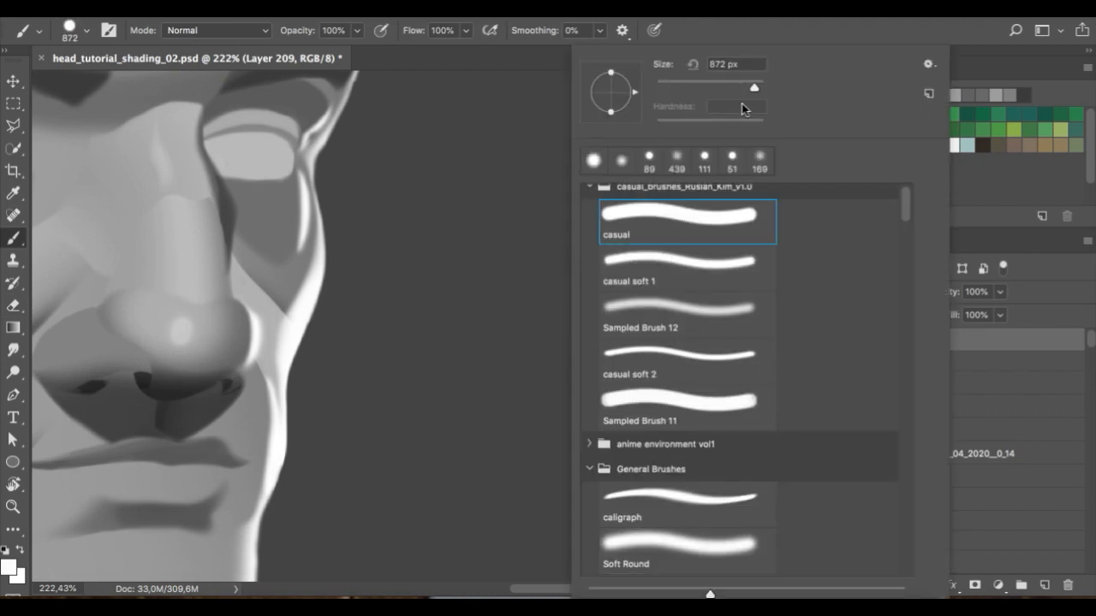
{"action": "left_click", "coordinate": [723, 33]}
{"action": "key", "text": "d"}
{"action": "key", "text": "x"}
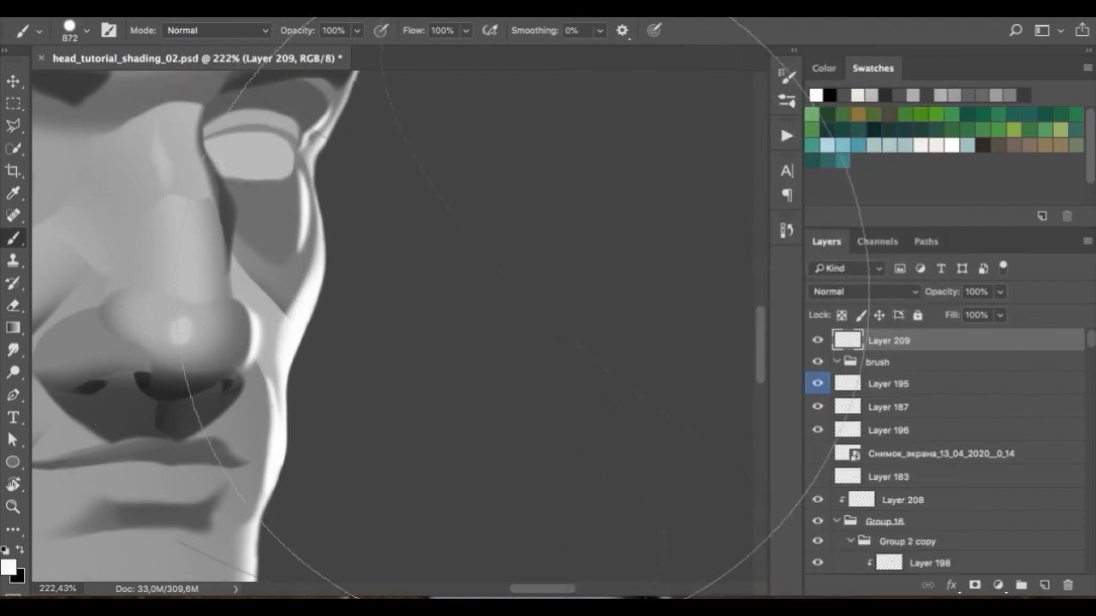
{"action": "key", "text": "bracketleft"}
{"action": "key", "text": "bracketleft"}
{"action": "key", "text": "bracketleft"}
{"action": "key", "text": "bracketleft"}
{"action": "key", "text": "bracketleft"}
{"action": "key", "text": "bracketleft"}
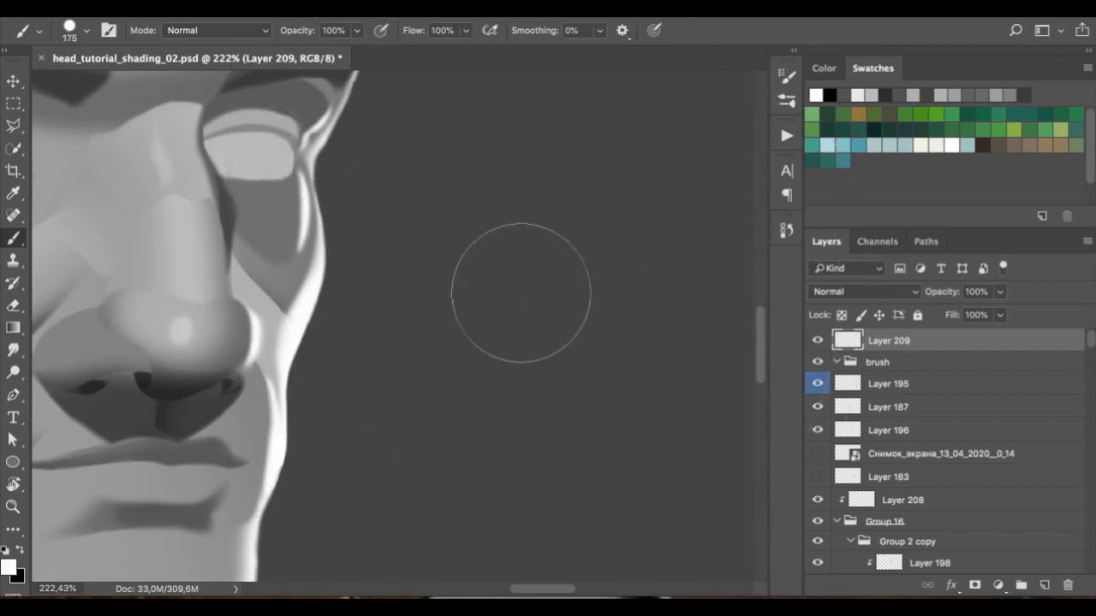
{"action": "left_click", "coordinate": [488, 190]}
- Try a white stroke around the upper edge of the dab with the casual brush at 20 px
{"action": "scroll", "coordinate": [573, 197], "scroll_direction": "up", "scroll_amount": 5}
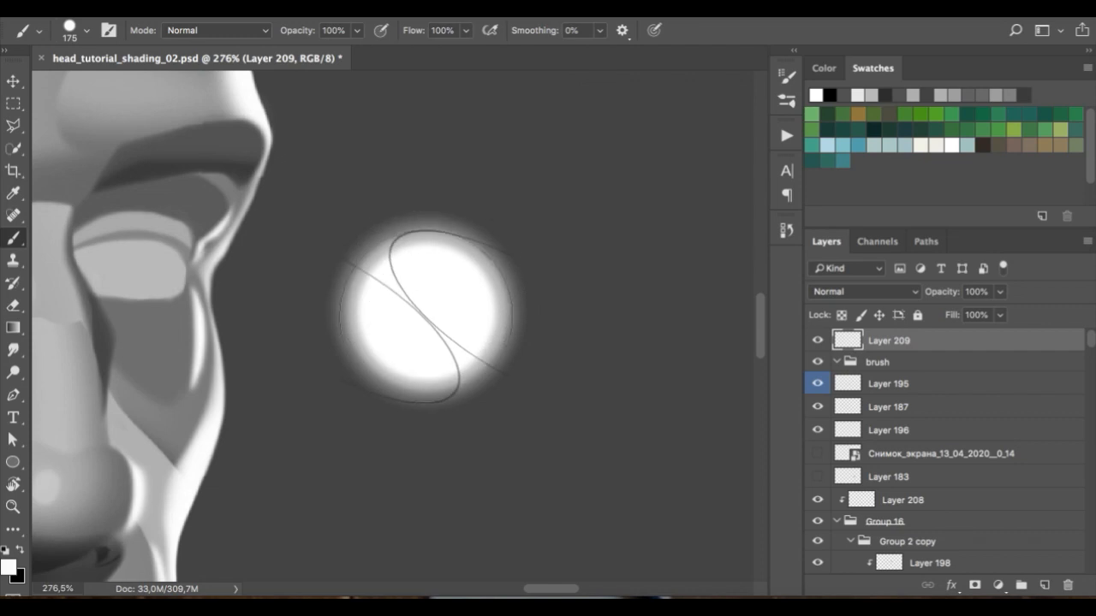
{"action": "right_click", "coordinate": [585, 193]}
{"action": "left_click", "coordinate": [691, 87]}
{"action": "left_click", "coordinate": [526, 63]}
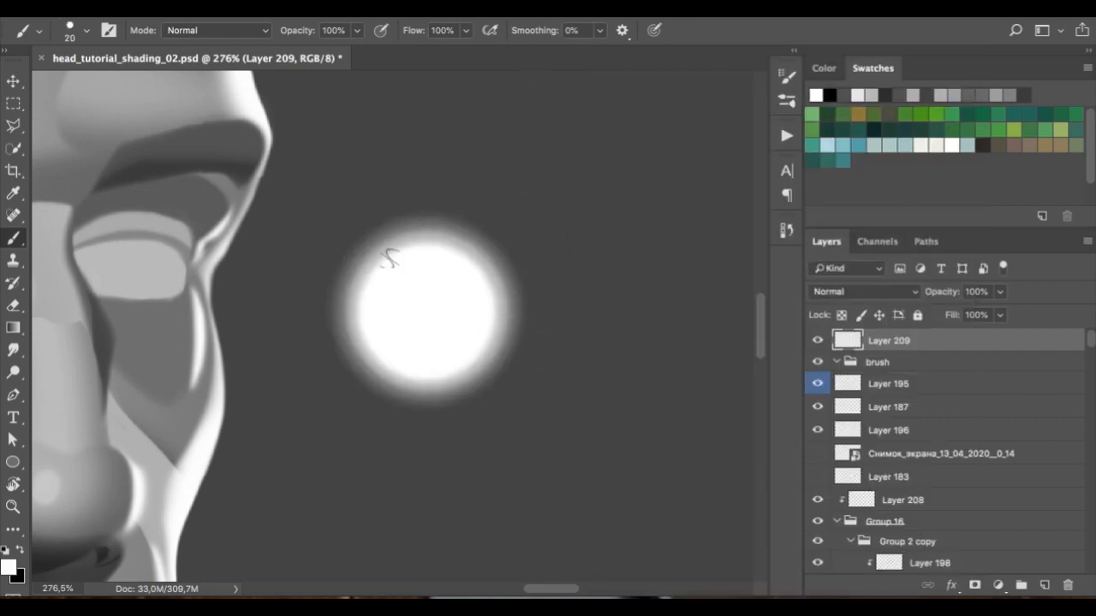
{"action": "mouse_move", "coordinate": [366, 276]}
{"action": "left_mouse_down"}
{"action": "mouse_move", "coordinate": [489, 244]}
{"action": "mouse_move", "coordinate": [443, 320]}
{"action": "left_mouse_up"}
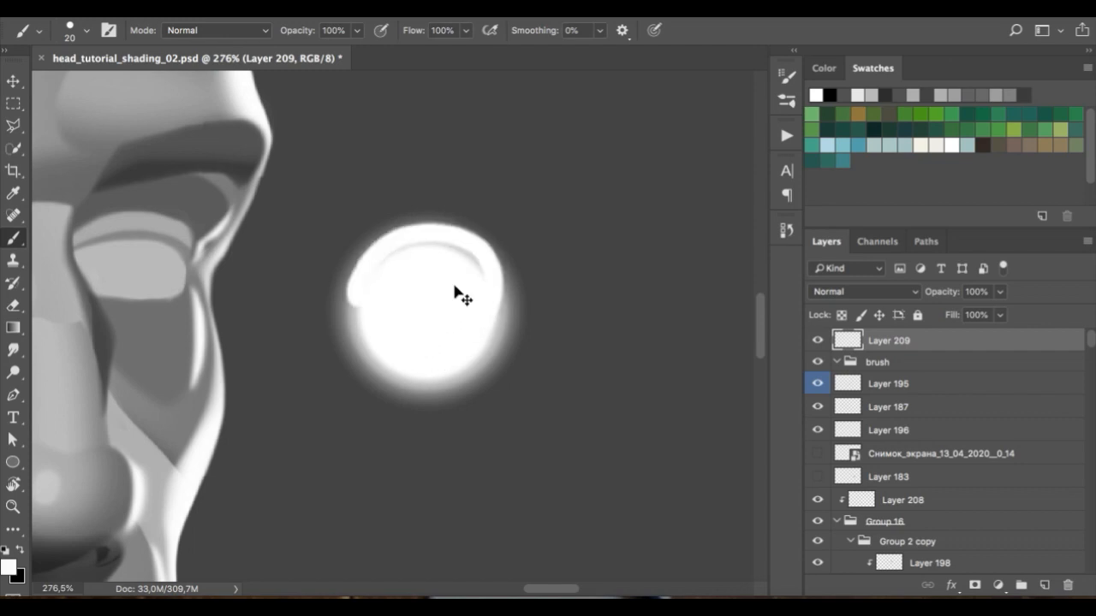
{"action": "key", "text": "ctrl+z"}
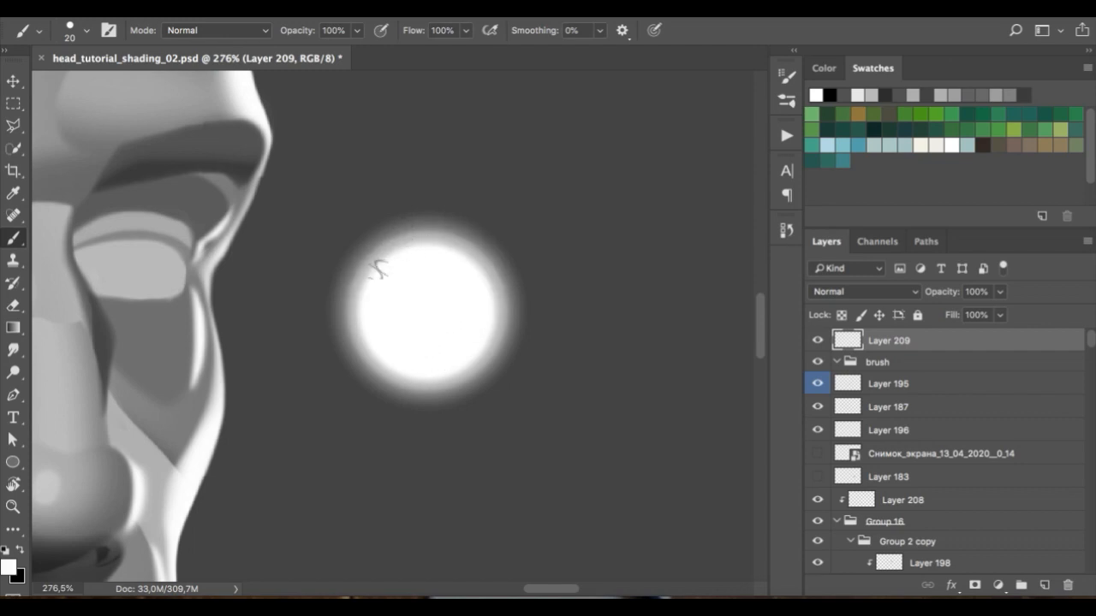
- Try thin white strokes over the dab's soft edge with the casual brush at 9 px
{"action": "right_click", "coordinate": [530, 175]}
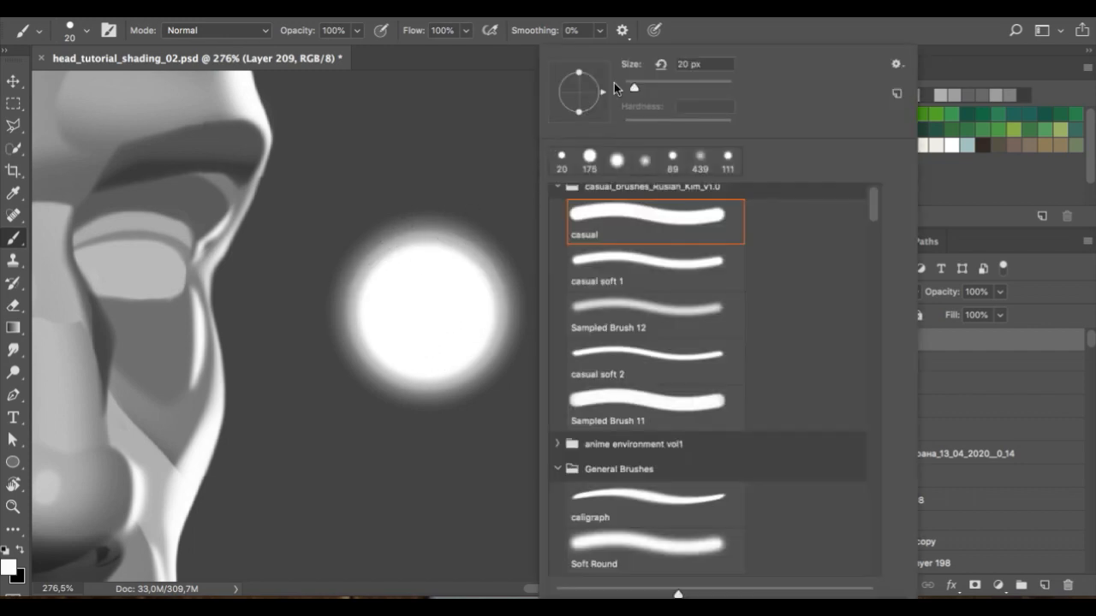
{"action": "left_click_drag", "start_coordinate": [430, 248], "coordinate": [433, 209]}
{"action": "left_click_drag", "start_coordinate": [447, 156], "coordinate": [462, 197]}
{"action": "key", "text": "ctrl+z"}
{"action": "mouse_move", "coordinate": [371, 257]}
{"action": "left_mouse_down"}
{"action": "mouse_move", "coordinate": [428, 222]}
{"action": "mouse_move", "coordinate": [489, 248]}
{"action": "left_mouse_up"}
{"action": "key", "text": "ctrl+z"}
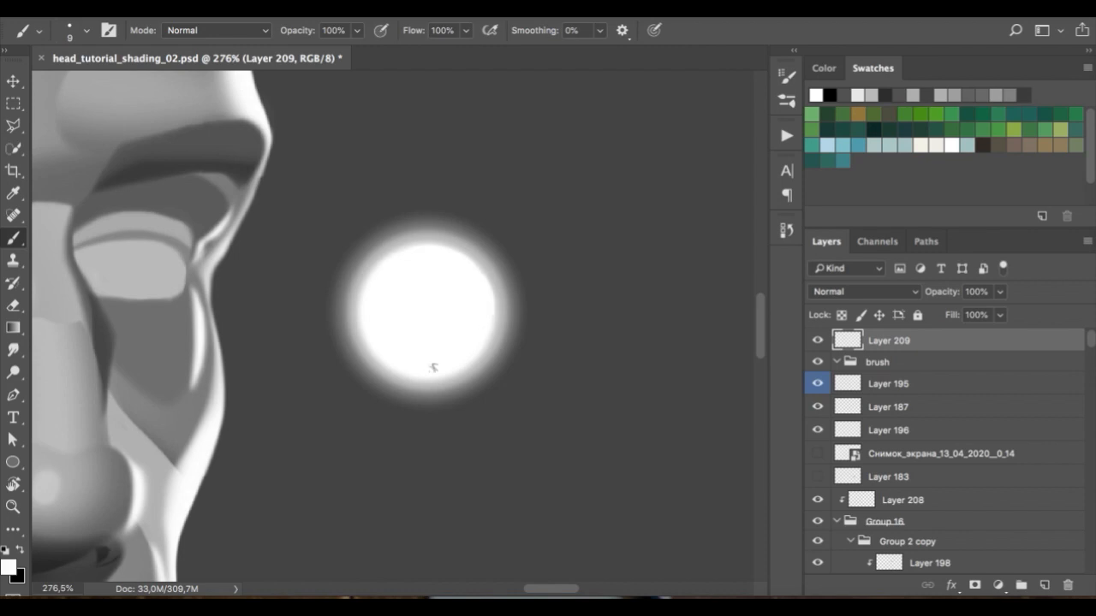
{"action": "mouse_move", "coordinate": [408, 228]}
{"action": "left_mouse_down"}
{"action": "mouse_move", "coordinate": [454, 224]}
{"action": "mouse_move", "coordinate": [458, 248]}
{"action": "mouse_move", "coordinate": [472, 156]}
{"action": "left_mouse_up"}
{"action": "key", "text": "ctrl+z"}
- Stamp a softer white dab below the first one with the casual soft 1 brush at 509 px
{"action": "right_click", "coordinate": [533, 159]}
{"action": "left_click", "coordinate": [676, 267]}
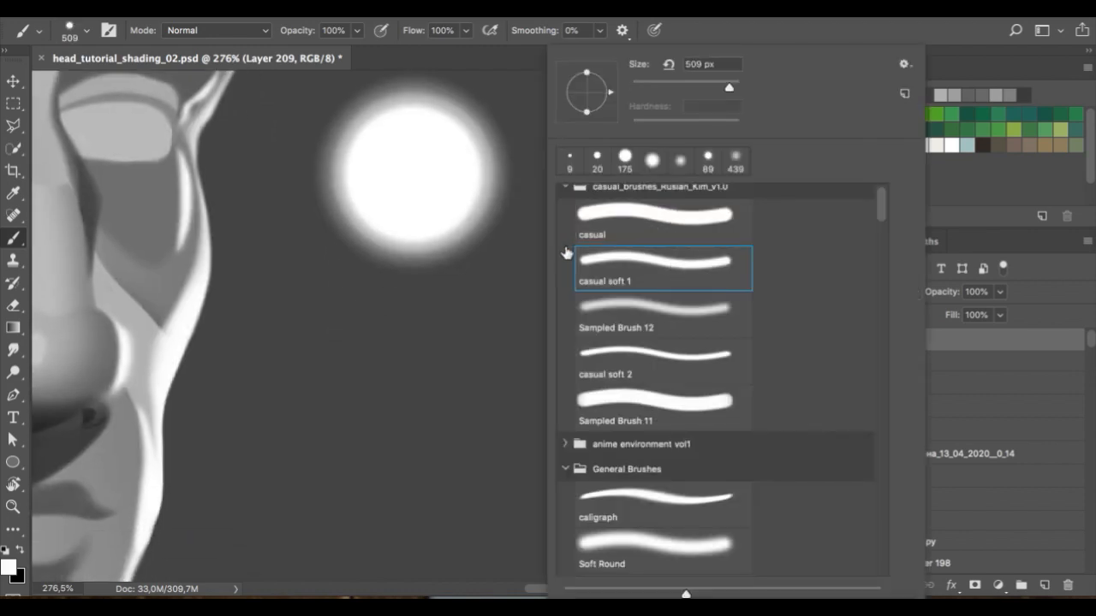
{"action": "left_click", "coordinate": [416, 315]}
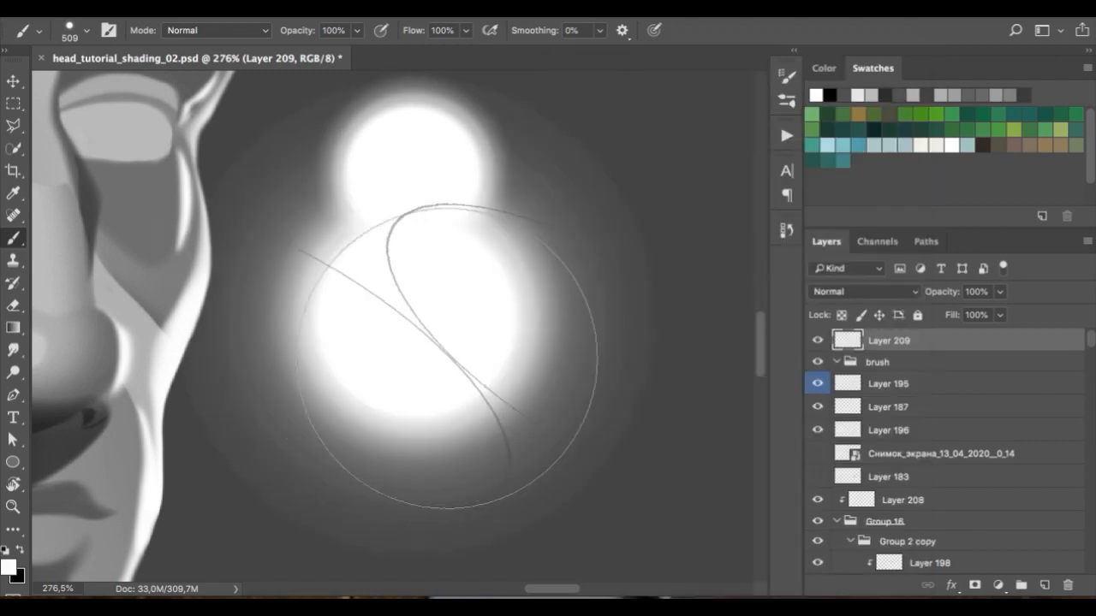
- Undo the 509 px dab and stamp a smaller soft white dab at 175 px below the first one
{"action": "key", "text": "ctrl+z"}
{"action": "key", "text": "bracketleft"}
{"action": "key", "text": "bracketleft"}
{"action": "key", "text": "bracketleft"}
{"action": "key", "text": "bracketleft"}
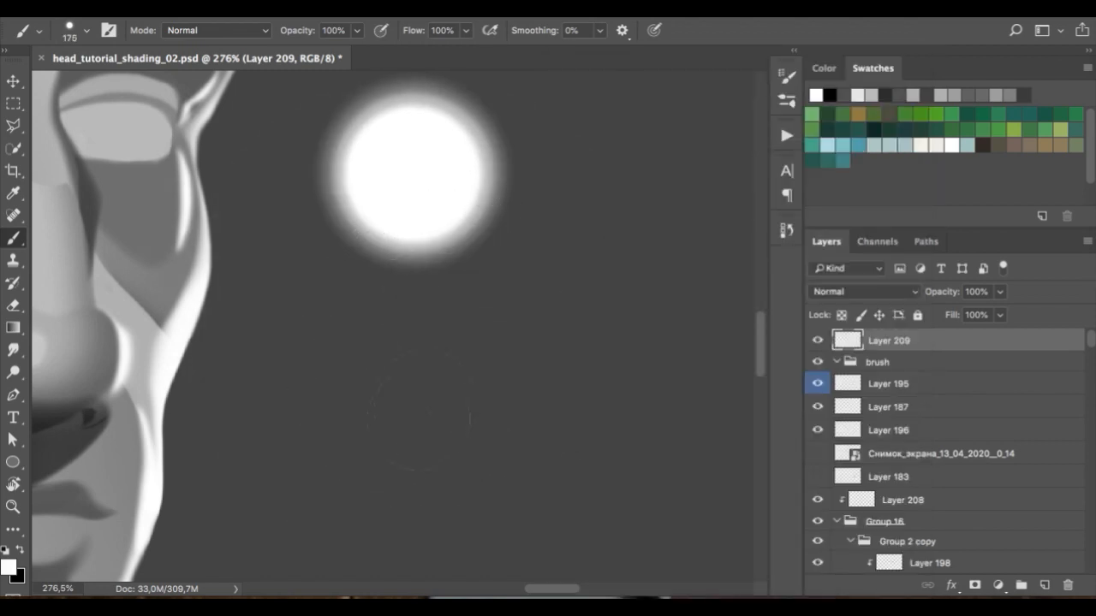
{"action": "left_click", "coordinate": [421, 419]}
- Try short white strokes around the smaller dab's blurred edge with the casual soft 1 brush at 27 px
{"action": "left_click_drag", "start_coordinate": [494, 362], "coordinate": [531, 244]}
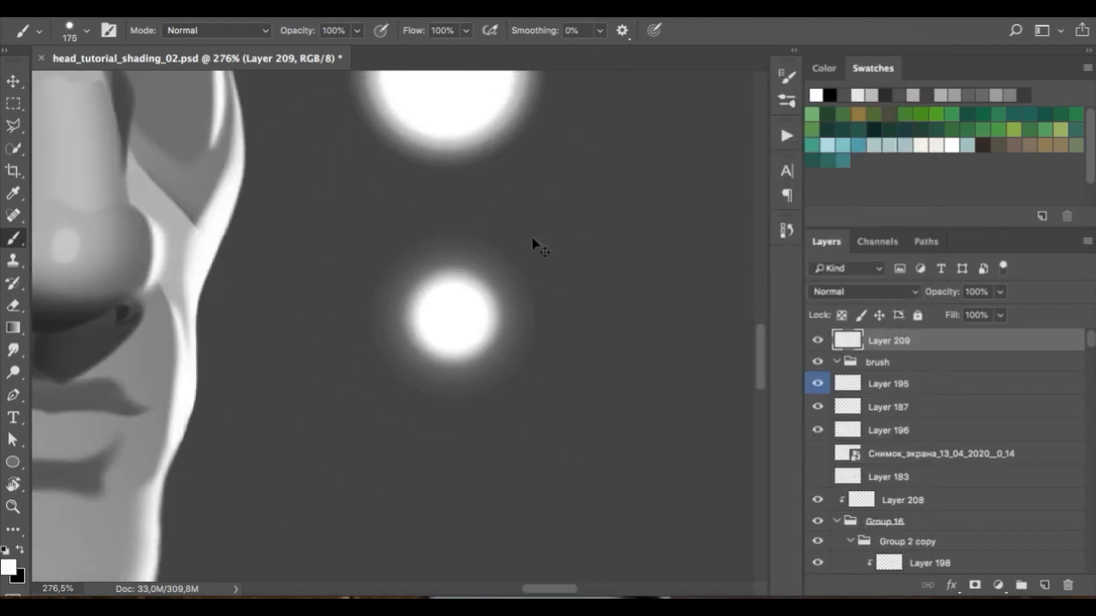
{"action": "key", "text": "ctrl+plus"}
{"action": "key", "text": "ctrl+plus"}
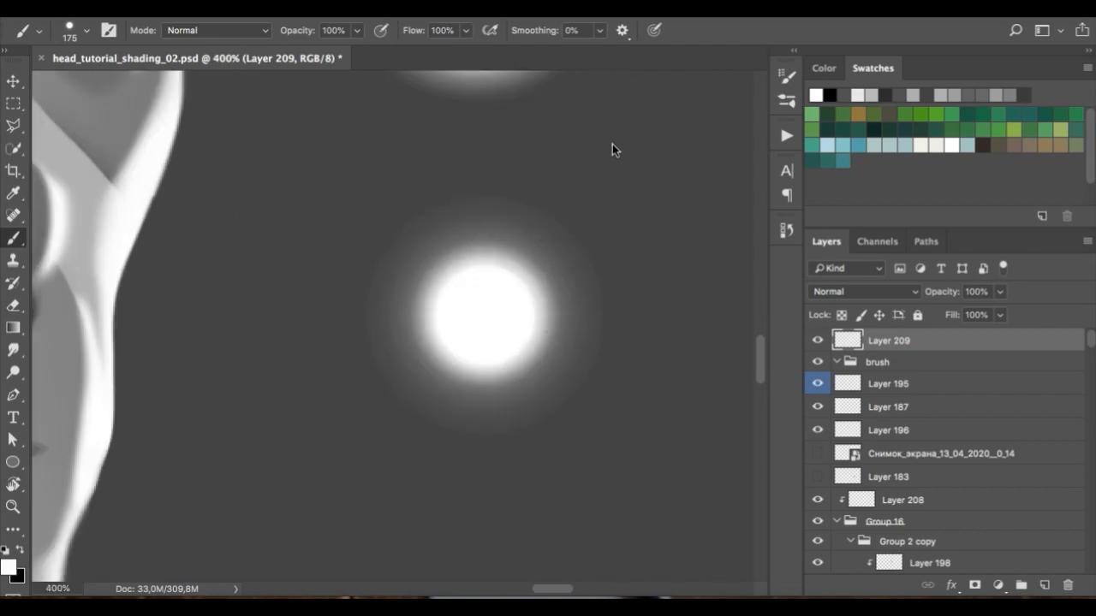
{"action": "right_click", "coordinate": [612, 150]}
{"action": "left_click", "coordinate": [705, 31]}
{"action": "mouse_move", "coordinate": [495, 265]}
{"action": "left_mouse_down"}
{"action": "mouse_move", "coordinate": [486, 348]}
{"action": "mouse_move", "coordinate": [524, 321]}
{"action": "left_mouse_up"}
{"action": "key", "text": "ctrl+z"}
{"action": "mouse_move", "coordinate": [446, 268]}
{"action": "left_mouse_down"}
{"action": "mouse_move", "coordinate": [391, 183]}
{"action": "mouse_move", "coordinate": [379, 184]}
{"action": "left_mouse_up"}
{"action": "key", "text": "ctrl+z"}
- Try a very diffuse white dab below the other two with Sampled Brush 12 at 439 px
{"action": "scroll", "coordinate": [482, 172], "scroll_direction": "down", "scroll_amount": 5}
{"action": "scroll", "coordinate": [484, 145], "scroll_direction": "down", "scroll_amount": 2}
{"action": "right_click", "coordinate": [494, 171]}
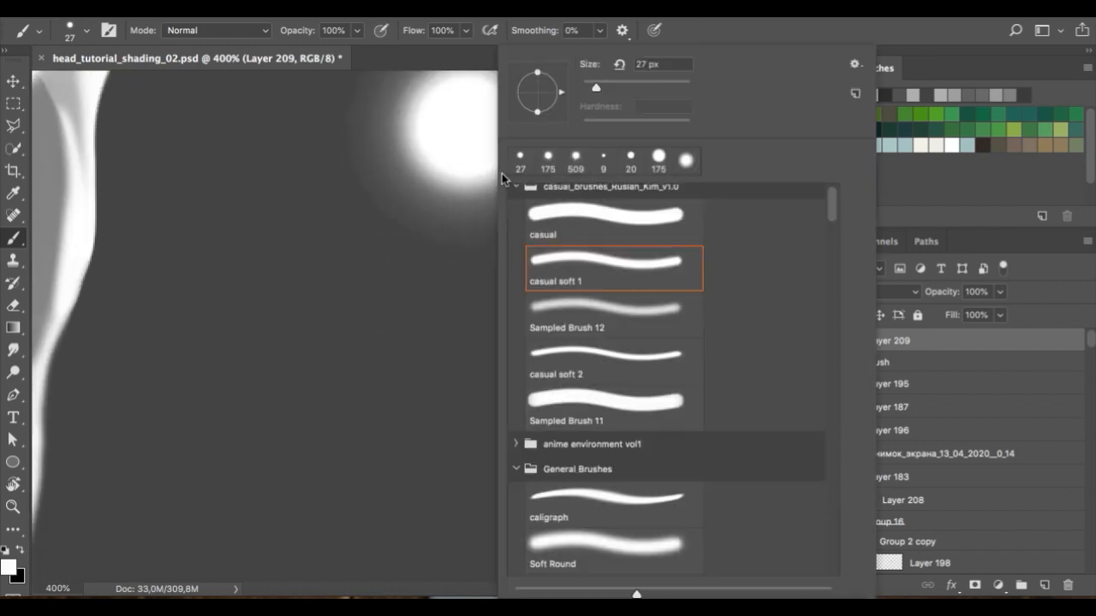
{"action": "left_click", "coordinate": [614, 317]}
{"action": "left_click", "coordinate": [330, 410]}
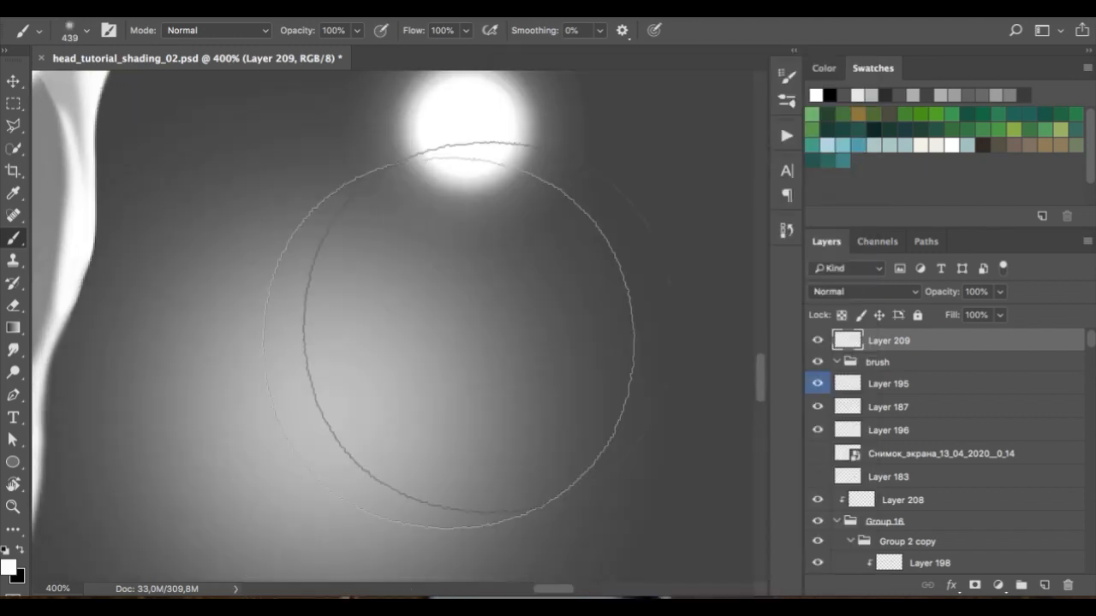
{"action": "key", "text": "ctrl+minus"}
{"action": "key", "text": "ctrl+minus"}
{"action": "key", "text": "super+minus"}
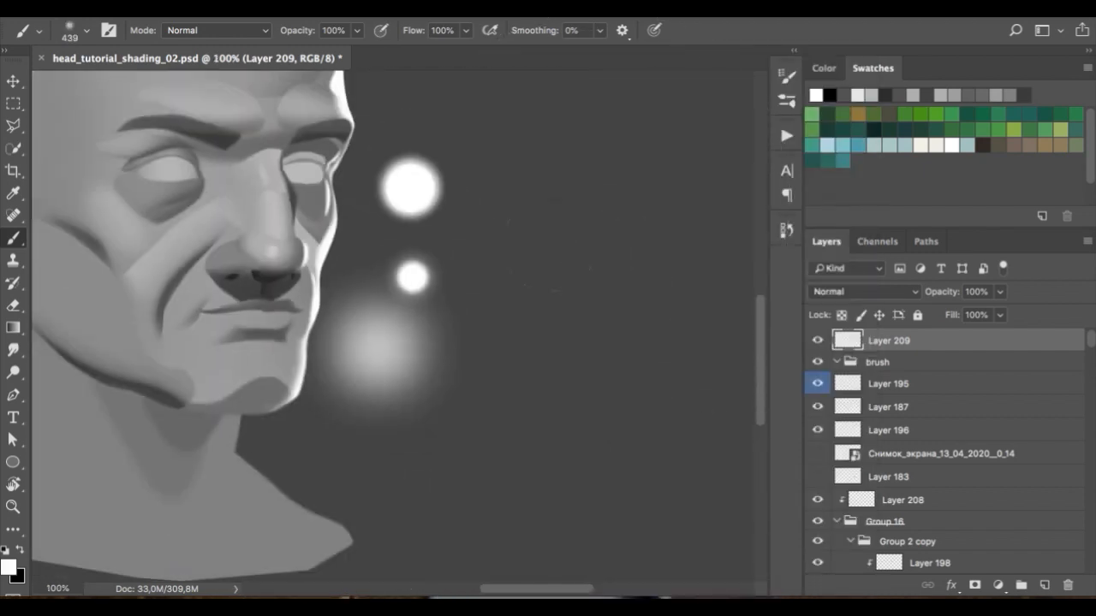
{"action": "scroll", "coordinate": [548, 231], "scroll_direction": "left", "scroll_amount": 3}
{"action": "scroll", "coordinate": [544, 232], "scroll_direction": "down", "scroll_amount": 2}
{"action": "scroll", "coordinate": [518, 257], "scroll_direction": "up", "scroll_amount": 3}
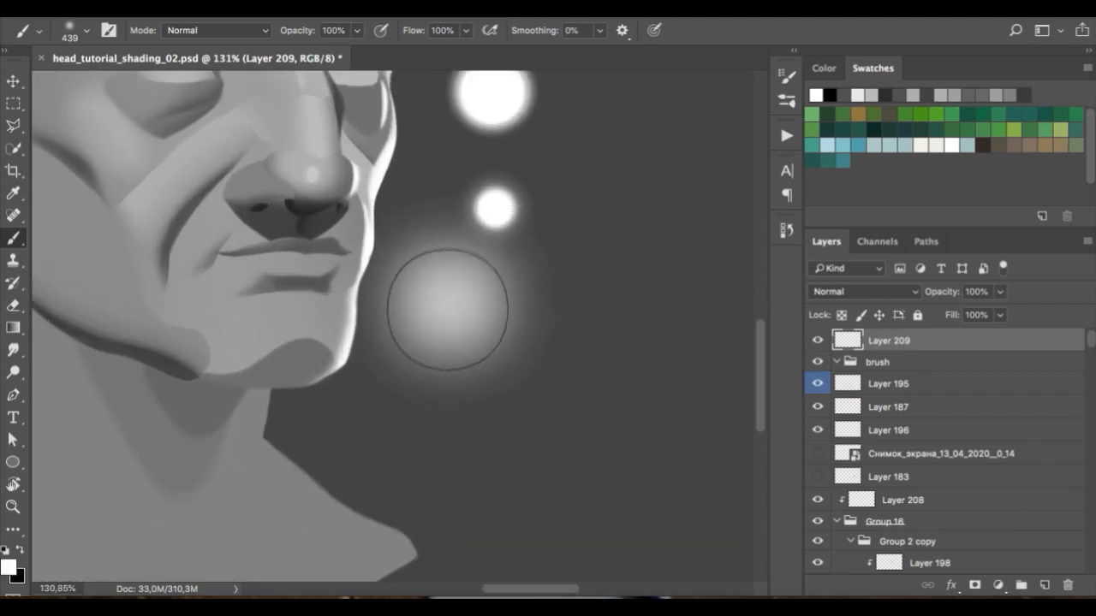
{"action": "key", "text": "super+z"}
- Select the Soft Round brush and reduce its size to 236 px
{"action": "right_click", "coordinate": [633, 250]}
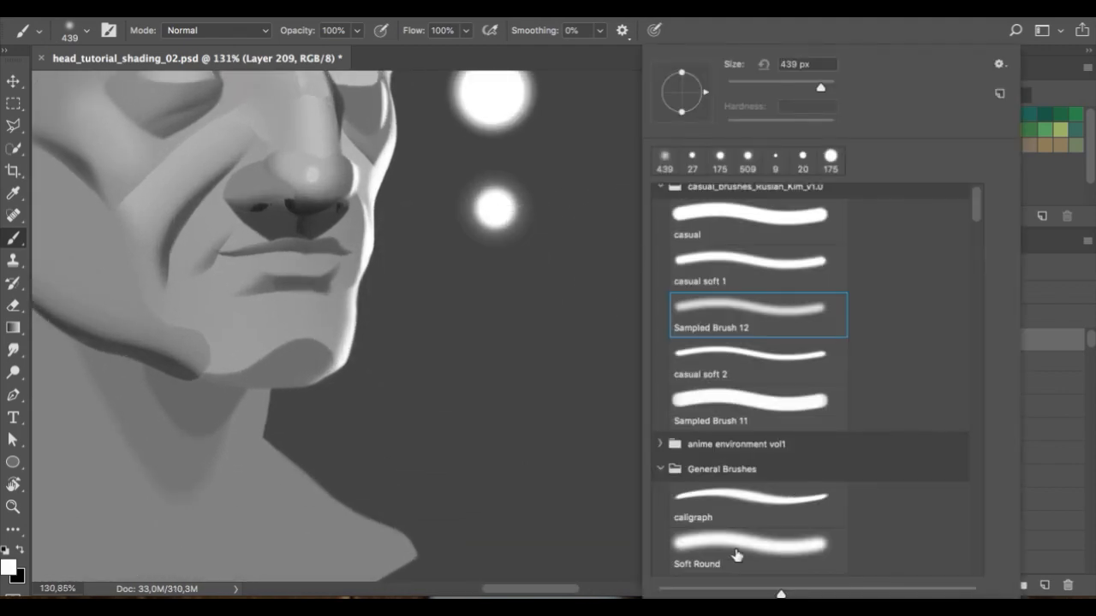
{"action": "left_click", "coordinate": [741, 552]}
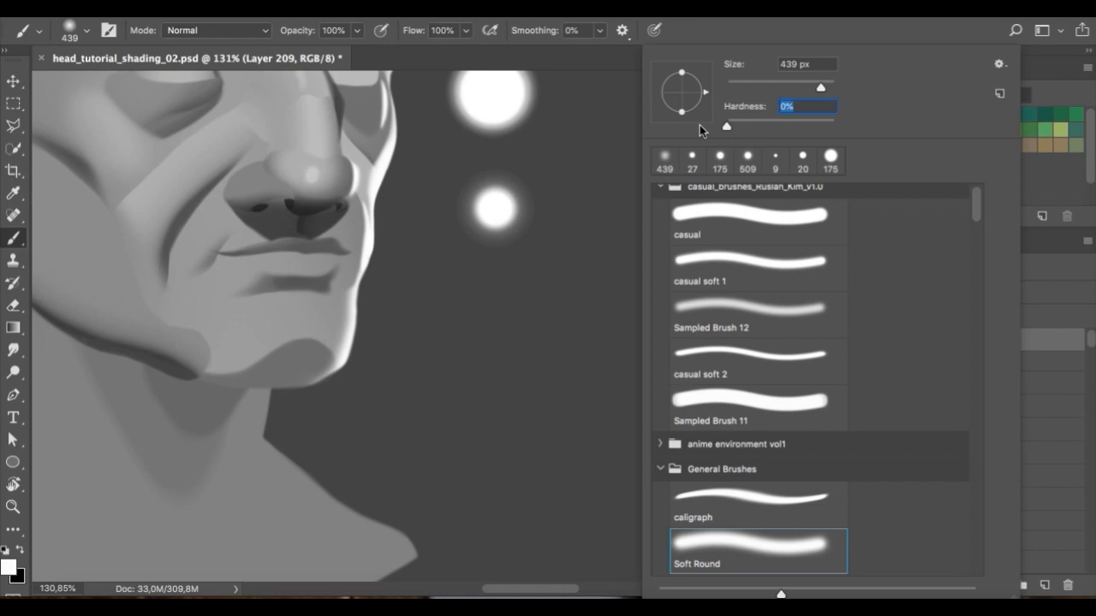
{"action": "mouse_move", "coordinate": [818, 89]}
{"action": "left_mouse_down"}
{"action": "mouse_move", "coordinate": [828, 89]}
{"action": "mouse_move", "coordinate": [810, 91]}
{"action": "left_mouse_up"}
{"action": "left_click", "coordinate": [600, 107]}
- Examine the shading edges on the eyes, nose, cheek and rim light, comparing their softness with the two sample dabs
{"action": "left_click_drag", "start_coordinate": [557, 120], "coordinate": [588, 190]}
{"action": "scroll", "coordinate": [588, 189], "scroll_direction": "up", "scroll_amount": 1}
{"action": "scroll", "coordinate": [590, 193], "scroll_direction": "up", "scroll_amount": 3}
{"action": "left_click_drag", "start_coordinate": [540, 374], "coordinate": [529, 455]}
{"action": "scroll", "coordinate": [540, 374], "scroll_direction": "down", "scroll_amount": 4}
{"action": "scroll", "coordinate": [539, 373], "scroll_direction": "down", "scroll_amount": 2}
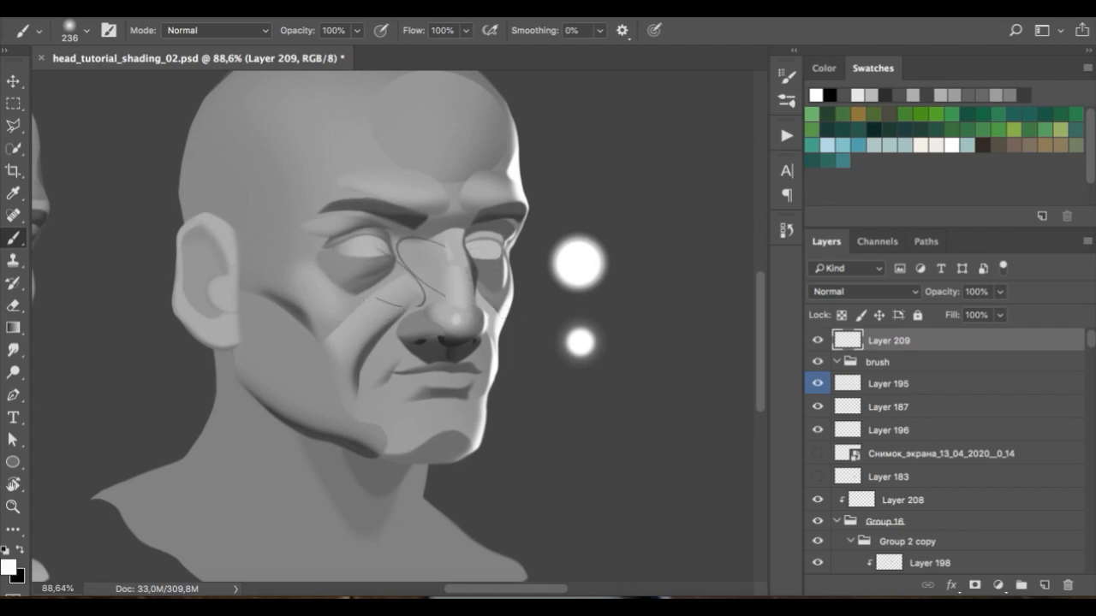
{"action": "scroll", "coordinate": [480, 246], "scroll_direction": "left", "scroll_amount": 2}
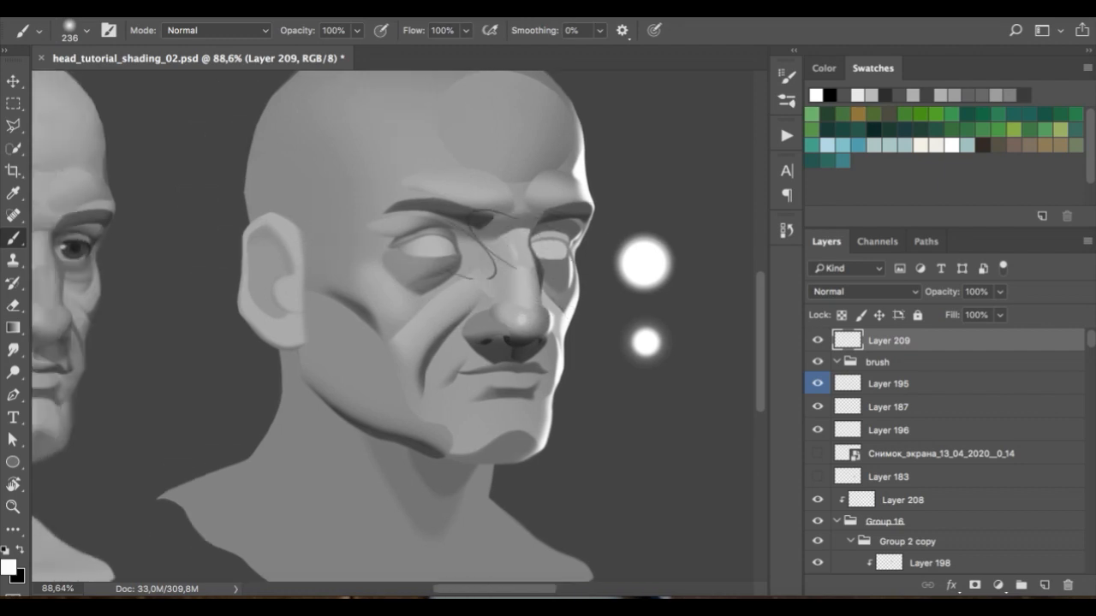
{"action": "left_click_drag", "start_coordinate": [484, 246], "coordinate": [470, 263]}
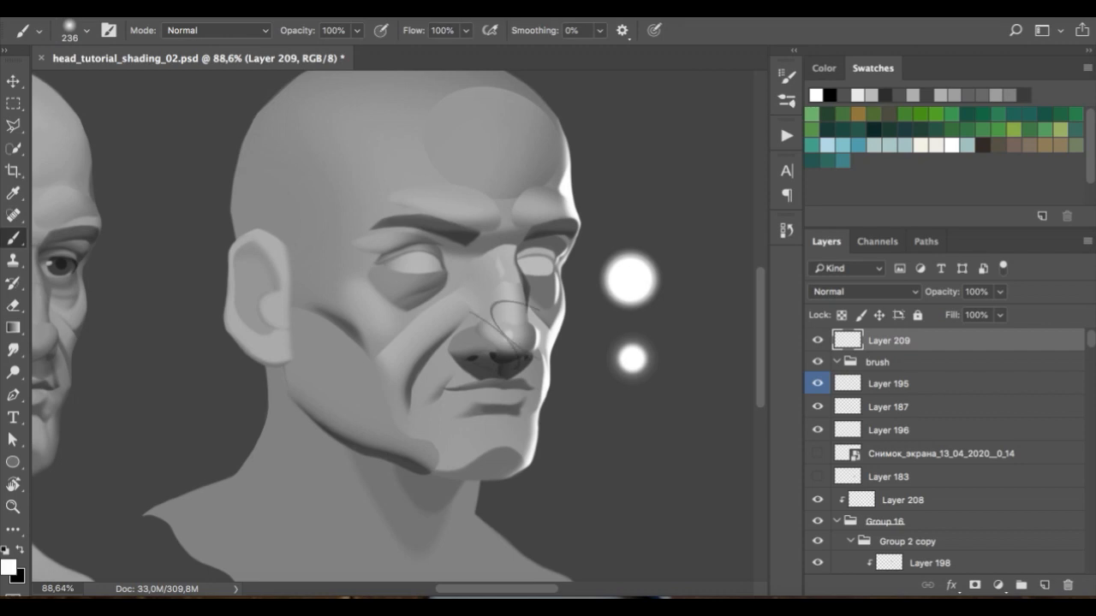
{"action": "scroll", "coordinate": [512, 325], "scroll_direction": "up", "scroll_amount": 3}
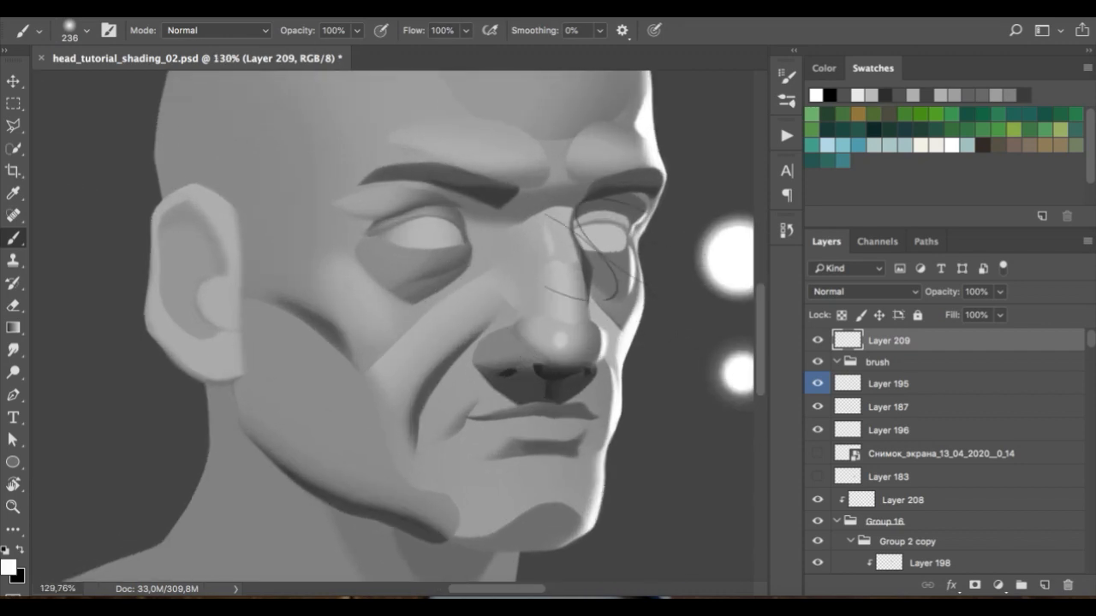
{"action": "scroll", "coordinate": [556, 265], "scroll_direction": "right", "scroll_amount": 2}
{"action": "scroll", "coordinate": [556, 282], "scroll_direction": "down", "scroll_amount": 4}
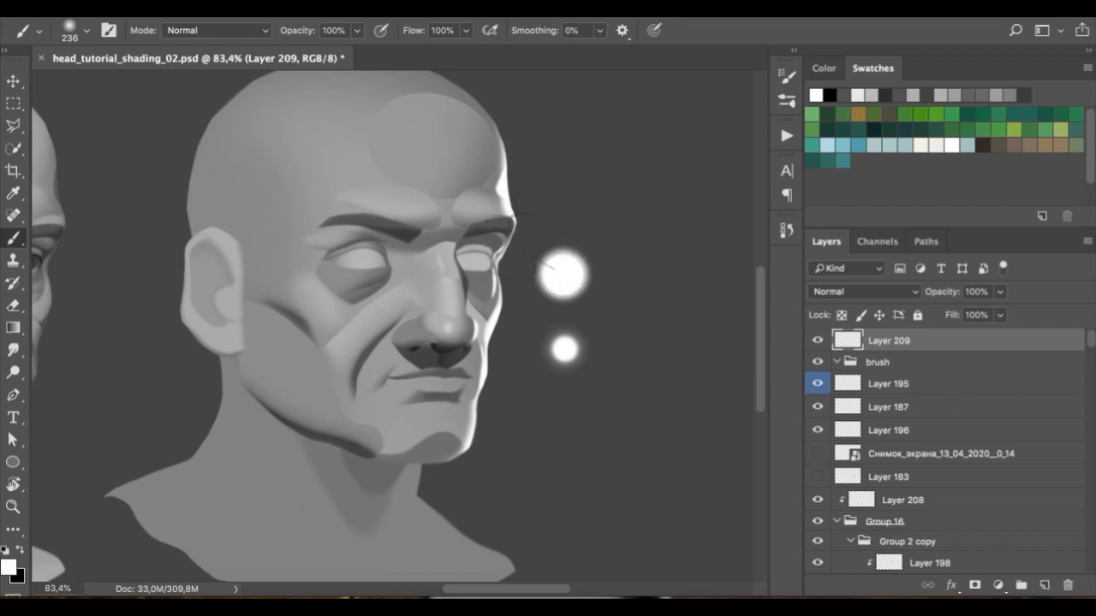
{"action": "scroll", "coordinate": [265, 315], "scroll_direction": "up", "scroll_amount": 4}
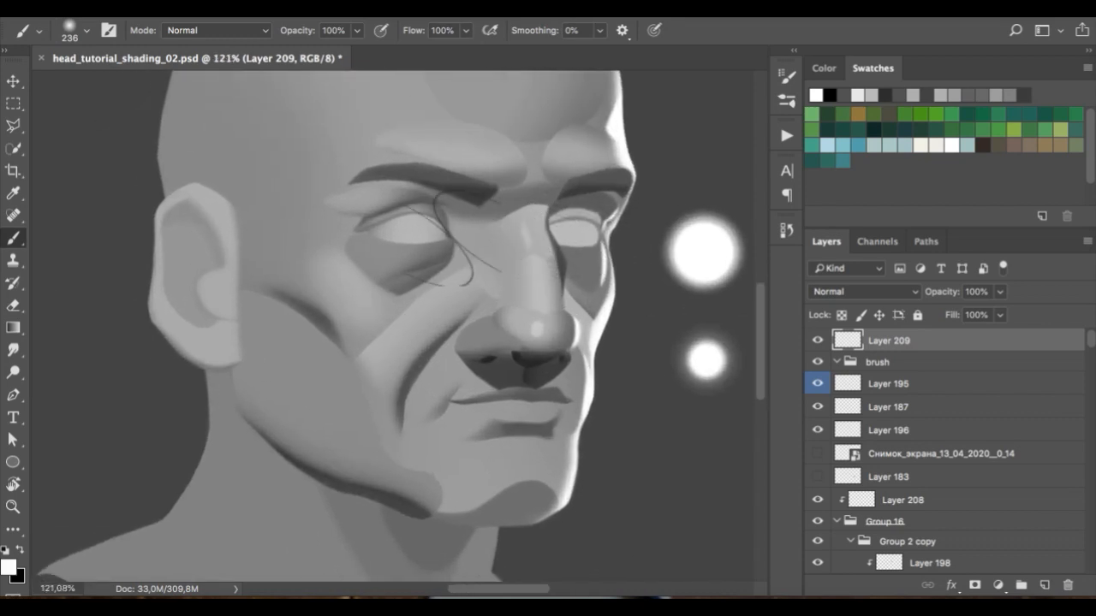
{"action": "scroll", "coordinate": [480, 248], "scroll_direction": "down", "scroll_amount": 3}
{"action": "scroll", "coordinate": [530, 227], "scroll_direction": "down", "scroll_amount": 1}
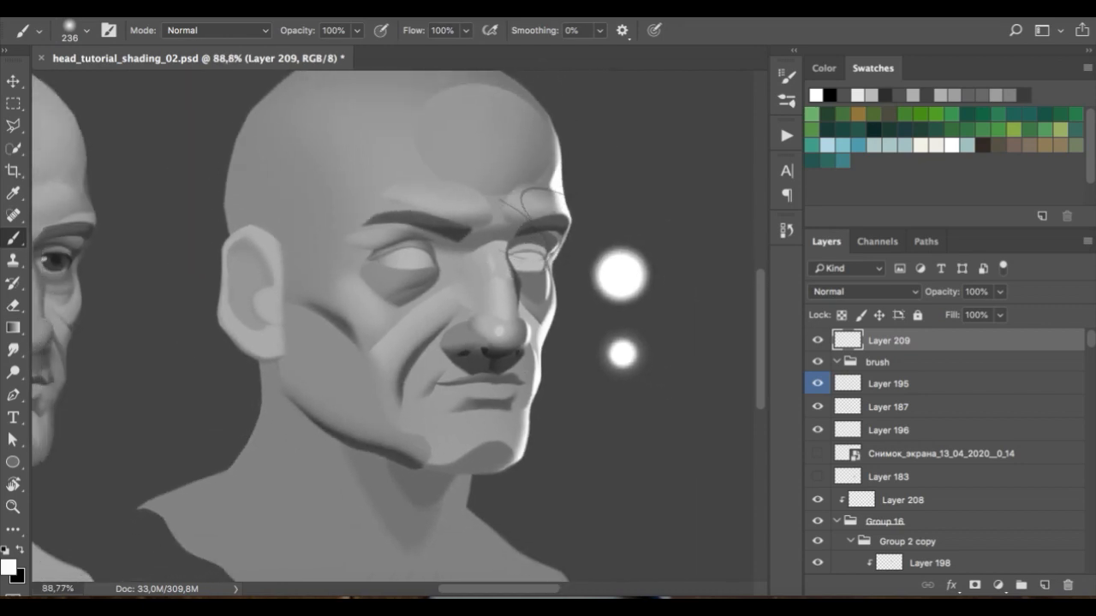
{"action": "scroll", "coordinate": [537, 221], "scroll_direction": "down", "scroll_amount": 1}
{"action": "scroll", "coordinate": [537, 210], "scroll_direction": "down", "scroll_amount": 2}
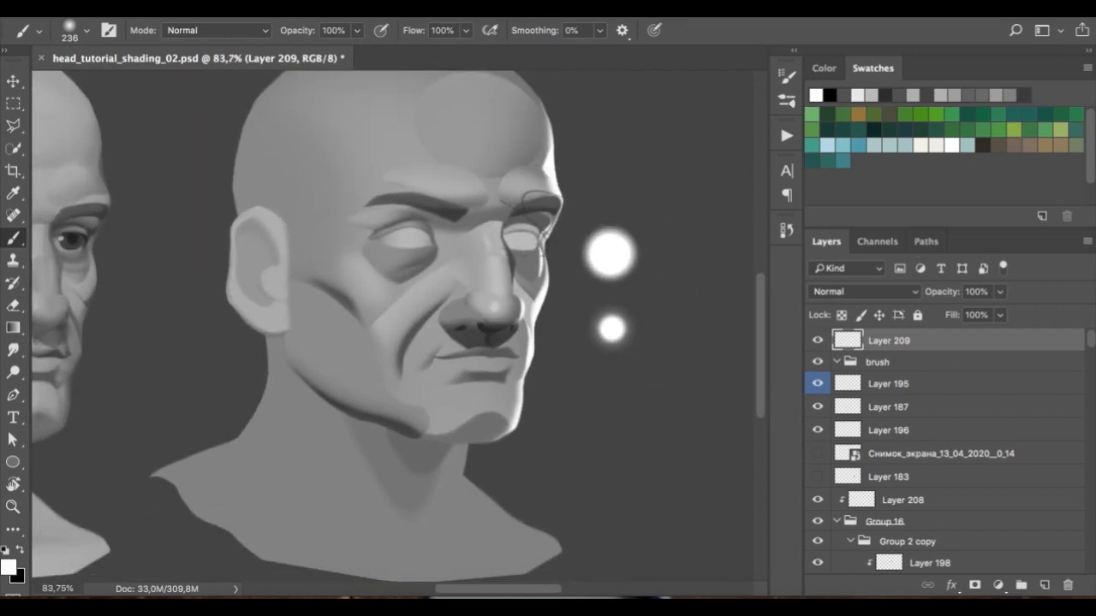
{"action": "scroll", "coordinate": [537, 210], "scroll_direction": "up", "scroll_amount": 2}
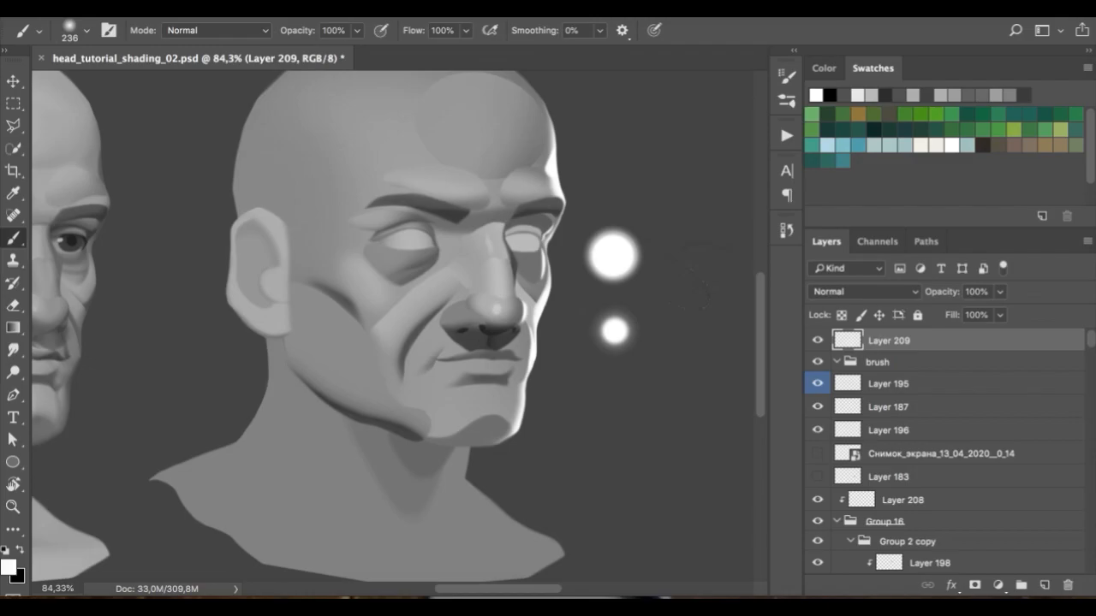